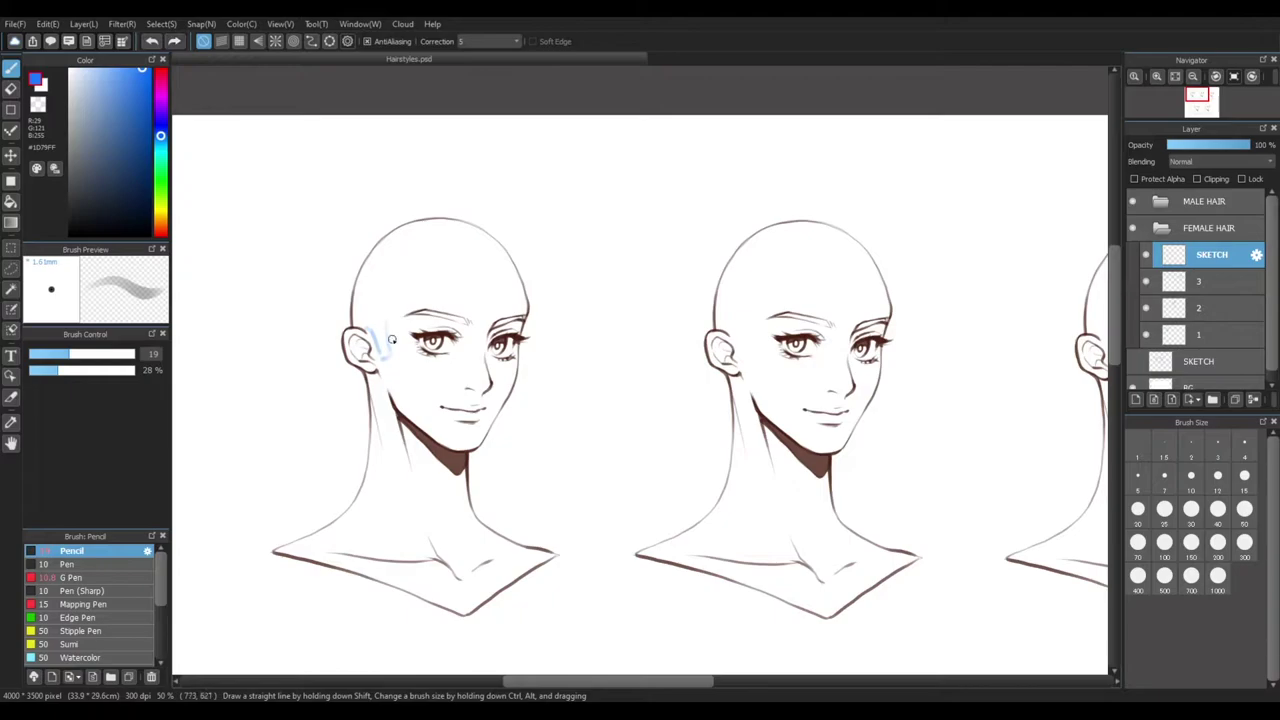
Sketch a blue hairline on the first head from the ear across the forehead and adjust its placement with a transform
left_click_drag(392, 339, 389, 358)
left_click_drag(616, 358, 634, 351)
left_click_drag(479, 257, 536, 264)
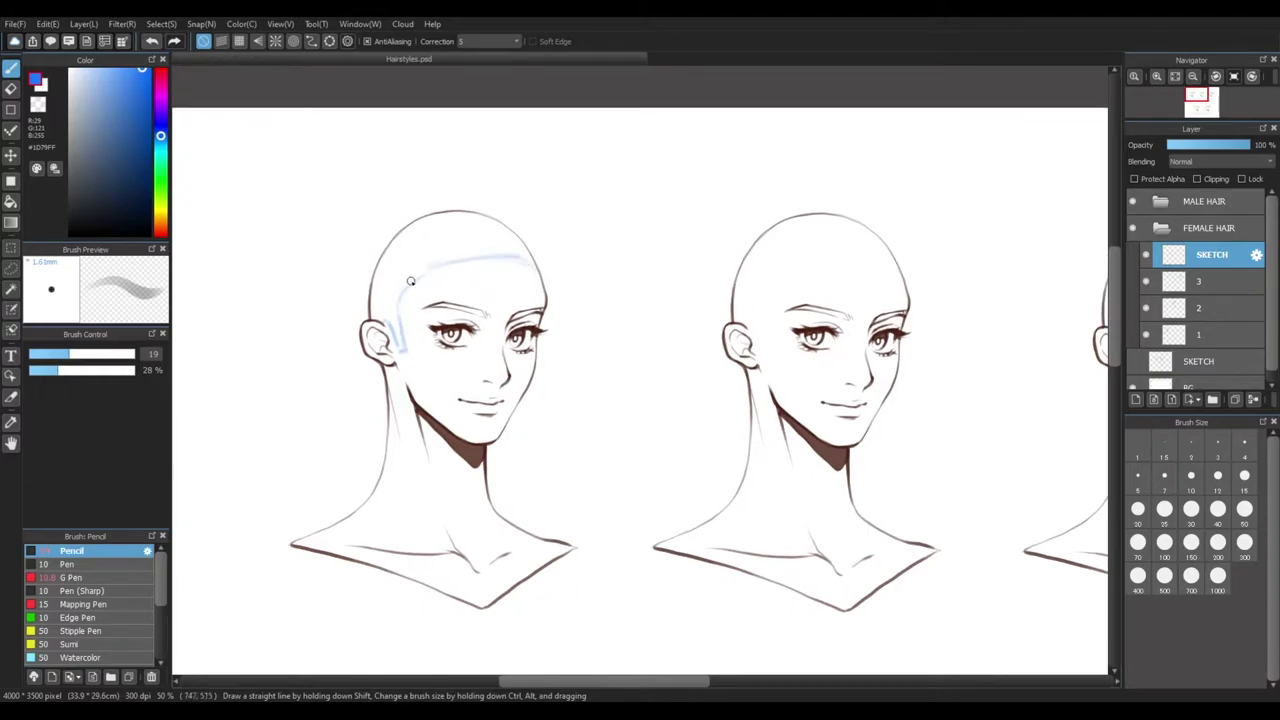
left_click_drag(409, 283, 411, 259)
left_click_drag(450, 240, 545, 248)
key("e")
key("b")
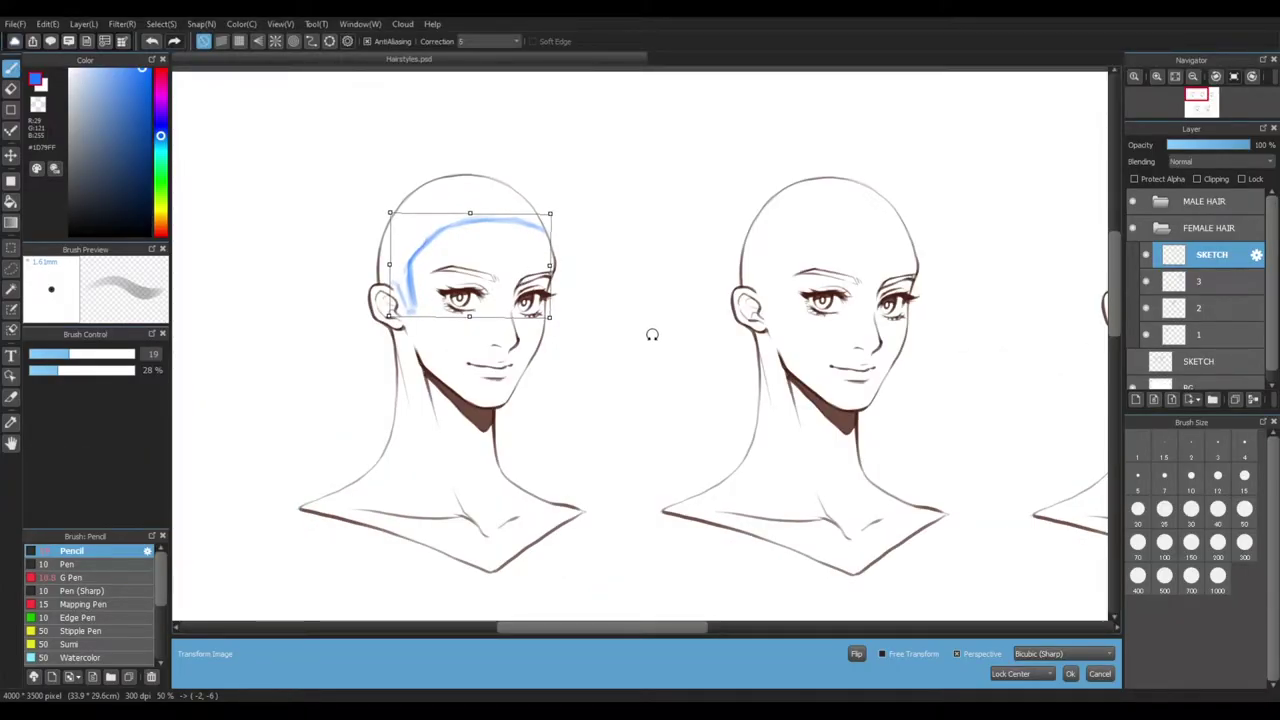
key("Return")
left_click_drag(691, 606, 685, 573)
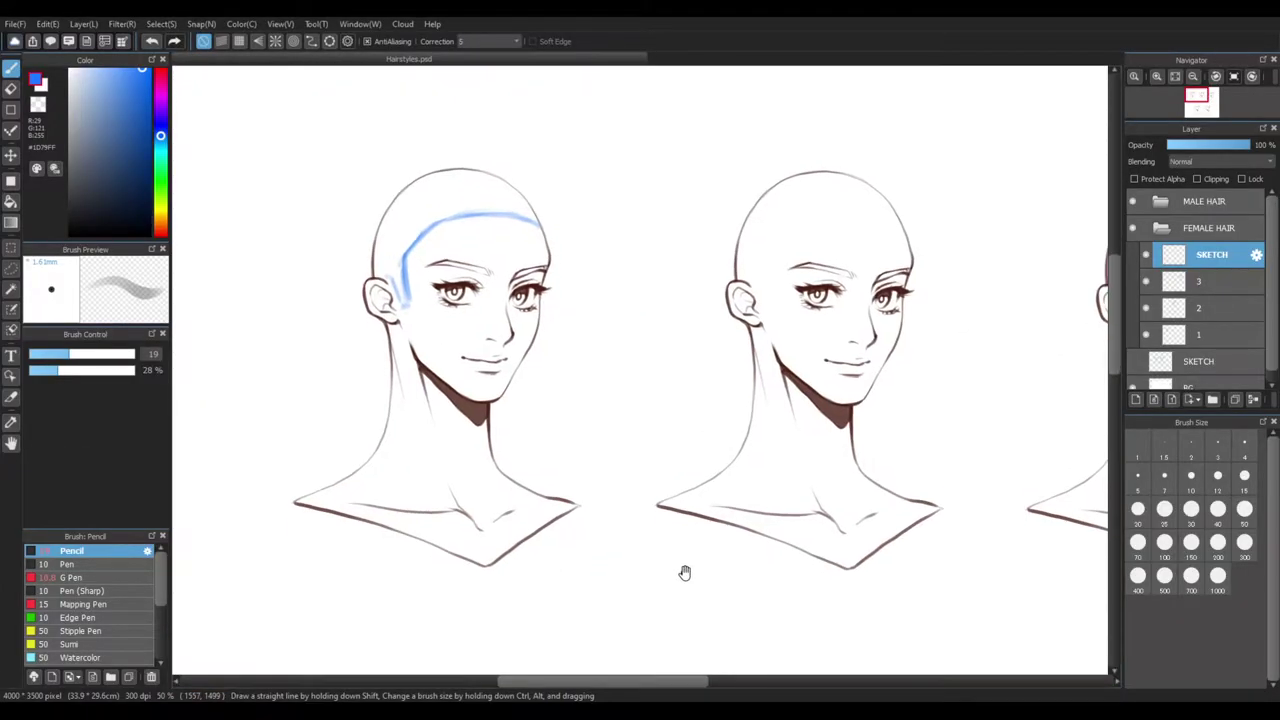
left_click_drag(684, 636, 693, 683)
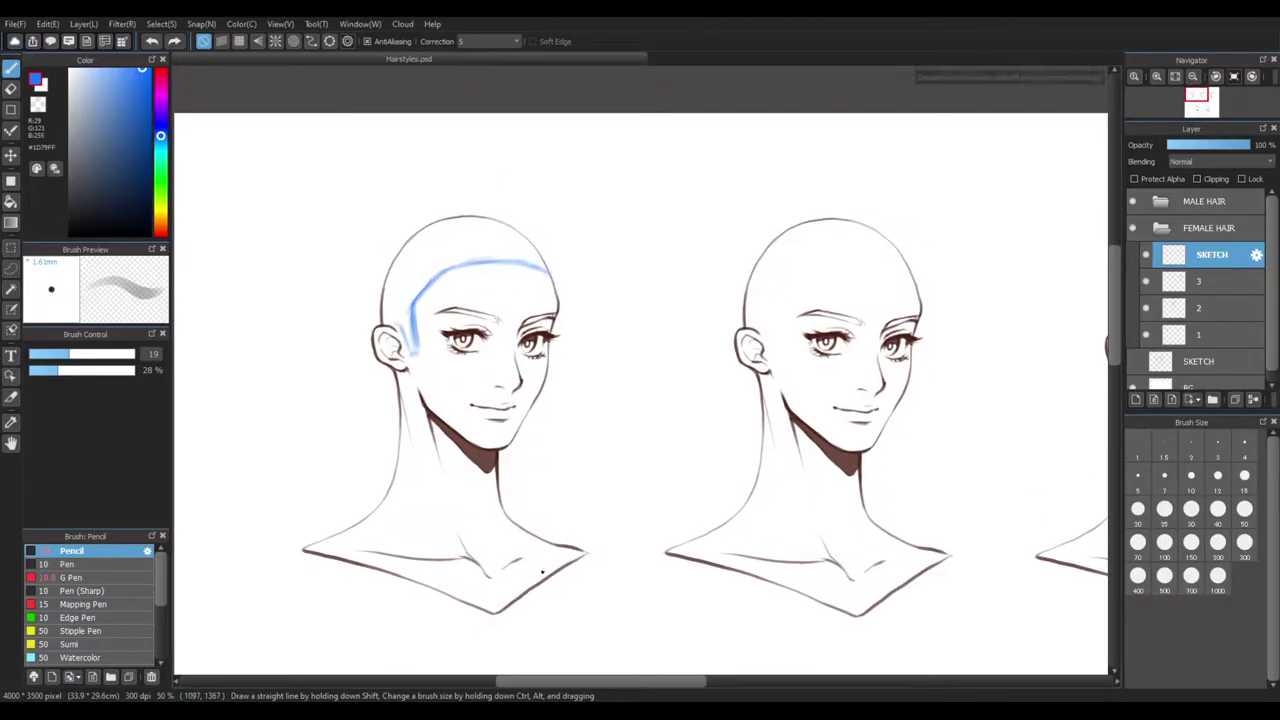
Add a new layer above the blue hairline sketch and set the Pencil to magenta #CE1489 at size 16
left_click(1136, 399)
left_click_drag(378, 455, 384, 457)
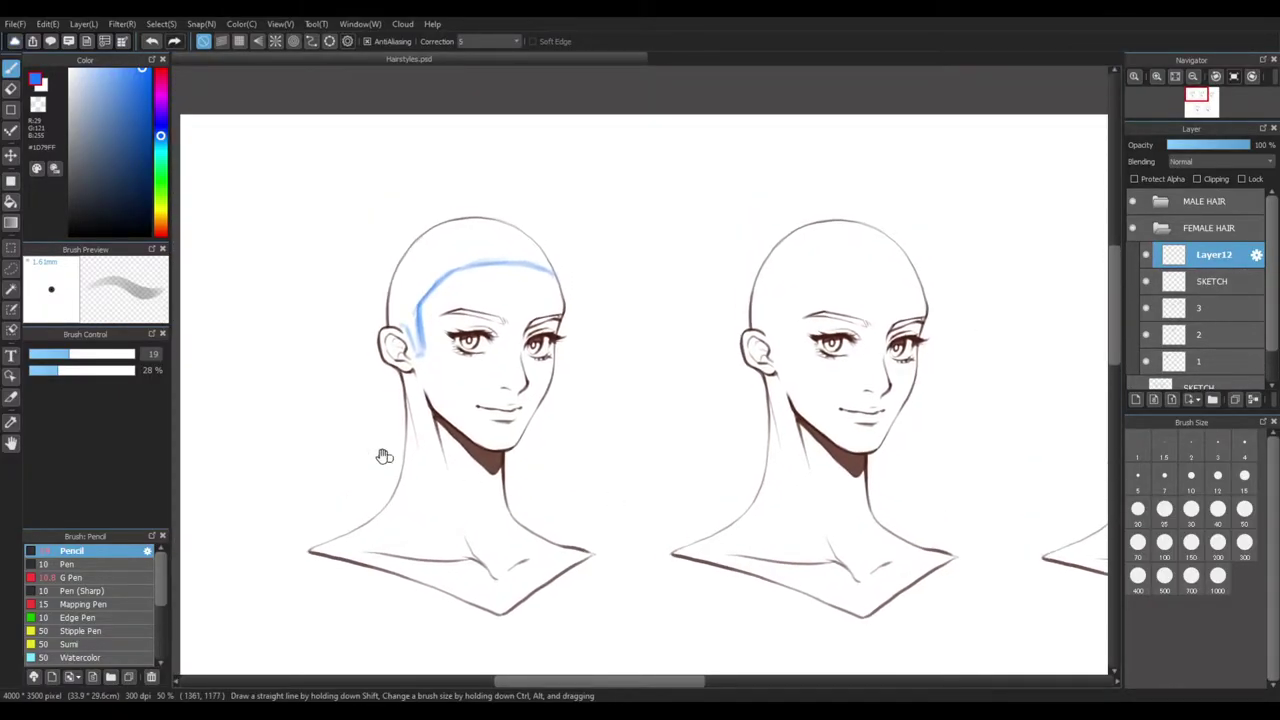
left_click(151, 101)
left_click_drag(152, 102, 152, 110)
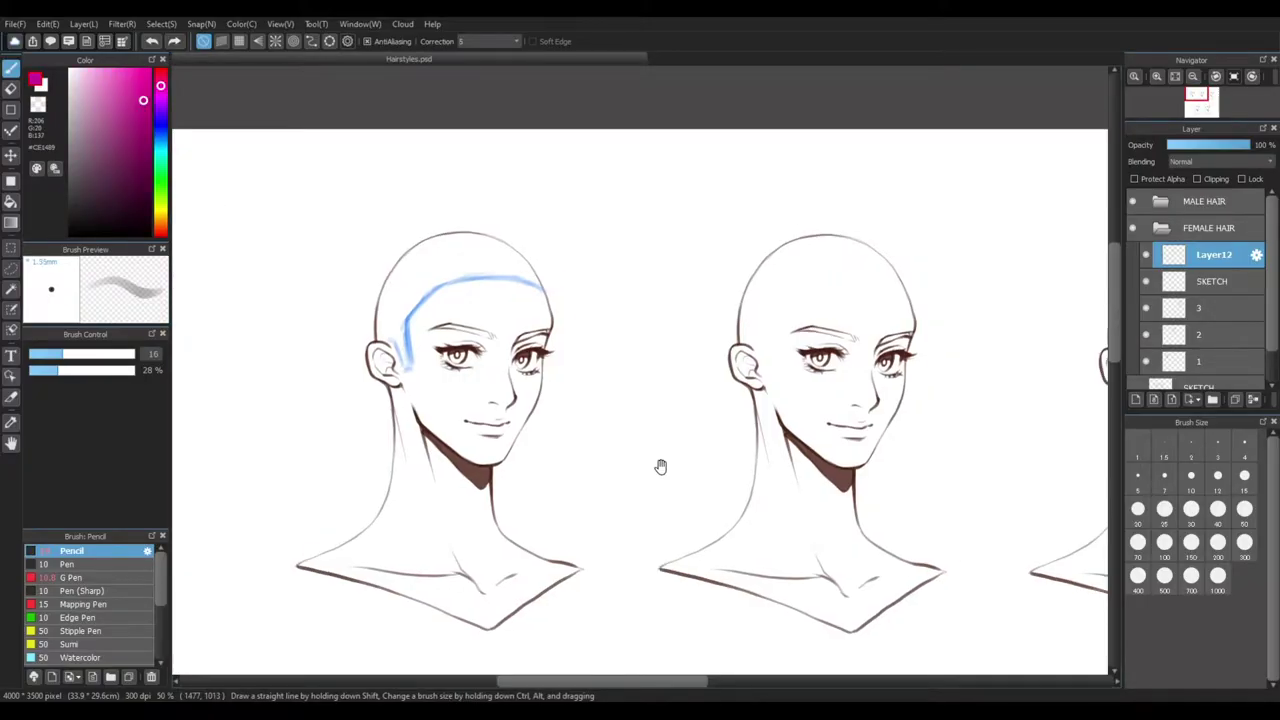
mouse_move(740, 485)
left_mouse_down()
mouse_move(757, 425)
mouse_move(749, 500)
mouse_move(726, 500)
left_mouse_up()
key("ctrl+z")
Sketch magenta bangs on the first head, curling from the parting and sweeping across the forehead past the far temple
left_click_drag(433, 231, 424, 300)
left_click_drag(466, 254, 427, 301)
left_click_drag(489, 242, 468, 296)
left_click_drag(519, 262, 476, 300)
mouse_move(512, 240)
left_mouse_down()
mouse_move(500, 302)
mouse_move(532, 302)
left_mouse_up()
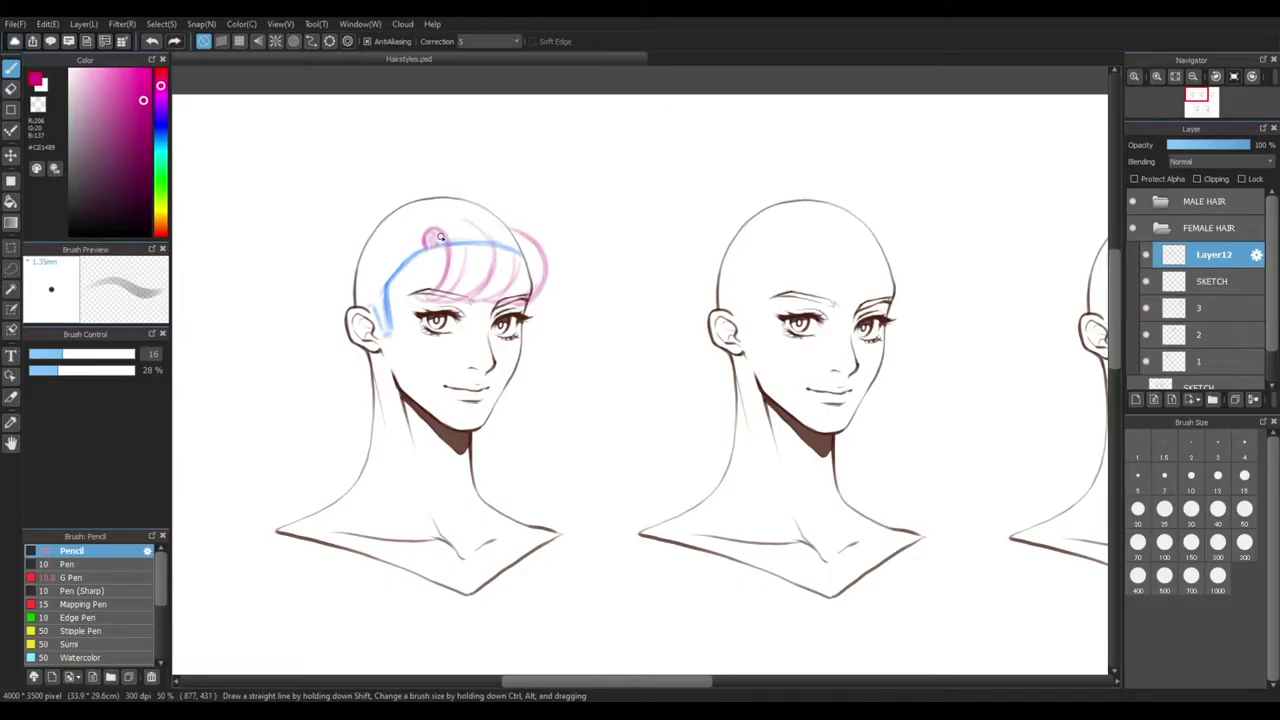
scroll(440, 237, "down", 2)
scroll(500, 231, "up", 1)
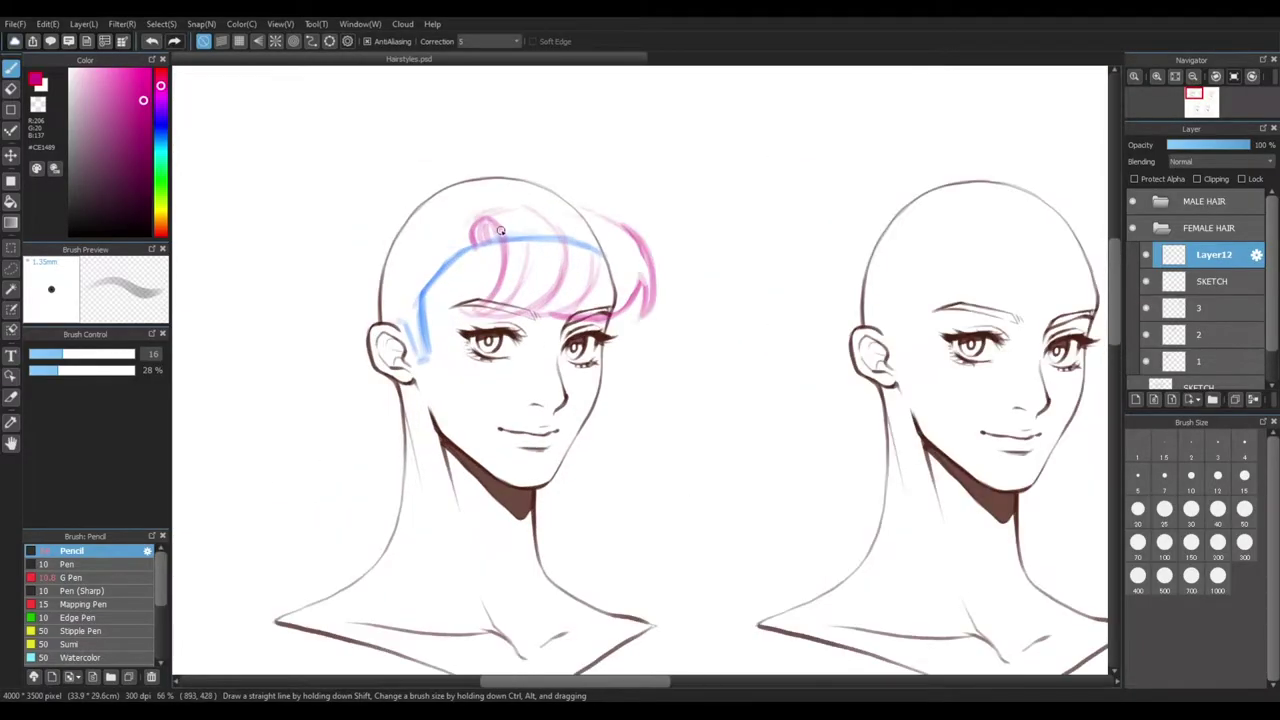
left_click_drag(763, 439, 726, 428)
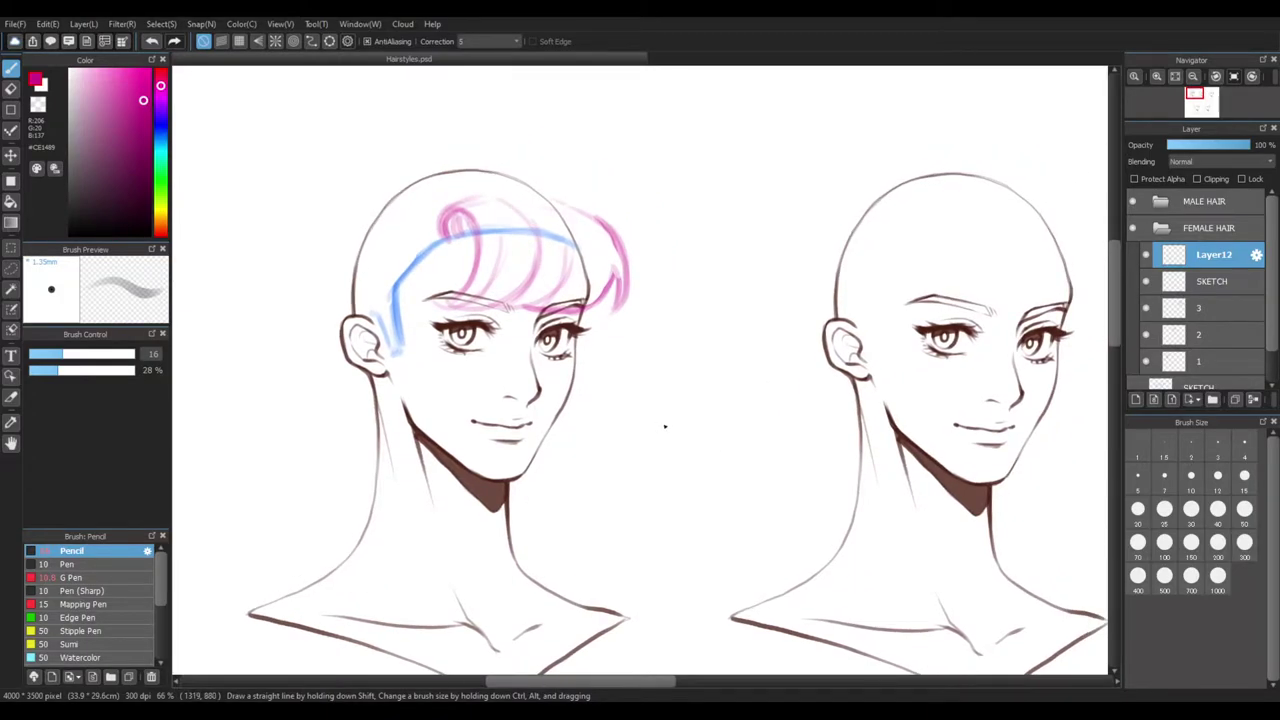
scroll(664, 426, "up", 1)
scroll(664, 426, "right", 1)
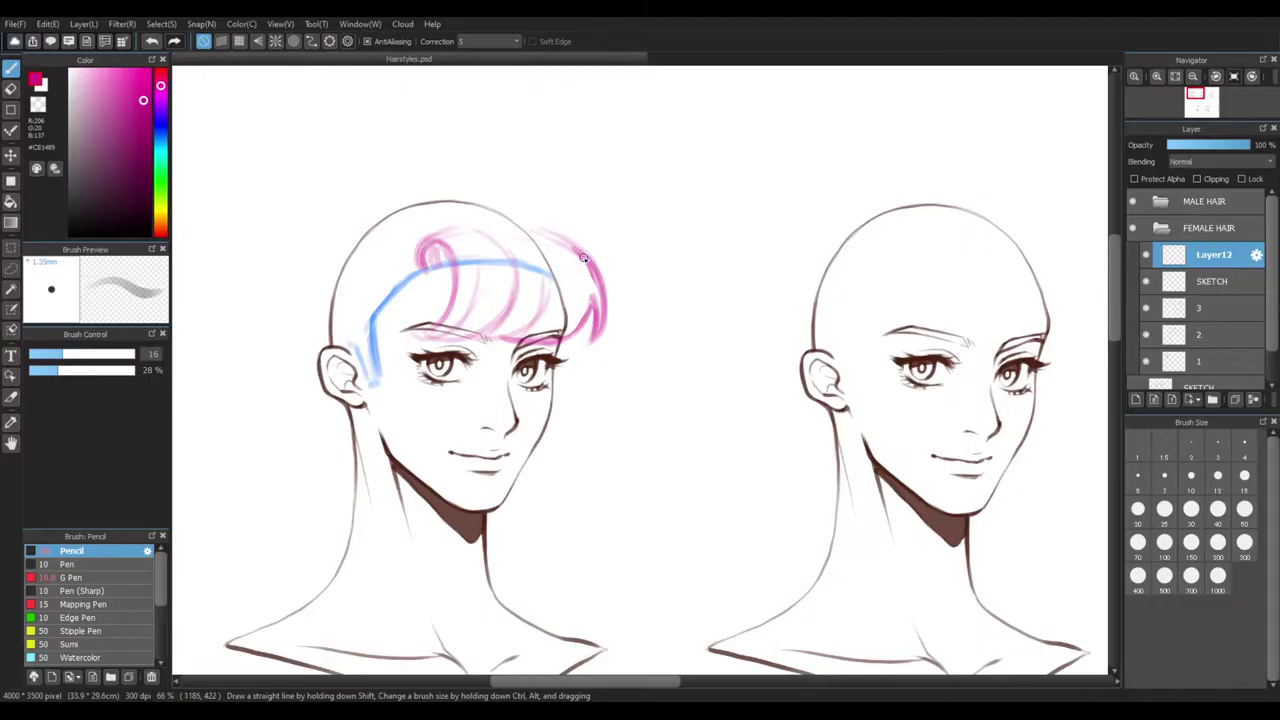
mouse_move(628, 556)
left_mouse_down()
mouse_move(677, 511)
mouse_move(686, 475)
left_mouse_up()
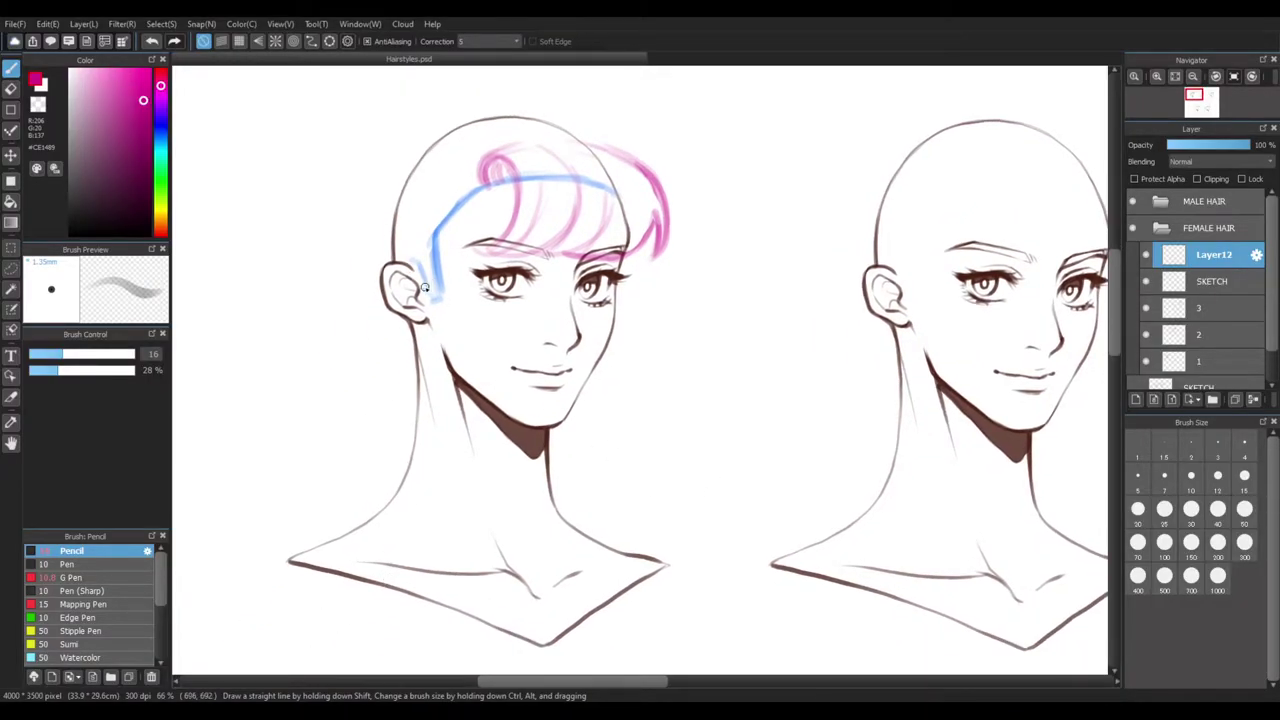
Sketch the strands sweeping from the parting curl down towards the near ear
scroll(490, 190, "down", 1)
scroll(490, 190, "left", 1)
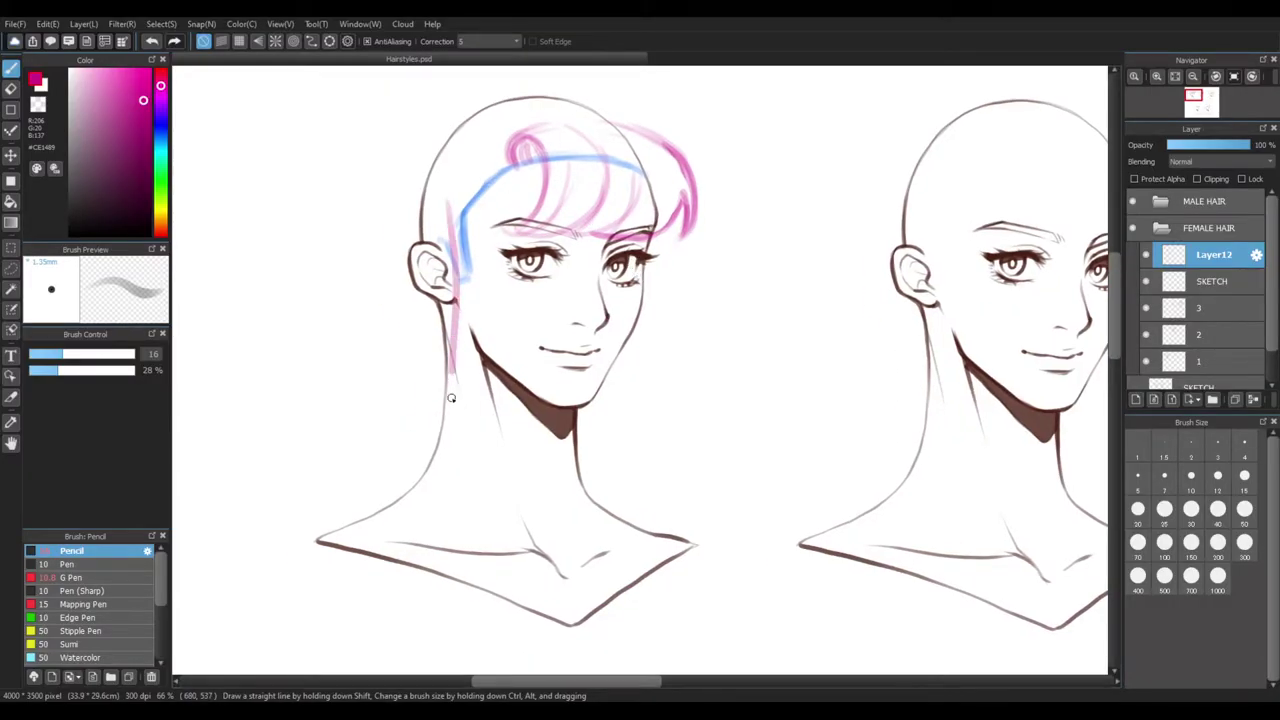
mouse_move(448, 256)
left_mouse_down()
mouse_move(434, 408)
mouse_move(470, 472)
mouse_move(470, 440)
left_mouse_up()
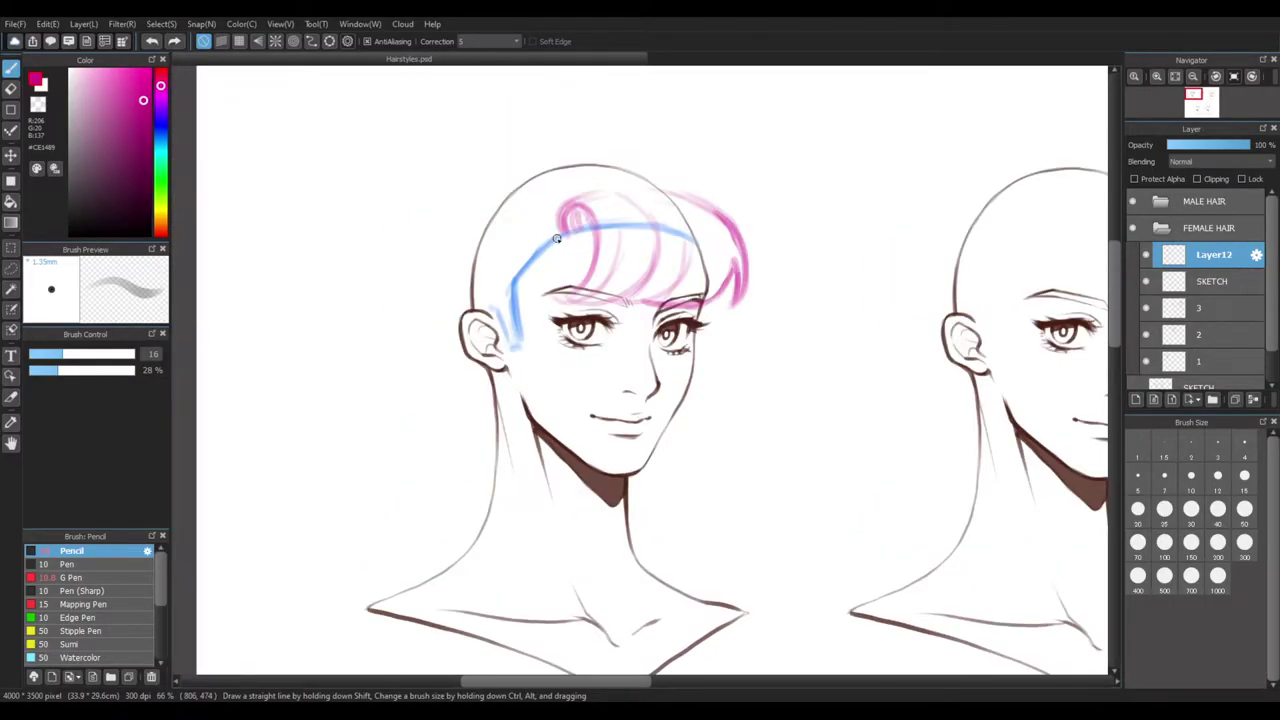
mouse_move(557, 238)
left_mouse_down()
mouse_move(507, 272)
mouse_move(542, 228)
left_mouse_up()
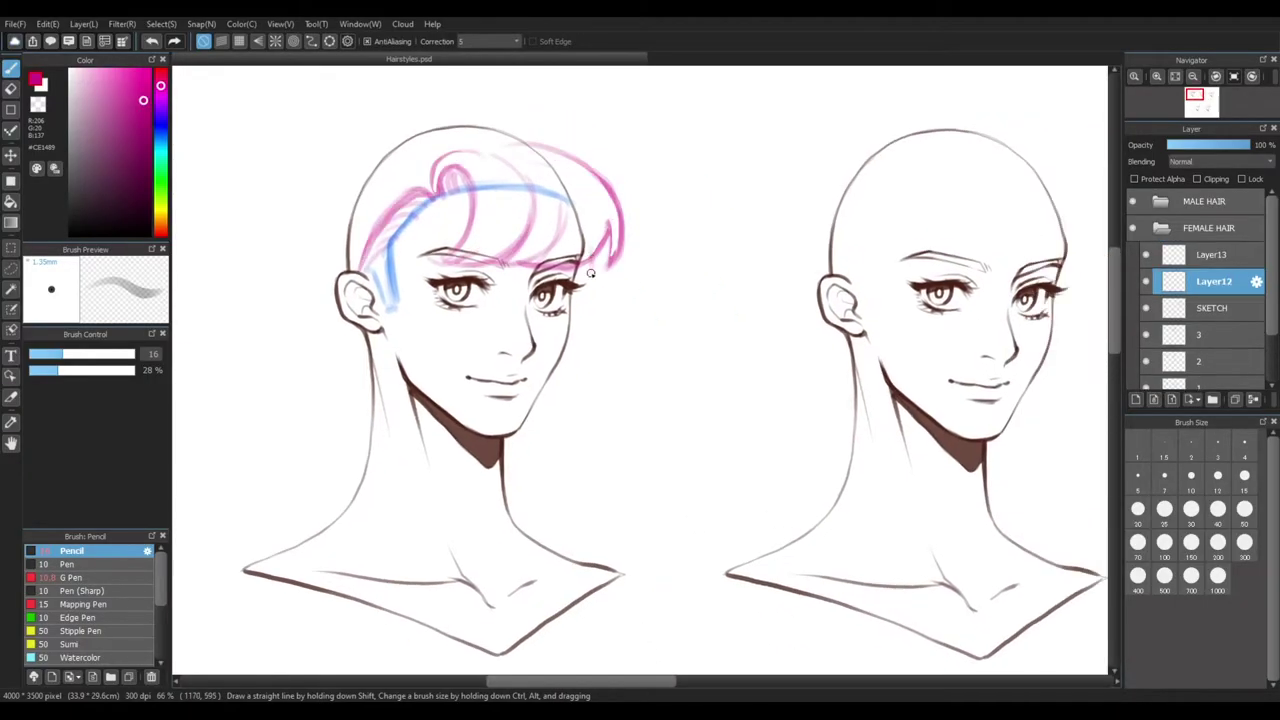
Sketch a long lock on the far side of the face, falling from the bangs and curving inward below the chin
left_click_drag(591, 270, 588, 360)
key("ctrl+z")
left_click_drag(592, 256, 568, 497)
left_click_drag(575, 300, 530, 512)
key("ctrl+z")
left_click_drag(573, 352, 541, 487)
left_click_drag(521, 475, 574, 457)
left_click_drag(598, 252, 585, 435)
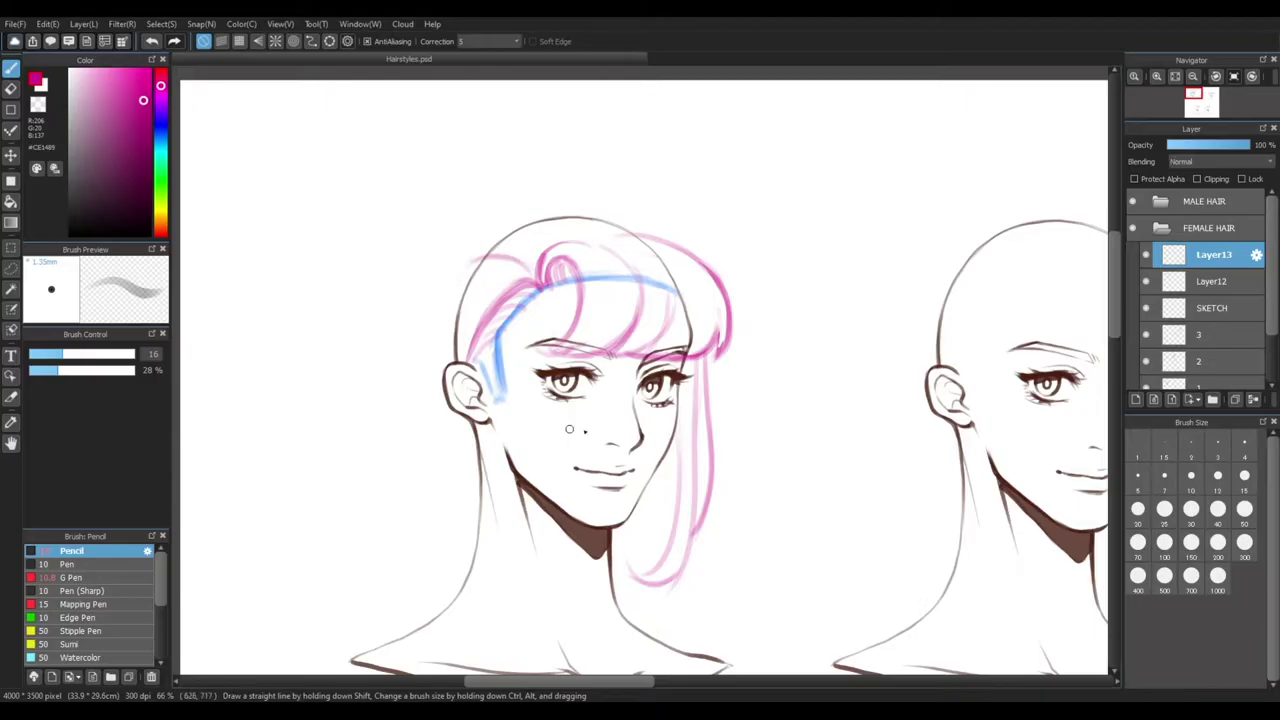
Sketch the back hair's outer contour on Layer13, from the parting over the back of the head down to the shoulder
left_click_drag(849, 492, 823, 374)
left_click_drag(572, 209, 606, 217)
left_click_drag(520, 152, 532, 178)
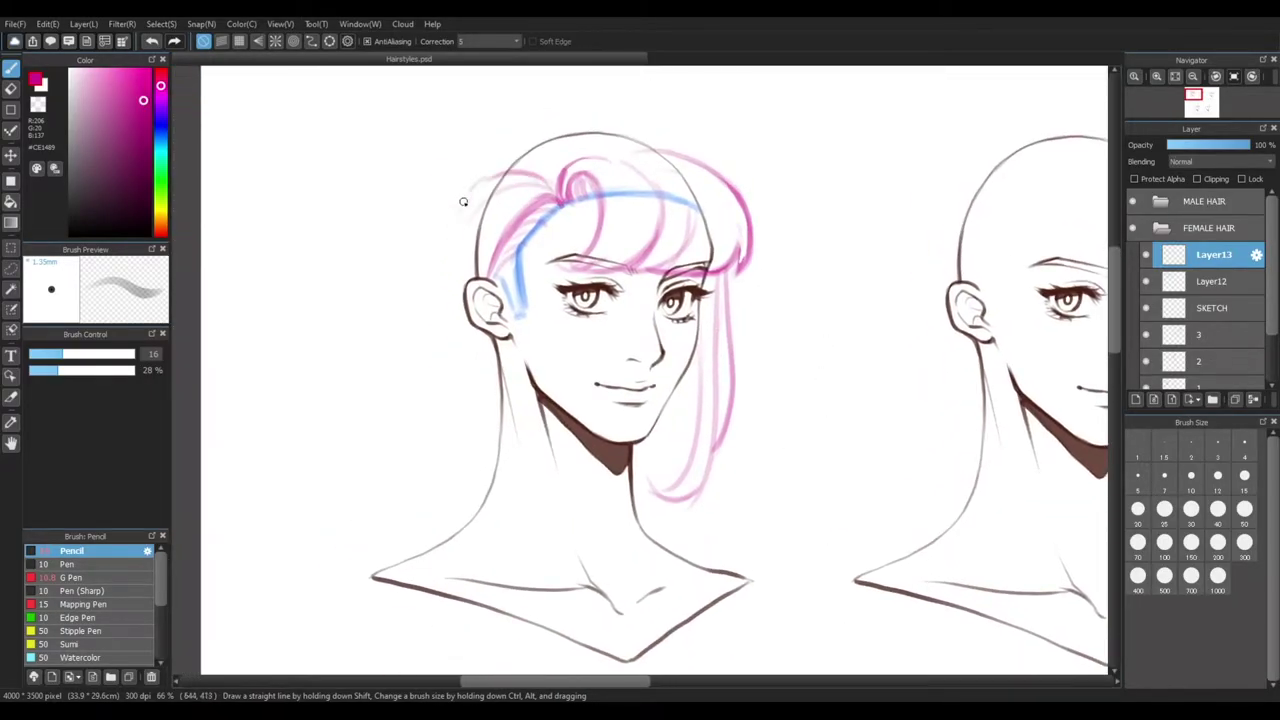
left_click_drag(457, 218, 428, 414)
mouse_move(798, 492)
left_mouse_down()
mouse_move(800, 466)
mouse_move(832, 458)
left_mouse_up()
left_click_drag(487, 183, 443, 454)
left_click_drag(470, 348, 428, 512)
Sketch long strands behind the ear, running down the neck and tapering to a point below the collarbone
mouse_move(729, 517)
left_mouse_down()
mouse_move(700, 494)
mouse_move(698, 465)
left_mouse_up()
left_click_drag(497, 270, 510, 562)
left_click_drag(430, 345, 484, 621)
left_click_drag(502, 380, 490, 610)
left_click_drag(732, 257, 728, 240)
mouse_move(765, 361)
left_mouse_down()
mouse_move(693, 376)
mouse_move(738, 470)
left_mouse_up()
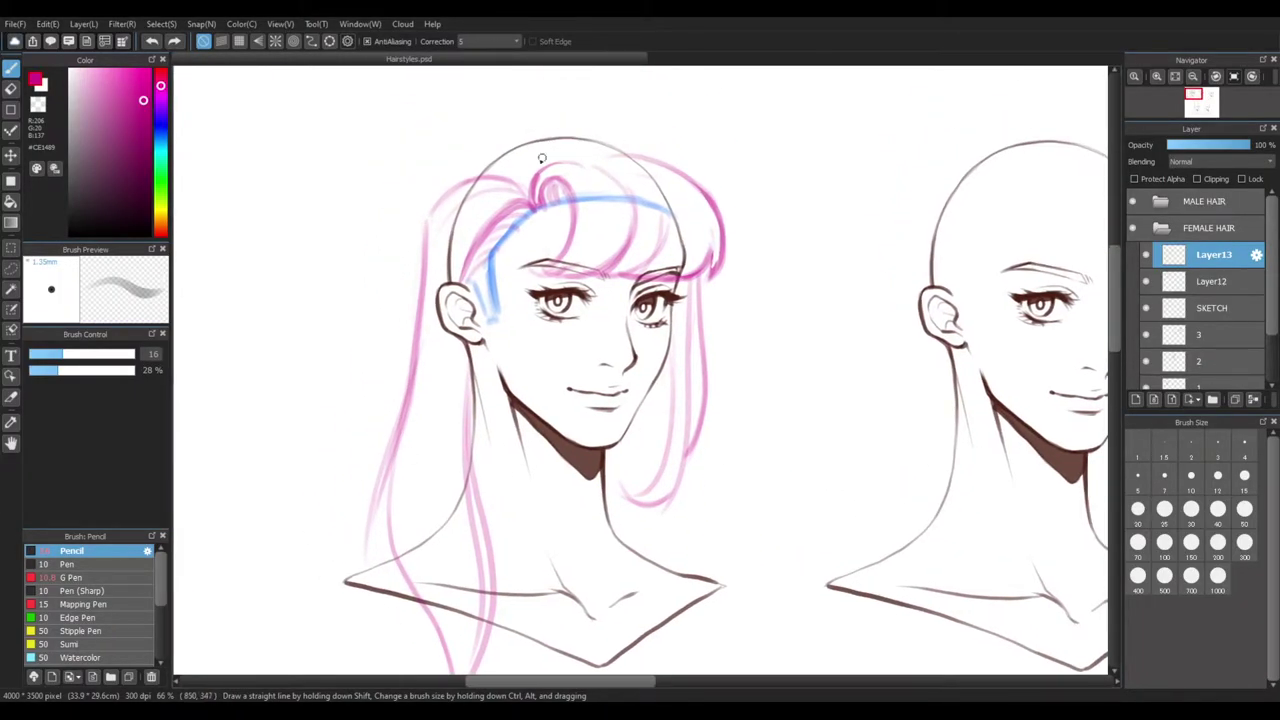
left_click_drag(401, 426, 362, 572)
left_click_drag(817, 560, 762, 578)
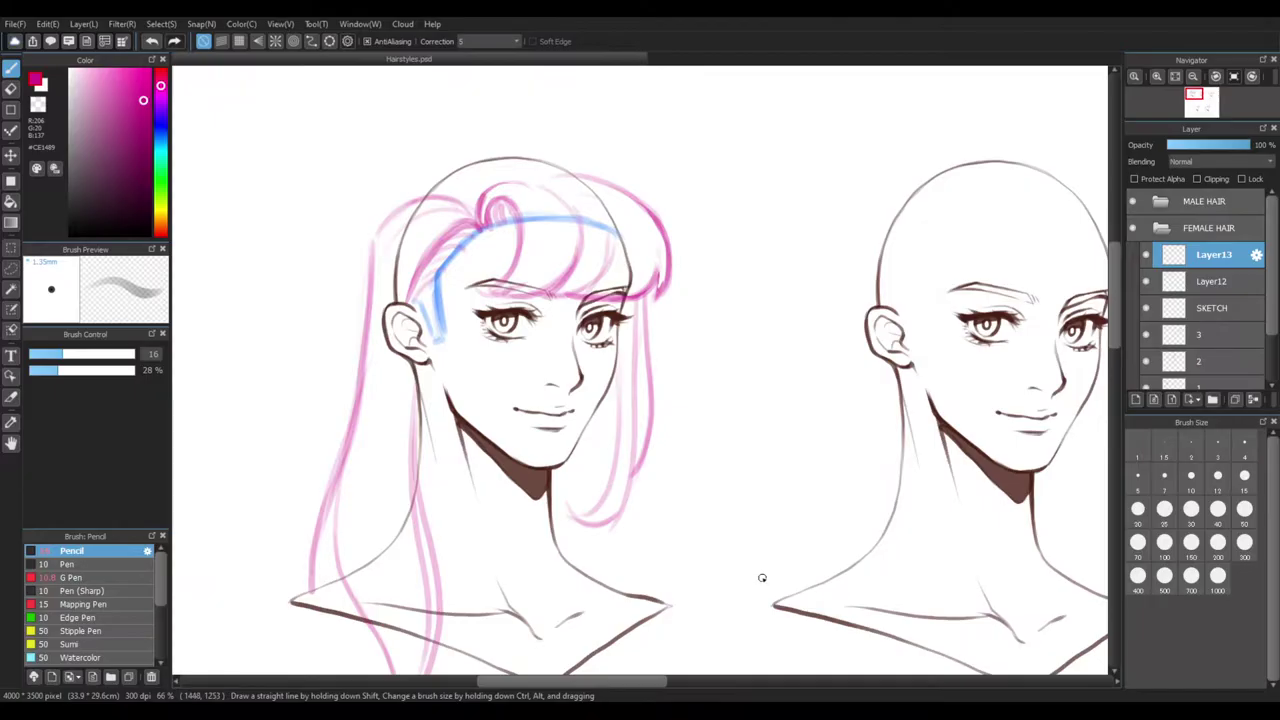
left_click_drag(763, 497, 727, 551)
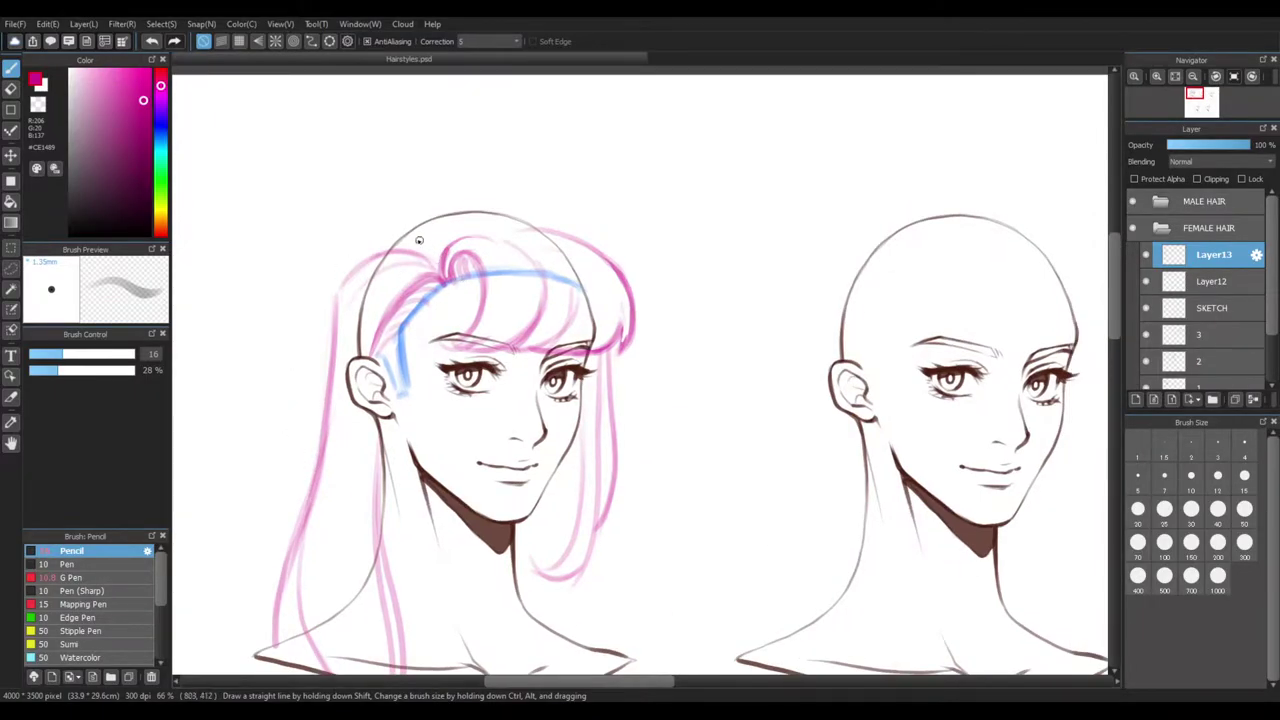
left_click_drag(814, 545, 841, 492)
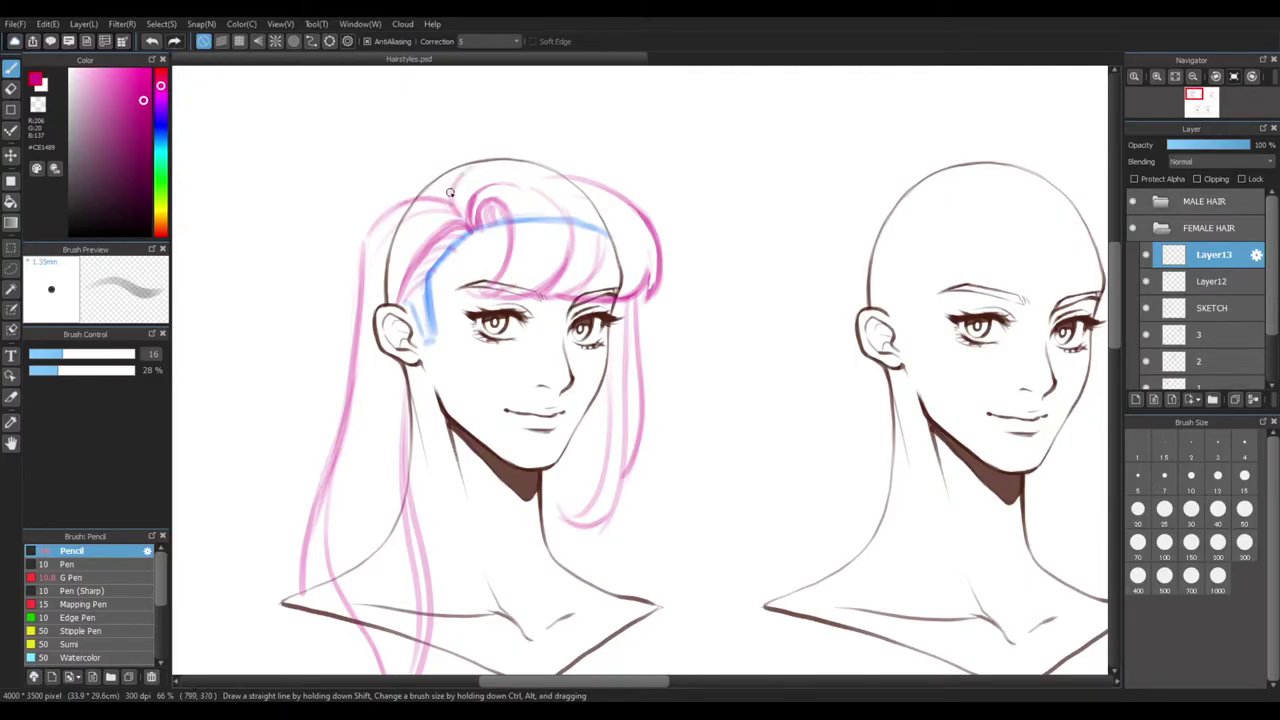
left_click_drag(407, 192, 444, 156)
left_click_drag(604, 183, 499, 148)
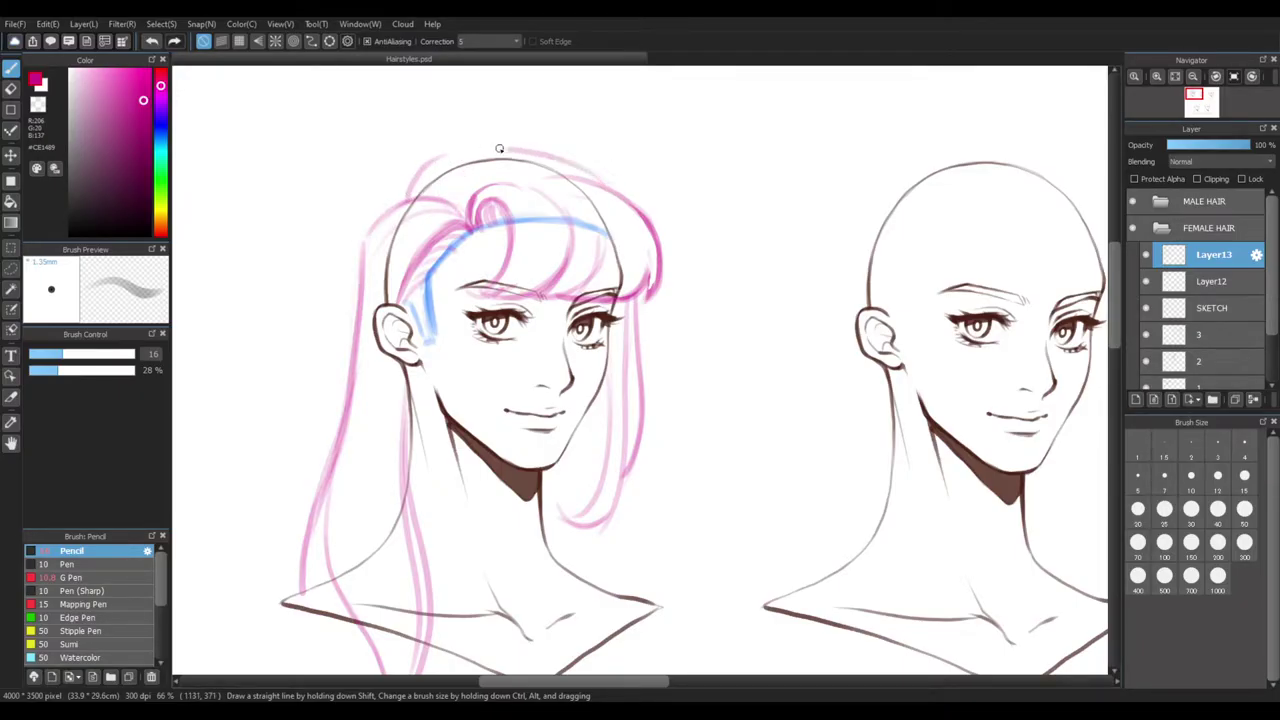
key("ctrl+z")
key("ctrl+z")
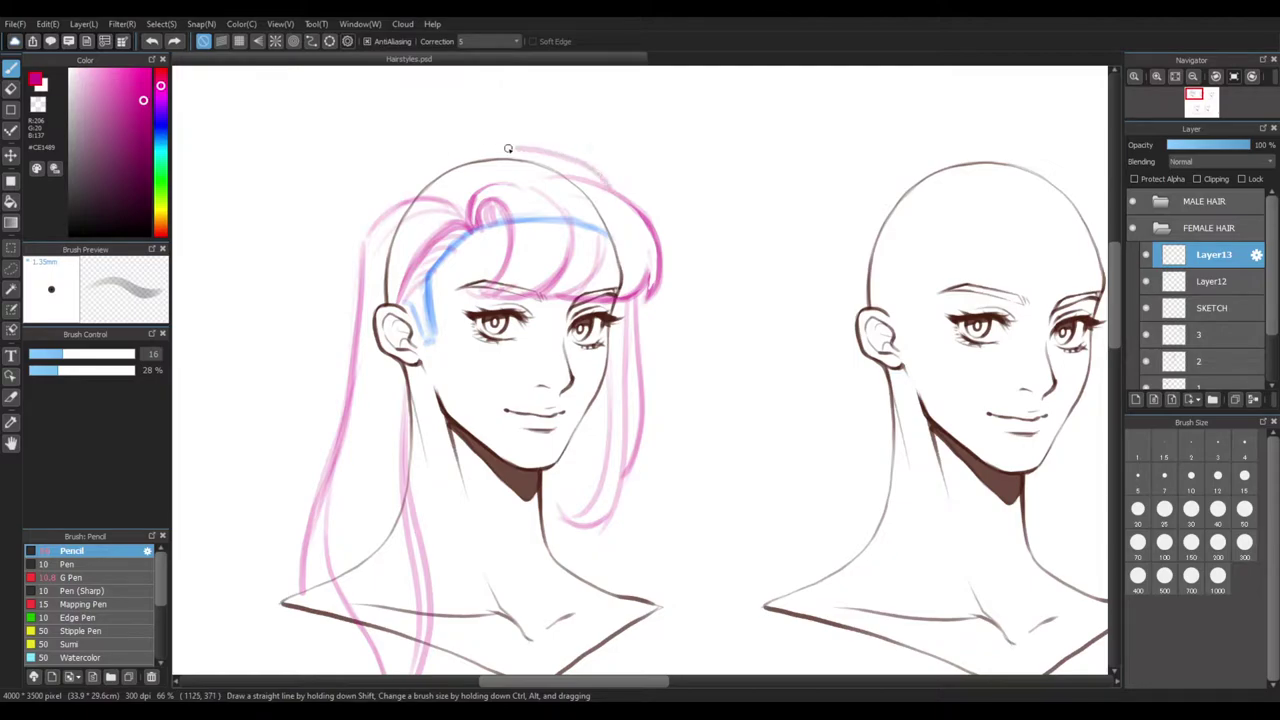
Sketch the crown outline slightly above the skull, erasing and redrawing parts so it joins the bangs and the back hair
mouse_move(398, 196)
left_mouse_down()
mouse_move(559, 176)
mouse_move(608, 187)
mouse_move(527, 148)
mouse_move(469, 150)
mouse_move(399, 195)
left_mouse_up()
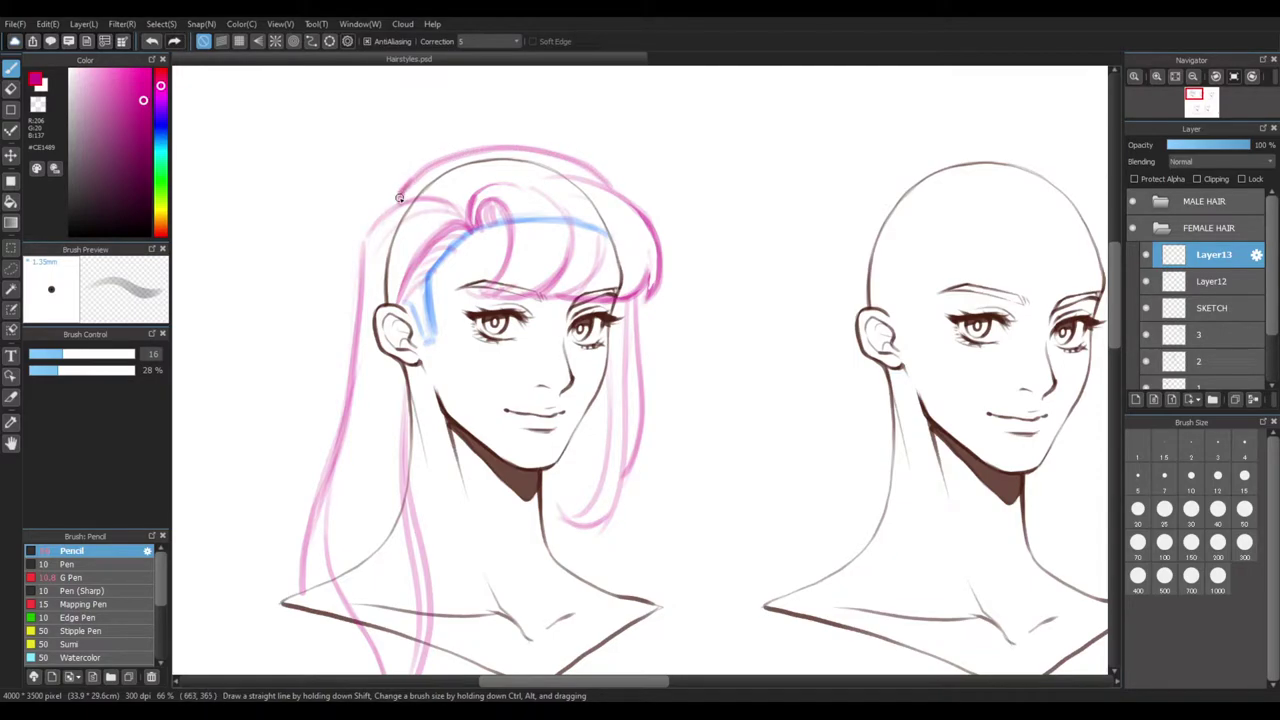
left_click_drag(811, 562, 809, 561)
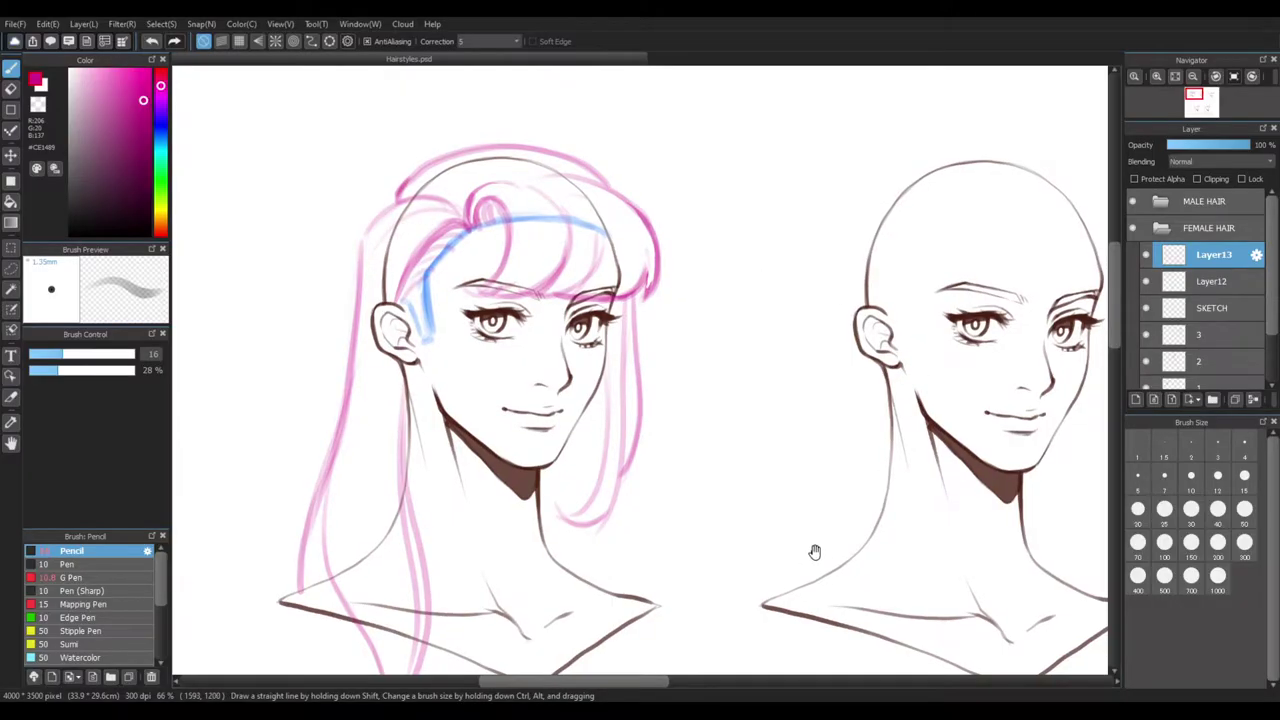
mouse_move(673, 324)
left_mouse_down()
mouse_move(729, 340)
mouse_move(726, 389)
left_mouse_up()
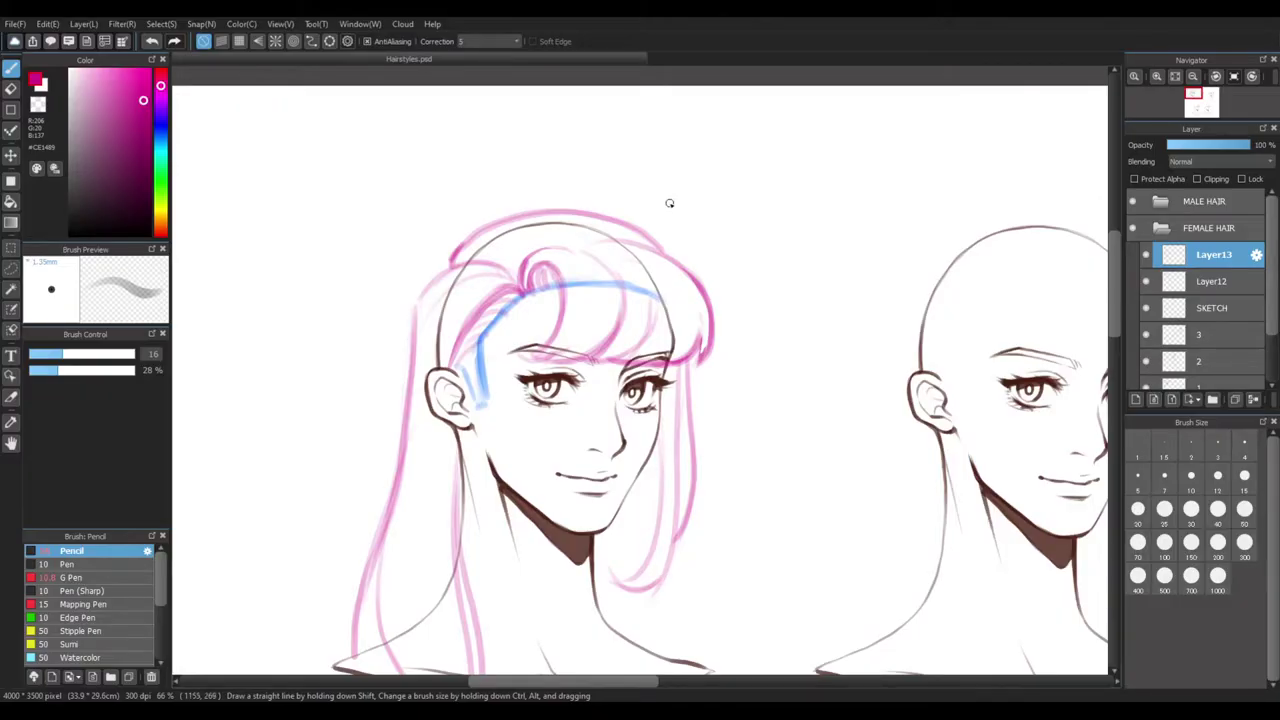
key("e")
mouse_move(637, 226)
left_mouse_down()
mouse_move(660, 238)
mouse_move(653, 250)
left_mouse_up()
key("b")
left_click_drag(454, 260, 655, 243)
mouse_move(517, 328)
left_mouse_down()
mouse_move(471, 226)
mouse_move(446, 276)
left_mouse_up()
key("e")
mouse_move(399, 193)
left_mouse_down()
mouse_move(410, 180)
mouse_move(554, 183)
mouse_move(534, 156)
mouse_move(602, 204)
left_mouse_up()
key("b")
Sketch an outer strand on the far side of the face, flowing from the bangs down to the shoulder
mouse_move(640, 217)
left_mouse_down()
mouse_move(608, 180)
mouse_move(628, 138)
left_mouse_up()
left_click_drag(616, 285, 637, 480)
left_click_drag(637, 415, 617, 526)
left_click_drag(634, 412, 609, 529)
left_click_drag(803, 531, 769, 619)
Clean up the strokes on top of the head with the eraser and sketch light strands from the parting over the crown
key("e")
mouse_move(497, 178)
left_mouse_down()
mouse_move(556, 215)
mouse_move(421, 174)
left_mouse_up()
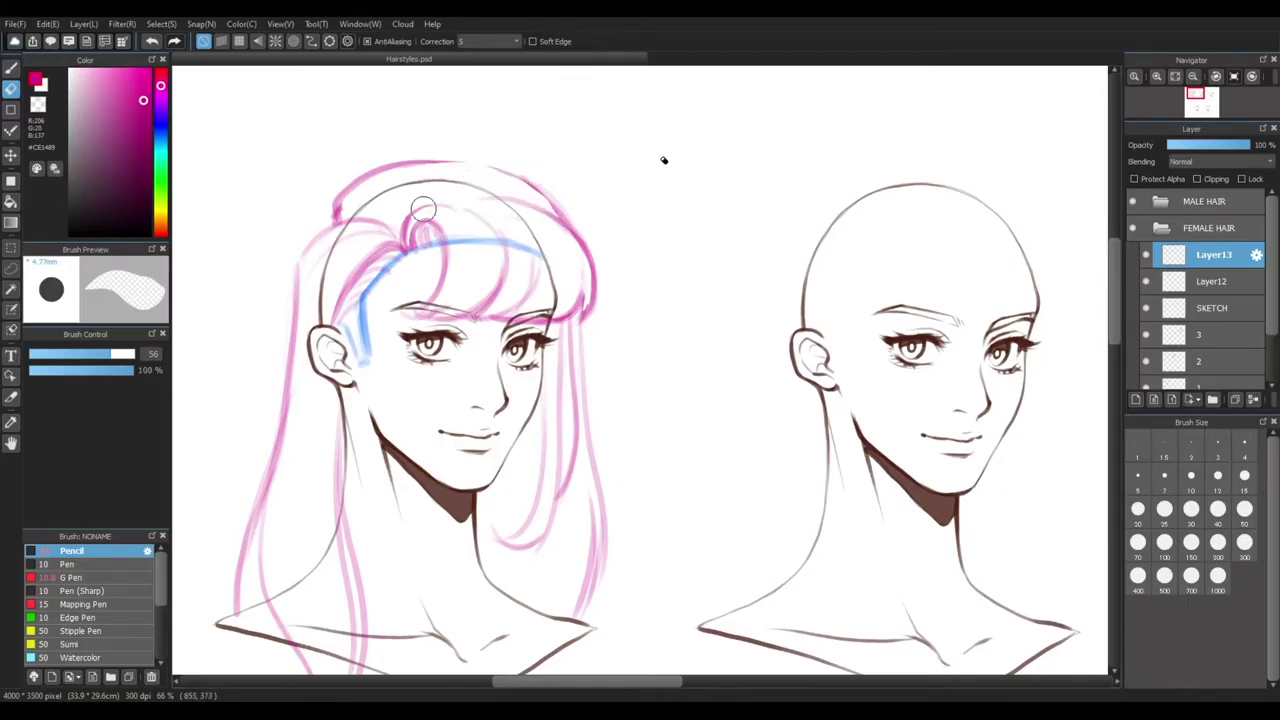
key("b")
left_click_drag(914, 428, 934, 366)
scroll(934, 366, "down", 1)
left_click_drag(857, 400, 888, 454)
left_click_drag(592, 222, 501, 235)
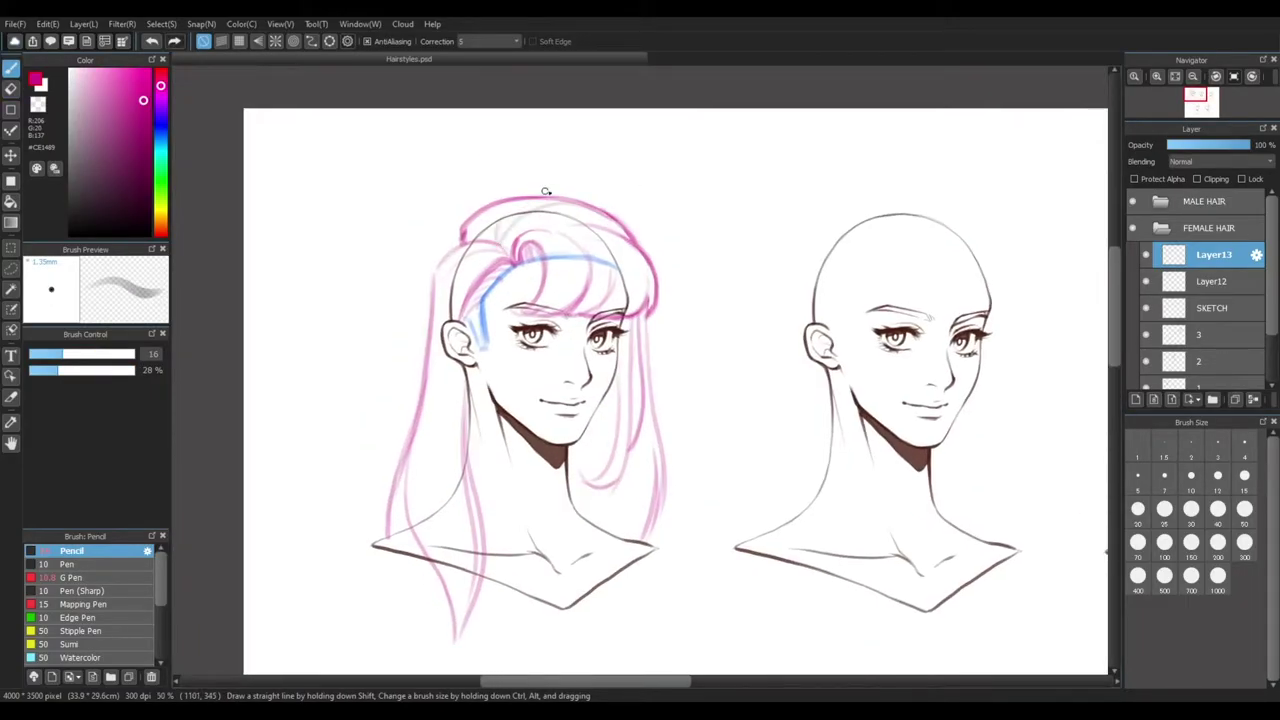
left_click_drag(889, 491, 825, 457)
left_click_drag(748, 529, 764, 479)
key("ctrl+minus")
scroll(765, 481, "up", 2)
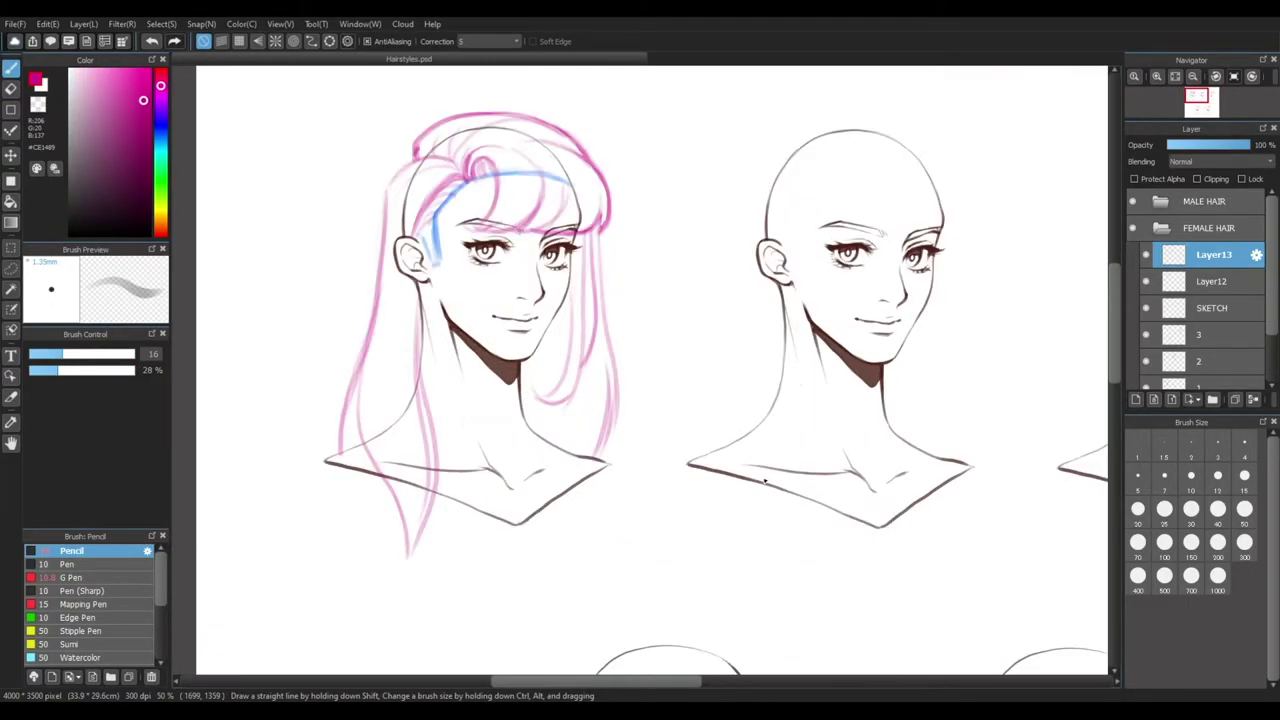
Refine the strands between the parting and the back of the head and hide the SKETCH layer with the blue hairline
key("e")
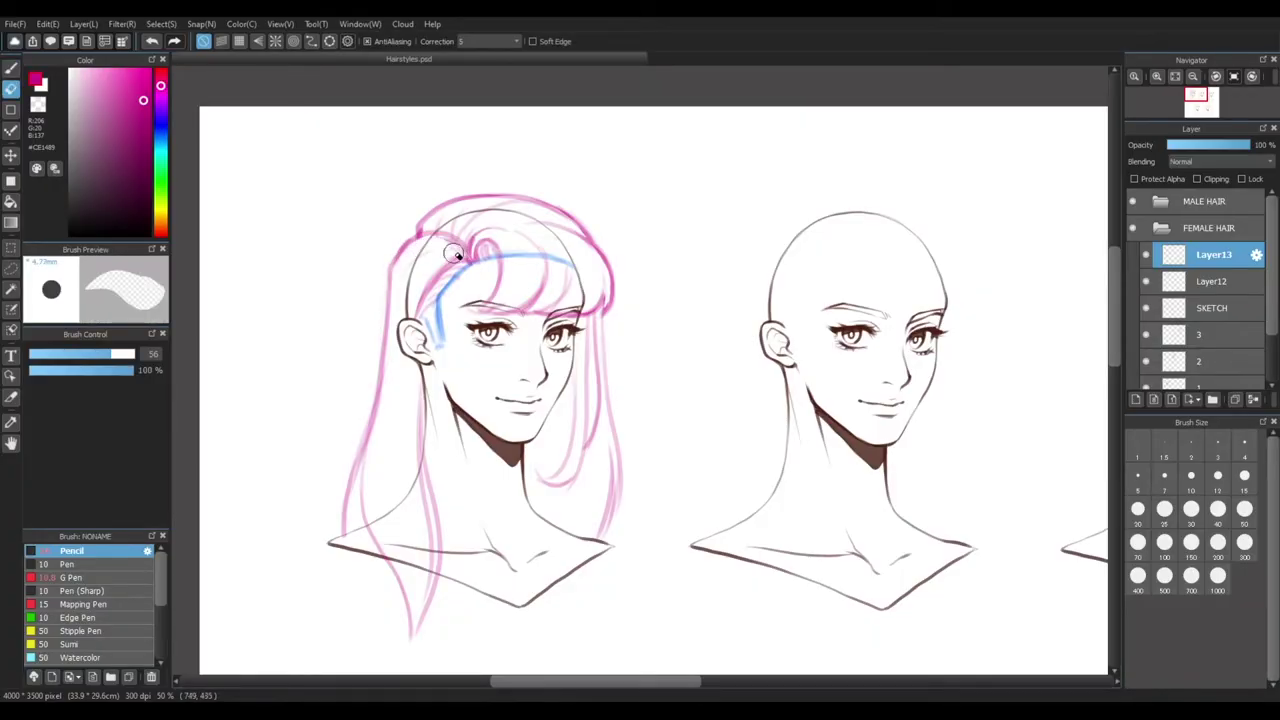
key("b")
left_click_drag(470, 248, 418, 272)
mouse_move(834, 583)
left_mouse_down()
mouse_move(814, 497)
mouse_move(803, 554)
left_mouse_up()
left_click_drag(635, 325, 625, 346)
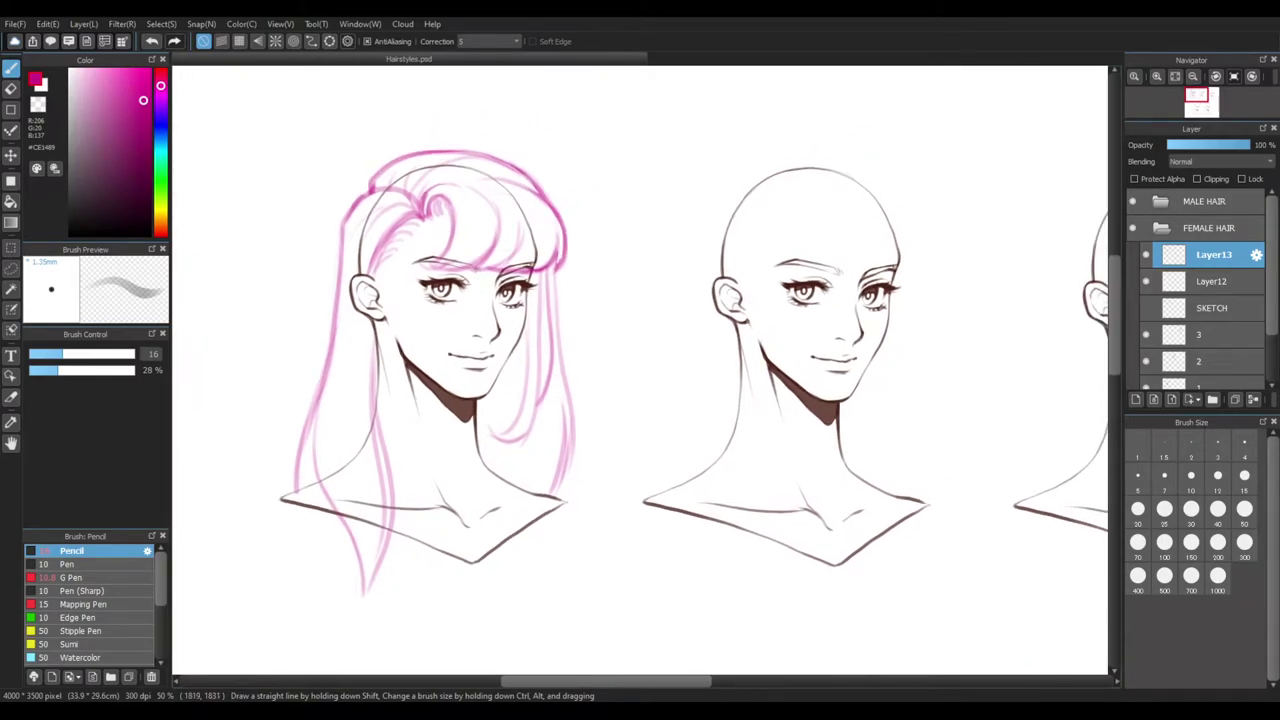
Flip the canvas horizontally and examine the hair sketch's proportions on the mirrored head
key("ctrl+minus")
left_click_drag(964, 515, 839, 509)
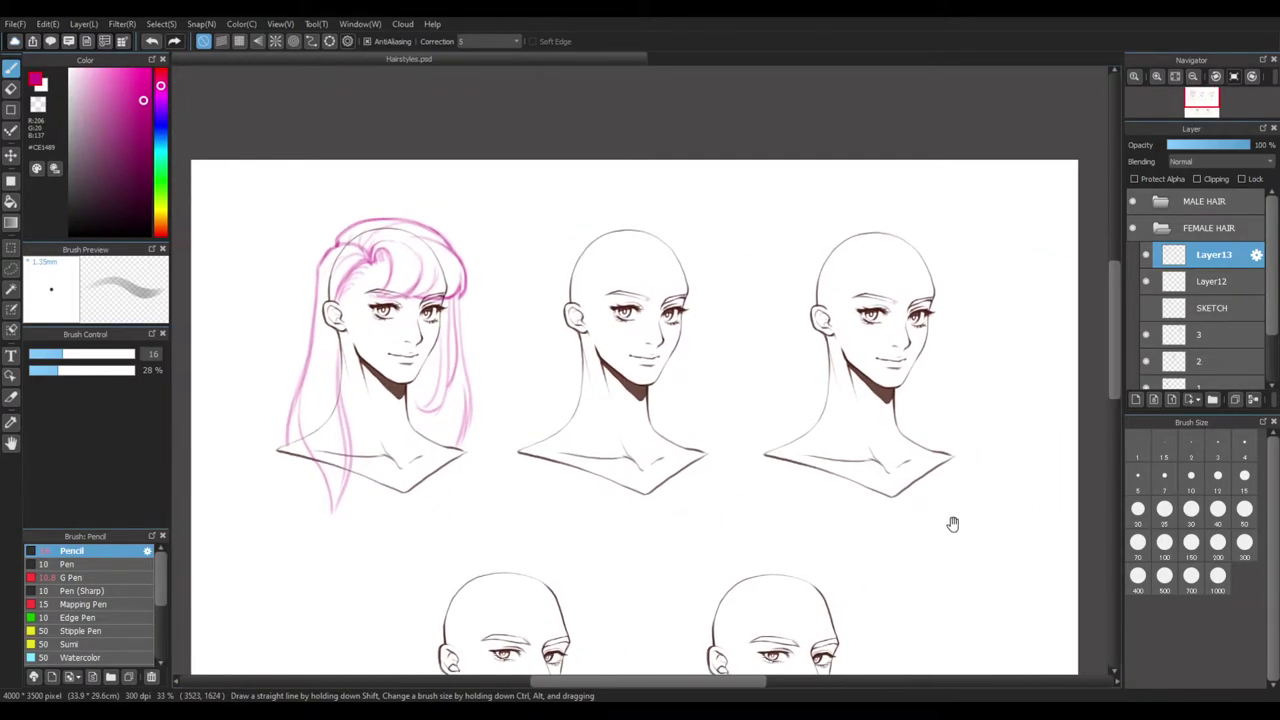
key("Down")
scroll(740, 586, "right", 10)
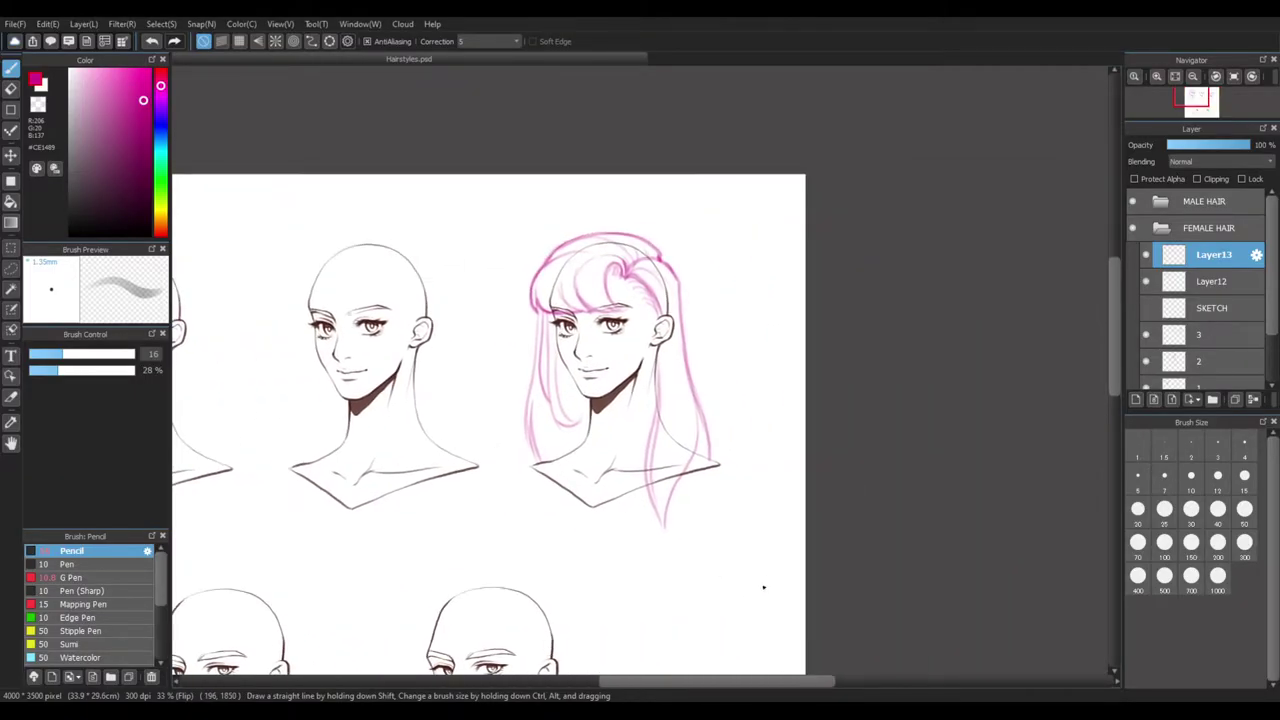
key("ctrl+plus")
left_click_drag(870, 549, 808, 524)
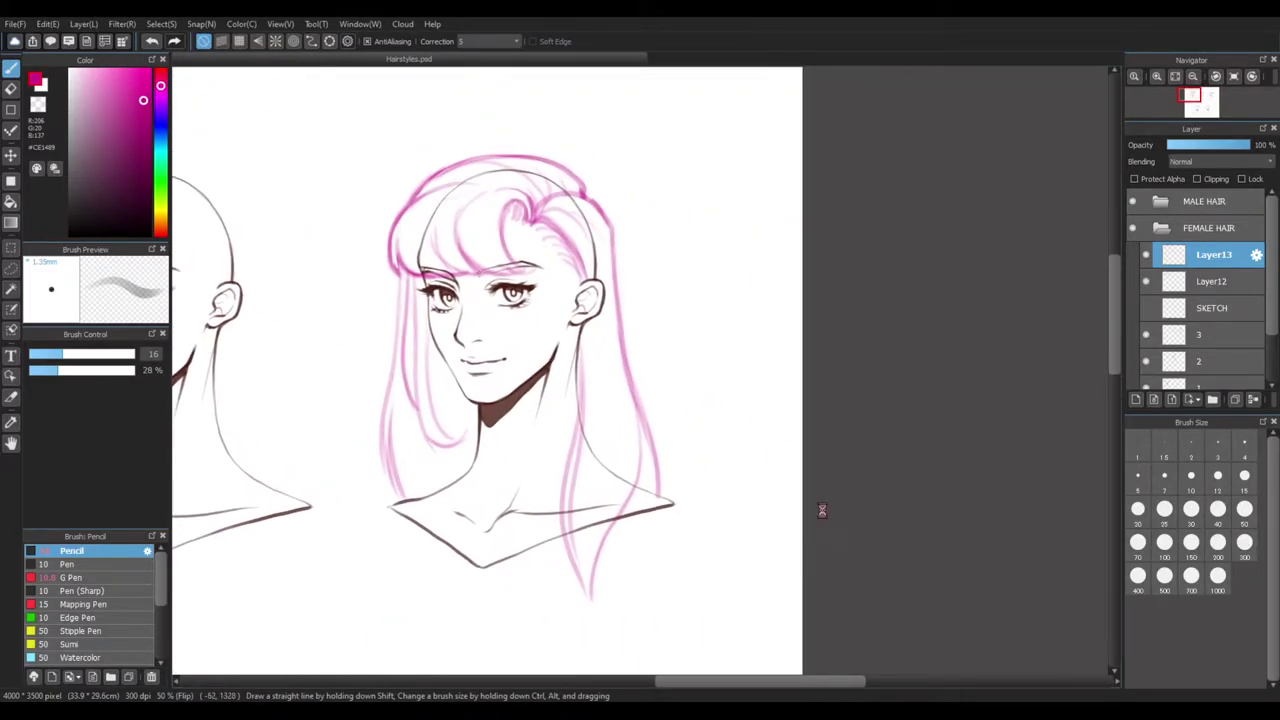
Toggle Layer13's visibility repeatedly to compare the head with and without the hair sketched on that layer
left_click(1146, 257)
left_click(1146, 257)
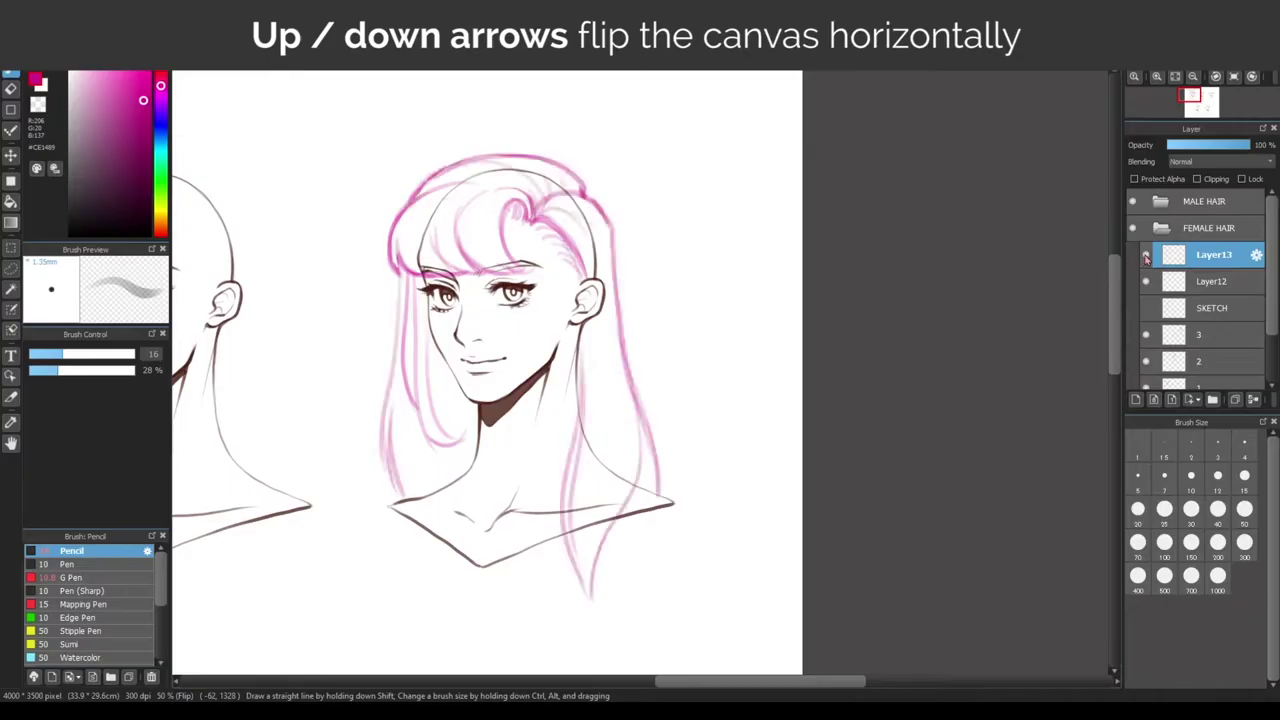
left_click(1146, 257)
left_click(1146, 257)
left_click(1146, 257)
left_click(1146, 257)
left_click_drag(1035, 426, 1020, 420)
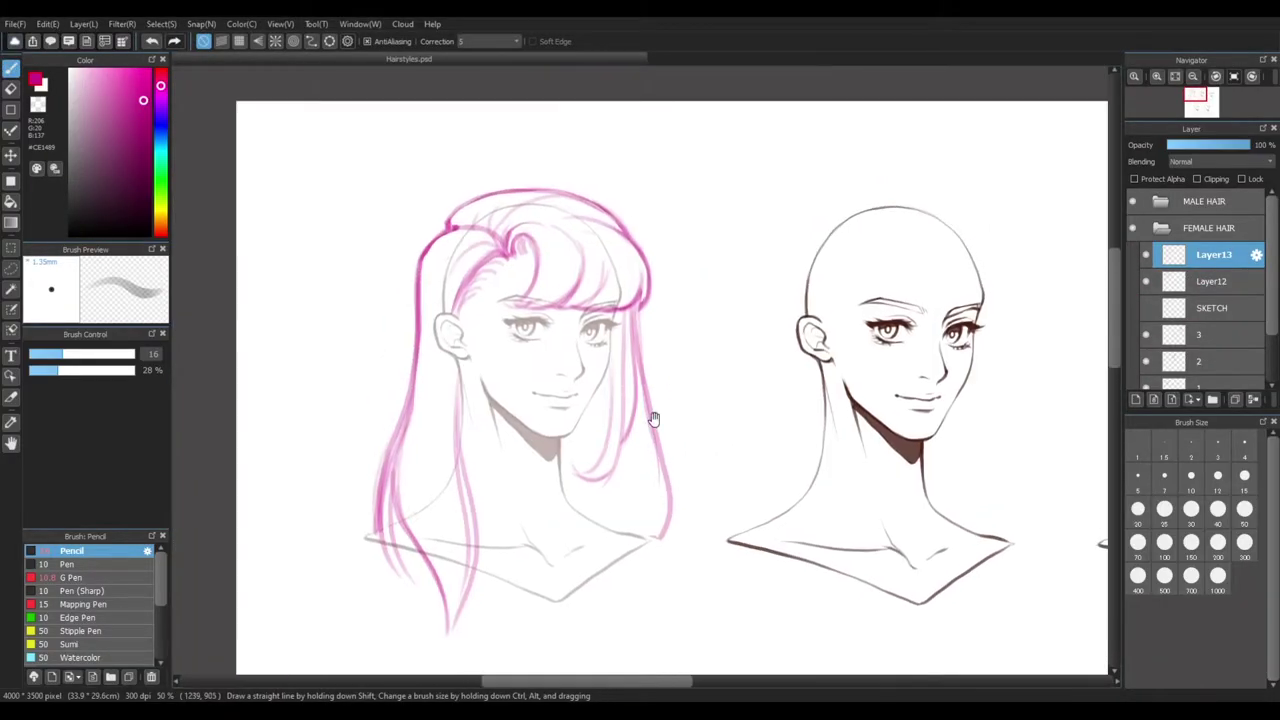
Sketch curved strands through the bangs, from the parting down to their lower edge
left_click_drag(538, 242, 521, 302)
left_click_drag(556, 244, 546, 292)
left_click_drag(603, 260, 594, 296)
mouse_move(589, 259)
left_mouse_down()
mouse_move(562, 222)
mouse_move(590, 271)
left_mouse_up()
left_click_drag(645, 426, 637, 446)
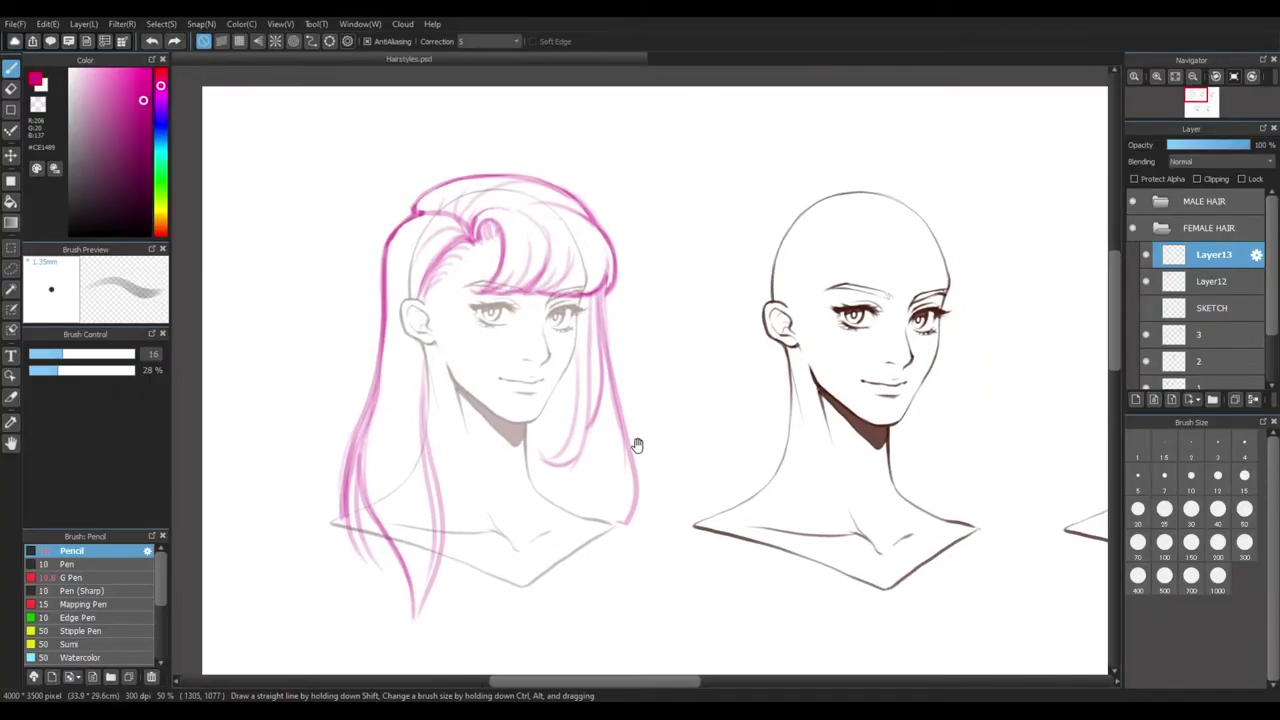
left_click_drag(588, 268, 552, 294)
left_click_drag(590, 268, 564, 294)
Try out additional curved strokes over the upper bangs and undo the rejected ones
left_click_drag(611, 238, 649, 227)
left_click_drag(510, 220, 581, 197)
key("ctrl+z")
mouse_move(564, 242)
left_mouse_down()
mouse_move(509, 207)
mouse_move(554, 187)
mouse_move(591, 238)
left_mouse_up()
key("ctrl+z")
Sketch long strands hanging below the ear and fuller locks along both outer sides of the hair
left_click_drag(754, 378, 760, 348)
mouse_move(455, 253)
left_mouse_down()
mouse_move(470, 205)
mouse_move(458, 250)
mouse_move(440, 232)
left_mouse_up()
key("ctrl+z")
mouse_move(434, 245)
left_mouse_down()
mouse_move(420, 376)
mouse_move(444, 434)
left_mouse_up()
mouse_move(431, 270)
left_mouse_down()
mouse_move(474, 366)
mouse_move(495, 375)
left_mouse_up()
mouse_move(452, 298)
left_mouse_down()
mouse_move(426, 306)
mouse_move(380, 272)
left_mouse_up()
left_click_drag(572, 312, 558, 402)
left_click_drag(322, 310, 308, 414)
Add curved strands sweeping from the parting over the crown
left_click_drag(577, 190, 606, 298)
scroll(605, 290, "up", 5)
scroll(580, 285, "left", 1)
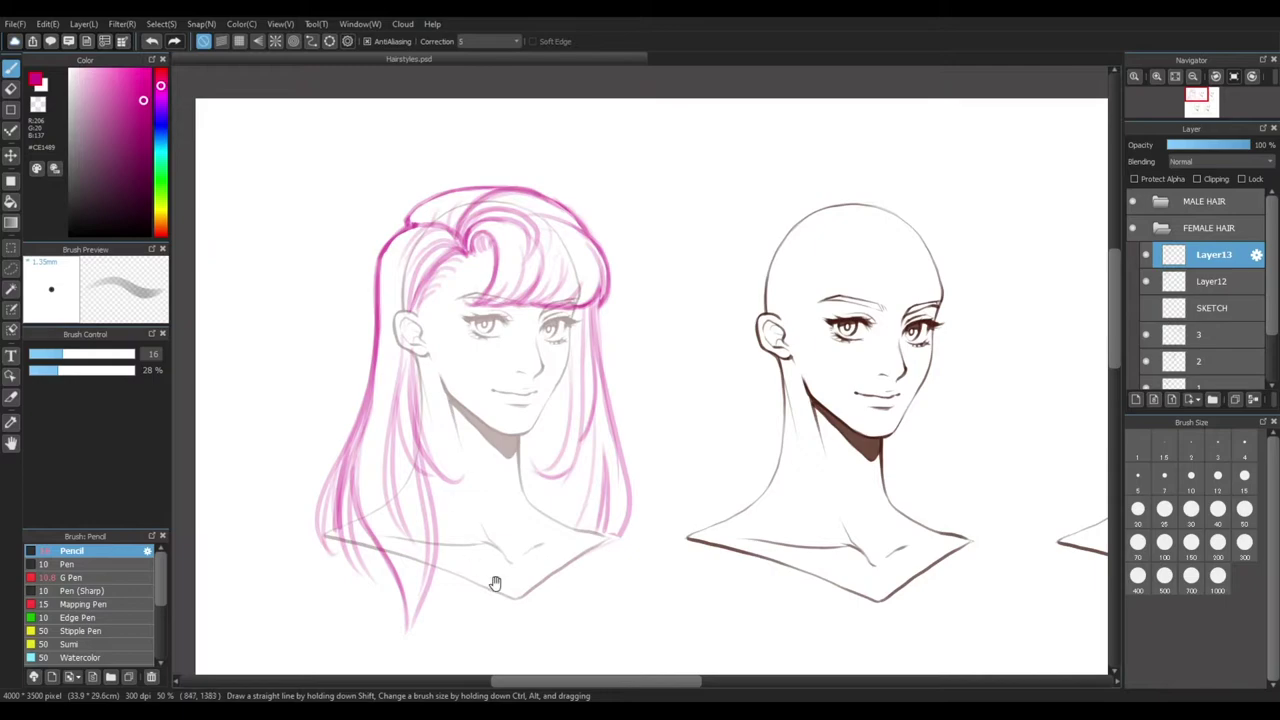
mouse_move(508, 211)
left_mouse_down()
mouse_move(456, 252)
mouse_move(489, 213)
left_mouse_up()
scroll(680, 385, "up", 1)
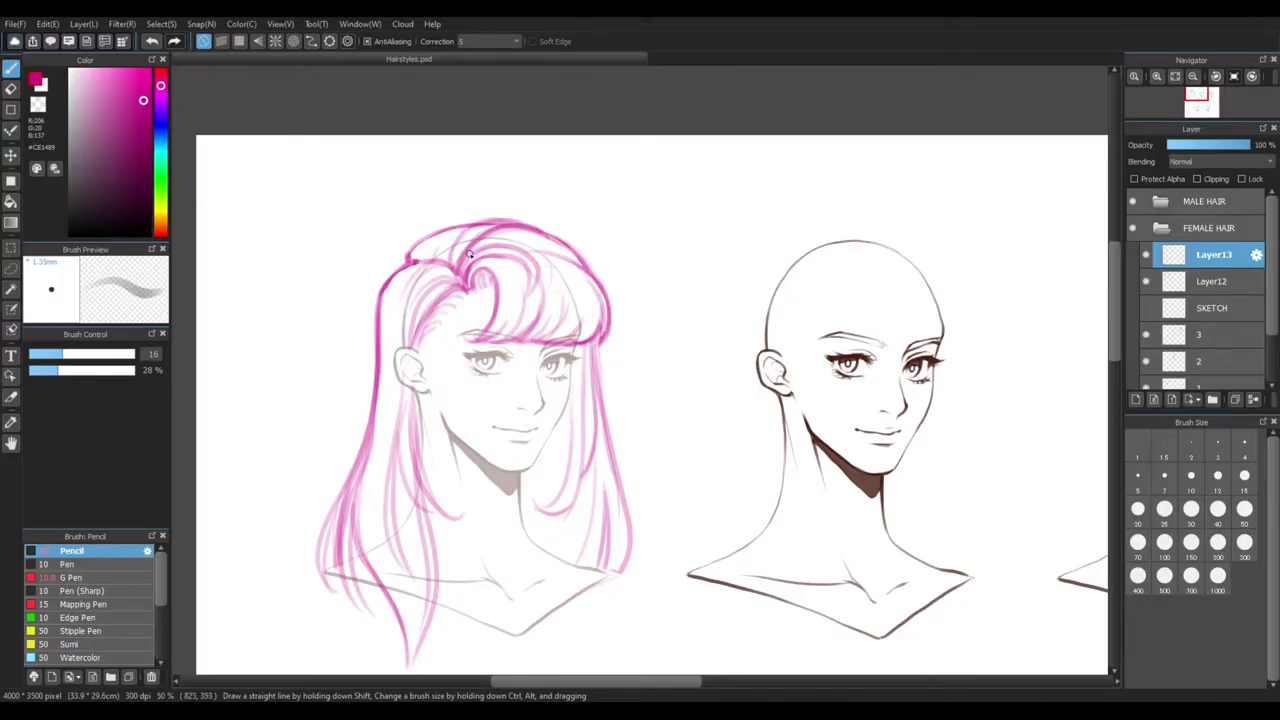
Merge Layer13 into Layer12 and clean up the overlapping crown strokes with the eraser
key("ctrl+e")
key("e")
left_click_drag(514, 231, 464, 245)
key("b")
mouse_move(716, 545)
left_mouse_down()
mouse_move(716, 368)
mouse_move(732, 453)
mouse_move(716, 482)
left_mouse_up()
key("ctrl+z")
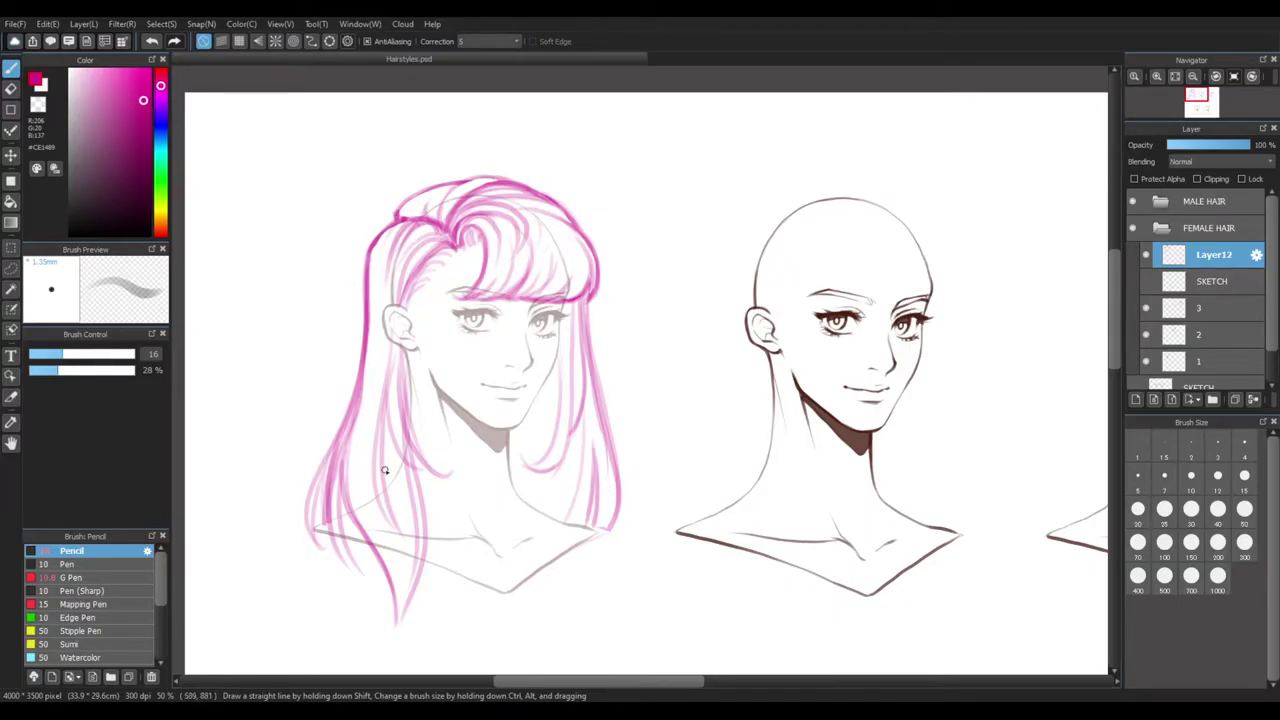
Sketch extra strands at the pointed tip of the long lock over the near shoulder and toggle Layer12's visibility
left_click_drag(569, 487, 606, 386)
left_click_drag(429, 461, 434, 528)
key("ctrl+z")
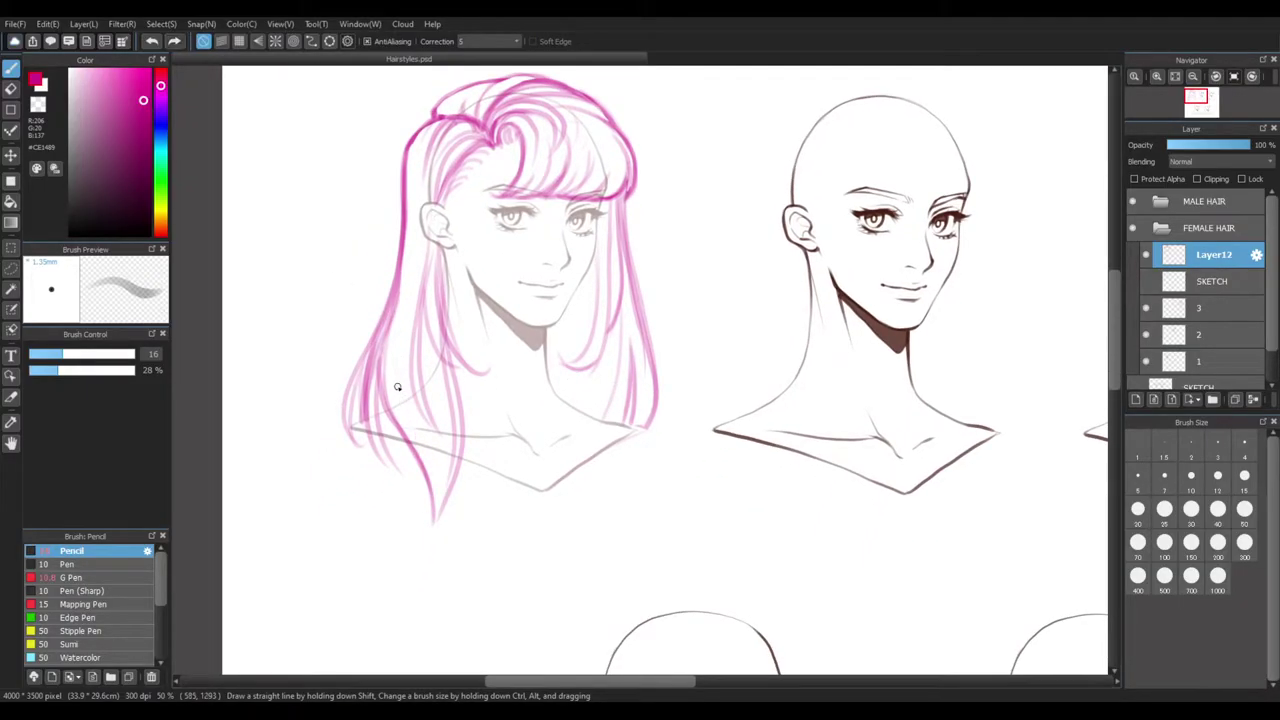
left_click_drag(416, 440, 427, 537)
left_click_drag(422, 445, 445, 500)
left_click_drag(578, 402, 560, 446)
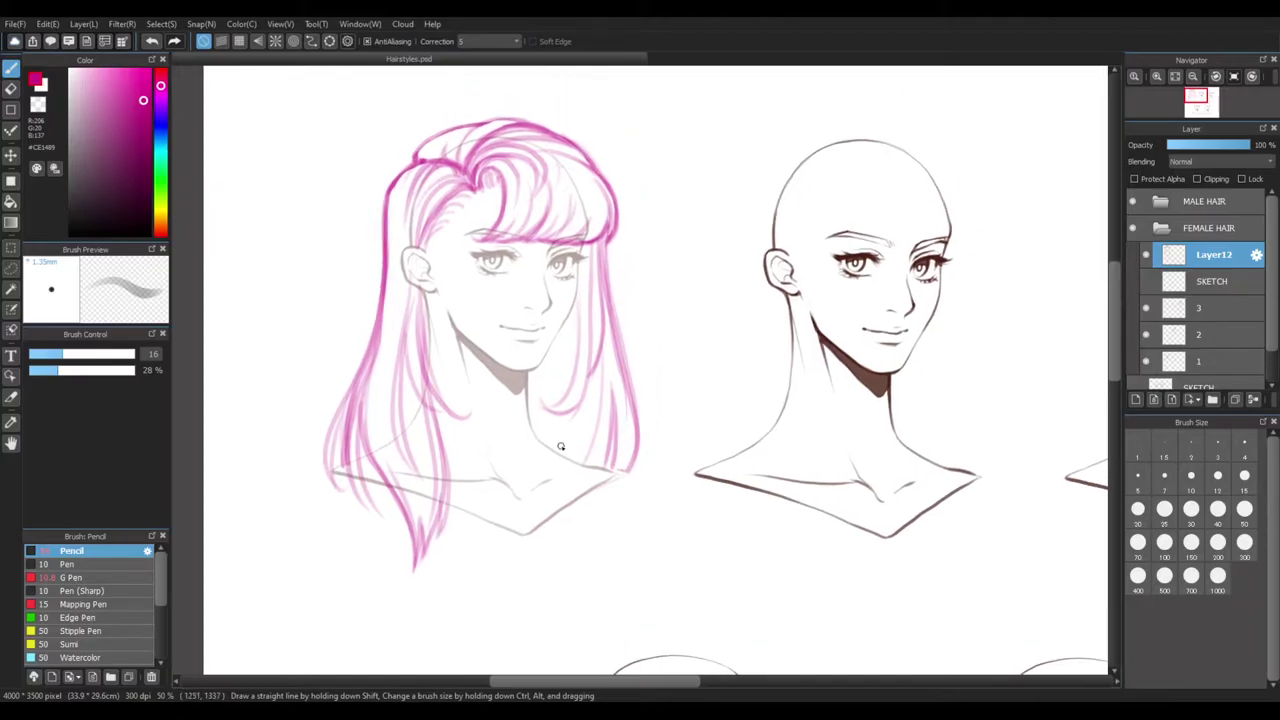
left_click_drag(606, 326, 529, 271)
left_click_drag(664, 506, 731, 554)
left_click_drag(631, 493, 703, 519)
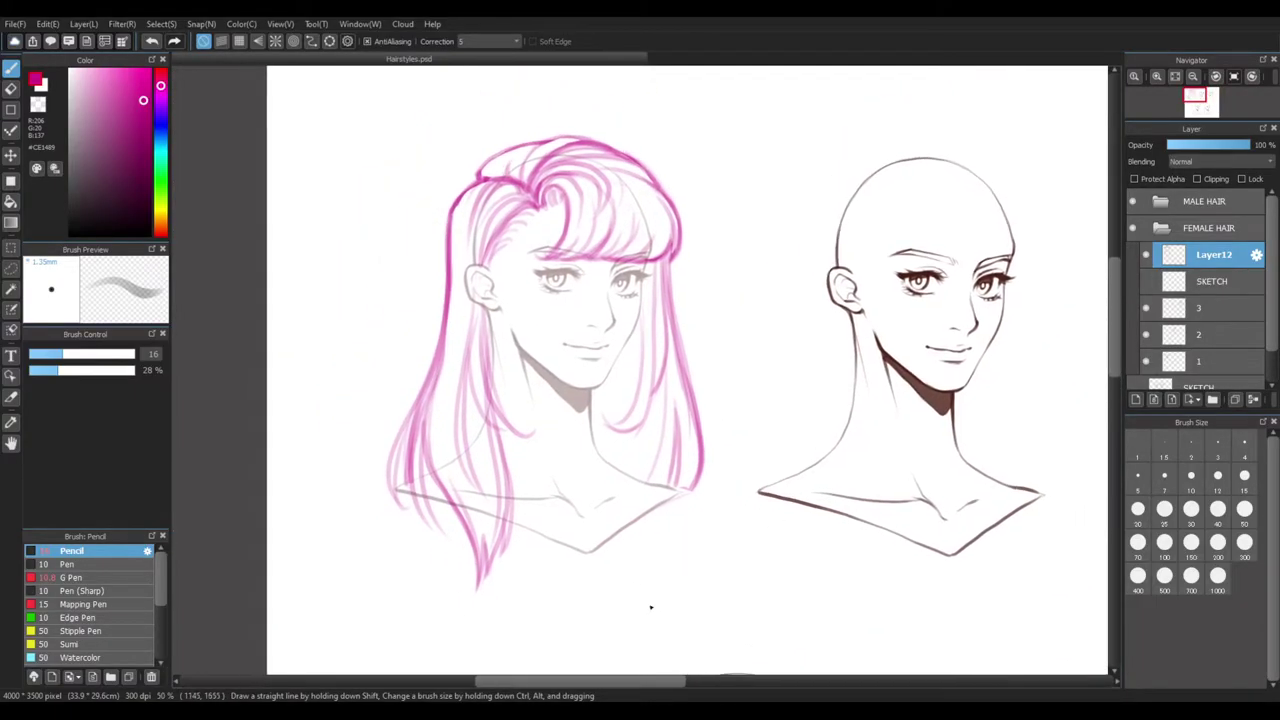
left_click(1145, 257)
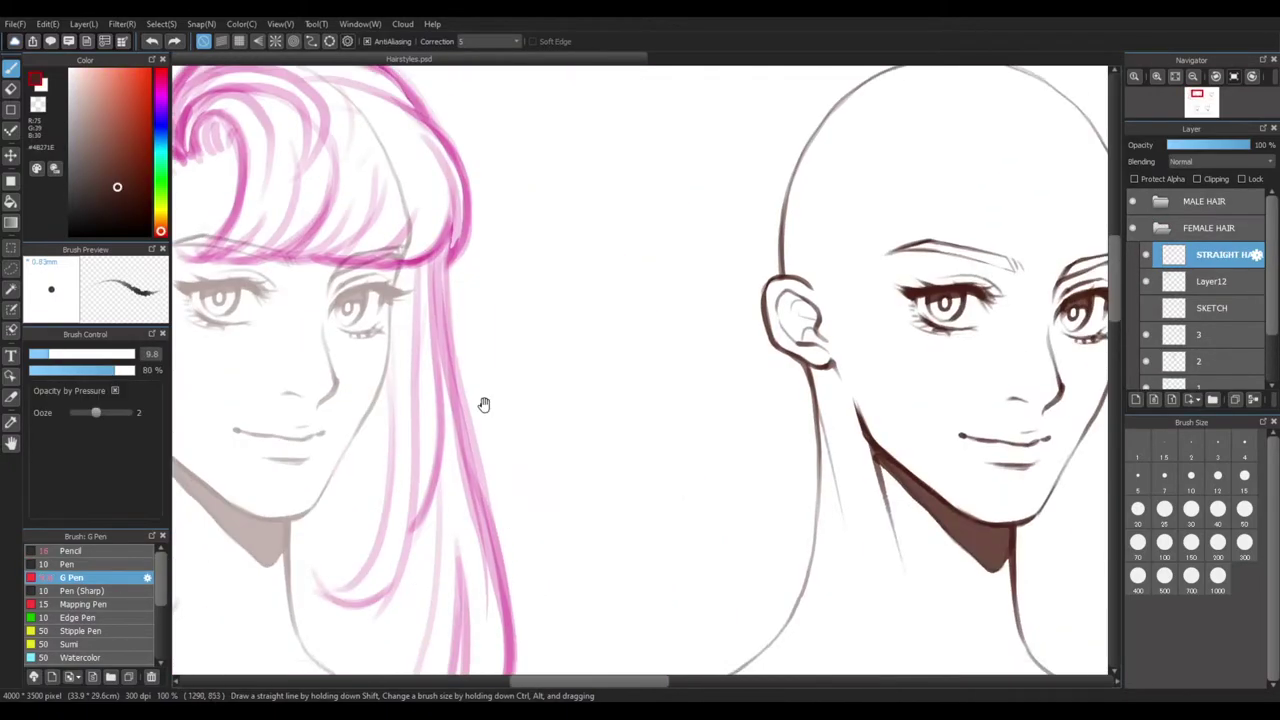
Ink the bangs, hairline and side locks in dark brown with the G Pen on the STRAIGHT HAIR layer
left_click_drag(483, 406, 743, 480)
left_click_drag(452, 243, 555, 374)
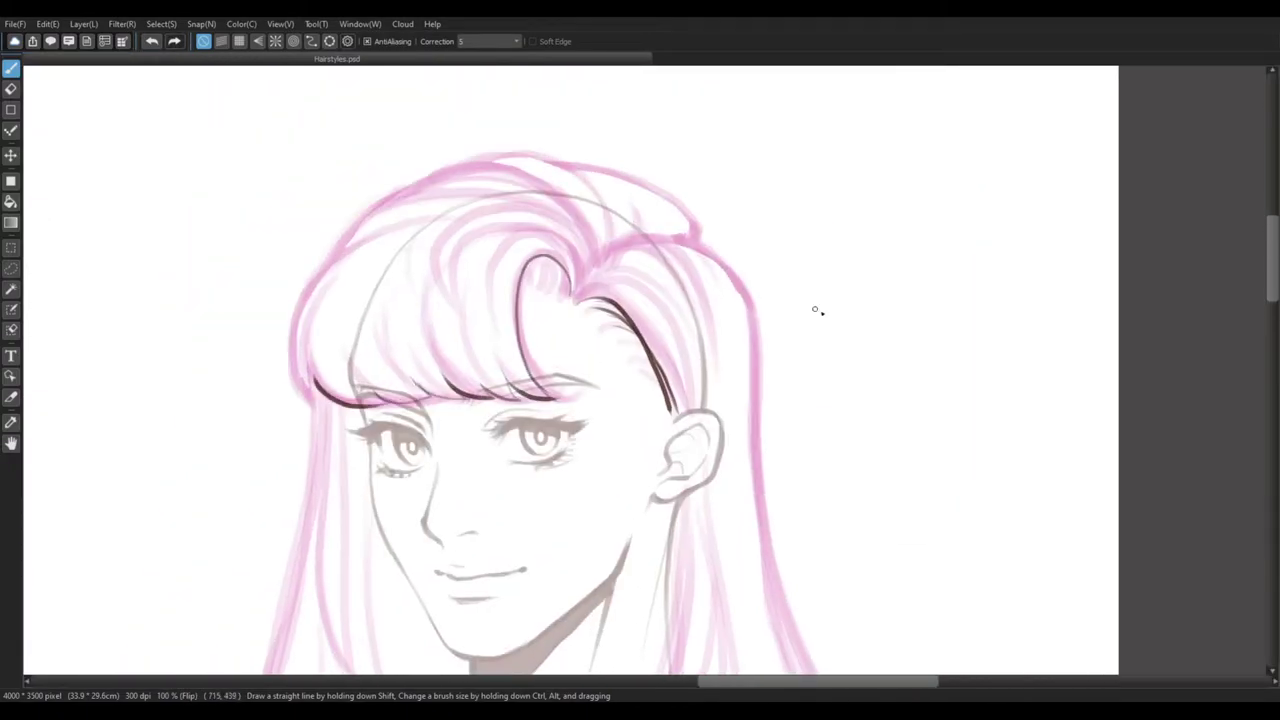
scroll(721, 614, "down", 1)
mouse_move(517, 232)
left_mouse_down()
mouse_move(446, 380)
mouse_move(480, 586)
left_mouse_up()
mouse_move(407, 140)
left_mouse_down()
mouse_move(372, 437)
mouse_move(396, 342)
left_mouse_up()
key("Tab")
Ink the last strands at the long lock's pointed tips and hide the Layer12 sketch
left_click_drag(804, 476, 825, 591)
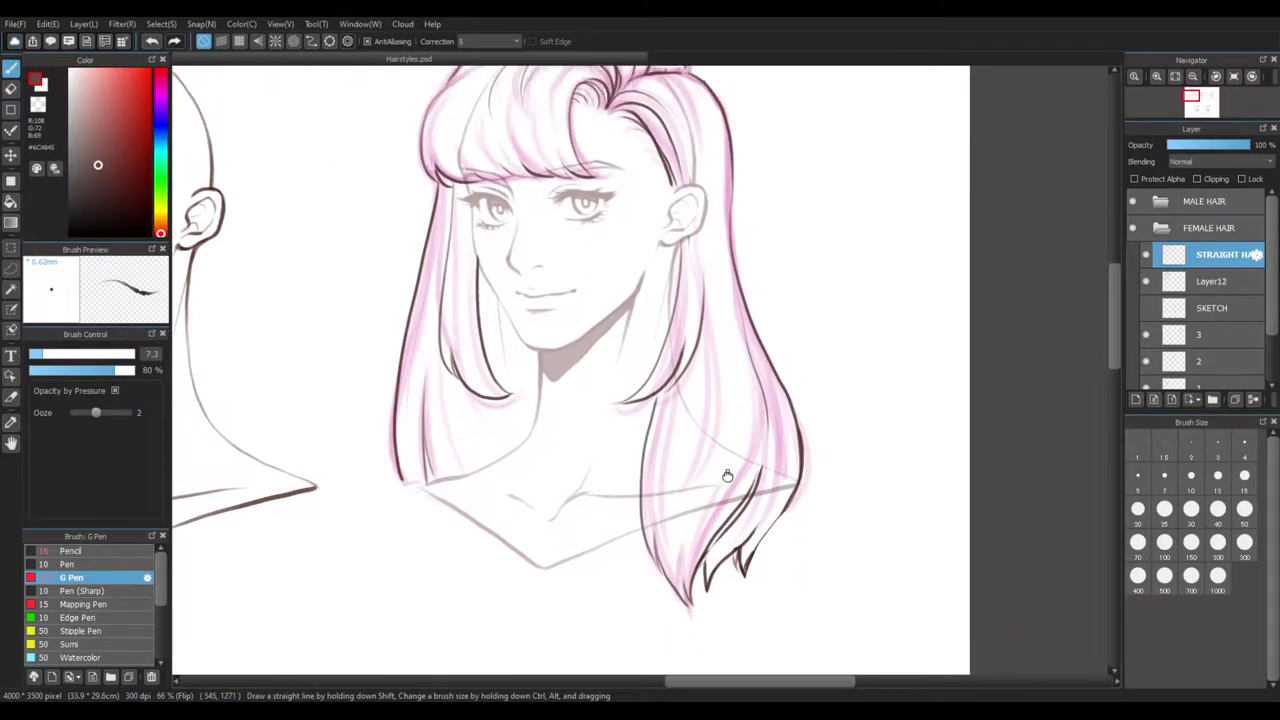
left_click_drag(778, 548, 749, 512)
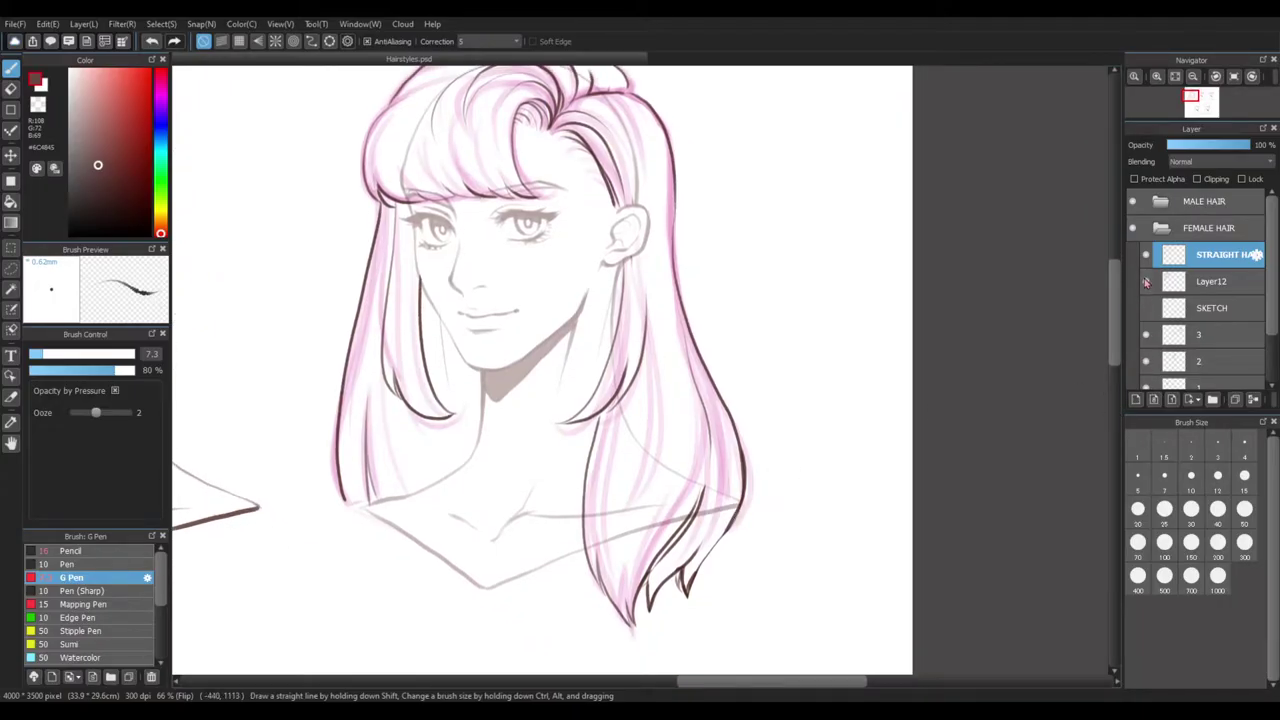
left_click(1146, 284)
left_click_drag(960, 363, 1094, 368)
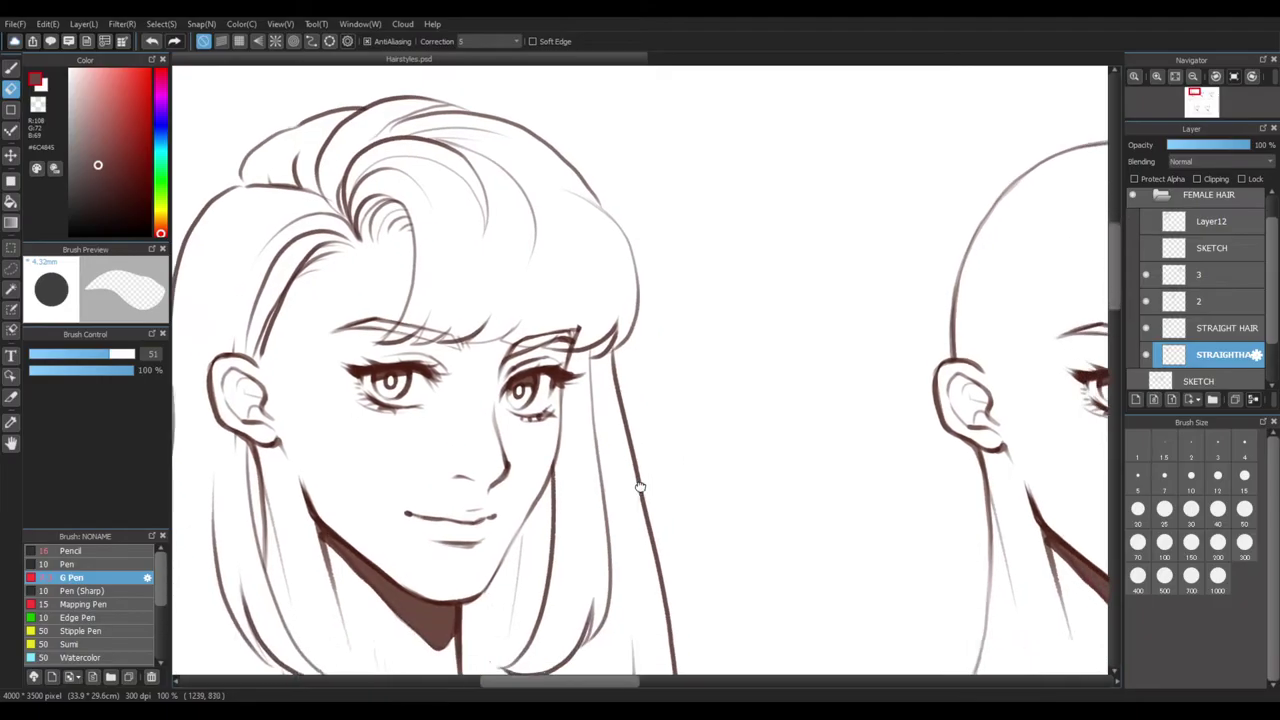
Erase head lines under the bangs near the far eyebrow and reduce the eraser size to 34
left_click_drag(570, 300, 594, 302)
key("[")
key("bracketleft")
key("bracketleft")
key("bracketleft")
key("bracketleft")
key("bracketleft")
key("bracketleft")
key("bracketleft")
key("bracketleft")
key("bracketleft")
key("bracketleft")
key("bracketleft")
key("bracketleft")
key("bracketleft")
key("bracketleft")
key("bracketleft")
key("bracketleft")
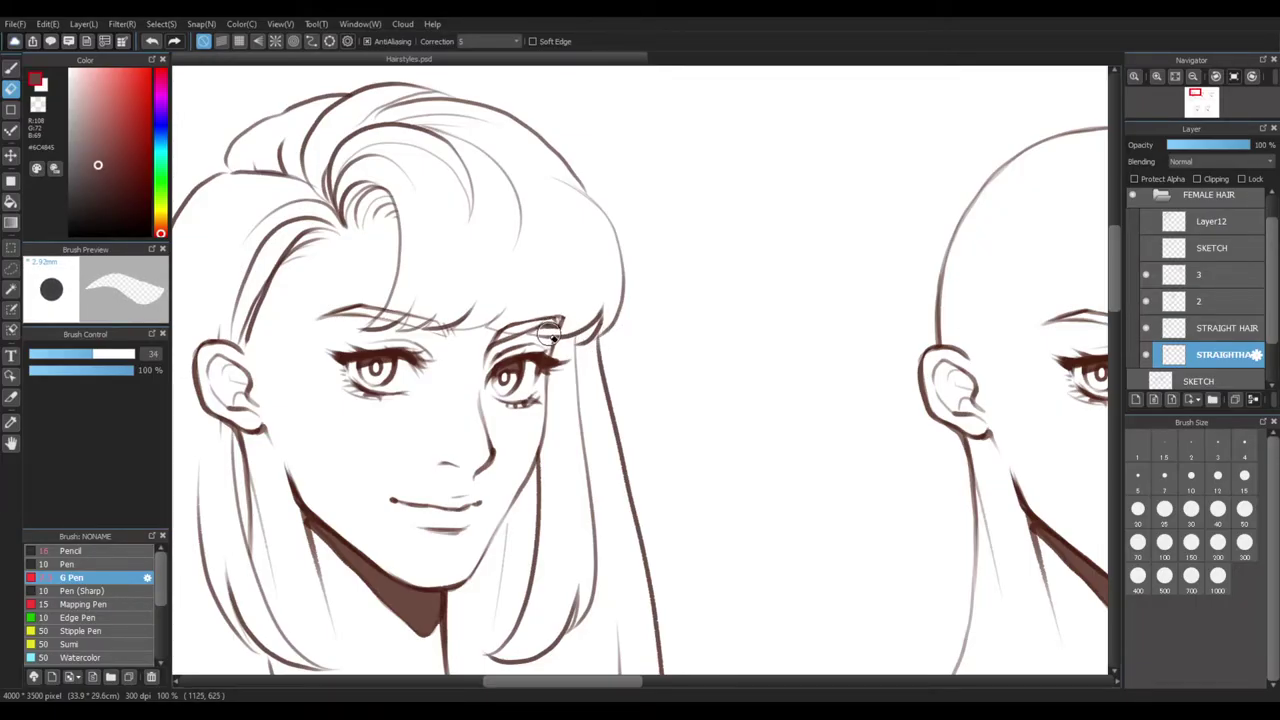
Lasso-select the parts of the bangs that cover both eyebrows, following the strand tips
left_click_drag(857, 462, 911, 446)
key("m")
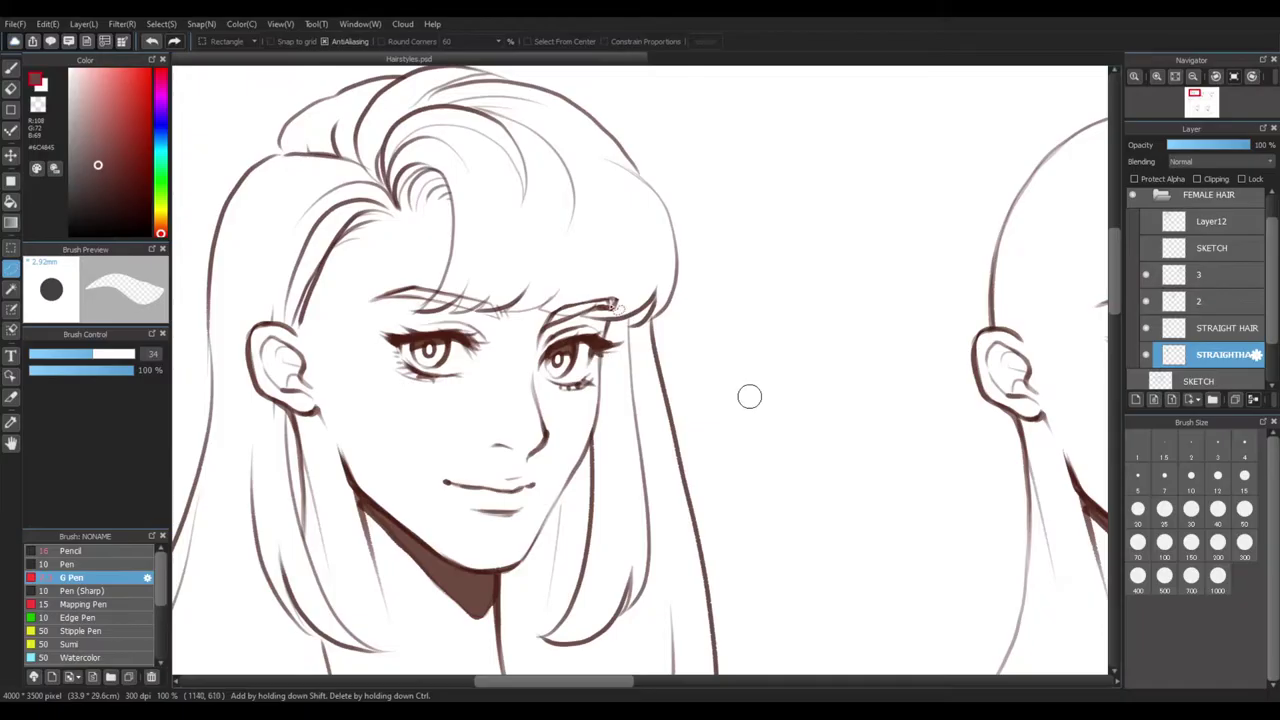
key("l")
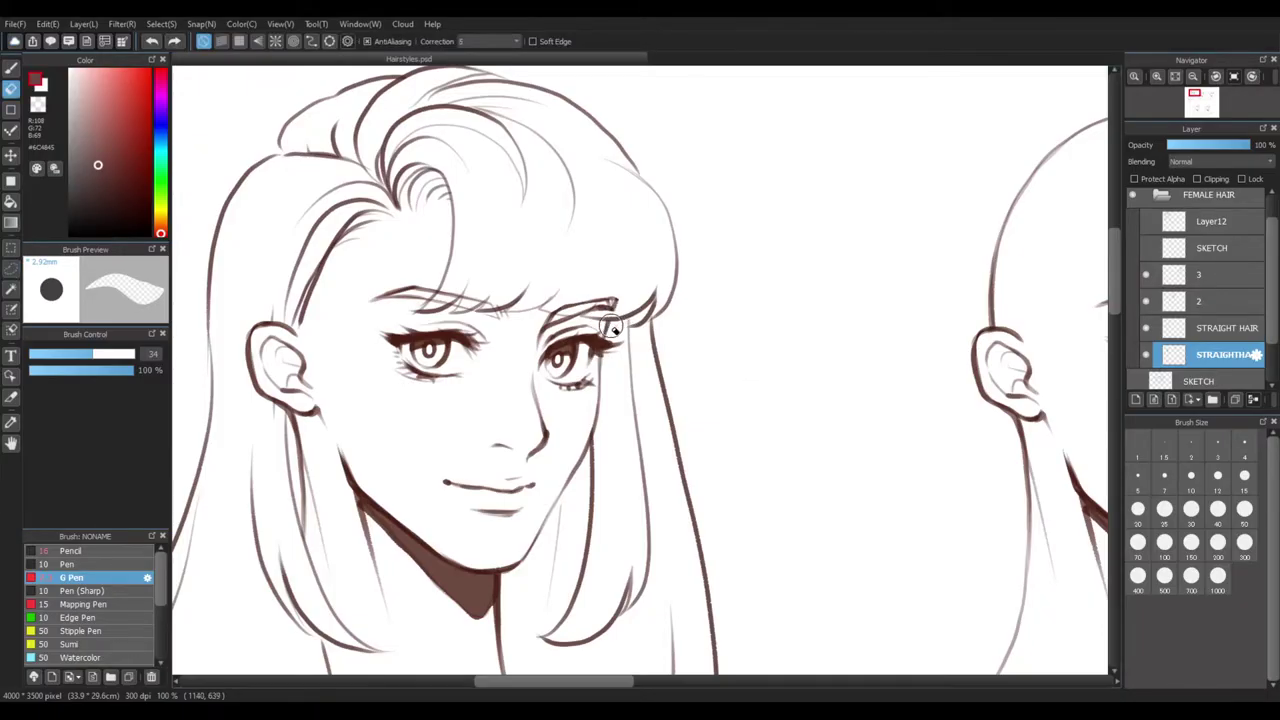
key("m")
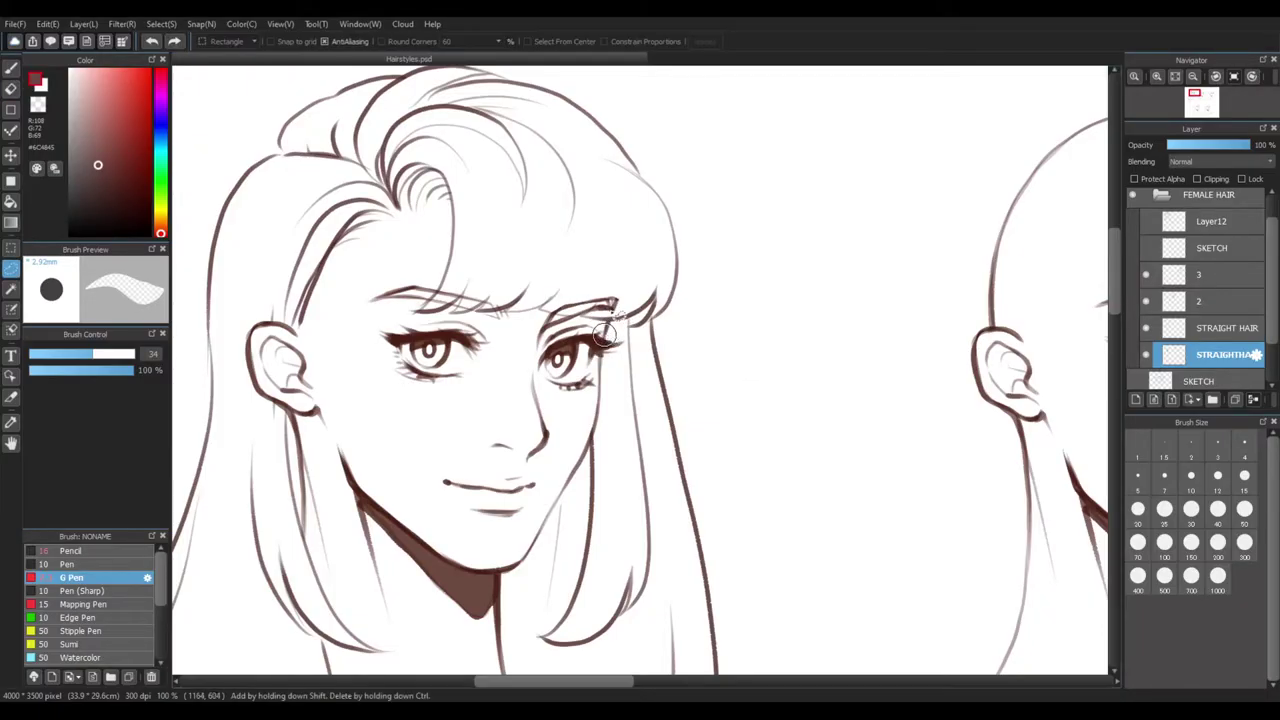
left_click_drag(597, 320, 622, 310)
left_click_drag(513, 296, 495, 311)
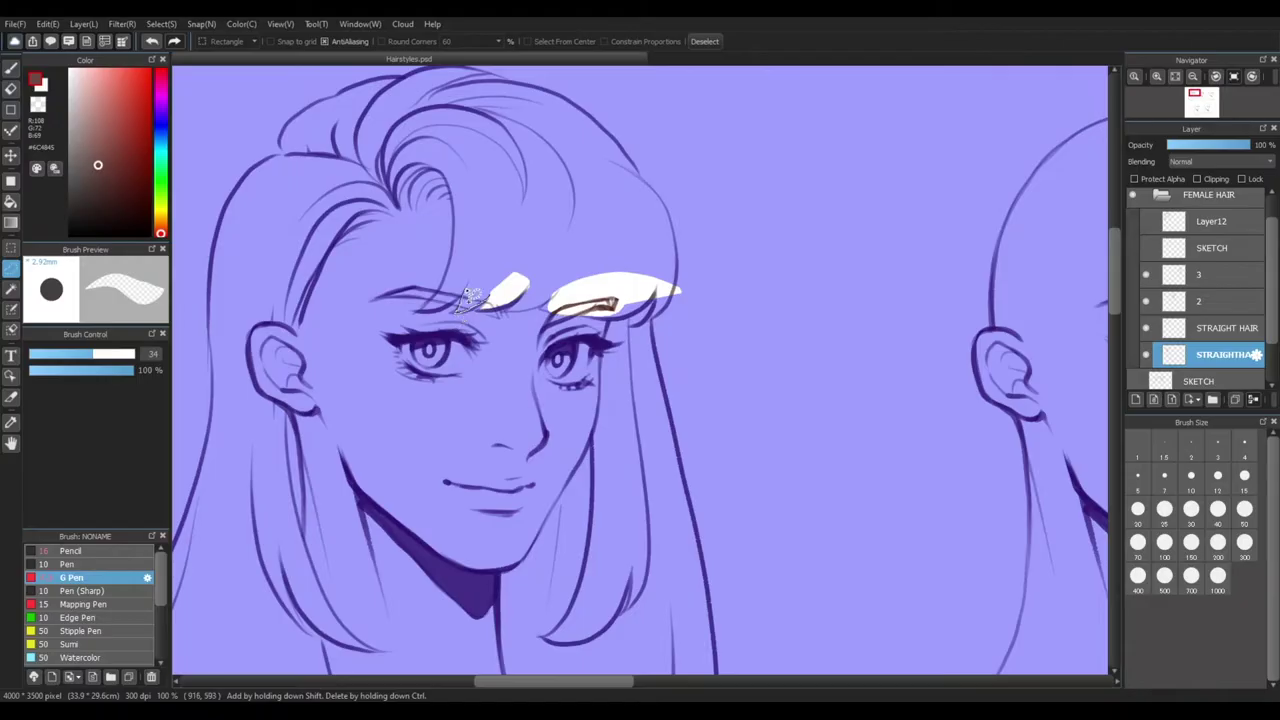
left_click_drag(470, 297, 430, 312)
left_click_drag(515, 235, 490, 274)
left_click_drag(738, 430, 740, 480)
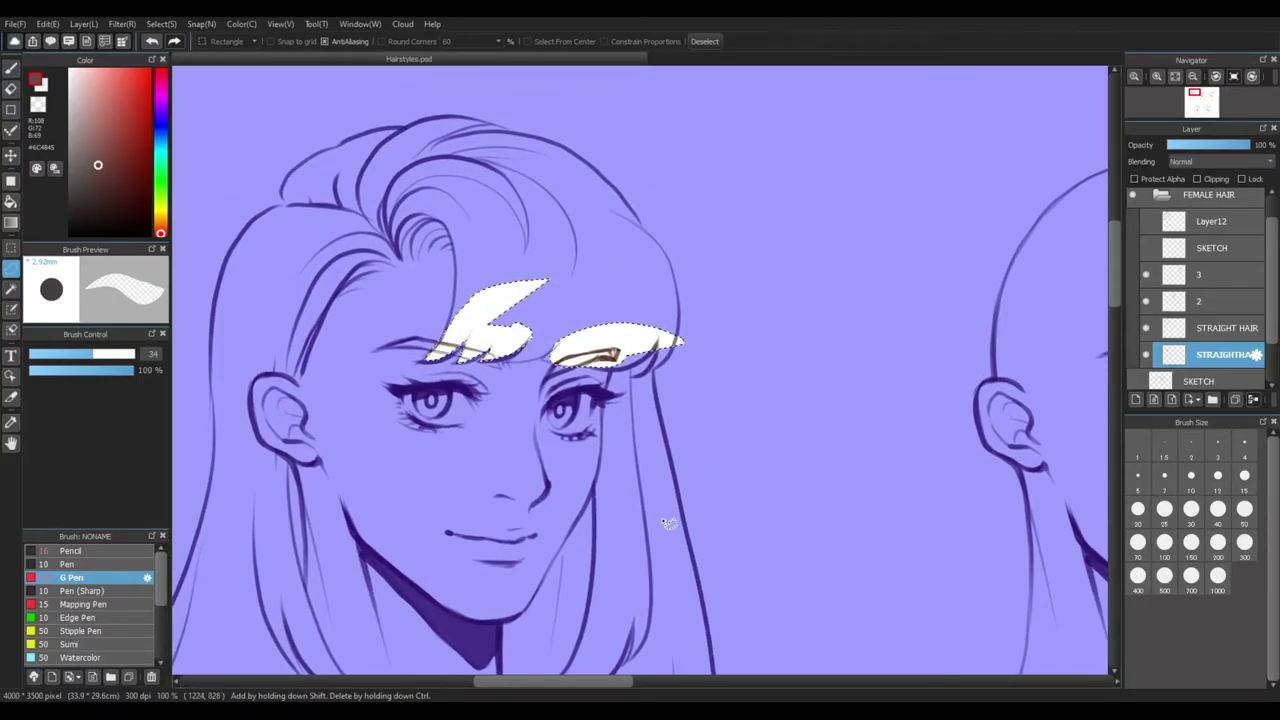
scroll(680, 480, "down", 1)
left_click_drag(865, 453, 872, 488)
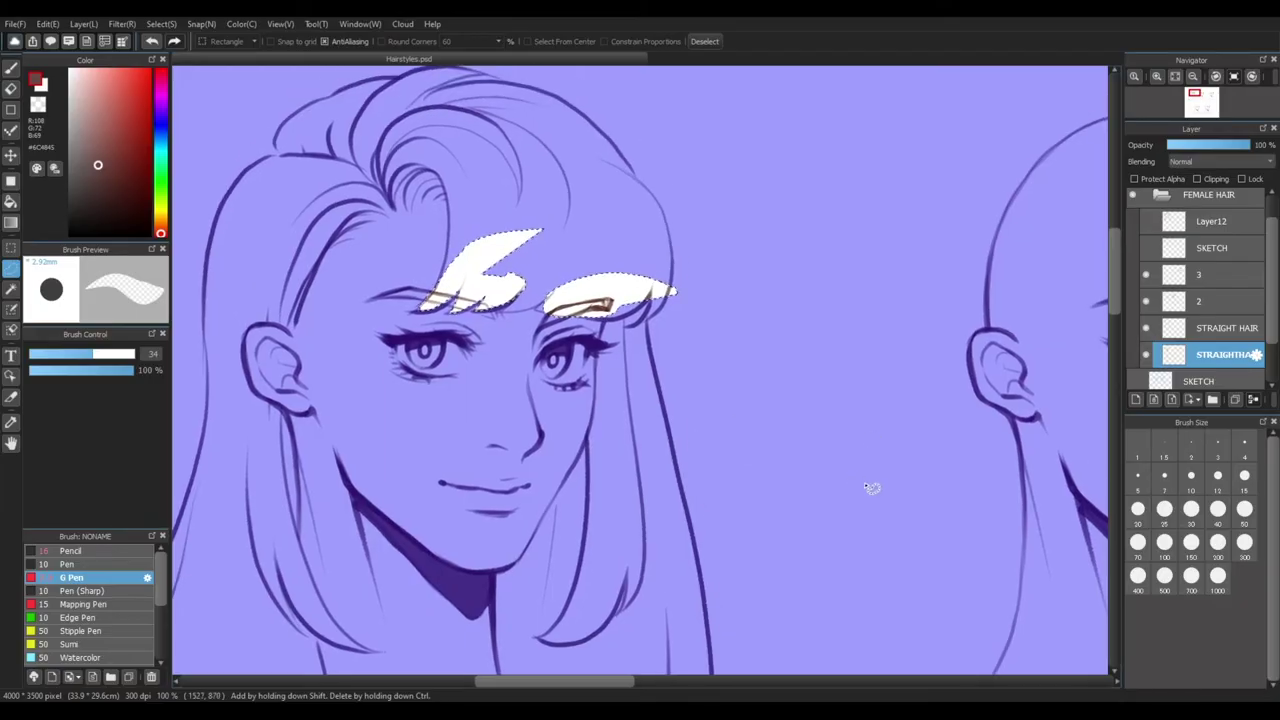
Set the eraser to 31% opacity and size 112, and fade the eyebrows inside the selected bangs areas
left_click(11, 89)
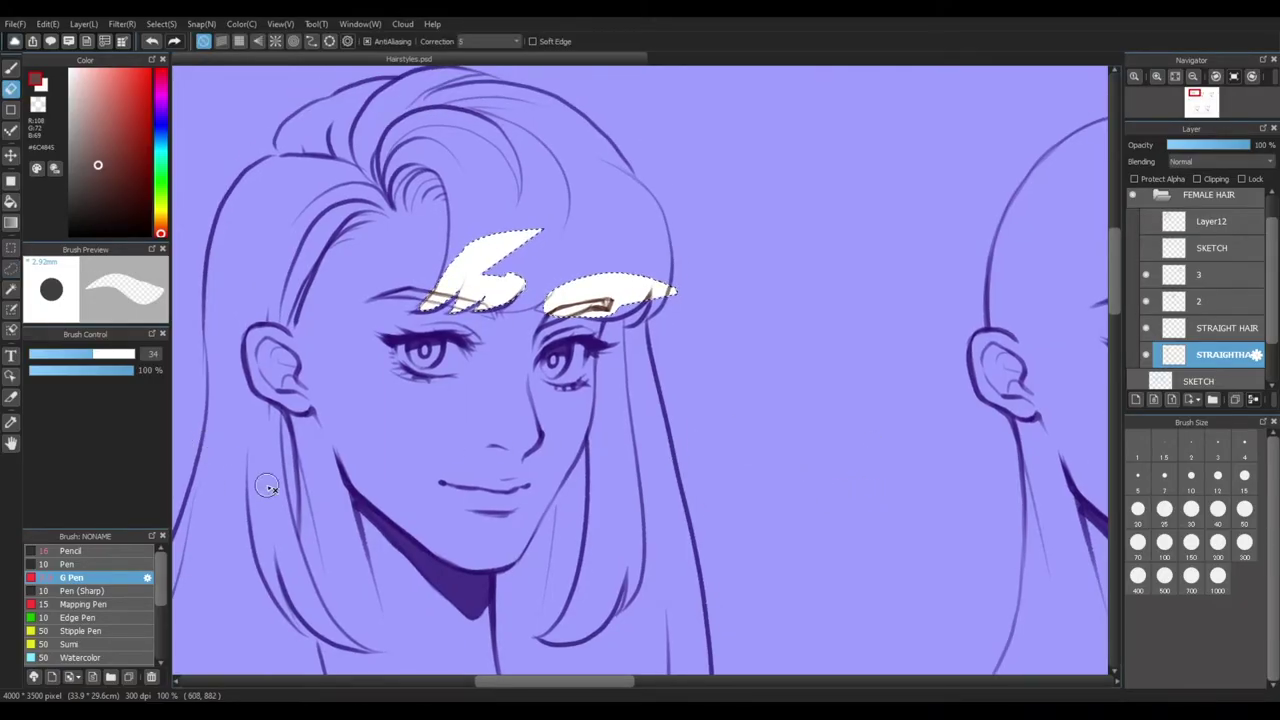
left_click_drag(438, 420, 429, 449)
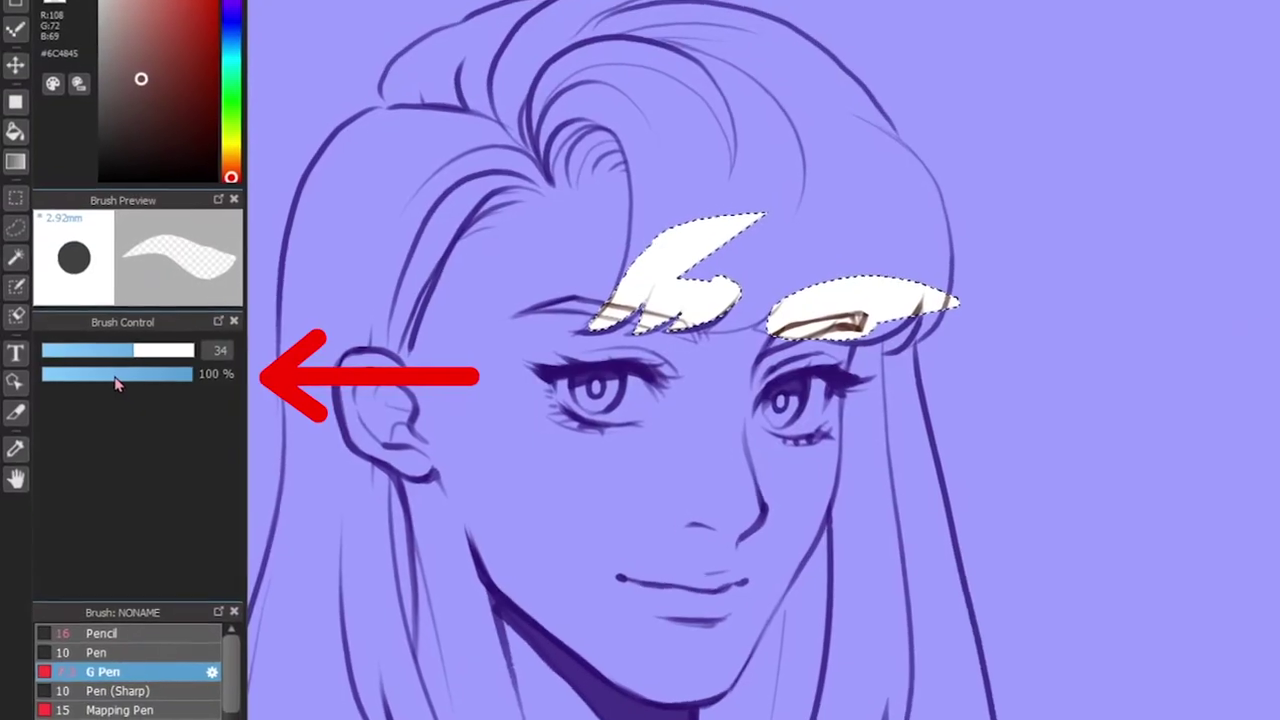
left_click(76, 371)
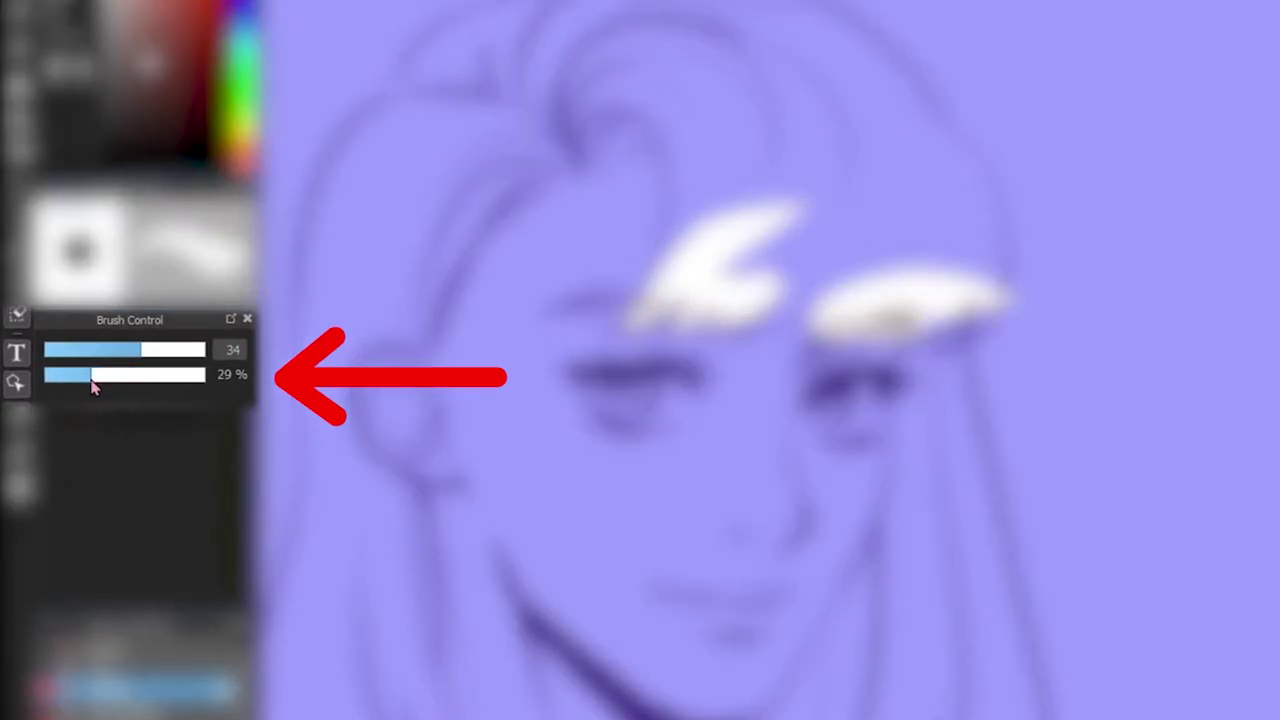
left_click_drag(96, 387, 94, 389)
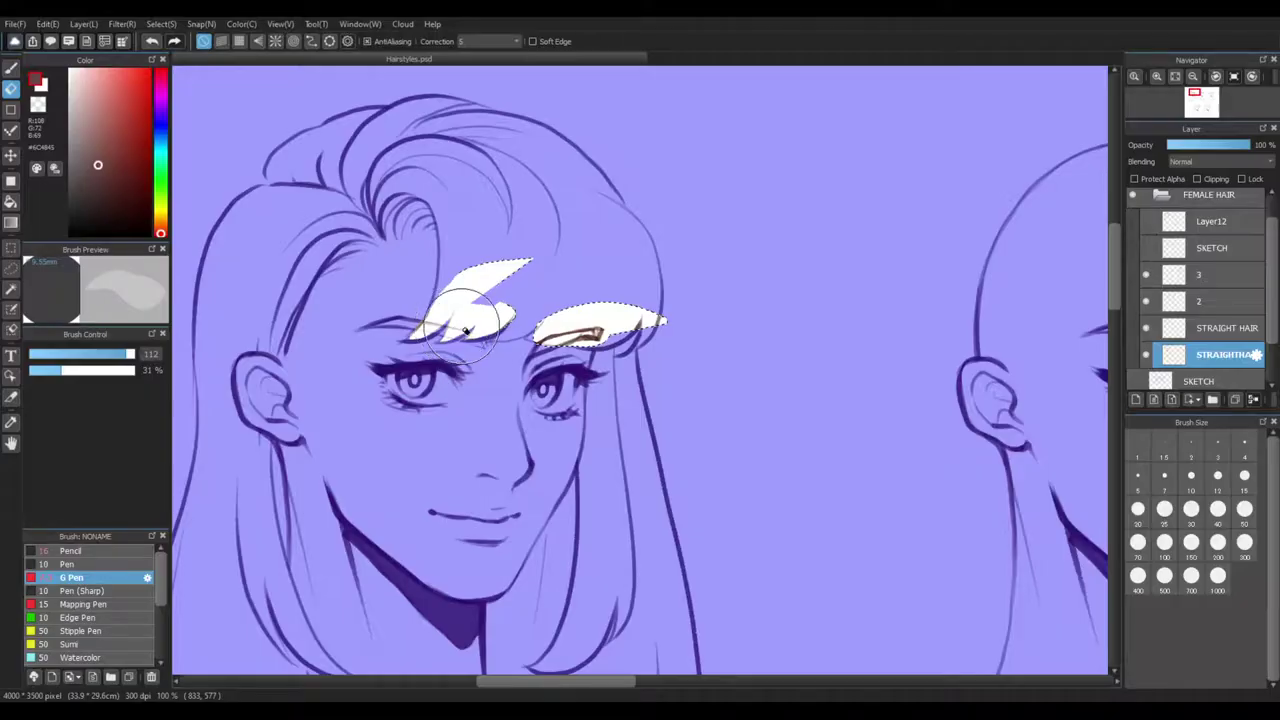
mouse_move(522, 337)
left_mouse_down()
mouse_move(665, 334)
mouse_move(616, 332)
left_mouse_up()
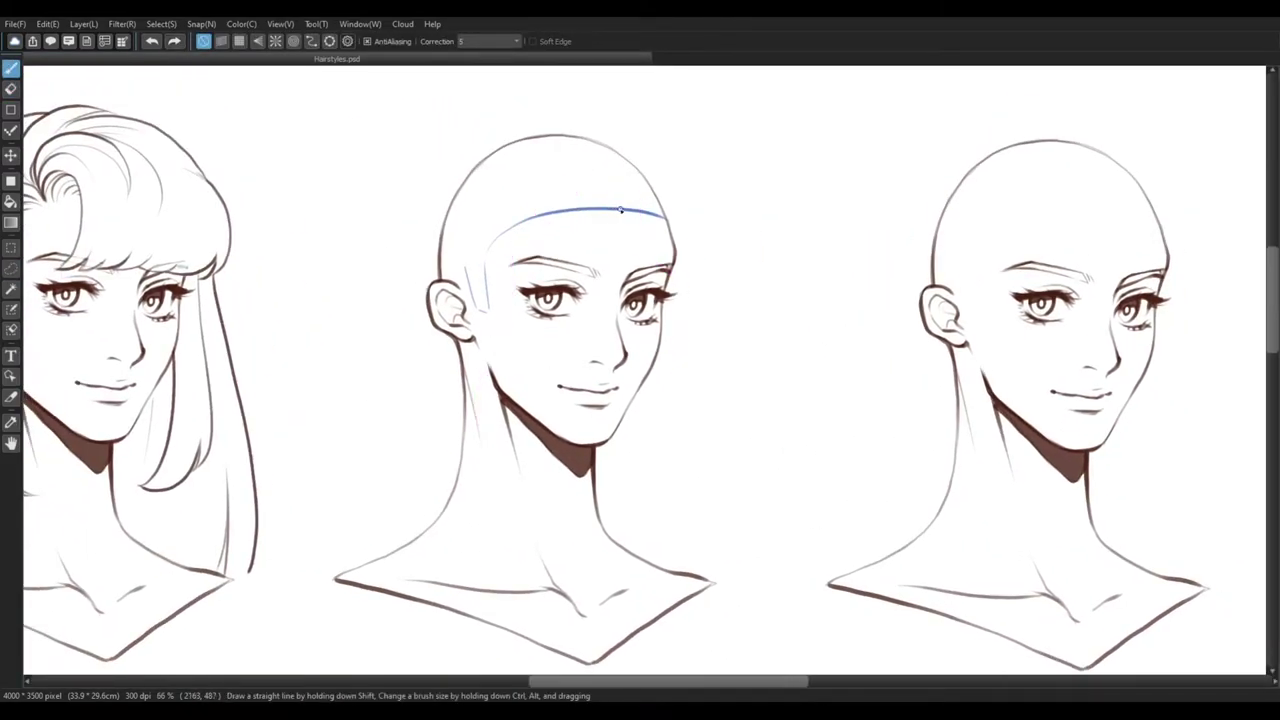
Sketch wavy magenta locks framing the face from a centre parting above the blue hairline on the middle head
left_click_drag(716, 247, 631, 257)
left_click_drag(515, 209, 601, 454)
mouse_move(489, 253)
left_mouse_down()
mouse_move(448, 281)
mouse_move(312, 524)
left_mouse_up()
key("ctrl+z")
mouse_move(746, 503)
left_mouse_down()
mouse_move(809, 386)
mouse_move(834, 469)
left_mouse_up()
left_click_drag(532, 186, 385, 480)
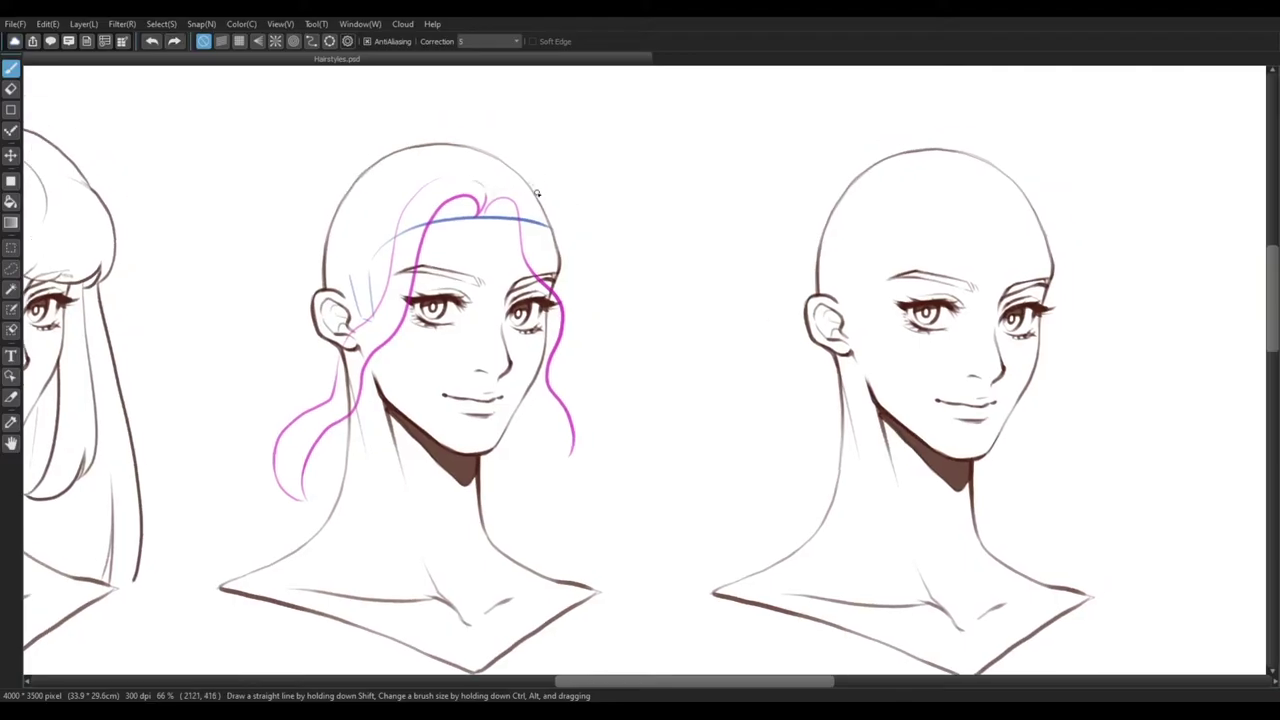
left_click_drag(540, 185, 600, 475)
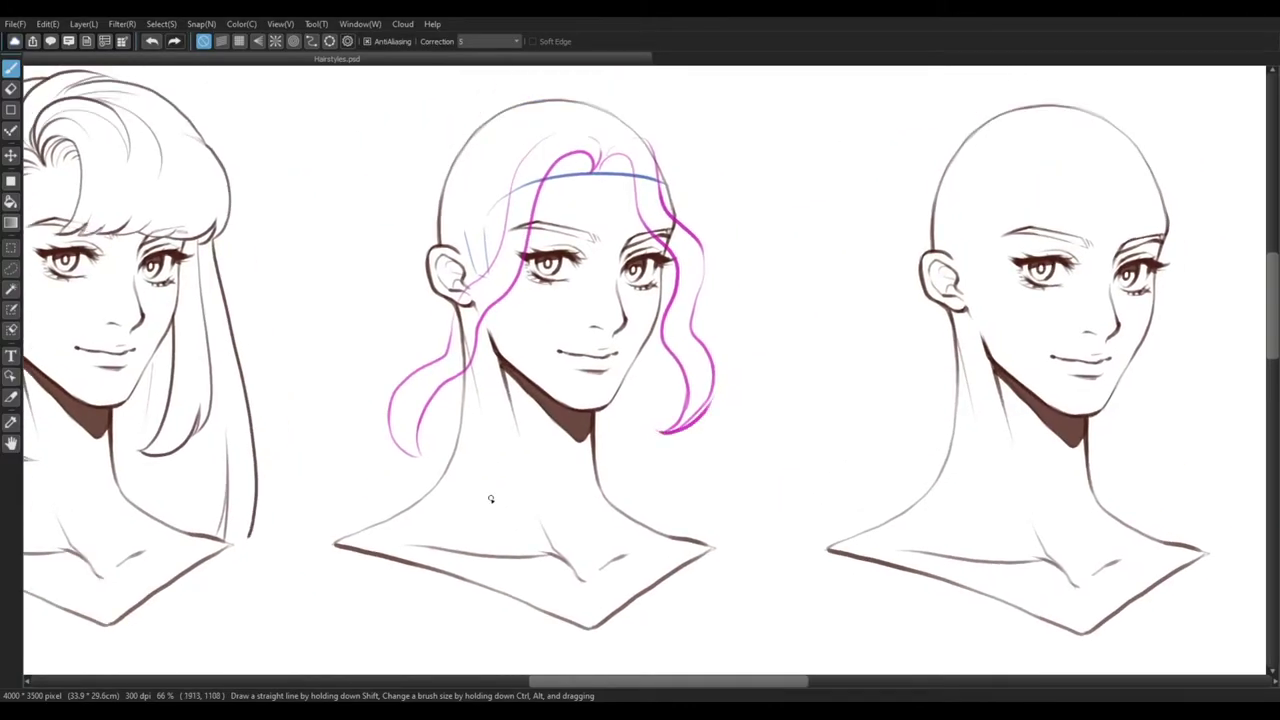
Sketch the parting and the wavy outer contours of the hair down both sides of the middle head
key("ctrl+minus")
key("e")
key("b")
mouse_move(569, 228)
left_mouse_down()
mouse_move(543, 186)
mouse_move(472, 194)
left_mouse_up()
mouse_move(435, 173)
left_mouse_down()
mouse_move(366, 394)
mouse_move(323, 460)
left_mouse_up()
mouse_move(427, 402)
left_mouse_down()
mouse_move(433, 383)
mouse_move(389, 432)
left_mouse_up()
mouse_move(473, 158)
left_mouse_down()
mouse_move(554, 182)
mouse_move(660, 449)
mouse_move(635, 483)
left_mouse_up()
key("ctrl+z")
Sketch curled lower locks and tips over both shoulders of the wavy hairstyle
left_click_drag(655, 496, 628, 445)
left_click_drag(516, 348, 512, 472)
left_click_drag(515, 455, 561, 511)
left_click_drag(541, 390, 580, 458)
left_click_drag(318, 335, 300, 430)
left_click_drag(702, 361, 692, 373)
left_click_drag(610, 426, 606, 493)
left_click_drag(592, 494, 566, 509)
key("ctrl+plus")
mouse_move(625, 394)
left_mouse_down()
mouse_move(626, 491)
mouse_move(592, 429)
left_mouse_up()
left_click_drag(447, 345, 442, 435)
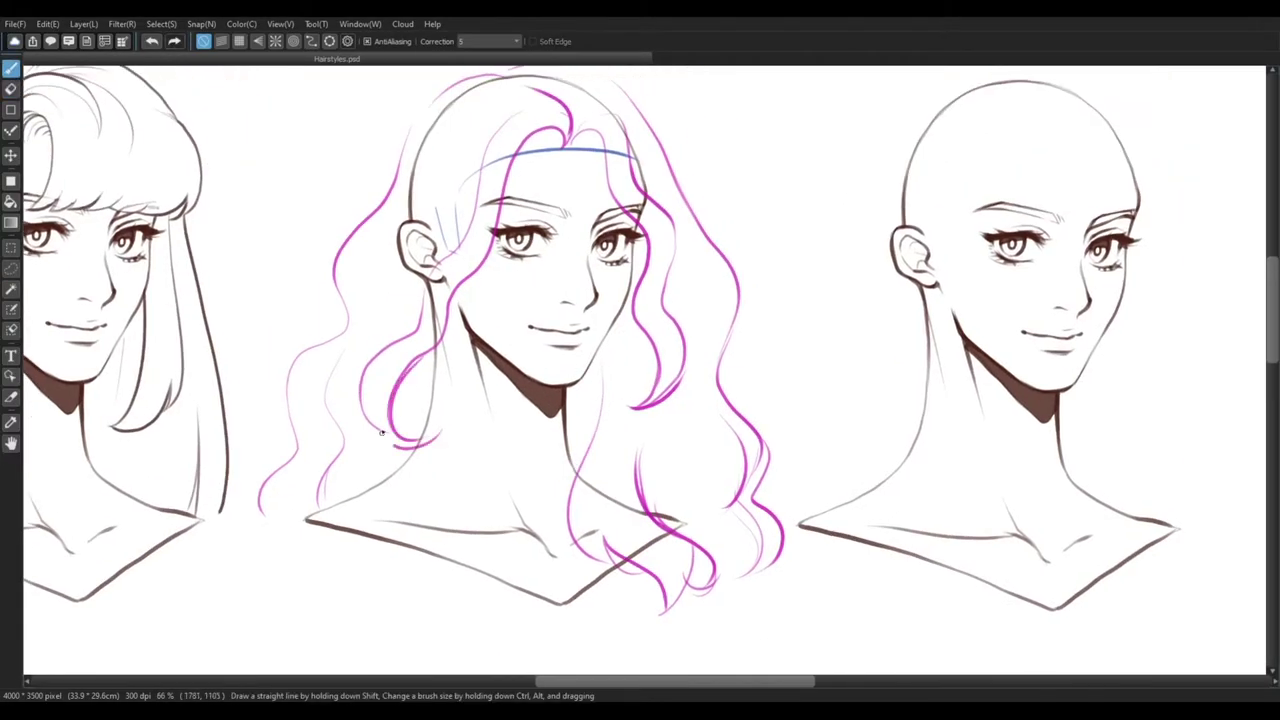
Add inner waves beside the ear and outline the hair's volume over the crown
left_click_drag(522, 120, 525, 179)
left_click_drag(756, 380, 731, 369)
left_click_drag(402, 290, 320, 325)
left_click_drag(500, 146, 390, 235)
left_click_drag(474, 412, 494, 334)
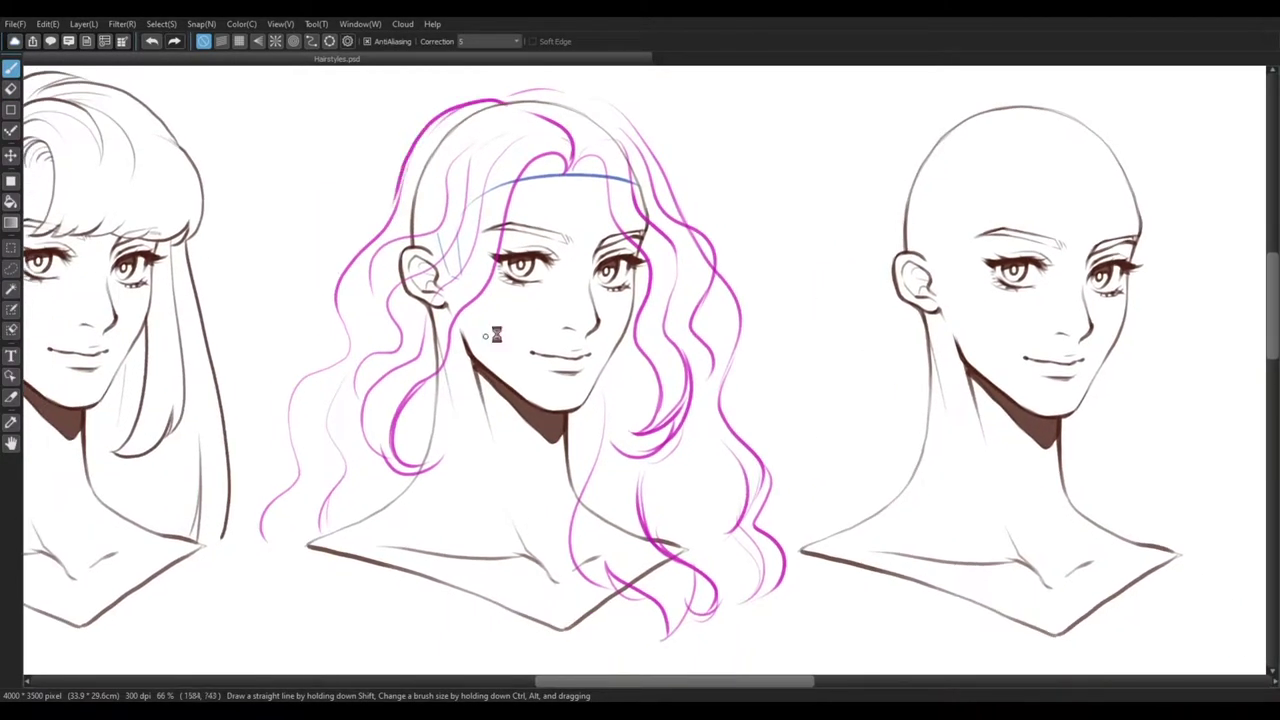
left_click_drag(514, 106, 655, 170)
Flip the canvas and widen the wavy hair sketch outward with a 4 by 4 mesh transform
key("r")
key("ctrl+minus")
key("ctrl+minus")
key("l")
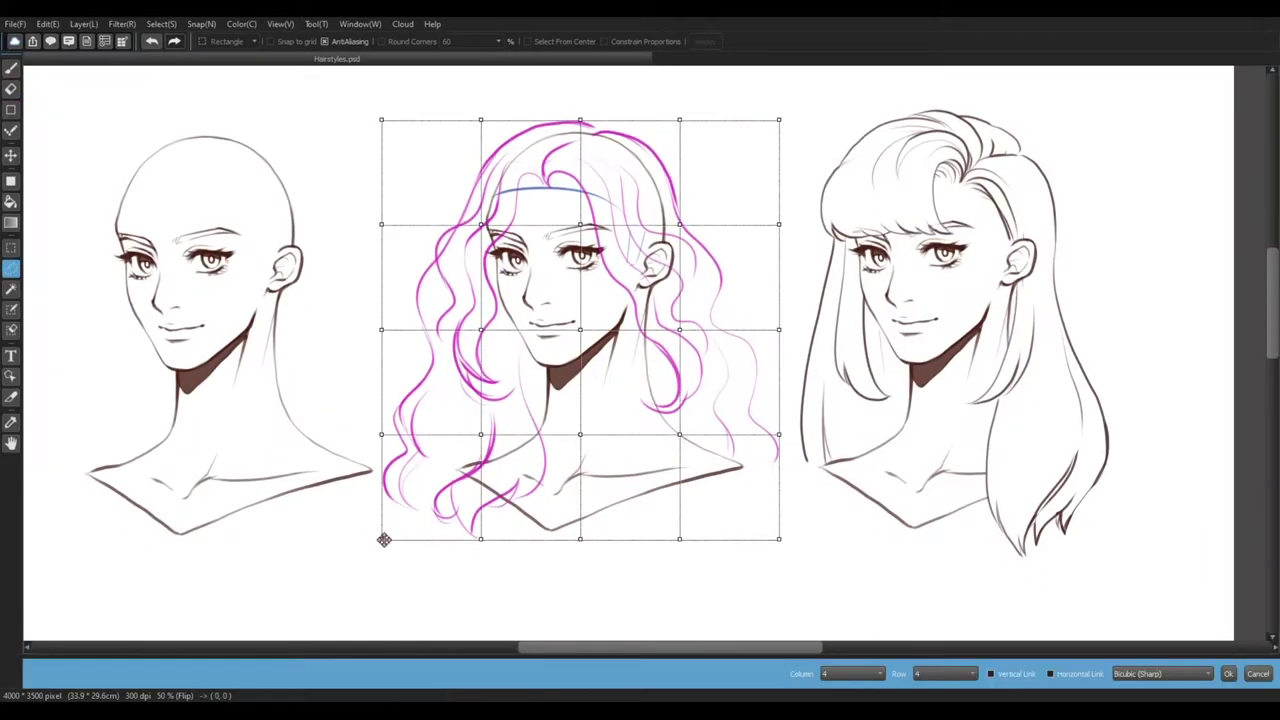
left_click_drag(386, 534, 362, 540)
left_click_drag(382, 330, 374, 329)
left_click_drag(779, 537, 798, 537)
left_click_drag(779, 434, 791, 435)
left_click_drag(382, 225, 374, 225)
left_click_drag(680, 225, 687, 227)
key("Return")
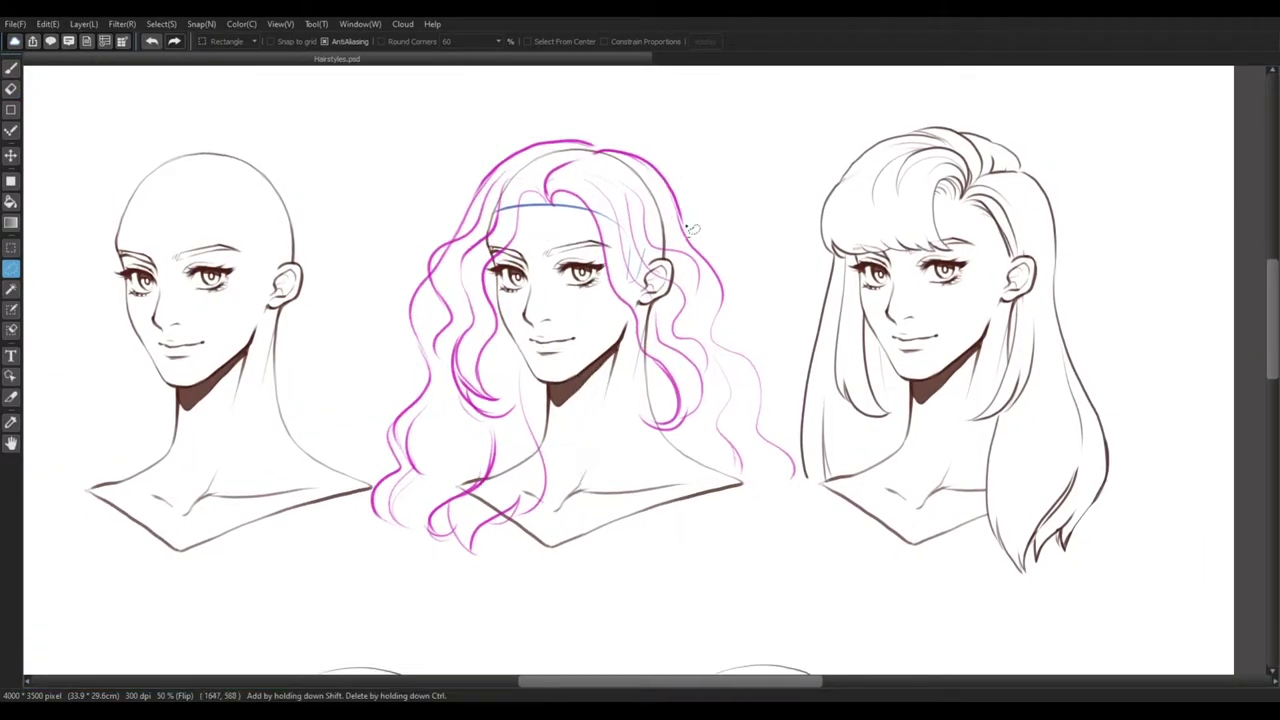
Erase and redraw curls beside the face and along the outer contour of the mirrored wavy hair
key("e")
left_click_drag(464, 345, 500, 408)
key("b")
left_click_drag(433, 380, 484, 407)
mouse_move(745, 424)
left_mouse_down()
mouse_move(686, 463)
mouse_move(700, 416)
left_mouse_up()
key("e")
key("b")
left_click_drag(482, 164, 496, 188)
left_click_drag(390, 263, 370, 231)
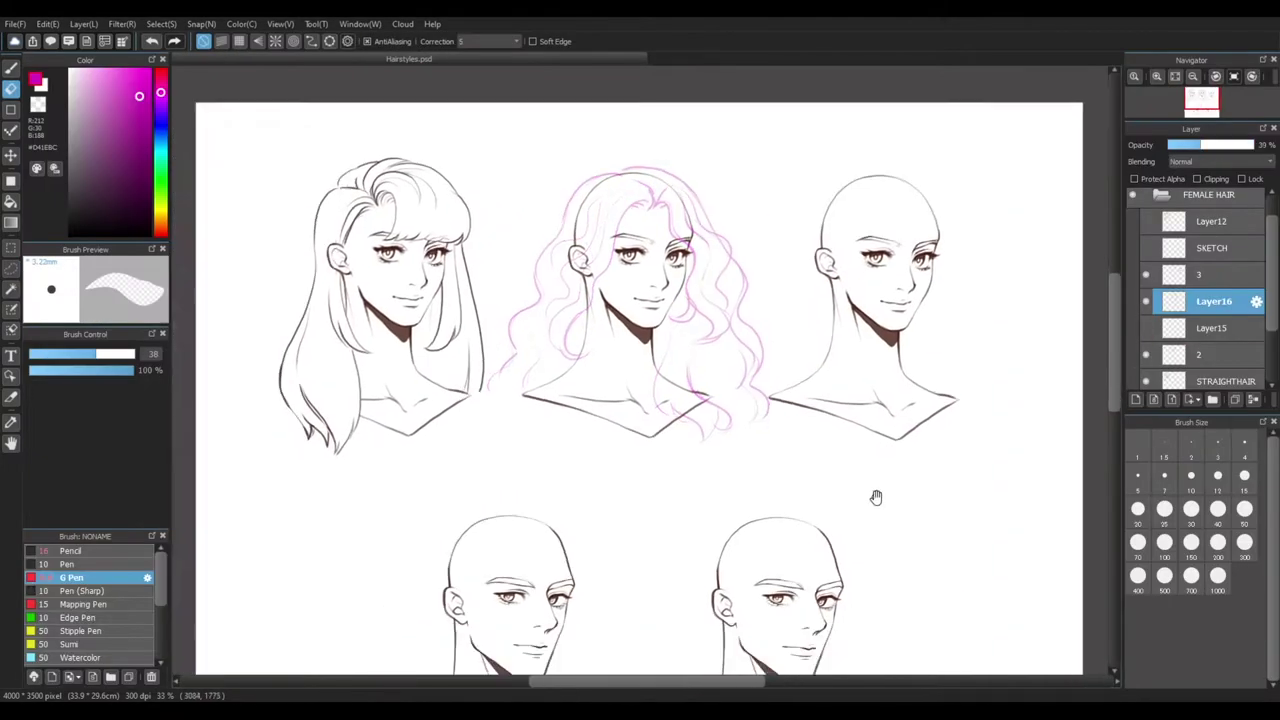
Ink the wavy locks on the far side of the face in dark brown over the faded sketch
scroll(580, 437, "up", 3)
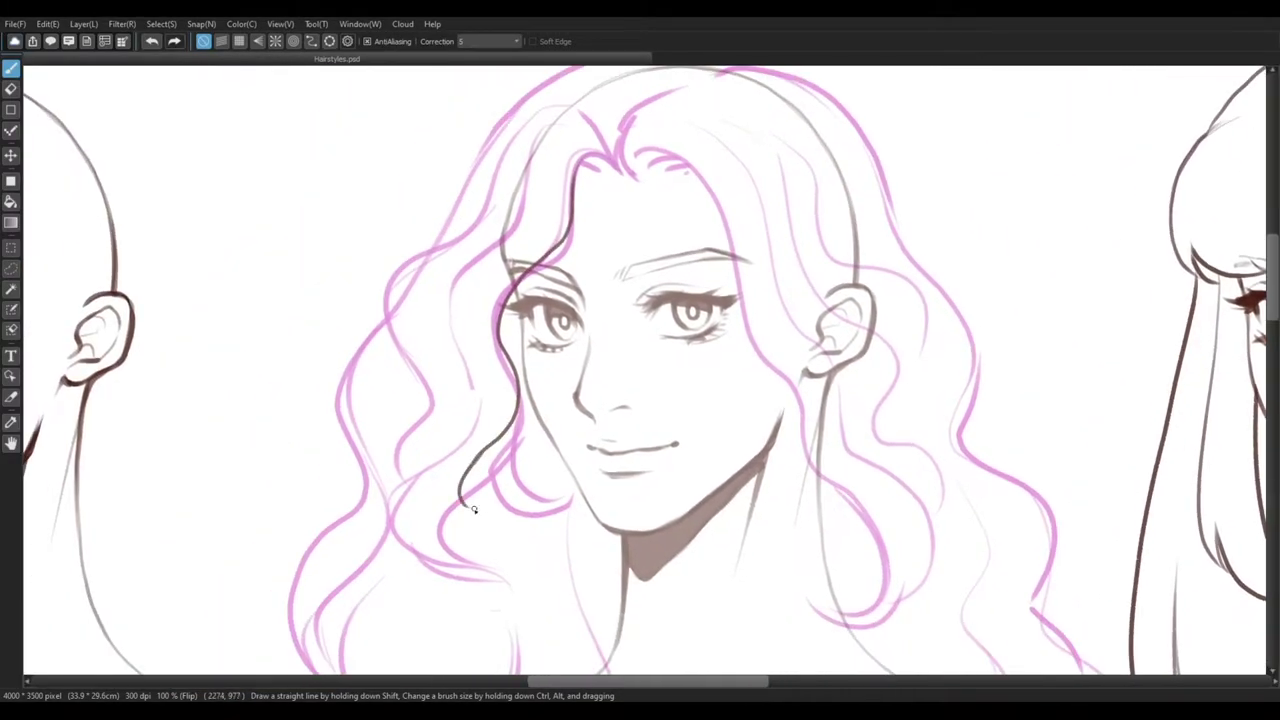
left_click_drag(463, 553, 482, 562)
left_click_drag(520, 197, 392, 572)
left_click_drag(790, 564, 726, 529)
key("e")
key("b")
left_click_drag(938, 460, 813, 444)
left_click_drag(385, 156, 414, 158)
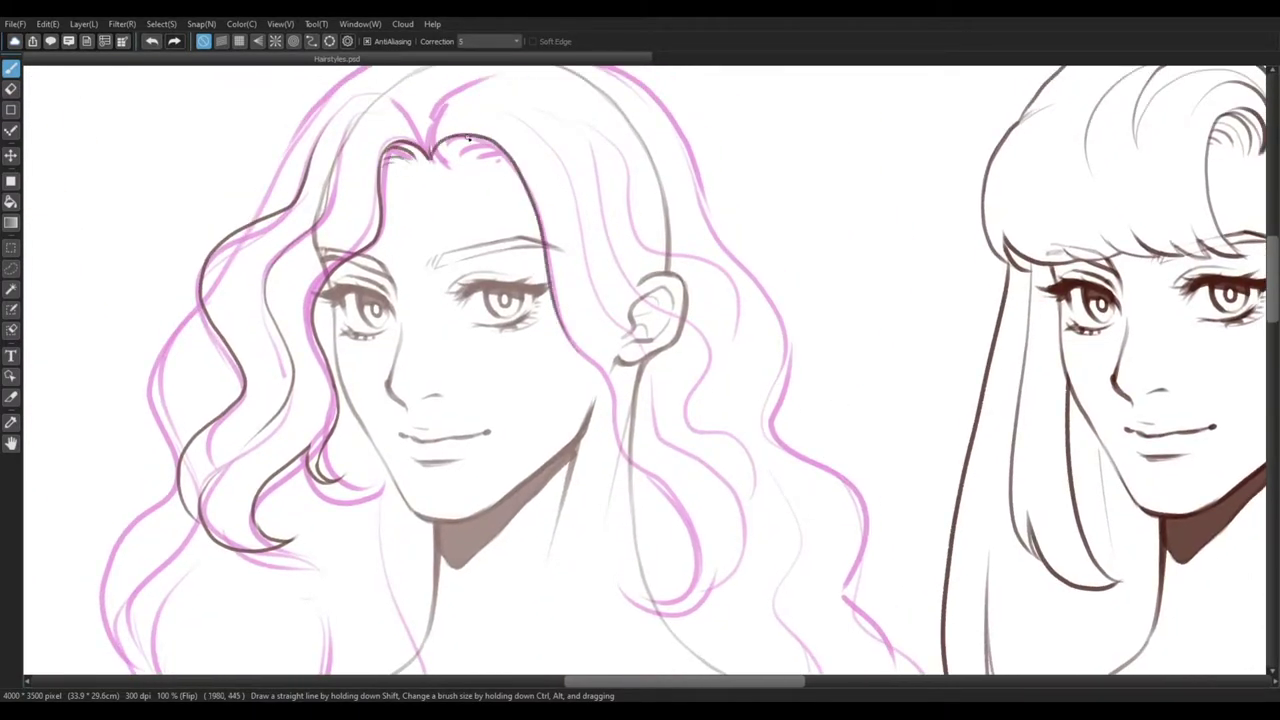
Ink the near-side front locks, from the centre parting down past the ear
left_click_drag(688, 458, 654, 403)
left_click_drag(531, 280, 587, 515)
left_click_drag(491, 101, 651, 520)
left_click_drag(807, 292, 912, 458)
Ink the wavy strands around the ear, the far outer contour and the lines rising from the parting
scroll(743, 549, "down", 3)
scroll(640, 510, "up", 3)
mouse_move(551, 223)
left_mouse_down()
mouse_move(554, 323)
mouse_move(528, 481)
left_mouse_up()
left_click_drag(540, 470, 557, 477)
left_click_drag(512, 360, 546, 487)
left_click_drag(573, 438, 493, 547)
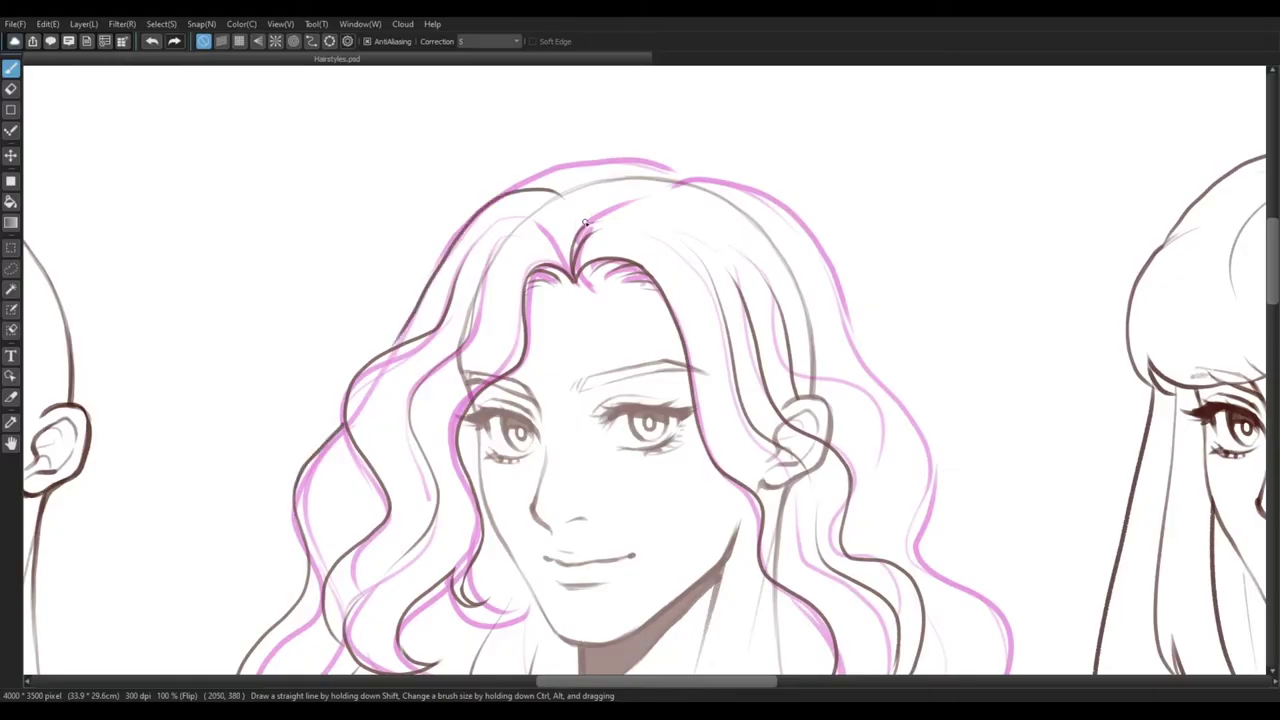
scroll(625, 299, "down", 3)
scroll(660, 368, "up", 3)
key("Tab")
key("e")
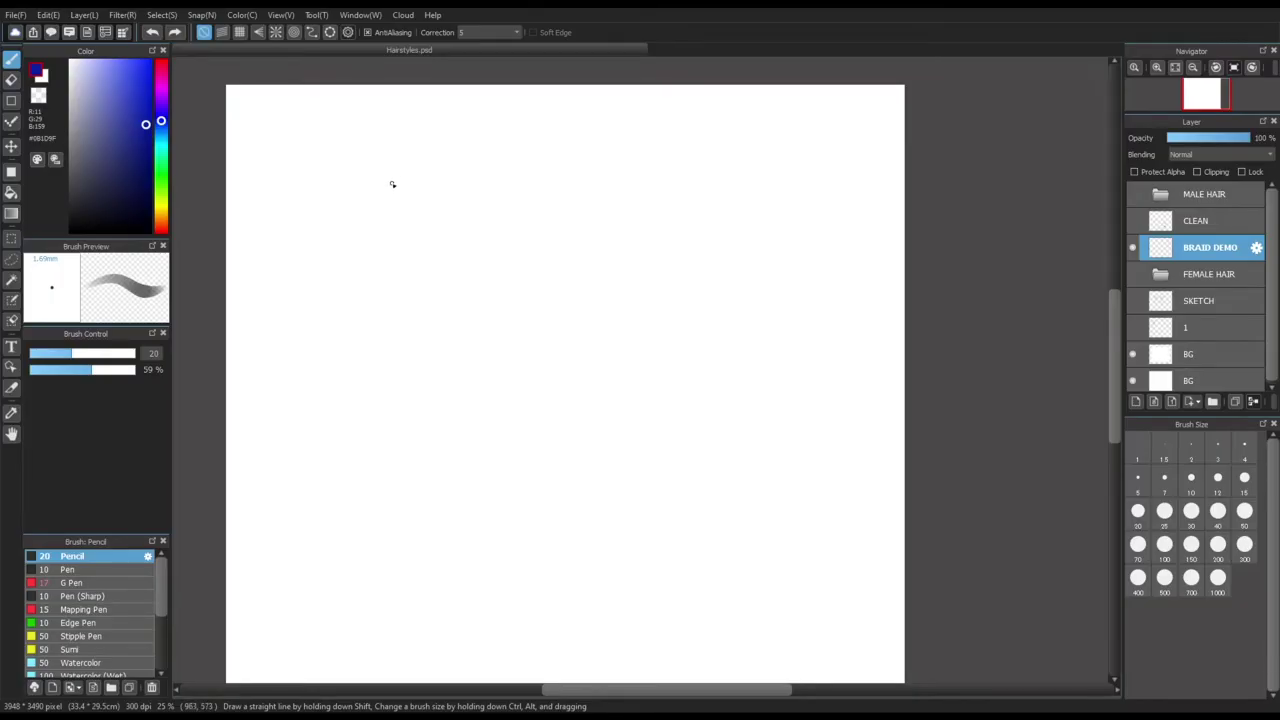
Sketch a straight demo braid in blue on the BRAID DEMO layer, with tapering plaits alternating along a vertical centre line
left_click_drag(390, 333, 390, 416)
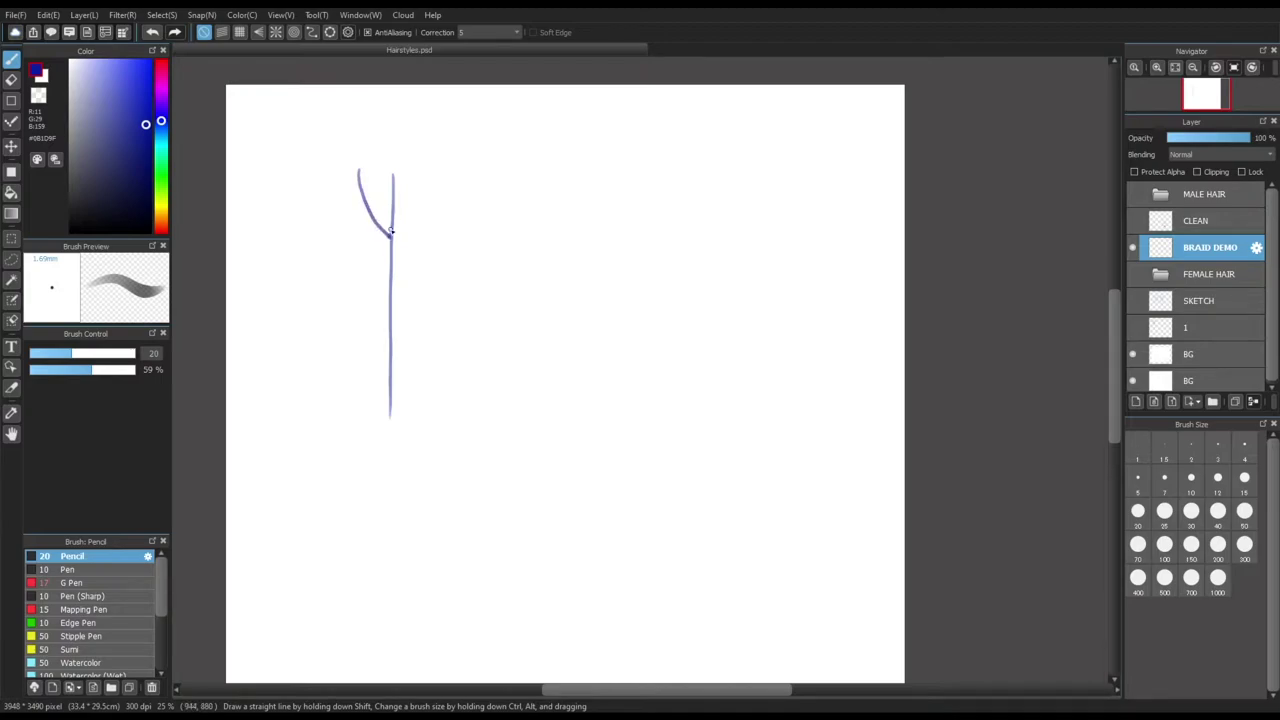
left_click_drag(390, 180, 396, 184)
left_click_drag(391, 232, 407, 221)
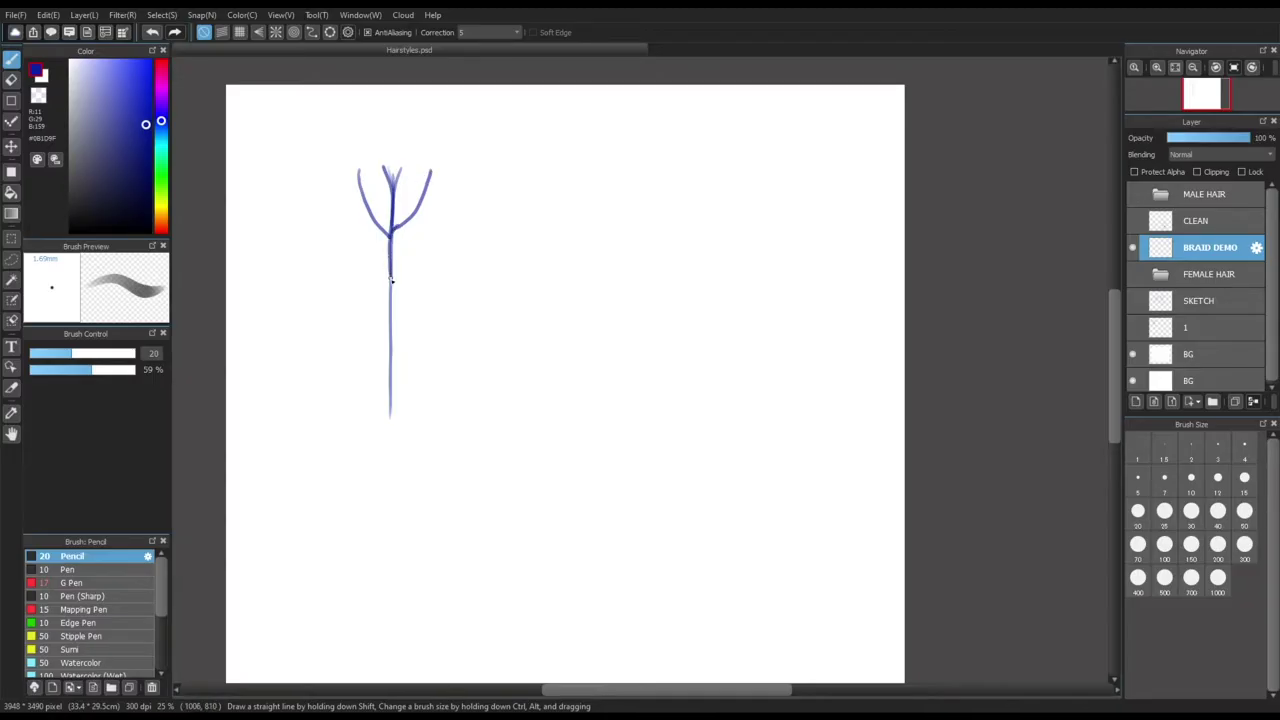
left_click_drag(421, 219, 418, 205)
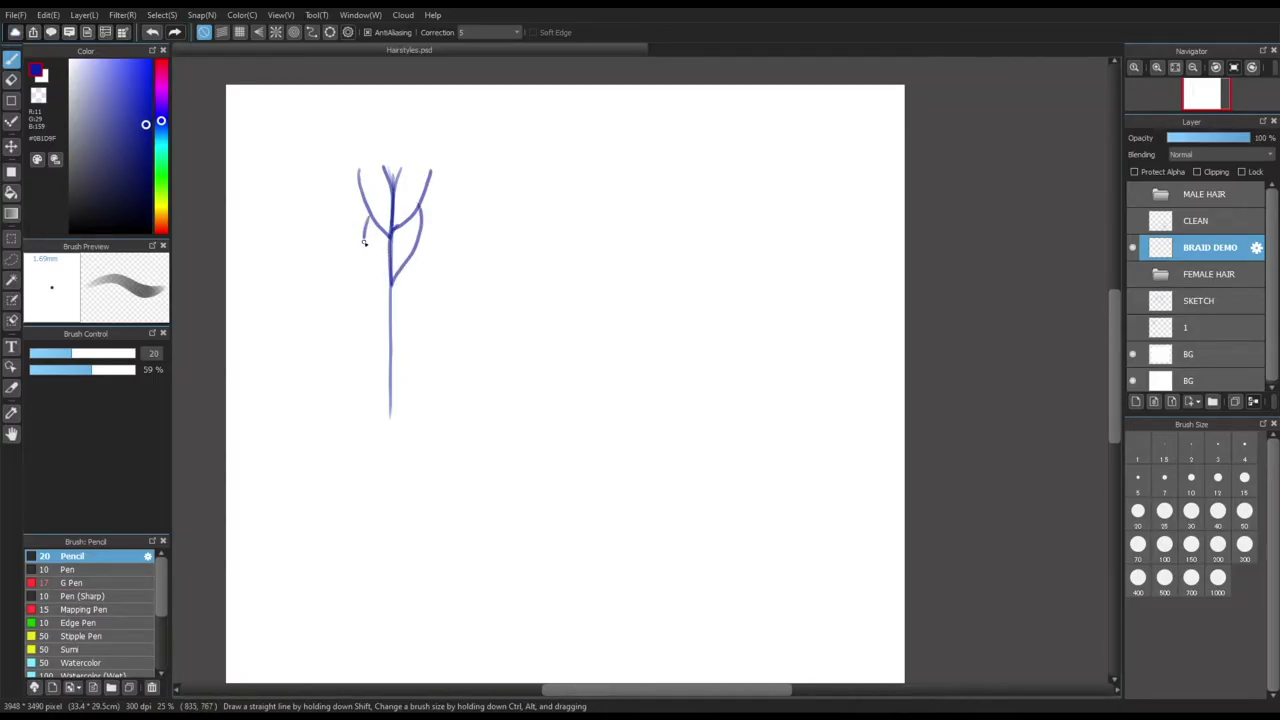
left_click_drag(381, 290, 389, 298)
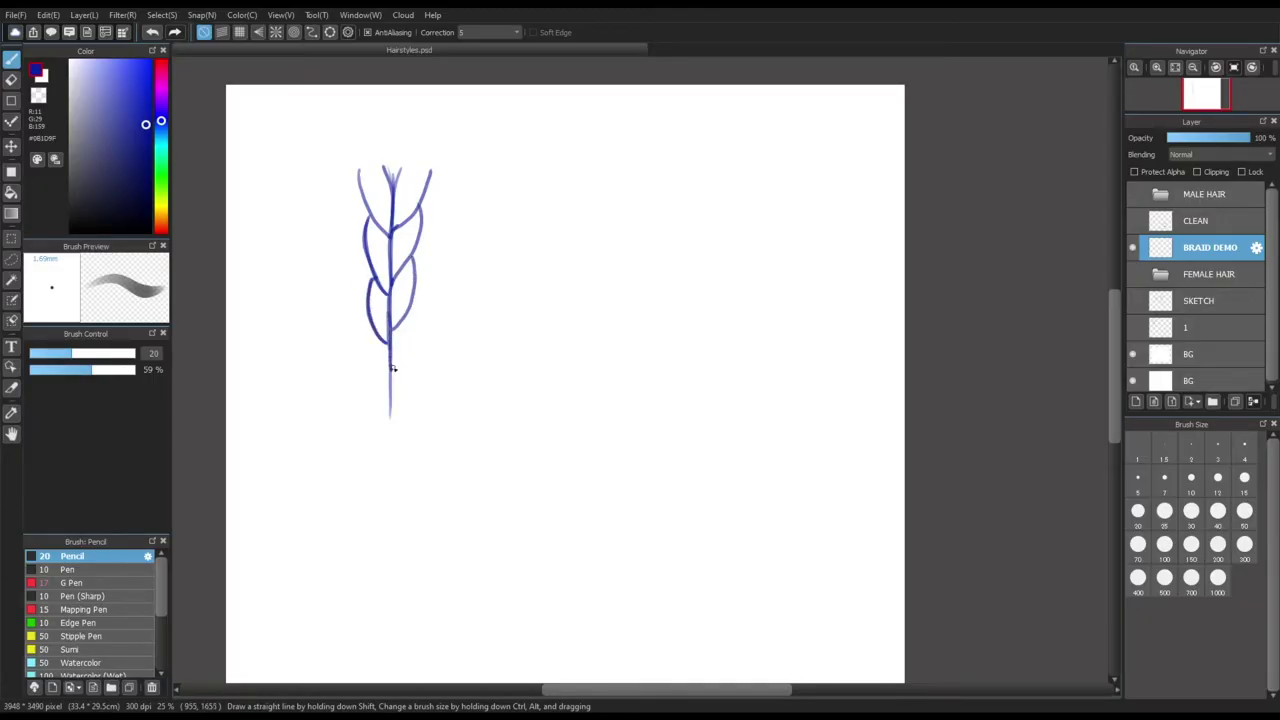
left_click_drag(408, 322, 391, 368)
mouse_move(410, 372)
left_mouse_down()
mouse_move(386, 414)
mouse_move(401, 412)
left_mouse_up()
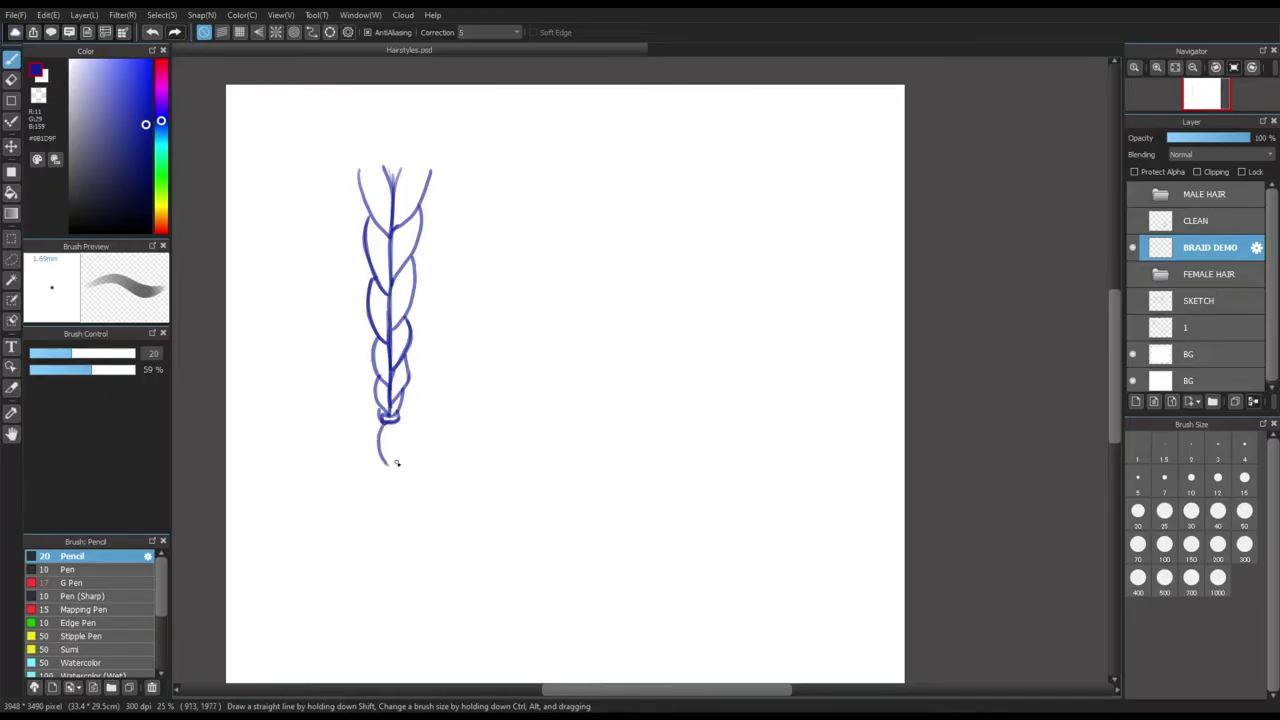
Sketch the curled tuft below the braid's tie and darken the centre line of the lower plaits
mouse_move(385, 489)
left_mouse_down()
mouse_move(405, 438)
mouse_move(394, 446)
left_mouse_up()
mouse_move(390, 366)
left_mouse_down()
mouse_move(392, 329)
mouse_move(390, 403)
left_mouse_up()
key("e")
key("b")
key("e")
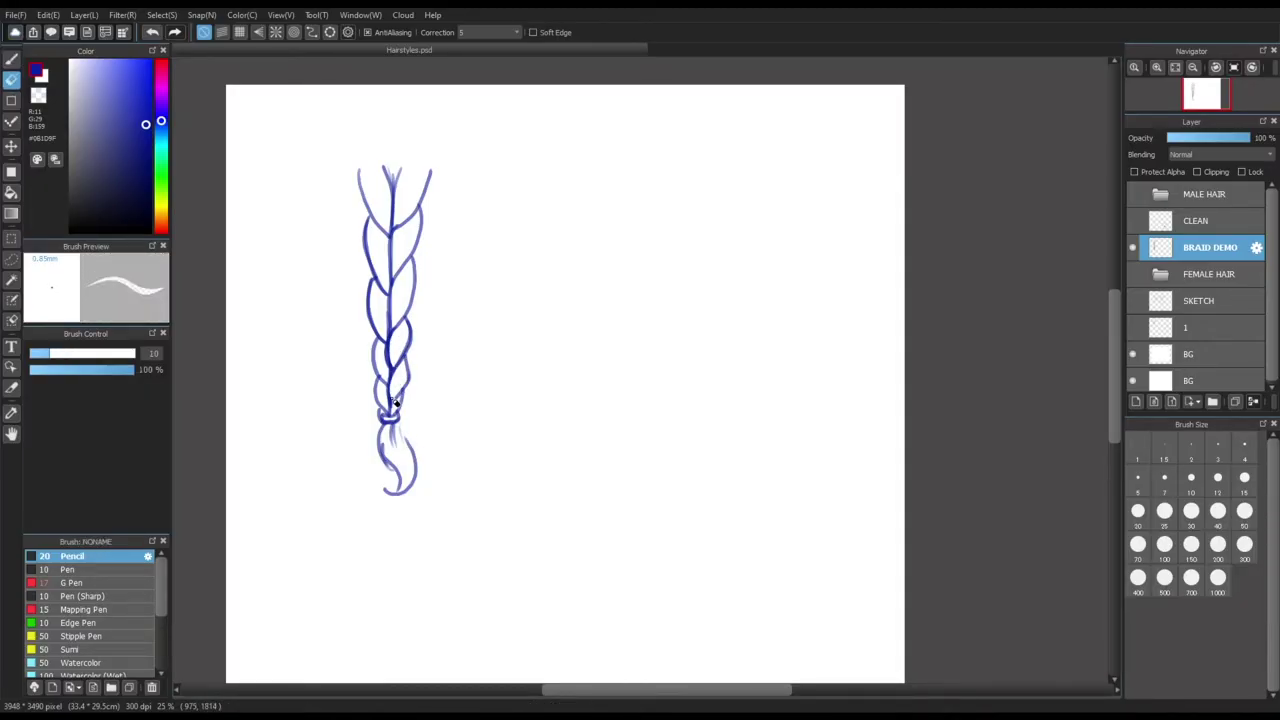
Draw an S-shaped guide curve beside the finished demo braid as the path of a second, curving braid
key("b")
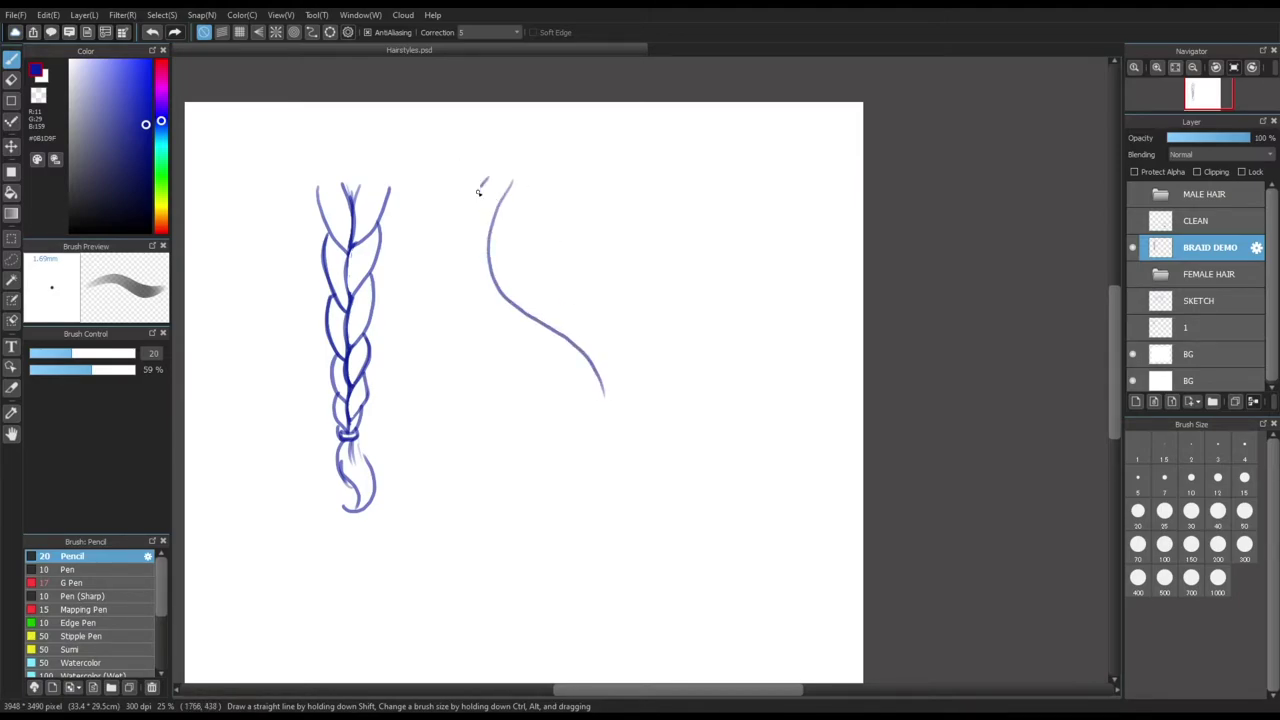
mouse_move(495, 214)
left_mouse_down()
mouse_move(478, 262)
mouse_move(515, 314)
mouse_move(560, 320)
mouse_move(600, 392)
left_mouse_up()
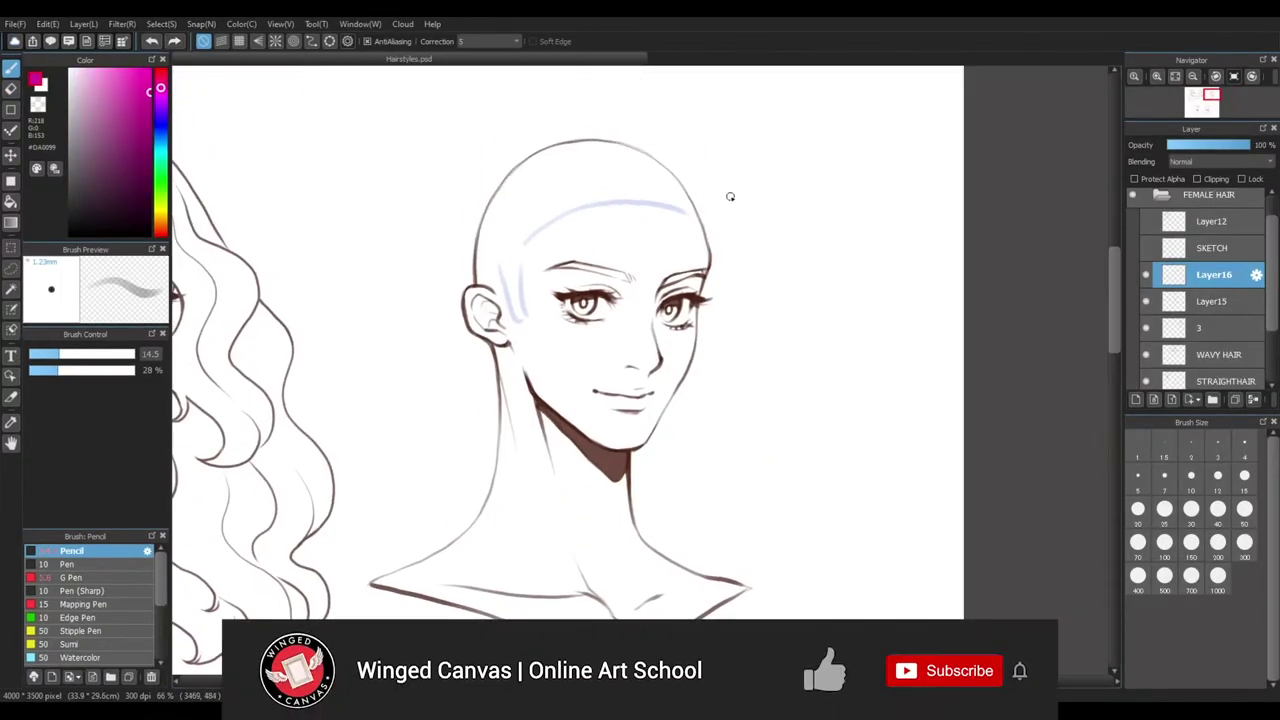
Sketch side-swept front locks in pink on the third female head, falling from the hairline past the far side of the face
left_click_drag(729, 194, 660, 205)
left_click_drag(851, 366, 760, 366)
left_click_drag(700, 186, 688, 283)
key("ctrl+z")
left_click_drag(670, 164, 750, 316)
key("ctrl+z")
left_click_drag(624, 158, 731, 308)
left_click_drag(680, 190, 696, 366)
left_click_drag(698, 262, 662, 422)
left_click_drag(674, 304, 654, 390)
Sketch pink strands swept back from the hairline over the crown, the hair's top contour and a faint curve behind the neck
mouse_move(570, 224)
left_mouse_down()
mouse_move(446, 212)
mouse_move(470, 192)
left_mouse_up()
left_click_drag(552, 225, 488, 204)
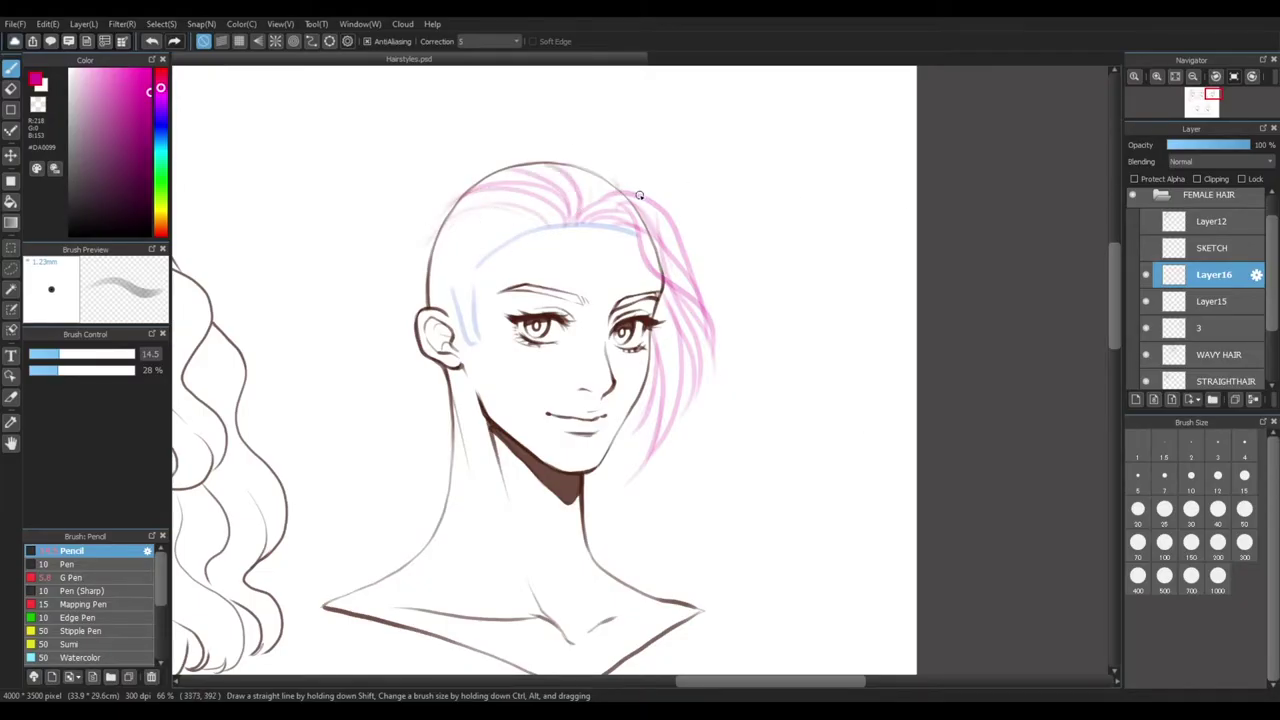
left_click_drag(731, 154, 724, 126)
left_click_drag(543, 198, 436, 230)
left_click_drag(590, 166, 506, 136)
mouse_move(630, 166)
left_mouse_down()
mouse_move(540, 135)
mouse_move(596, 115)
left_mouse_up()
mouse_move(610, 108)
left_mouse_down()
mouse_move(444, 132)
mouse_move(412, 178)
left_mouse_up()
left_click_drag(609, 307, 621, 273)
left_click_drag(417, 289, 427, 484)
mouse_move(815, 463)
left_mouse_down()
mouse_move(766, 471)
mouse_move(749, 497)
left_mouse_up()
Reinforce the pink side-swept locks along the forehead and the far side of the face
left_click_drag(552, 131, 640, 248)
left_click_drag(629, 155, 664, 292)
left_click_drag(588, 165, 655, 294)
left_click_drag(636, 190, 662, 300)
left_click_drag(646, 258, 611, 380)
left_click_drag(652, 304, 621, 368)
Try an extra pink strand running from the parting down the near side of the head
left_click_drag(603, 655, 649, 589)
key("ctrl+minus")
key("ctrl+plus")
left_click_drag(600, 400, 649, 510)
mouse_move(578, 205)
left_mouse_down()
mouse_move(522, 292)
mouse_move(492, 305)
left_mouse_up()
key("ctrl+z")
key("ctrl+z")
left_click_drag(880, 223, 898, 177)
key("r")
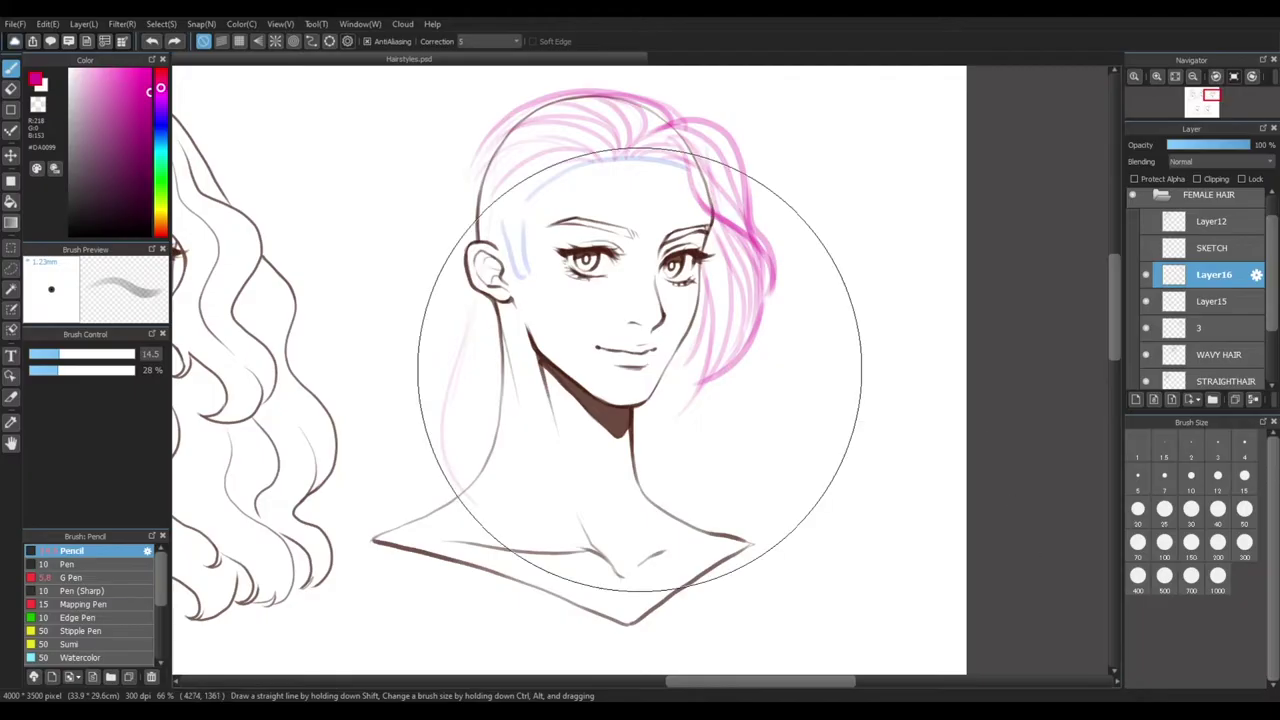
mouse_move(767, 445)
left_mouse_down()
mouse_move(734, 448)
mouse_move(751, 490)
left_mouse_up()
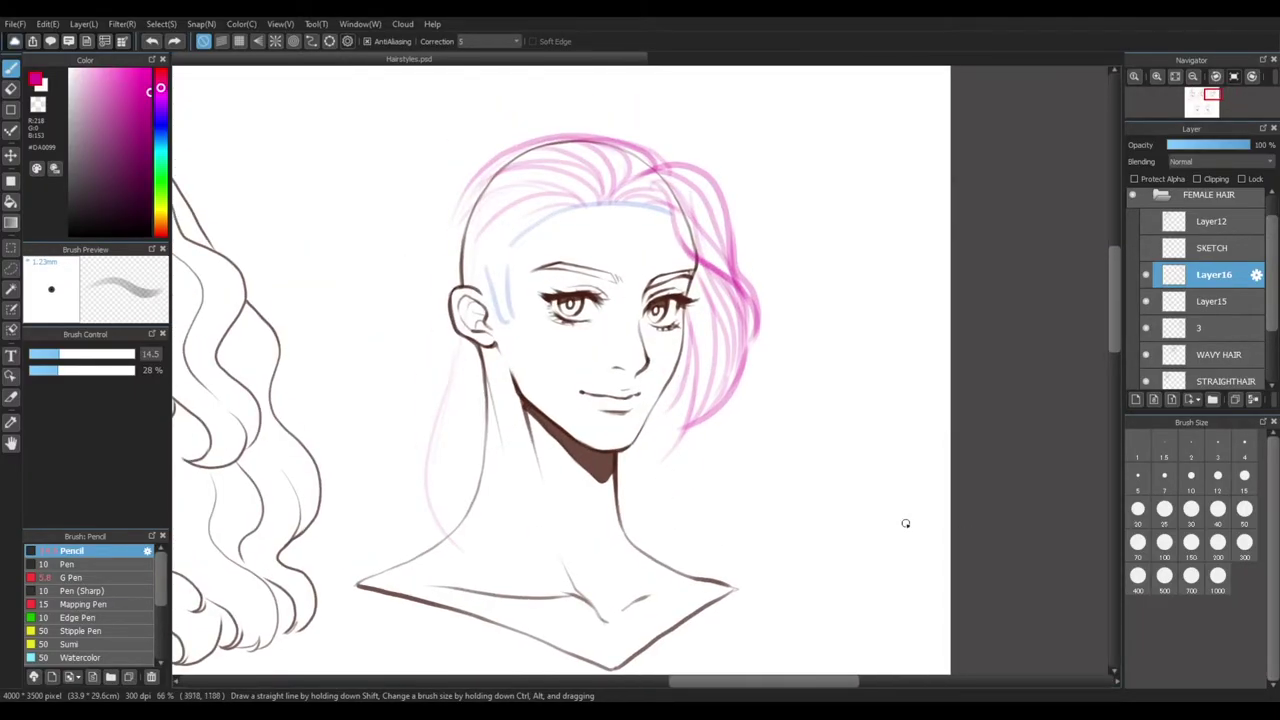
left_click_drag(883, 528, 767, 531)
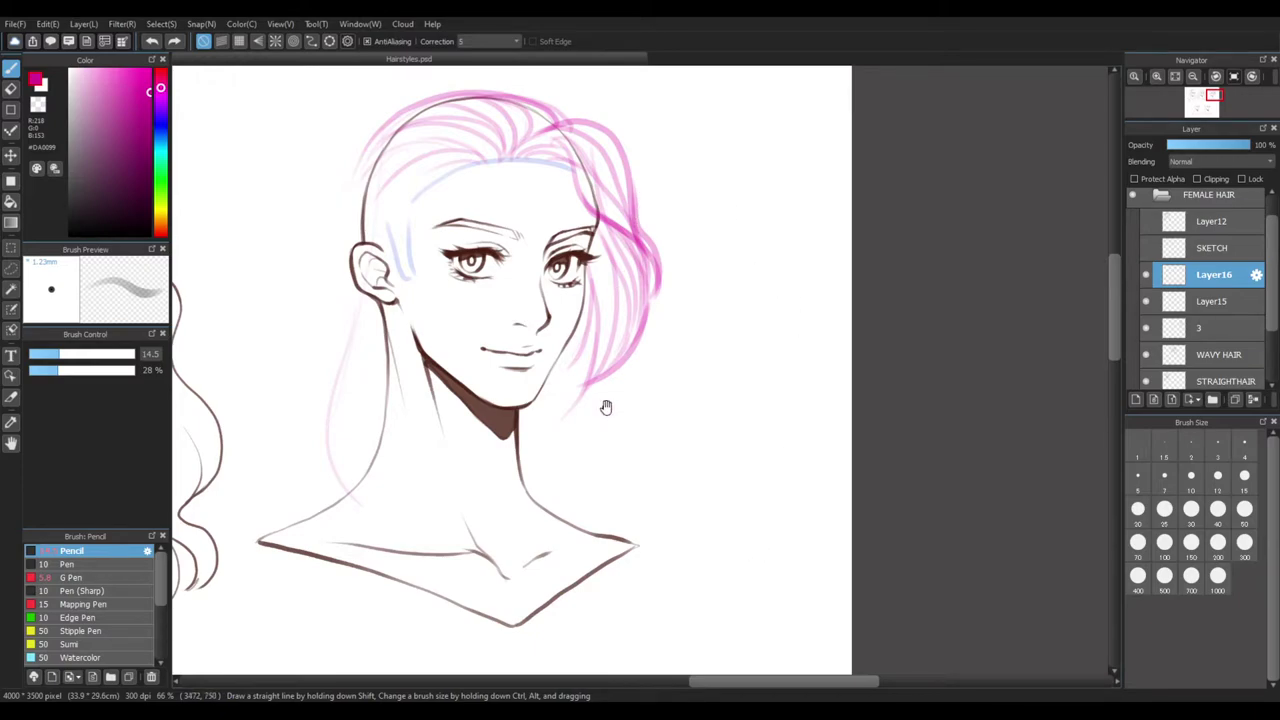
left_click_drag(737, 514, 803, 506)
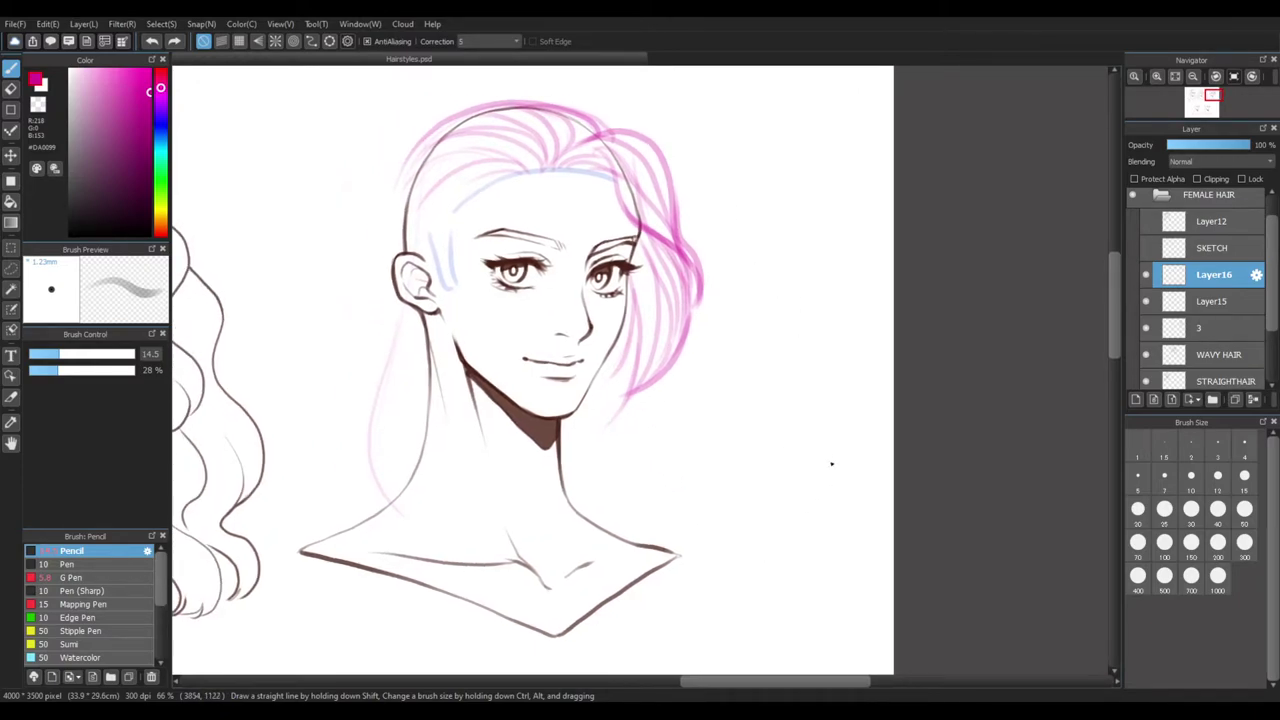
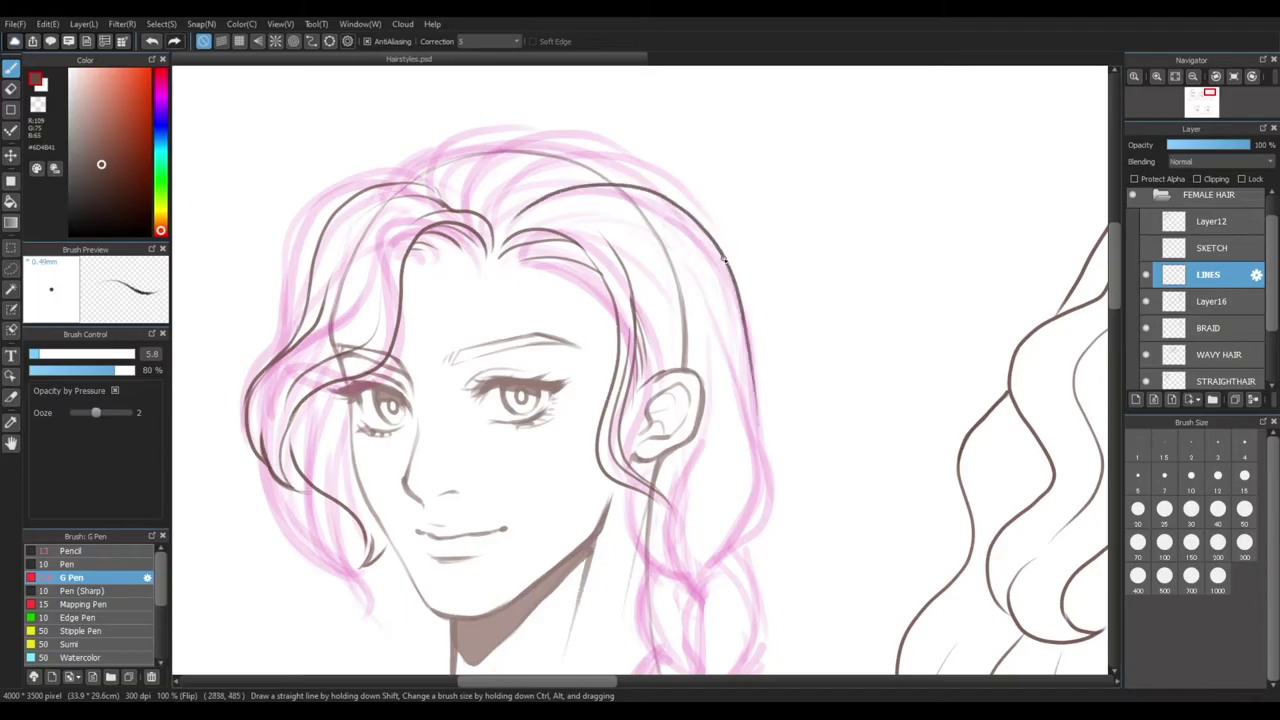
Ink the crown strands of the mirrored braid hairstyle in dark brown, fanning from the parting over the pink sketch
left_click_drag(499, 192, 718, 236)
left_click_drag(476, 194, 608, 145)
left_click_drag(435, 186, 530, 128)
left_click_drag(378, 185, 449, 144)
left_click_drag(492, 247, 556, 188)
left_click_drag(645, 220, 603, 97)
Ink the back hair contour behind the ear down to the braid and the first plaits below it
key("Tab")
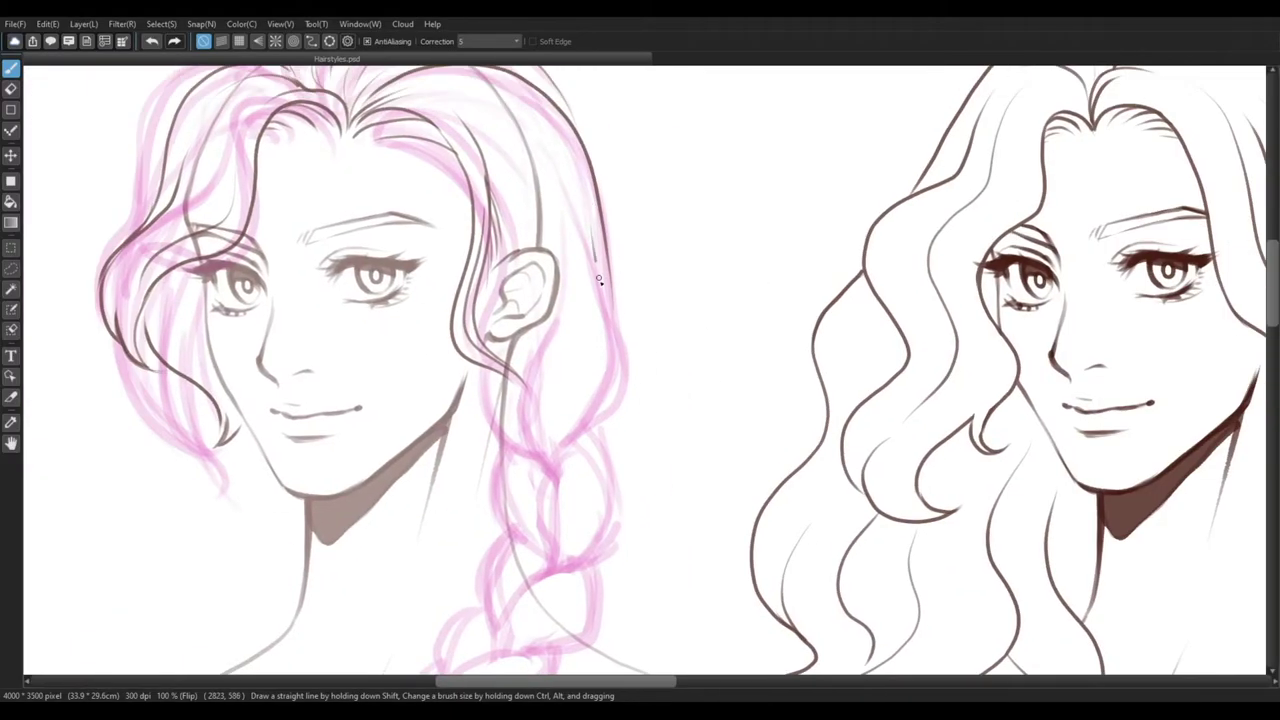
left_click_drag(600, 277, 563, 457)
mouse_move(615, 304)
left_mouse_down()
mouse_move(644, 458)
mouse_move(681, 371)
left_mouse_up()
left_click_drag(600, 298, 647, 383)
key("ctrl+z")
mouse_move(731, 368)
left_mouse_down()
mouse_move(724, 262)
mouse_move(658, 386)
left_mouse_up()
left_click_drag(670, 280, 647, 376)
mouse_move(614, 271)
left_mouse_down()
mouse_move(642, 369)
mouse_move(606, 460)
left_mouse_up()
Ink the remaining plaits down the braid over the shoulder, plus the loose tail below the tie
mouse_move(702, 481)
left_mouse_down()
mouse_move(713, 419)
mouse_move(710, 478)
mouse_move(573, 525)
left_mouse_up()
mouse_move(574, 514)
left_mouse_down()
mouse_move(614, 428)
mouse_move(624, 356)
left_mouse_up()
left_click_drag(627, 441, 553, 518)
left_click_drag(685, 457, 708, 299)
left_click_drag(608, 352, 561, 433)
mouse_move(562, 313)
left_mouse_down()
mouse_move(549, 430)
mouse_move(576, 440)
left_mouse_up()
mouse_move(548, 446)
left_mouse_down()
mouse_move(522, 504)
mouse_move(572, 568)
left_mouse_up()
left_click_drag(574, 449, 572, 562)
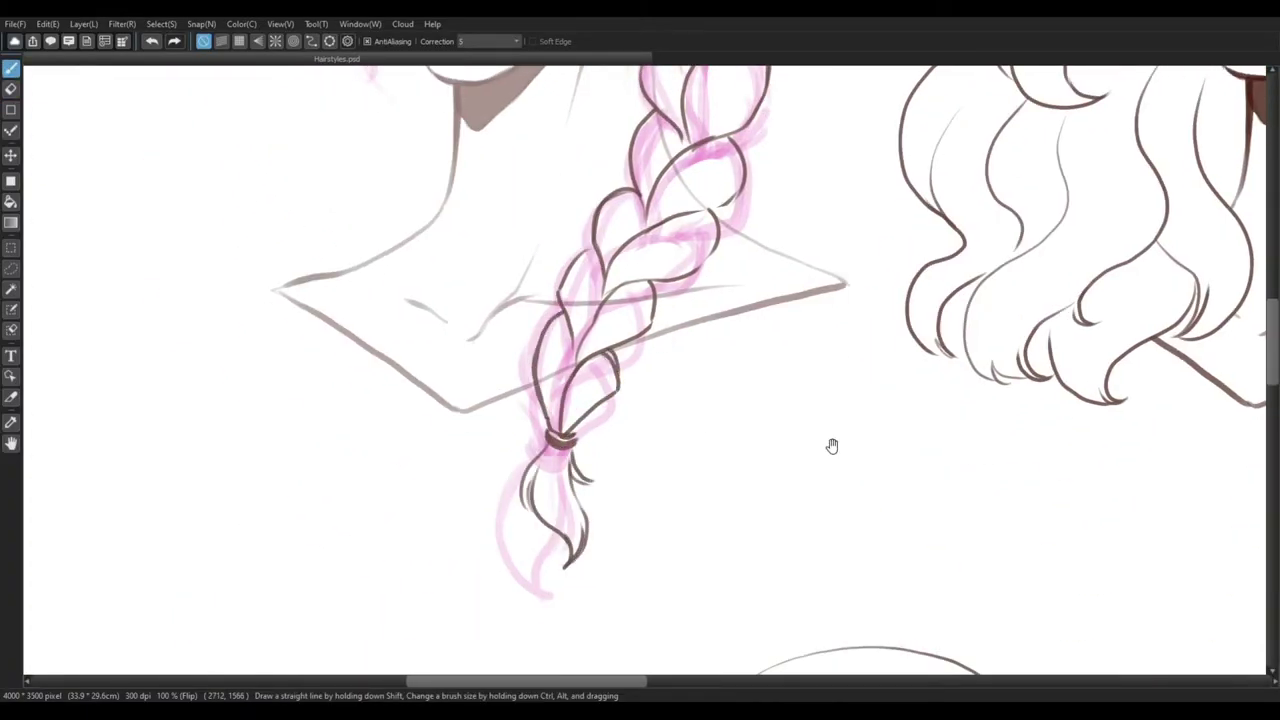
Touch up the inked plaits of the braid with the eraser
mouse_move(874, 170)
left_mouse_down()
mouse_move(757, 537)
mouse_move(761, 525)
left_mouse_up()
left_click_drag(646, 209, 605, 118)
key("e")
left_click_drag(612, 280, 604, 376)
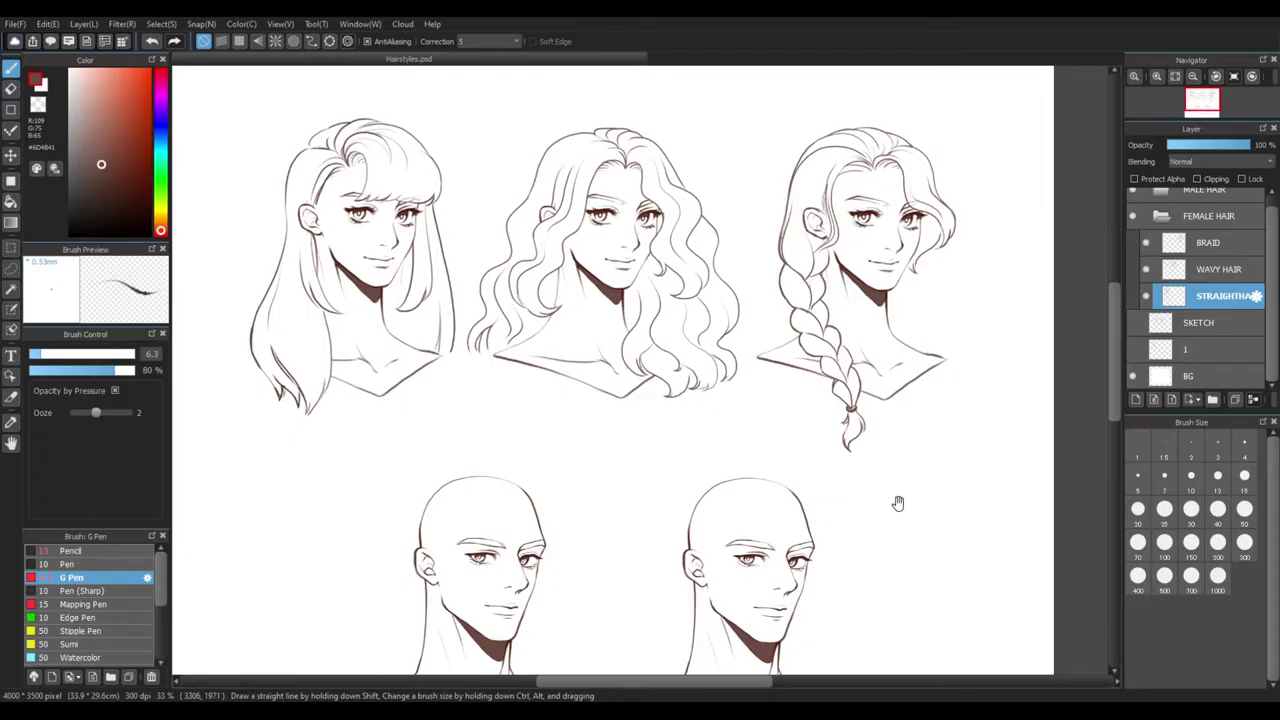
Create a new layer and place it directly beneath the straight-hair line art in the FEMALE HAIR folder
left_click_drag(898, 503, 797, 561)
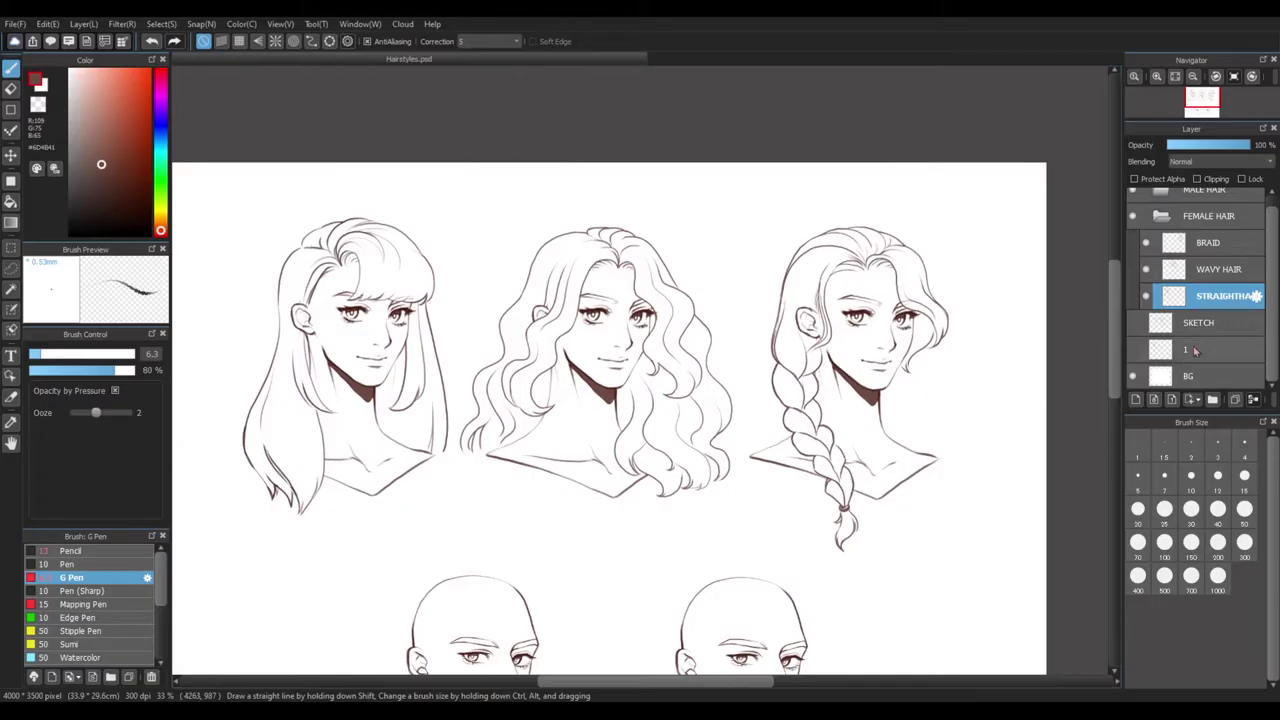
key("ctrl+shift+n")
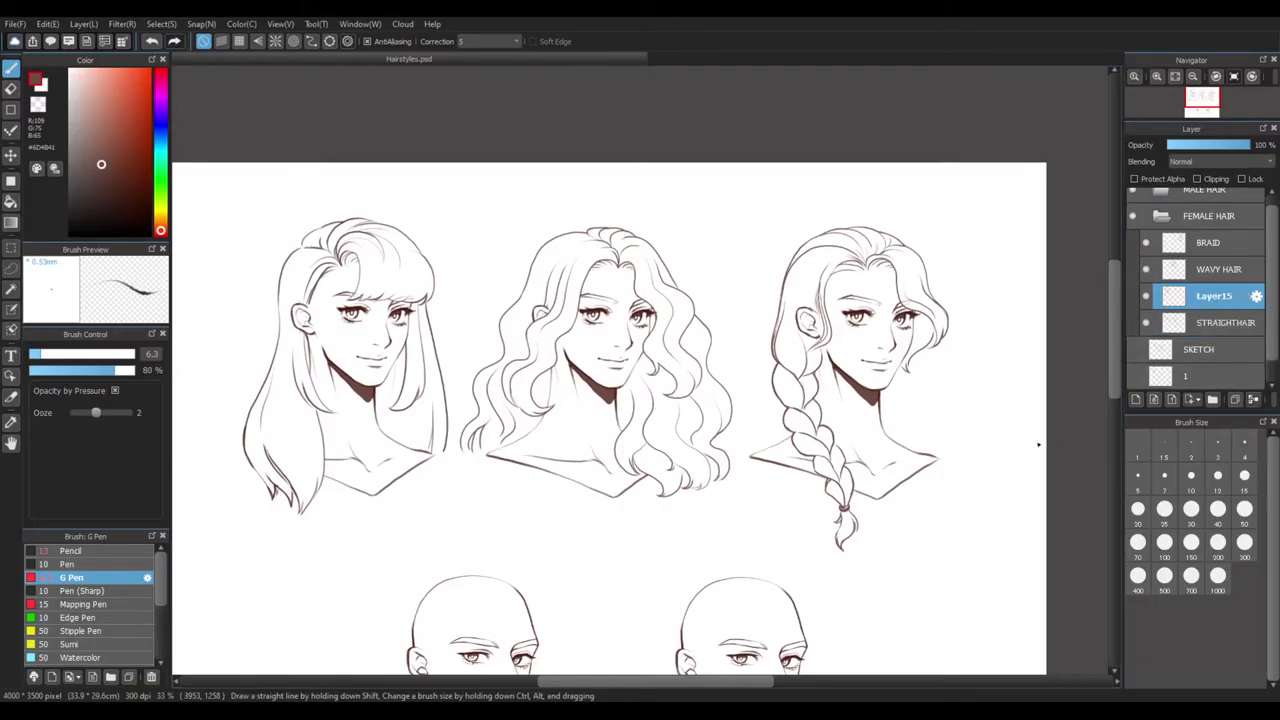
left_click_drag(1226, 305, 1216, 328)
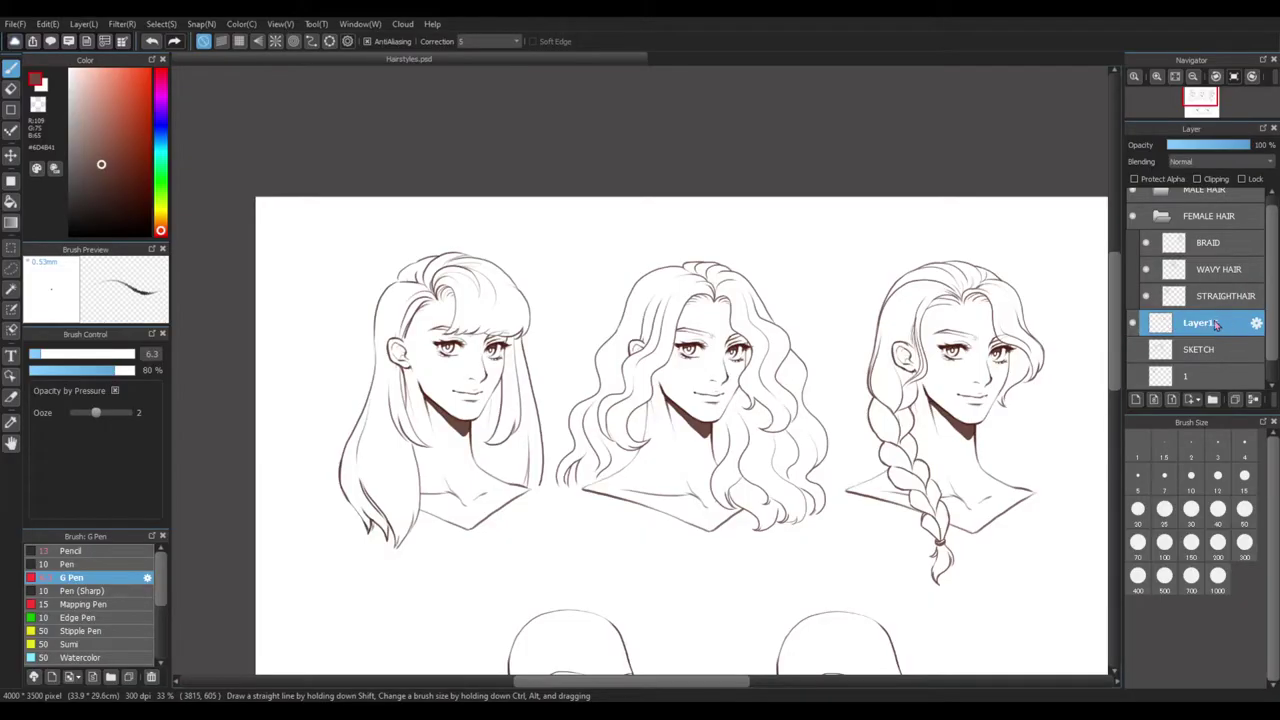
left_click_drag(1233, 318, 1229, 305)
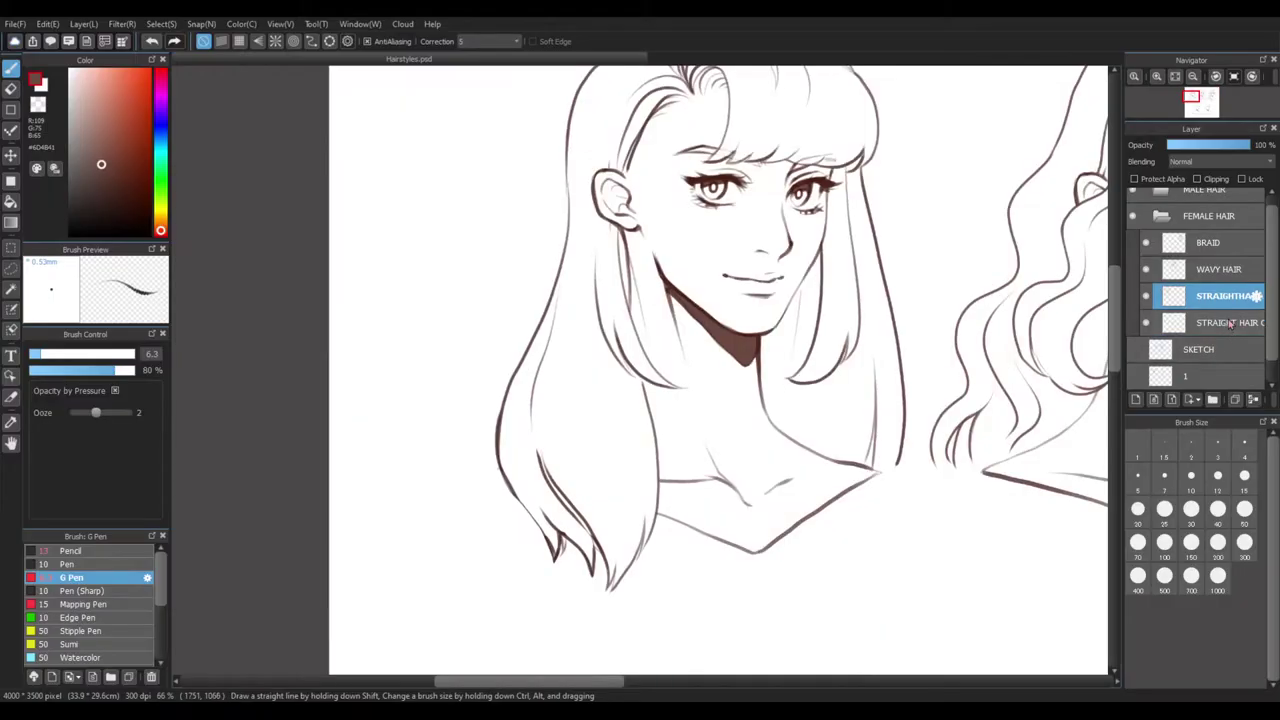
Select the layer beneath the straight-hair line art and shift the brush colour's hue to a warmer brown
left_click(1222, 322)
left_click_drag(811, 530, 650, 550)
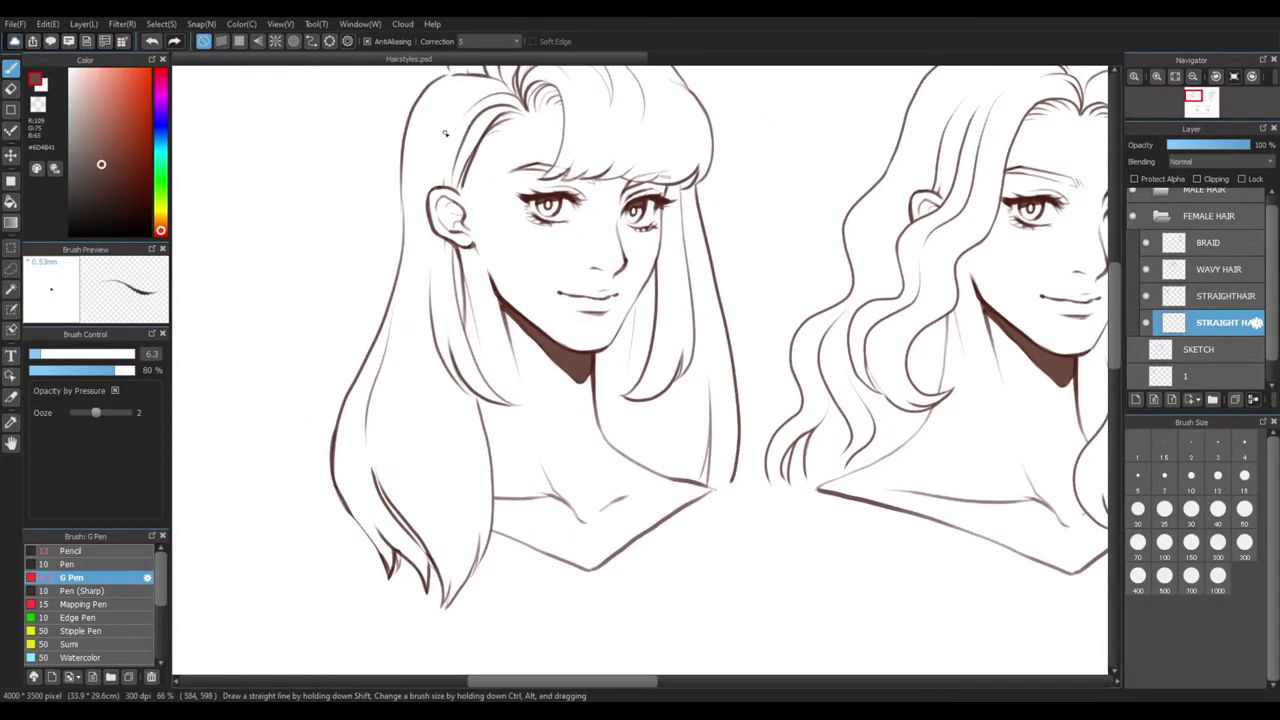
left_click_drag(529, 354, 494, 510)
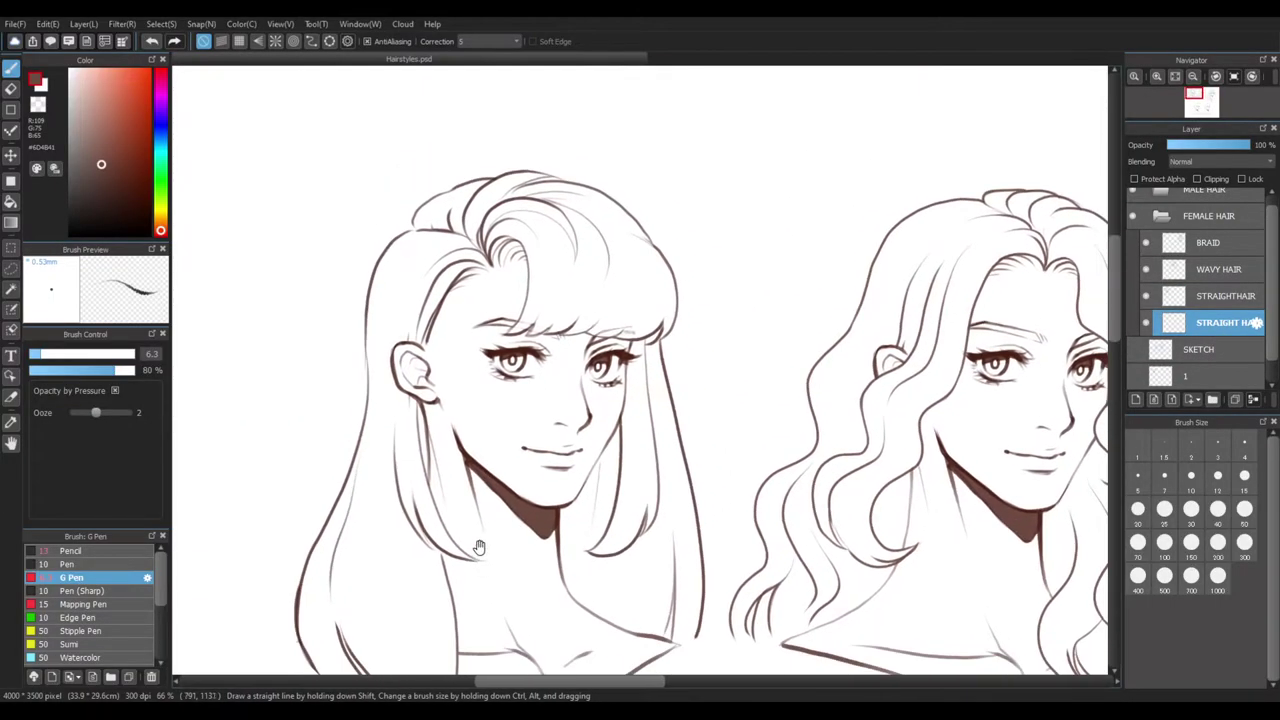
left_click_drag(320, 471, 390, 383)
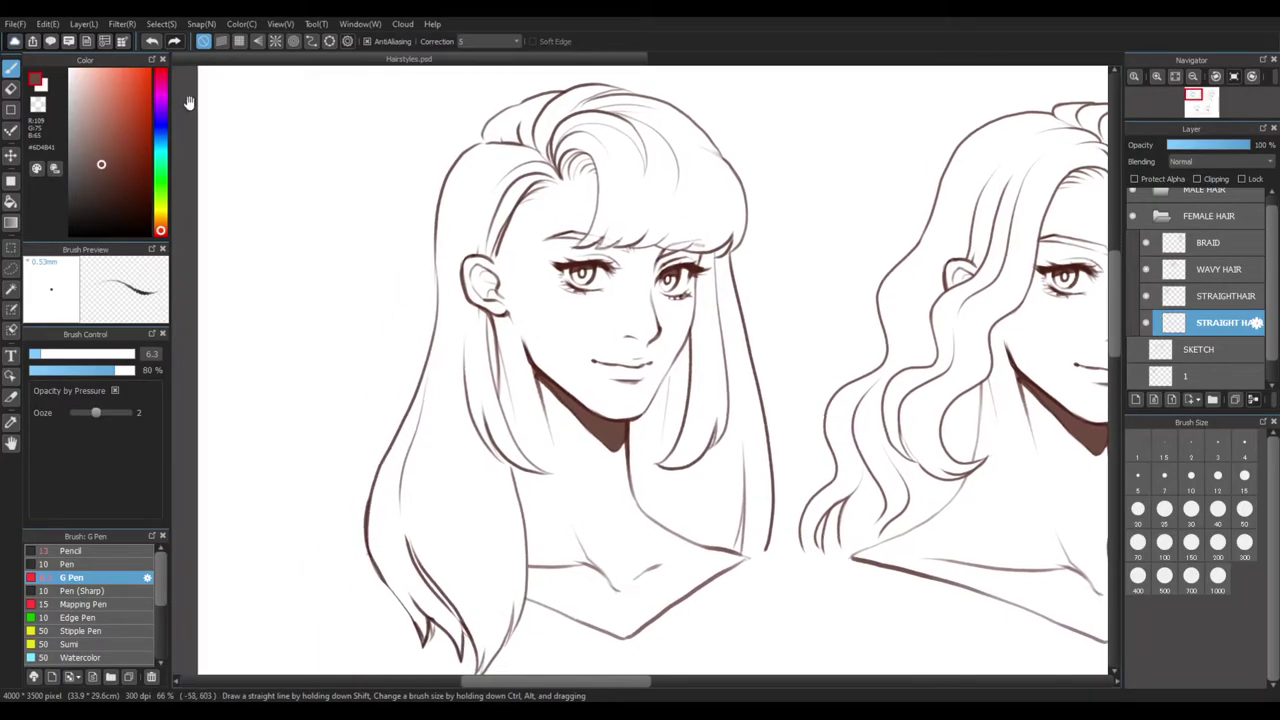
left_click_drag(529, 336, 521, 333)
left_click_drag(161, 231, 161, 234)
key("Tab")
scroll(720, 400, "up", 1)
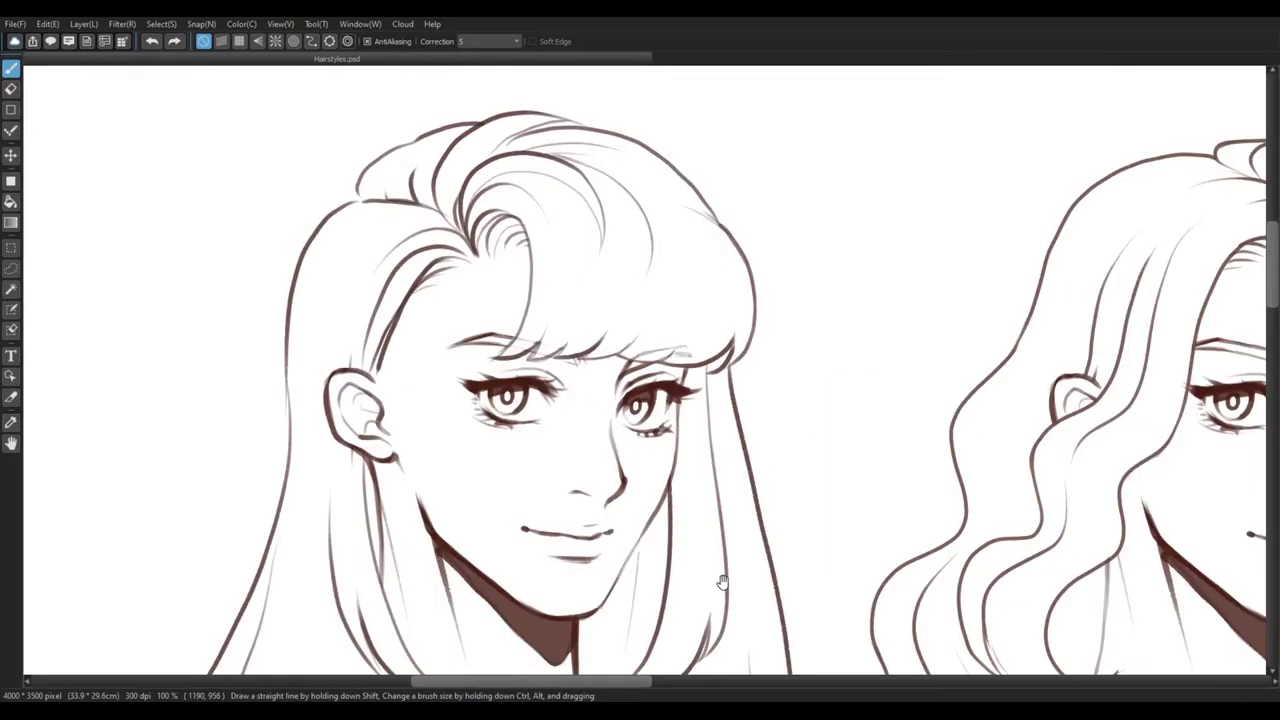
left_click_drag(720, 583, 808, 217)
key("l")
left_click_drag(617, 583, 648, 447)
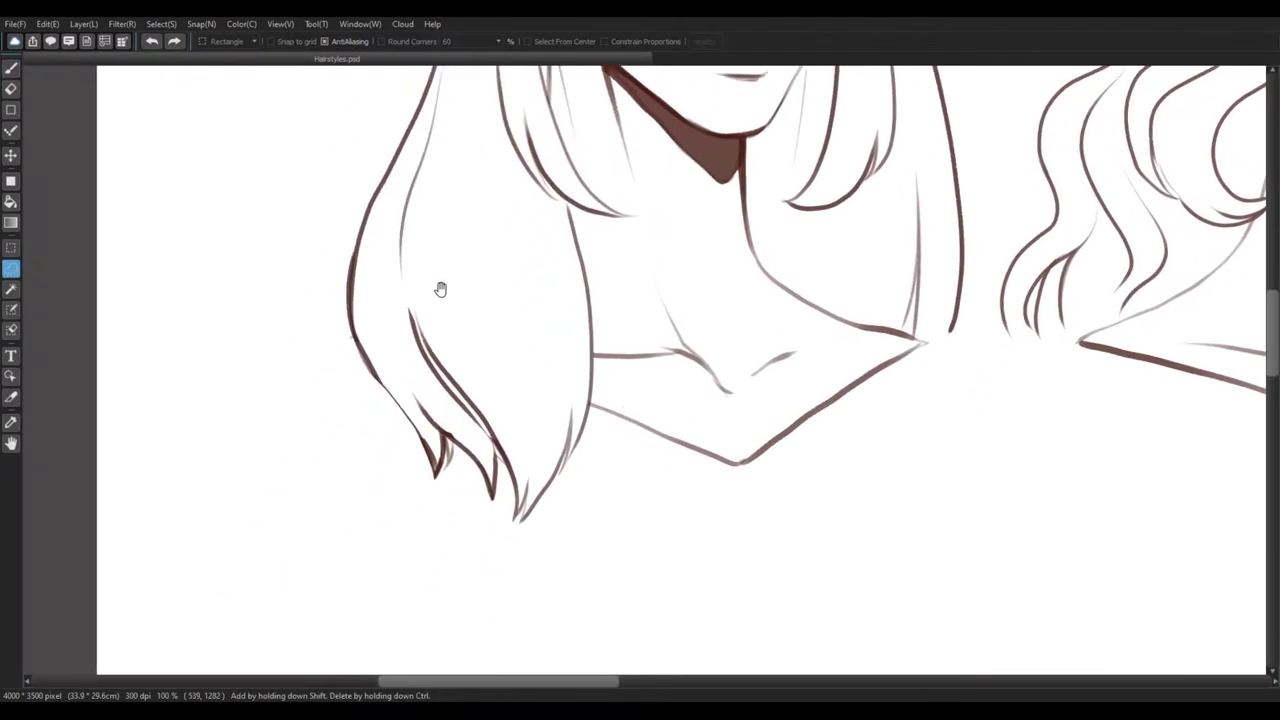
mouse_move(714, 200)
left_mouse_down()
mouse_move(700, 343)
mouse_move(592, 375)
left_mouse_up()
key("b")
key("ctrl+minus")
key("ctrl+minus")
key("Tab")
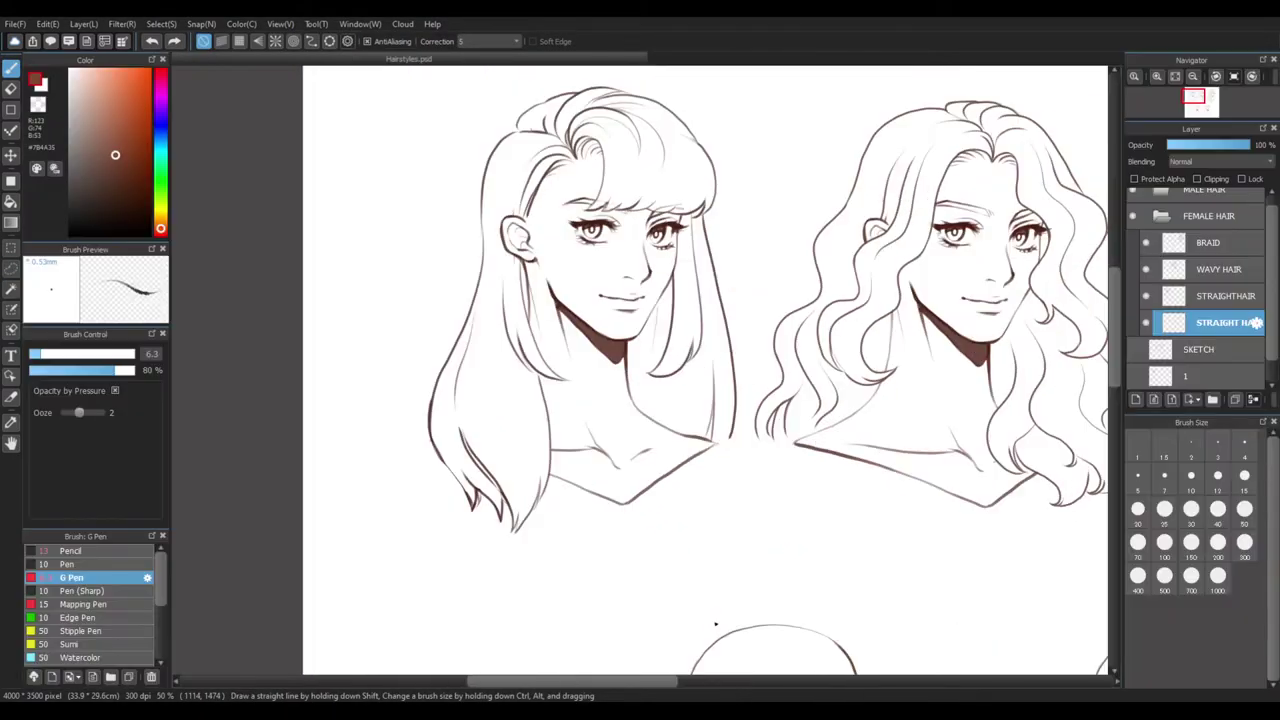
Try selecting the bangs, the background and the neck area on the straight-hair line art with the Magic Wand
key("e")
left_click(1233, 304)
key("w")
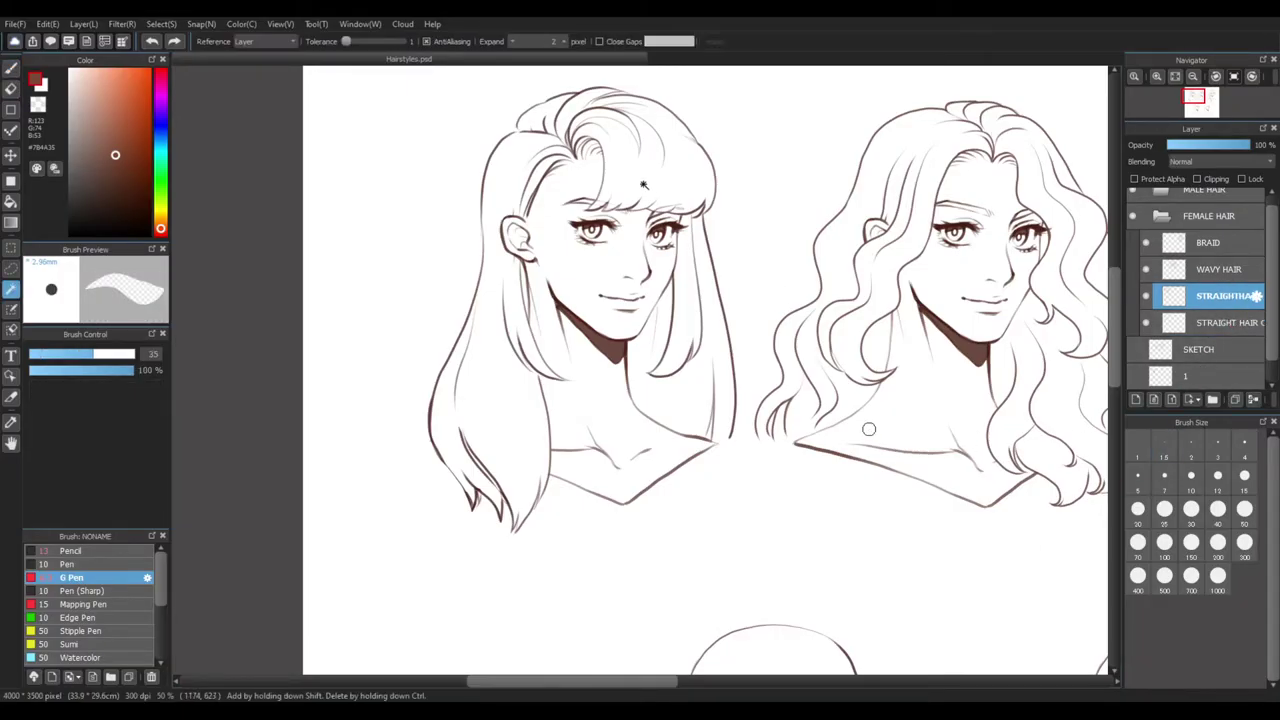
left_click(663, 128)
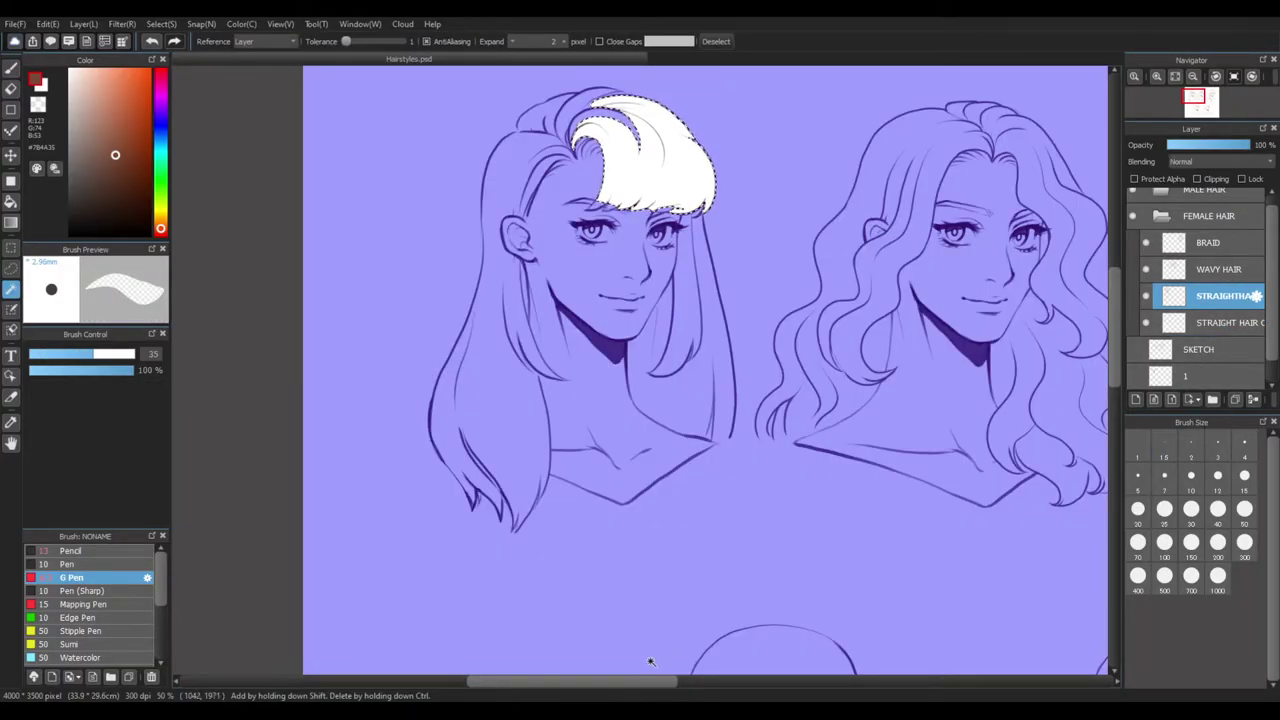
left_click(680, 538, "shift")
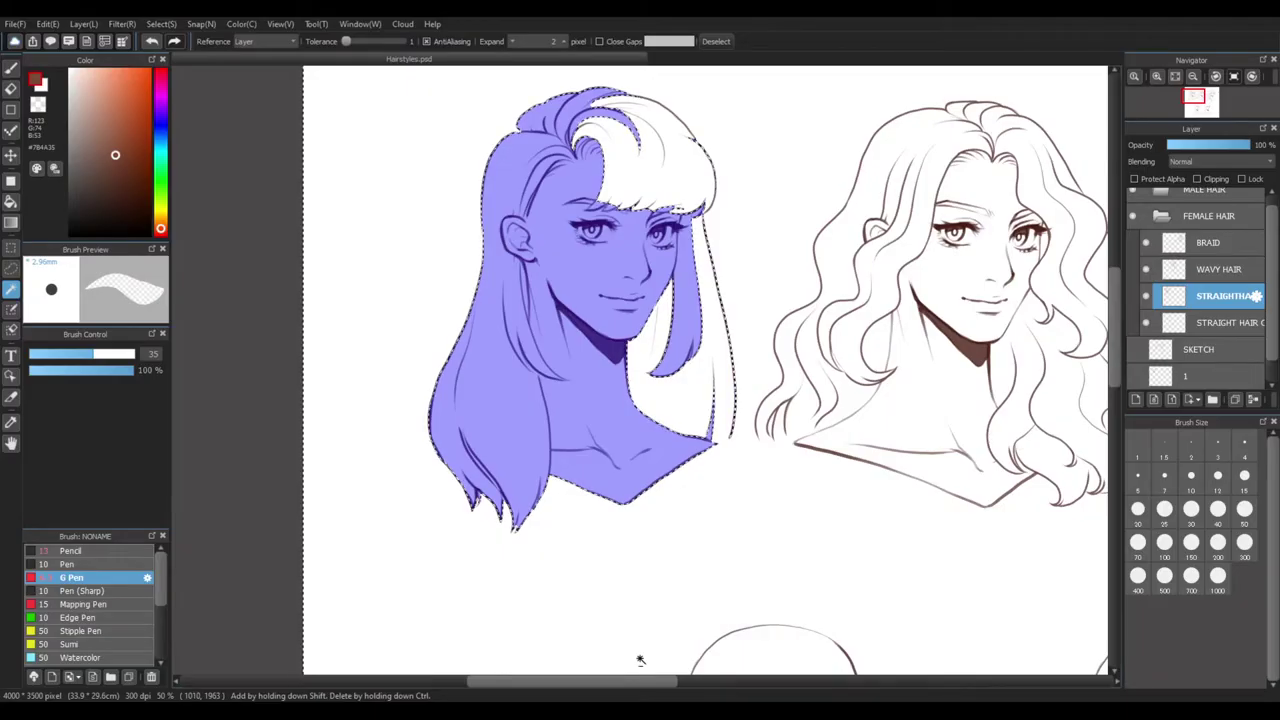
left_click(594, 480, "shift")
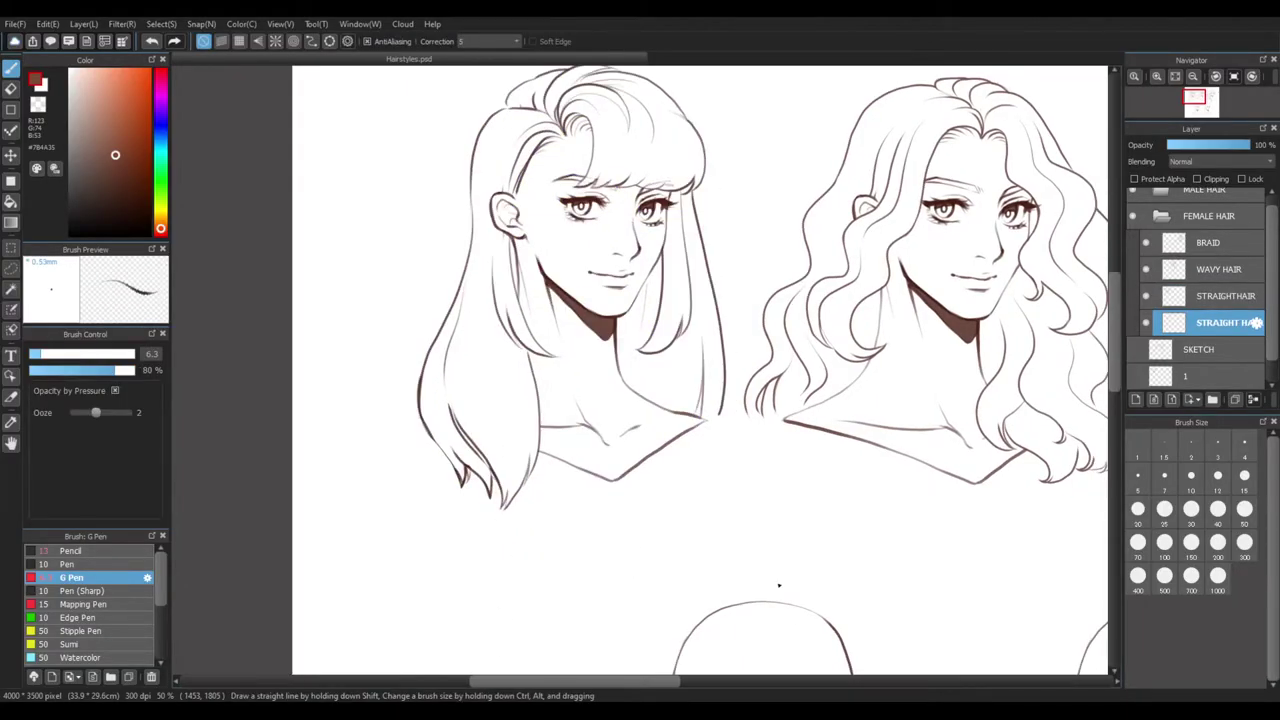
Lasso the hair strand below the ear and fill it with brown on the layer beneath the straight-hair line art
key("e")
key("b")
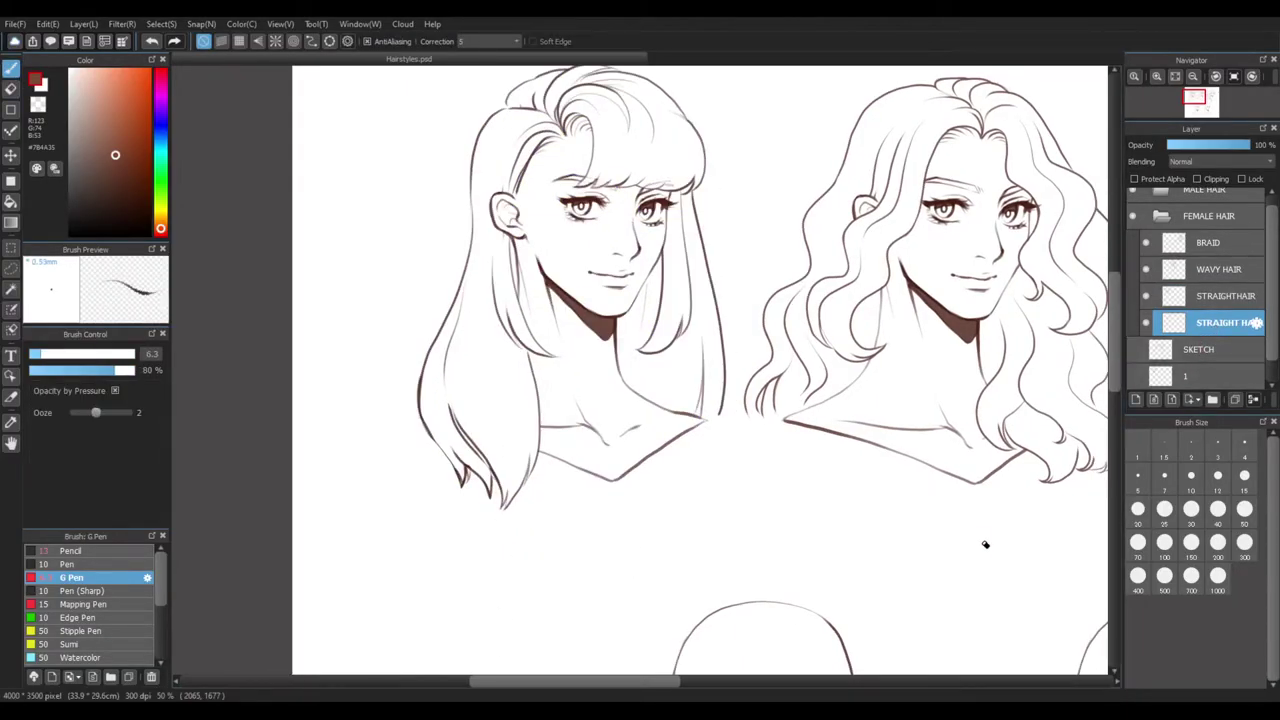
key("l")
key("ctrl+plus")
key("e")
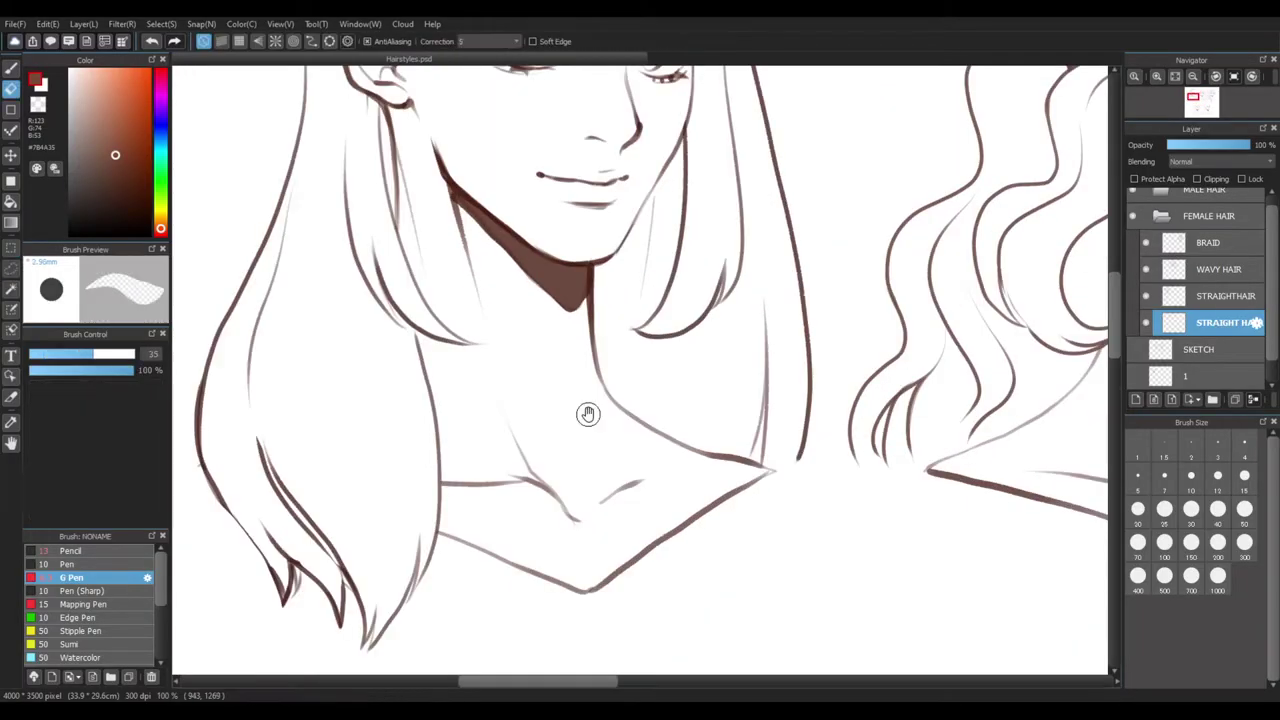
mouse_move(618, 410)
left_mouse_down()
mouse_move(791, 377)
mouse_move(760, 454)
mouse_move(759, 500)
left_mouse_up()
key("l")
left_click_drag(521, 210, 532, 243)
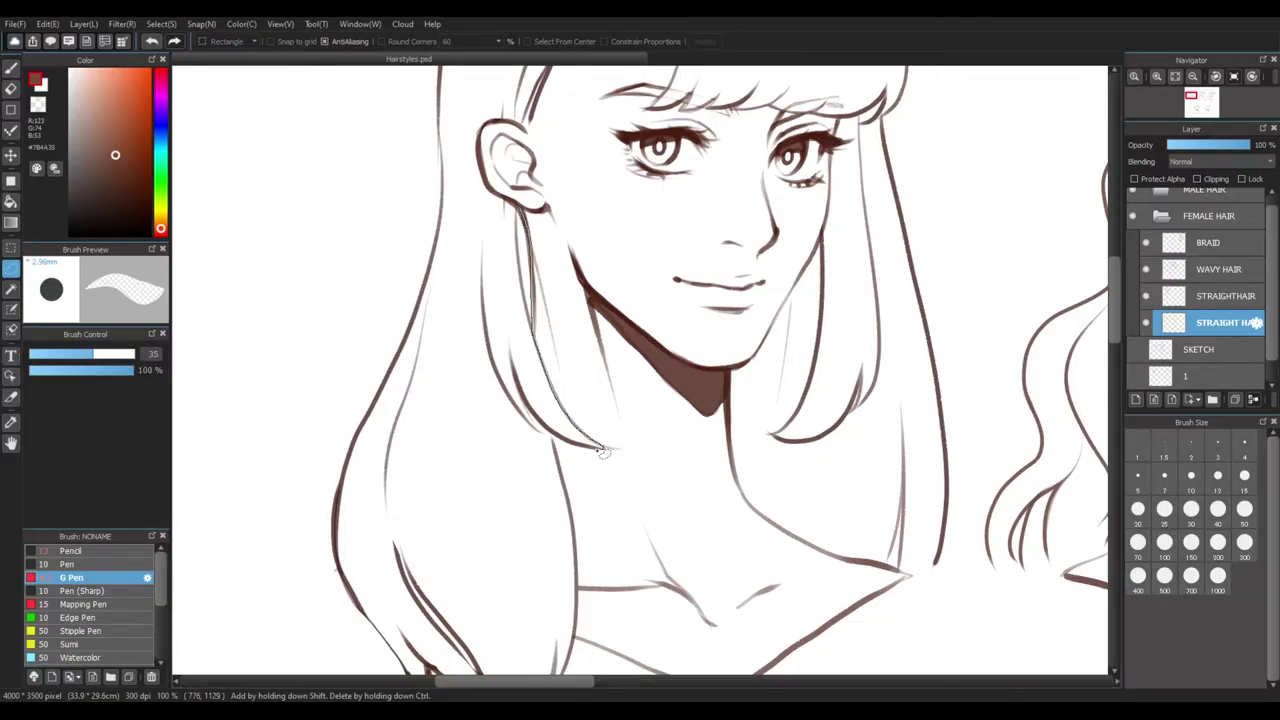
mouse_move(552, 439)
left_mouse_down()
mouse_move(513, 427)
mouse_move(467, 284)
mouse_move(510, 205)
left_mouse_up()
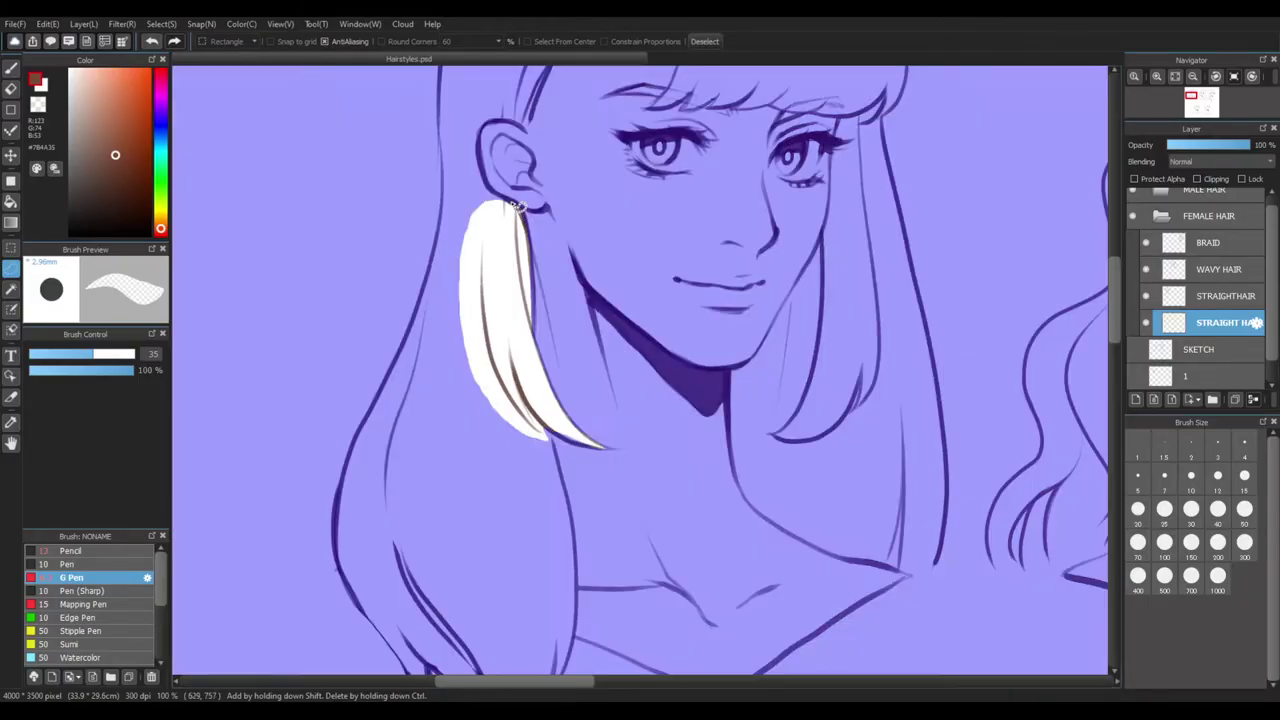
key("Insert")
key("ctrl+d")
Fill the long section of hair falling over the shoulder with the same brown, down to its pointed tips
scroll(525, 200, "down", 2)
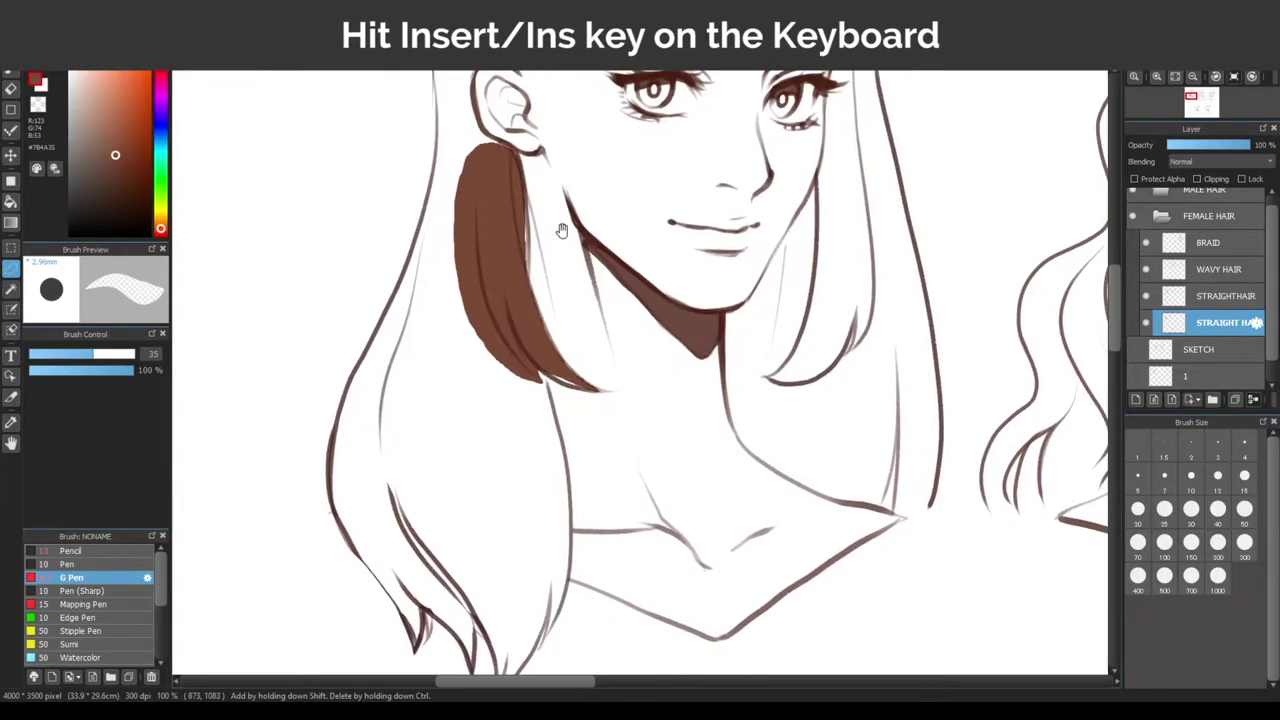
scroll(537, 262, "down", 5)
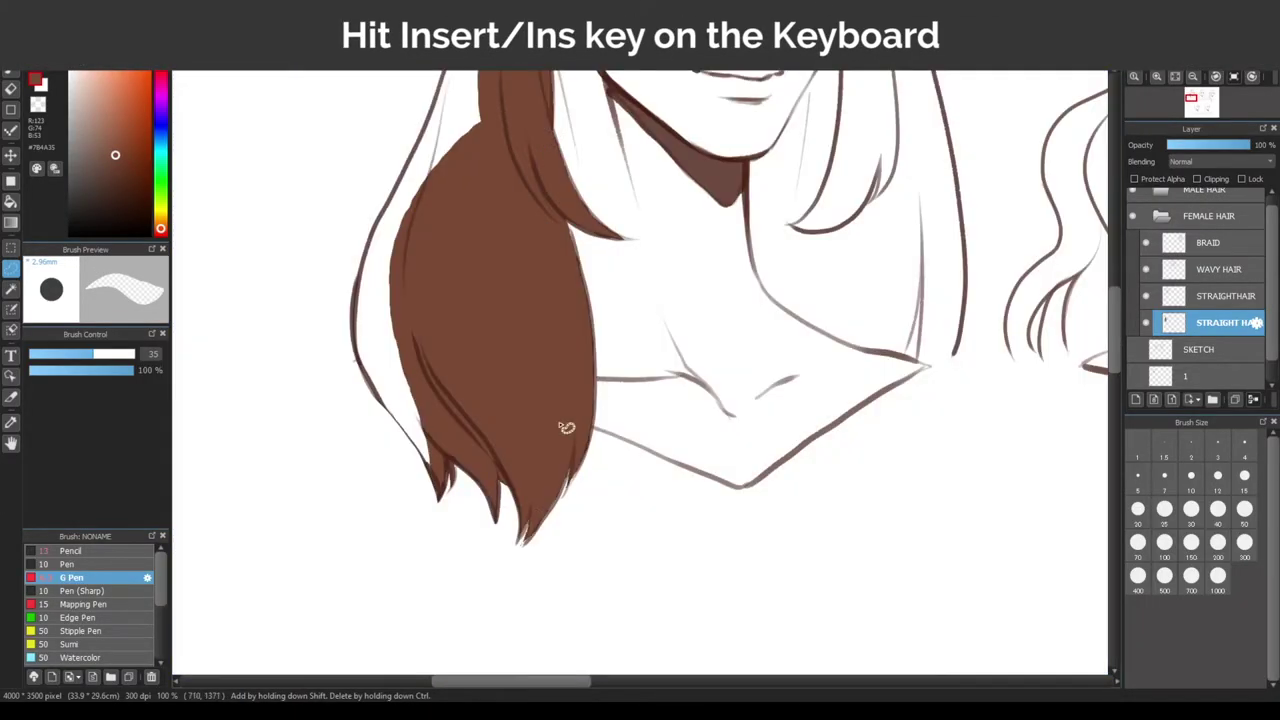
scroll(563, 429, "up", 4)
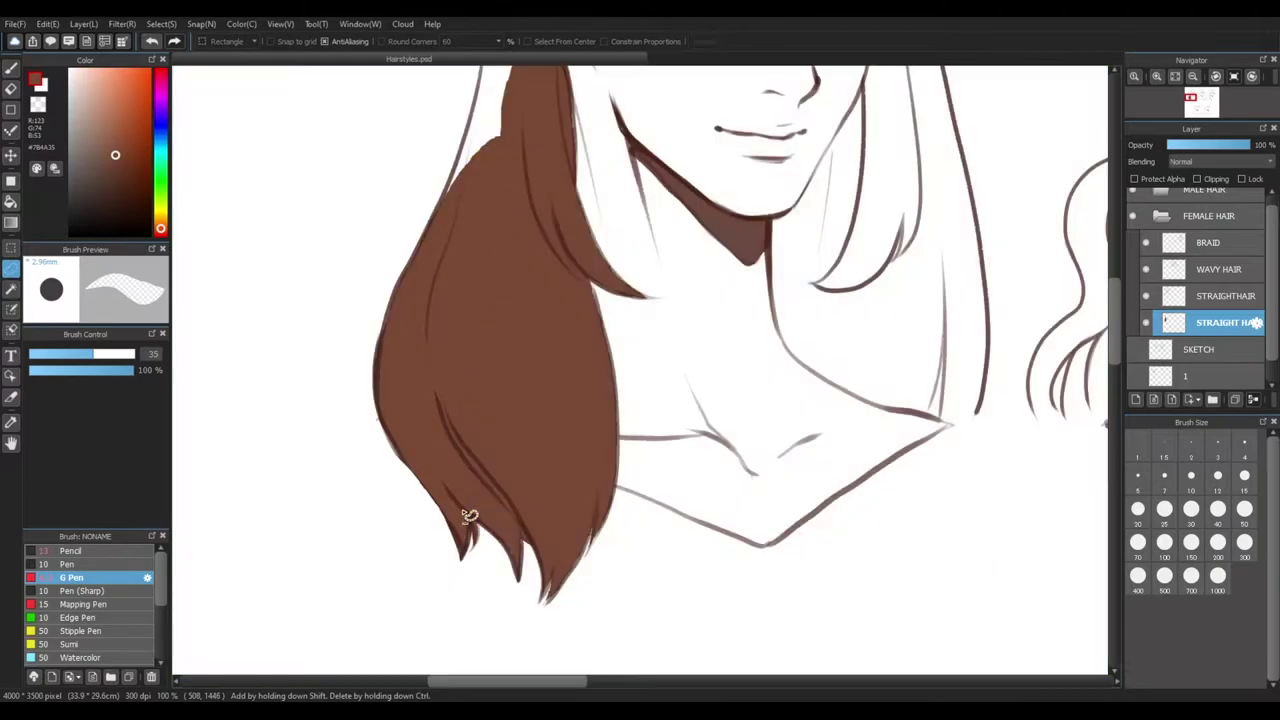
scroll(735, 452, "down", 1)
Fill the side hair around and above the ear with brown, keeping the ear itself clear
left_click_drag(628, 334, 642, 523)
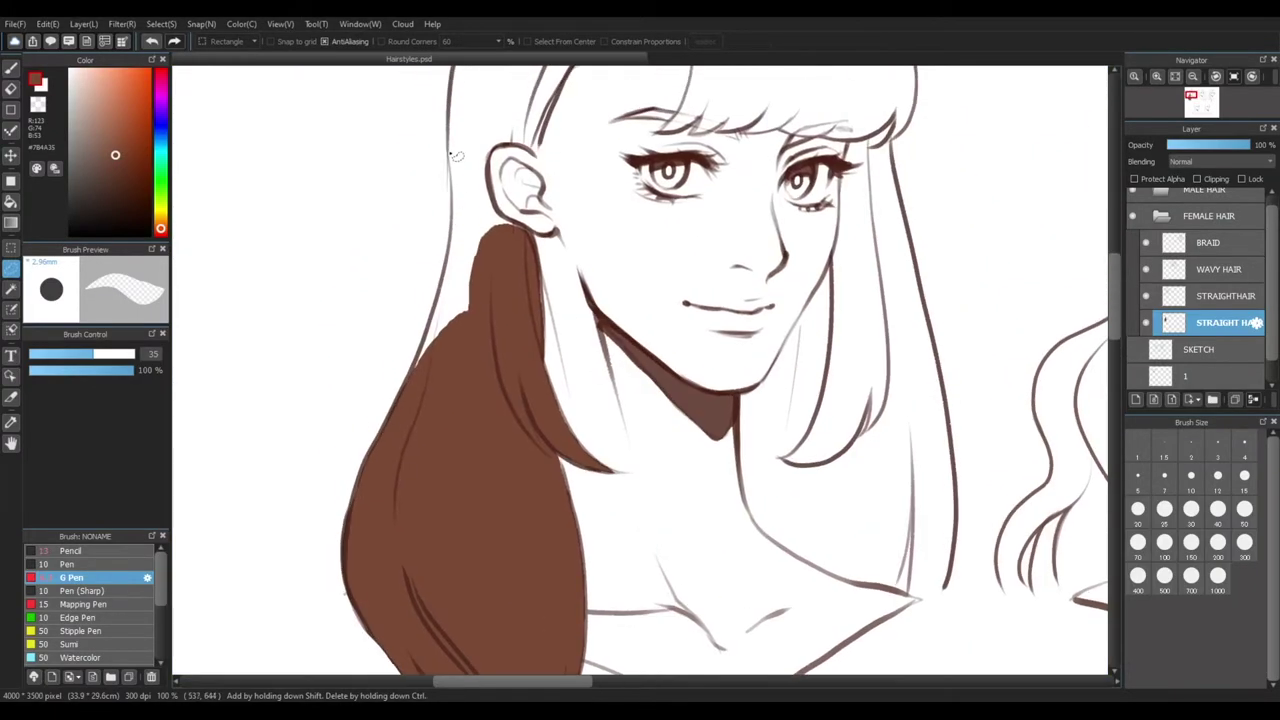
mouse_move(450, 153)
left_mouse_down()
mouse_move(449, 252)
mouse_move(417, 363)
mouse_move(530, 231)
left_mouse_up()
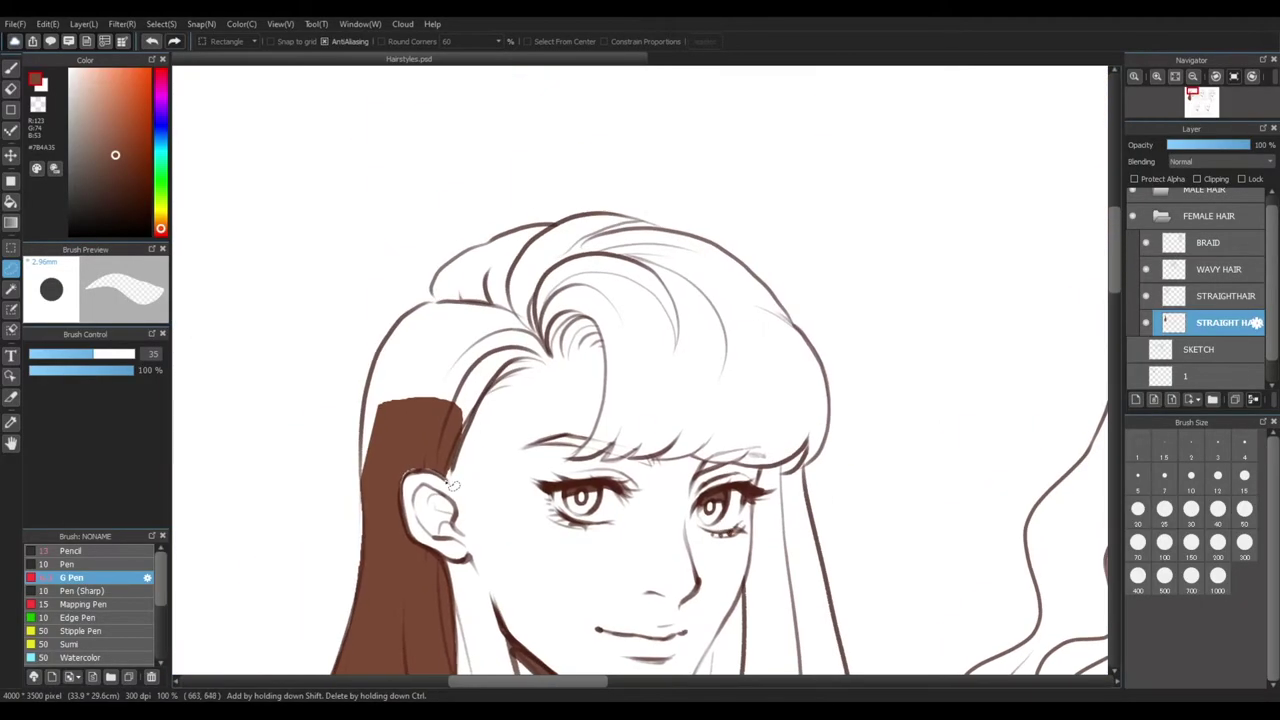
key("Delete")
key("ctrl+d")
Lasso and fill the hair from the temple and hairline up across the parting and crown with brown
mouse_move(403, 497)
left_mouse_down()
mouse_move(447, 483)
mouse_move(535, 377)
left_mouse_up()
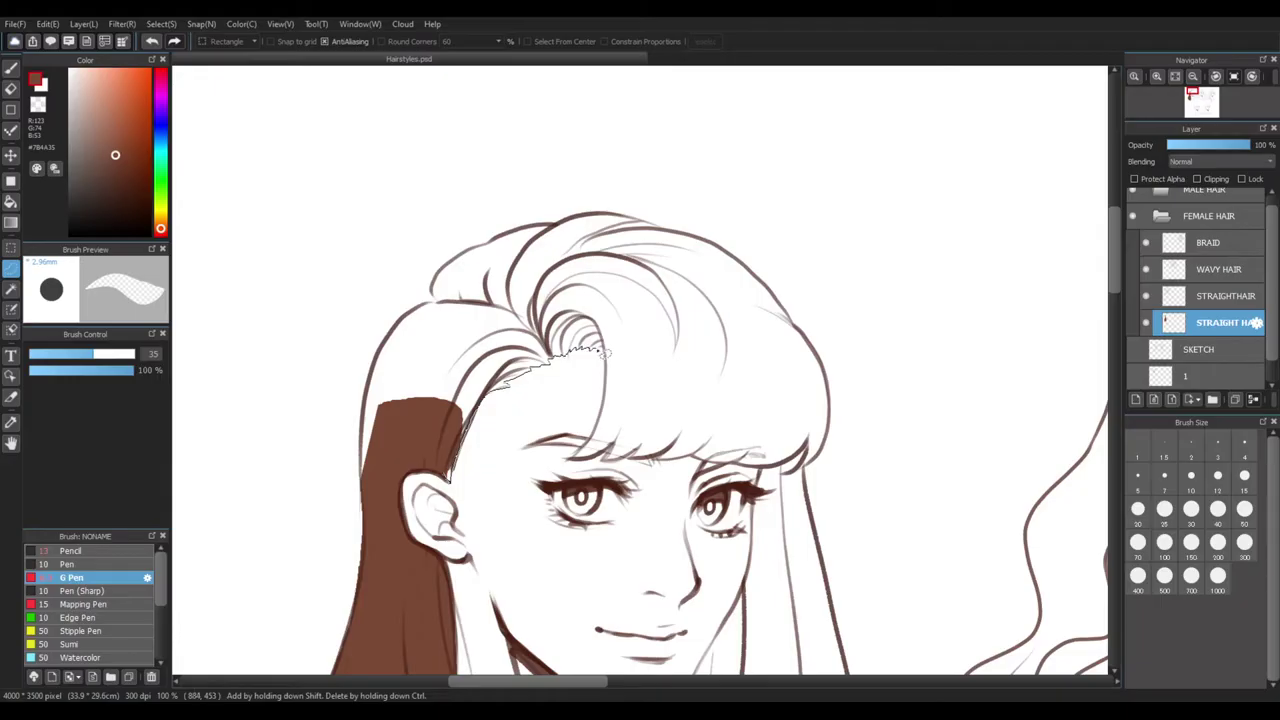
mouse_move(651, 350)
left_mouse_down()
mouse_move(570, 264)
mouse_move(453, 296)
mouse_move(428, 307)
mouse_move(380, 466)
left_mouse_up()
key("Insert")
key("ctrl+d")
left_click_drag(728, 346, 768, 351)
left_click_drag(466, 309, 476, 305)
key("Insert")
key("ctrl+d")
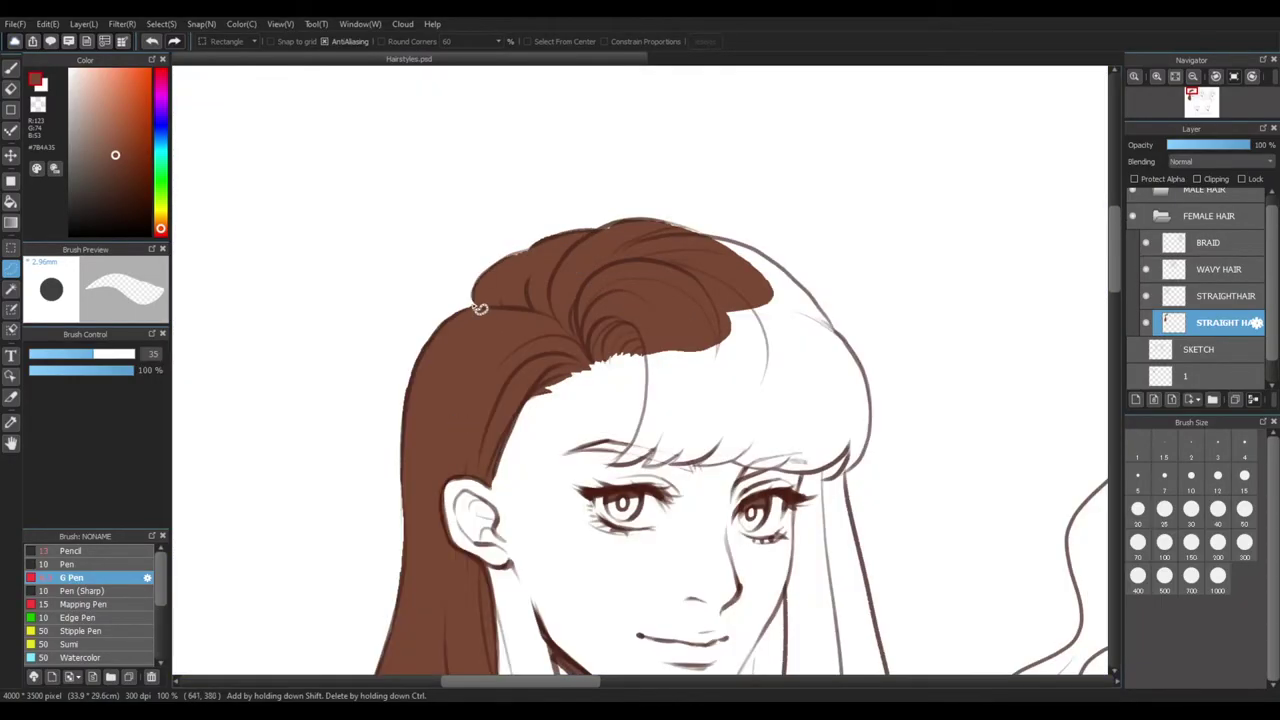
Lasso and fill the rest of the crown and the bangs down to their tips with brown
left_click_drag(730, 235, 490, 166)
mouse_move(490, 166)
left_mouse_down()
mouse_move(638, 380)
mouse_move(457, 217)
left_mouse_up()
key("Insert")
key("ctrl+d")
left_click_drag(554, 211, 648, 165)
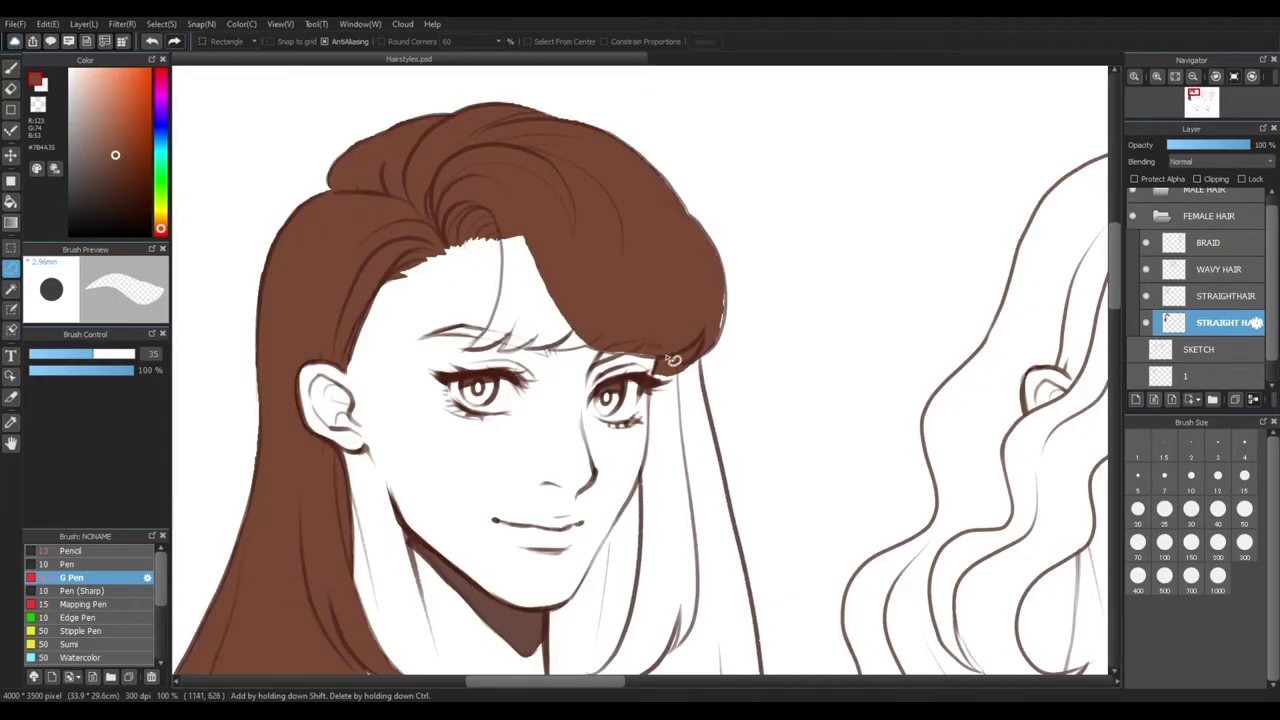
left_click_drag(663, 355, 640, 245)
key("Insert")
key("ctrl+d")
mouse_move(578, 345)
left_mouse_down()
mouse_move(515, 304)
mouse_move(524, 237)
left_mouse_up()
key("Insert")
key("ctrl+d")
Lasso and fill the hair hanging behind the face and neck on the far side with brown
mouse_move(650, 370)
left_mouse_down()
mouse_move(648, 325)
mouse_move(545, 191)
left_mouse_up()
mouse_move(549, 183)
left_mouse_down()
mouse_move(543, 270)
mouse_move(566, 109)
left_mouse_up()
key("Insert")
key("ctrl+d")
left_click_drag(622, 480, 610, 277)
left_click_drag(432, 280, 612, 330)
key("Insert")
key("ctrl+d")
Fill the remaining hair ends above the far shoulder with brown and clear the selection
left_click_drag(605, 343, 620, 550)
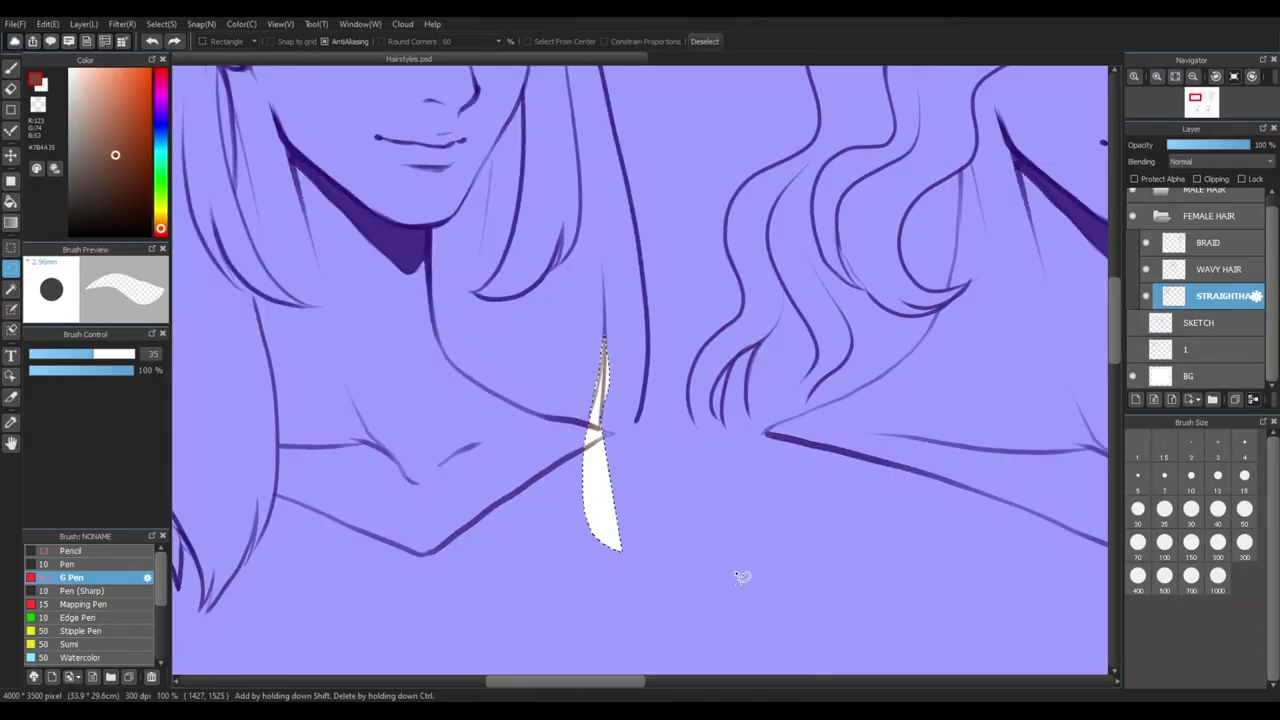
left_click_drag(600, 425, 611, 196)
key("Insert")
key("ctrl+d")
left_click_drag(638, 430, 580, 139)
key("ctrl+d")
left_click_drag(630, 225, 604, 430)
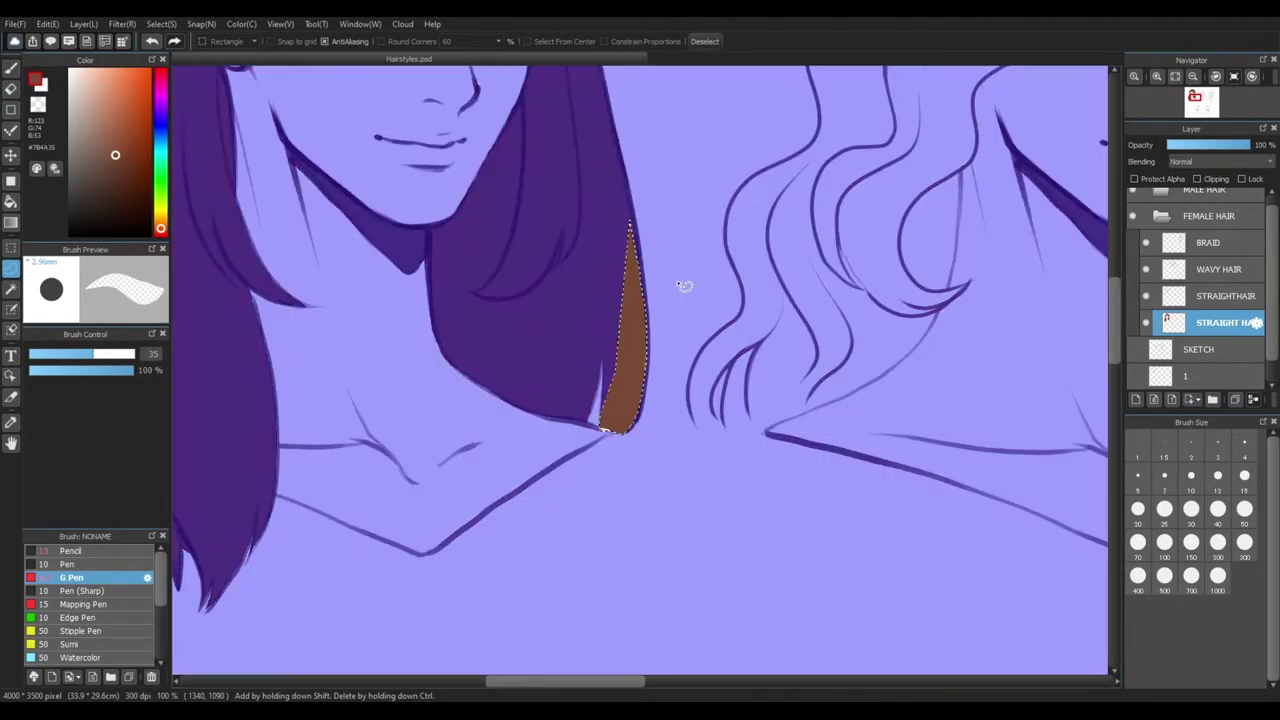
key("ctrl+d")
Set the straight-hair line art layer to Multiply blending and toggle its visibility to compare it against the fill
left_click(1215, 296)
left_click(1146, 296)
left_click(1146, 296)
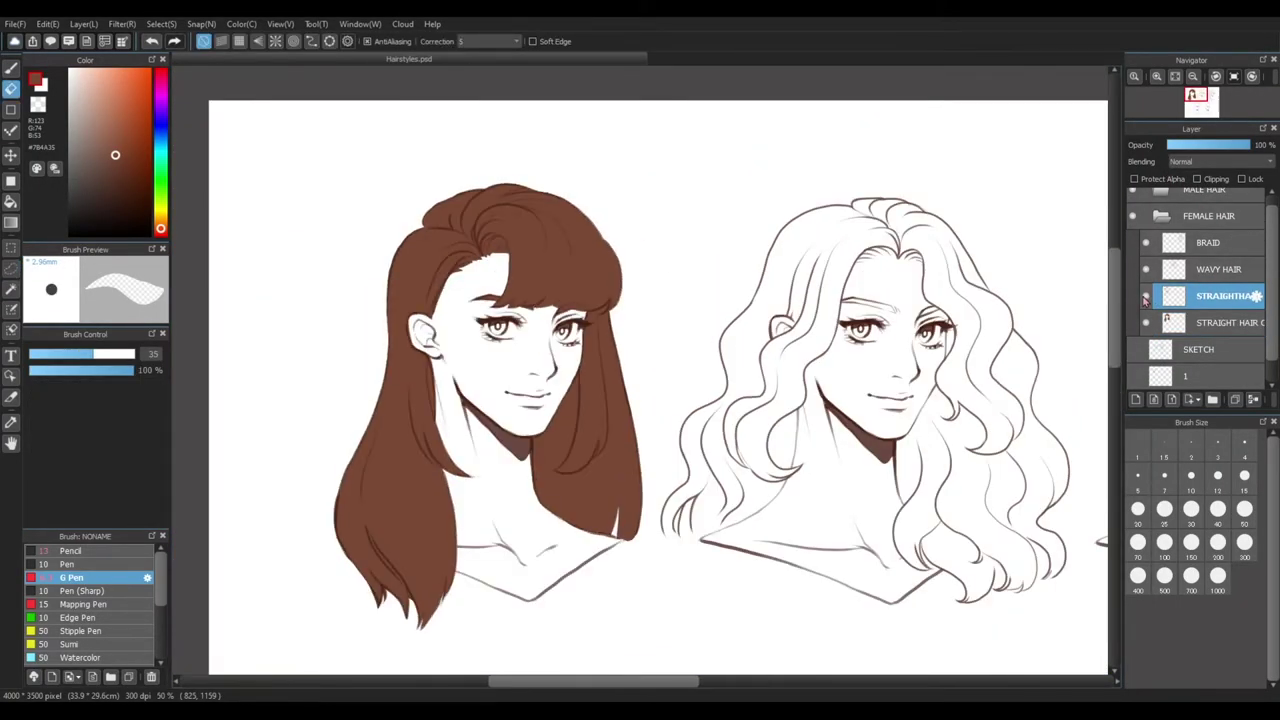
left_click(1146, 296)
left_click(1146, 296)
left_click(1146, 298)
left_click(1146, 298)
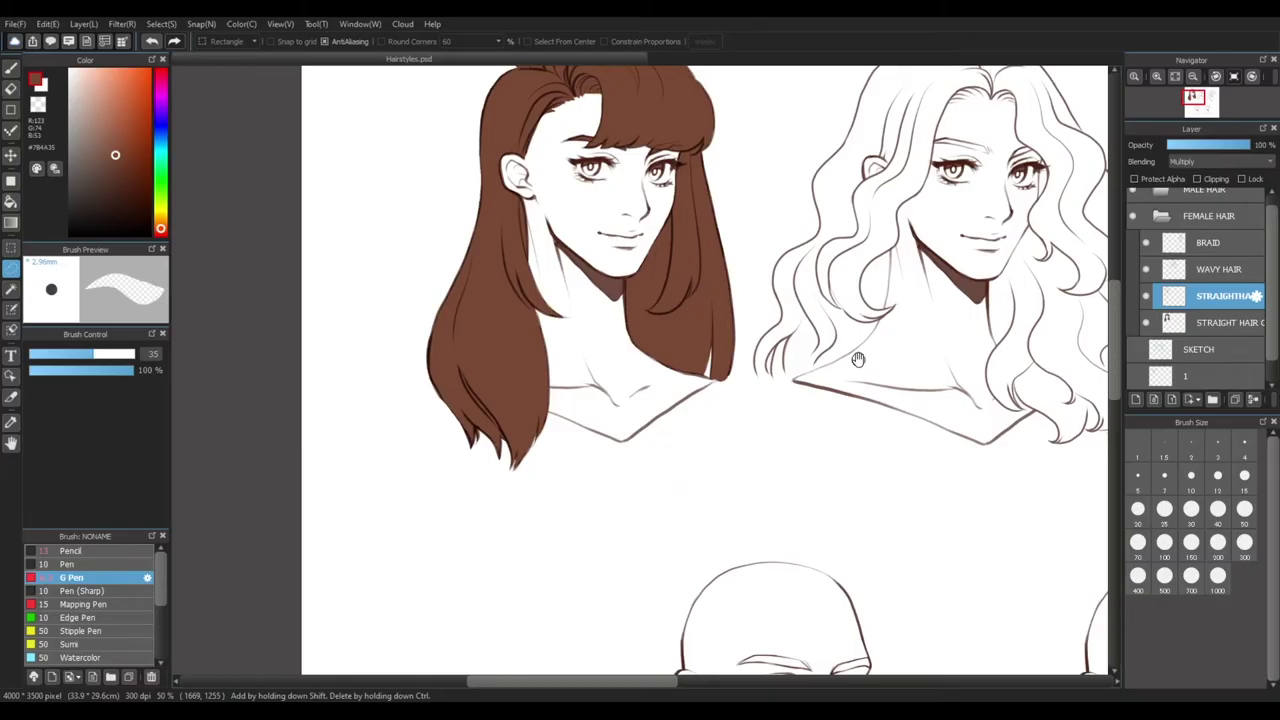
Examine the straight-hair line art over the brown base by switching the line art layer off and on
key("e")
left_click_drag(628, 457, 619, 674)
left_click_drag(786, 558, 777, 592)
left_click(1212, 323)
key("l")
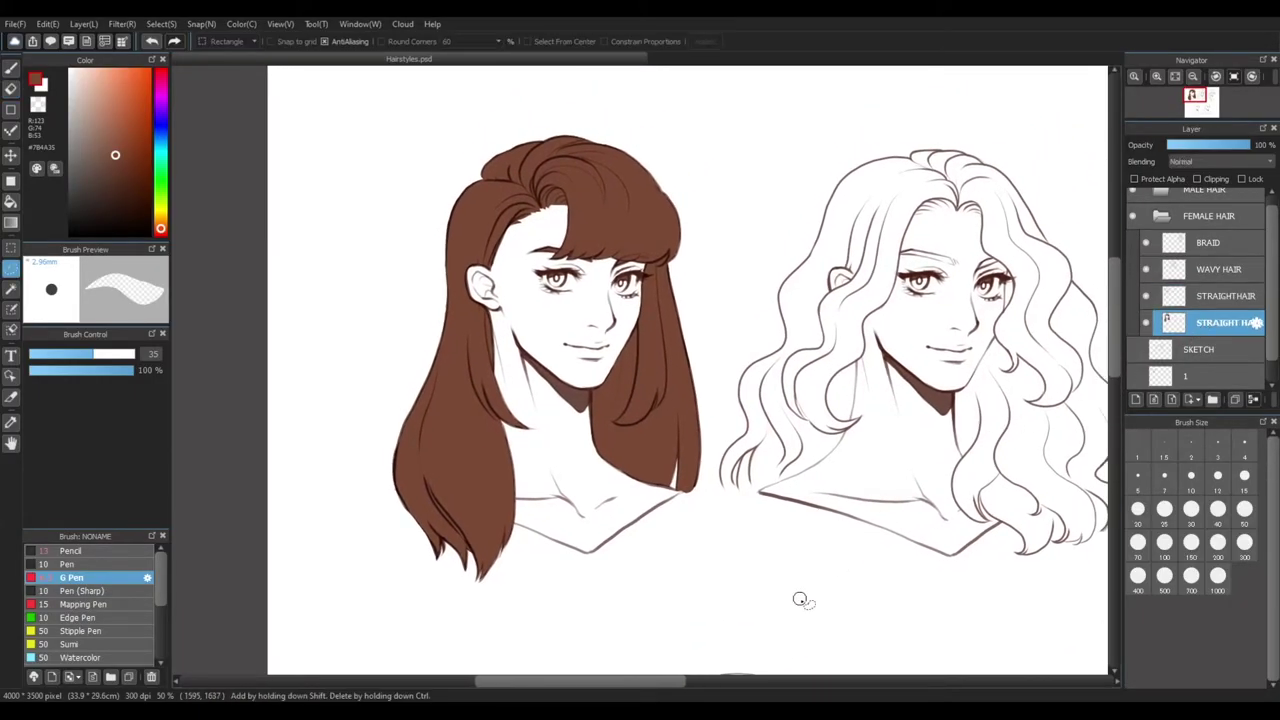
key("e")
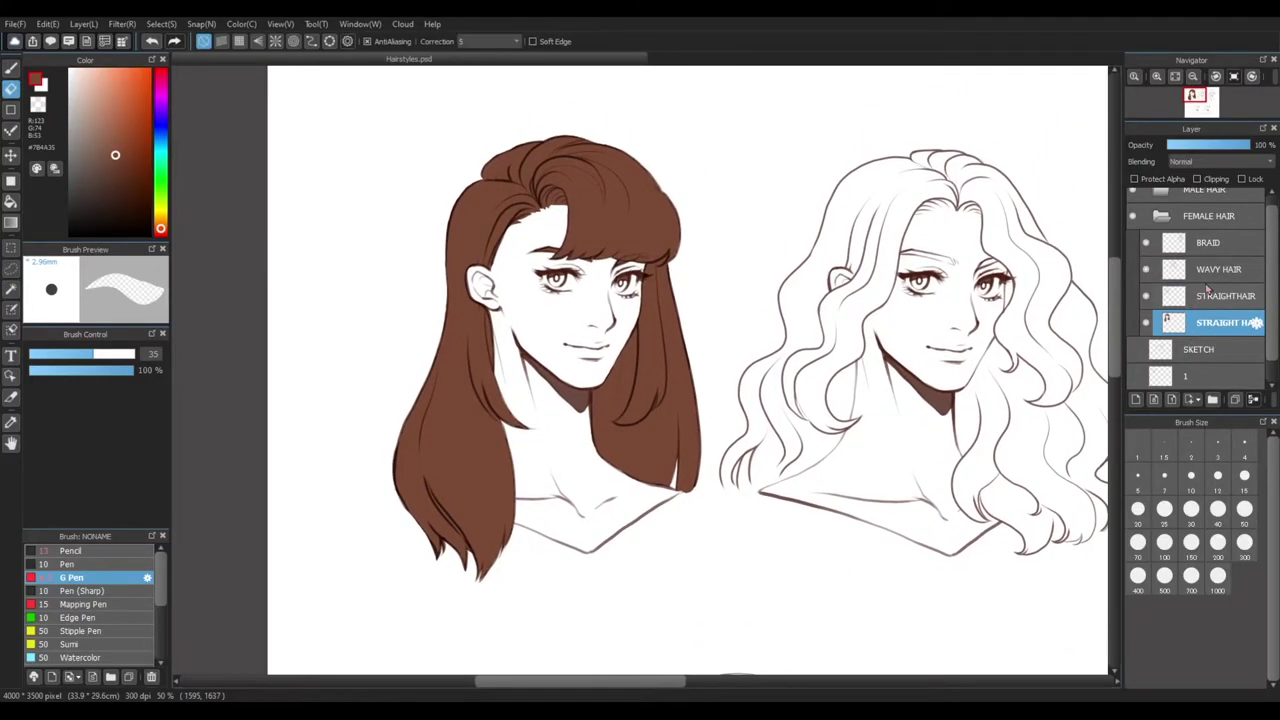
left_click(1209, 299)
left_click(1146, 299)
left_click(1146, 299)
left_click(1146, 299)
left_click(1146, 298)
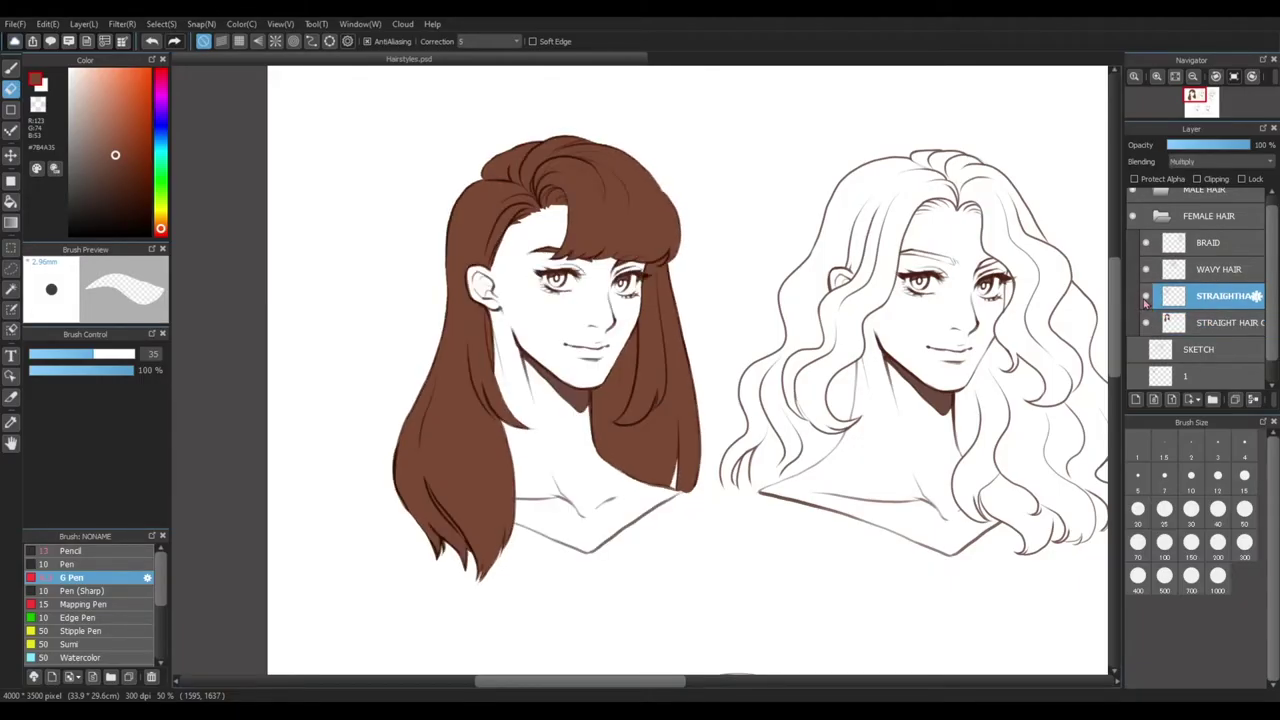
Create a new layer above the straight-hair colour layer and check the colour layer by toggling its visibility
left_click(1213, 330)
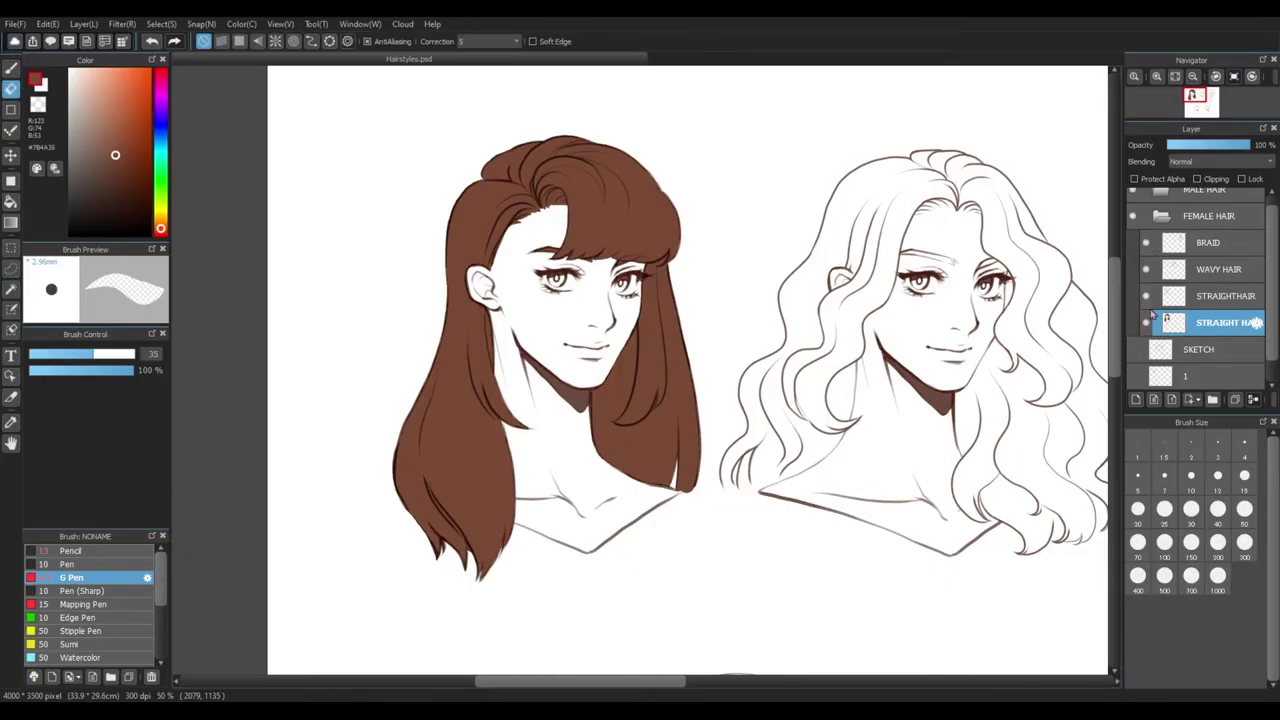
left_click(1136, 399)
left_click_drag(817, 529, 821, 543)
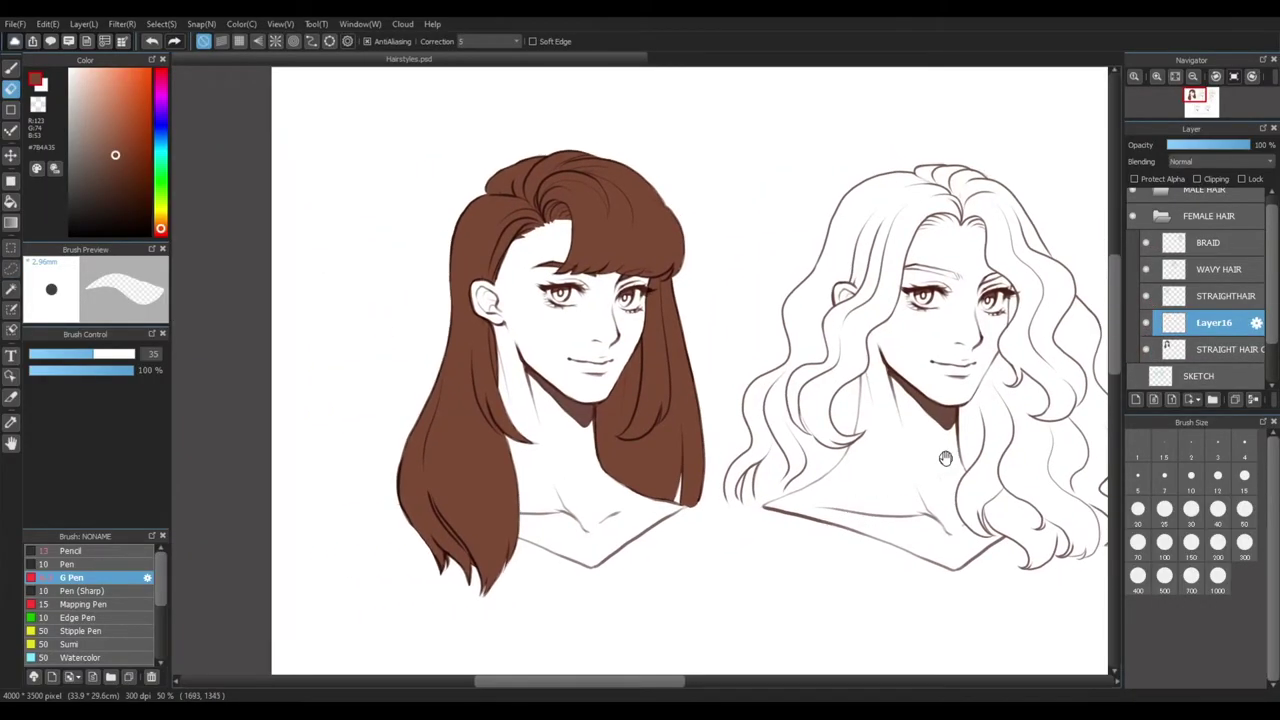
left_click(1210, 354)
left_click(1147, 349)
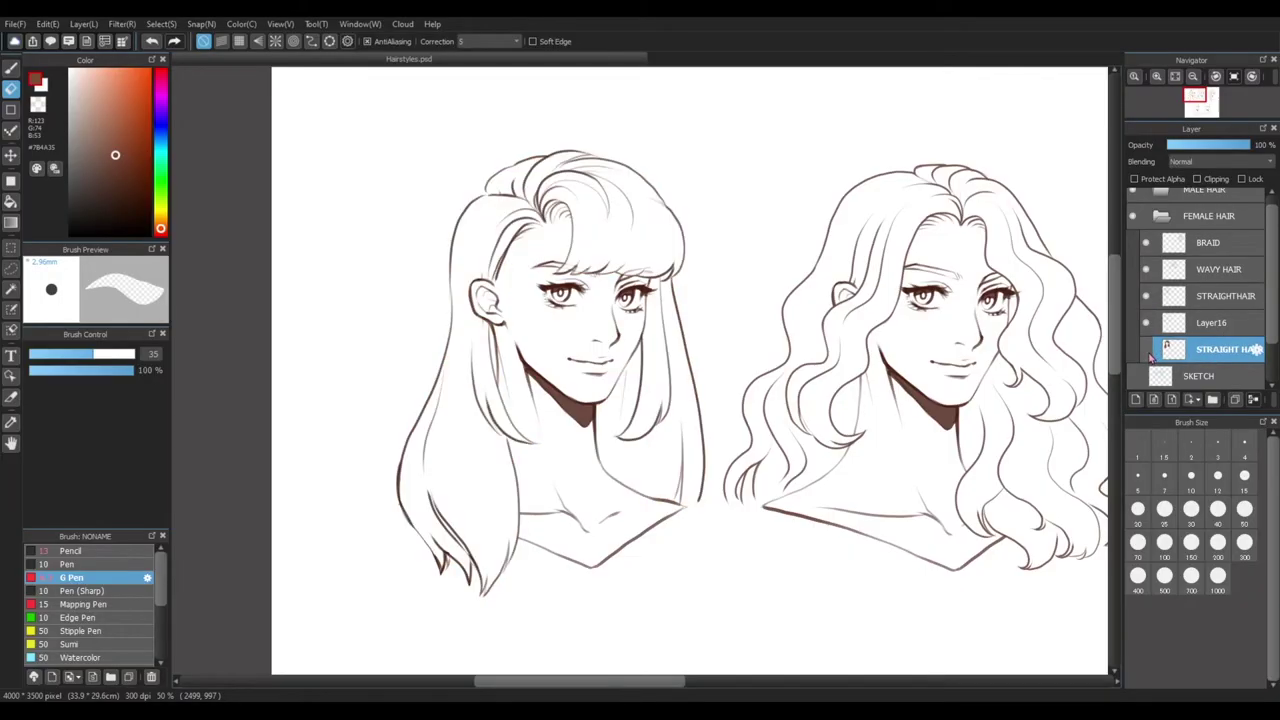
left_click(1147, 349)
Rename the new layer SHADING and clip it to the straight-hair colour layer
left_click(1213, 322)
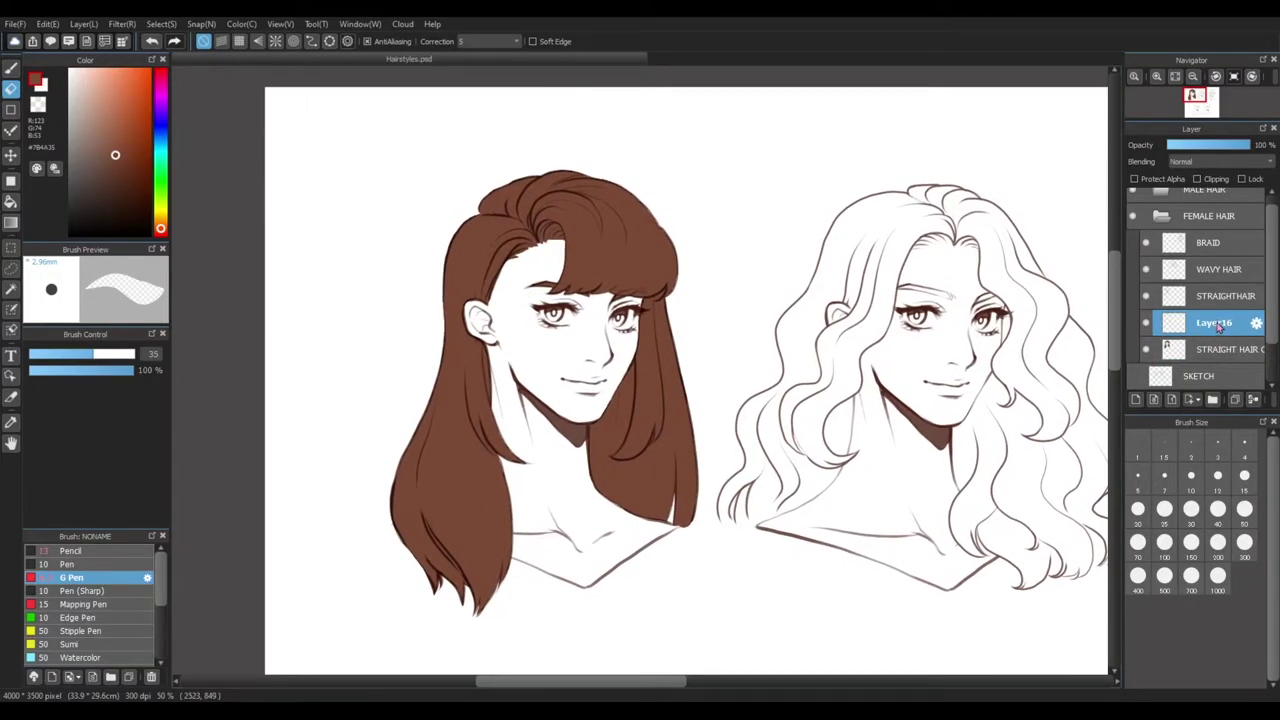
key("m")
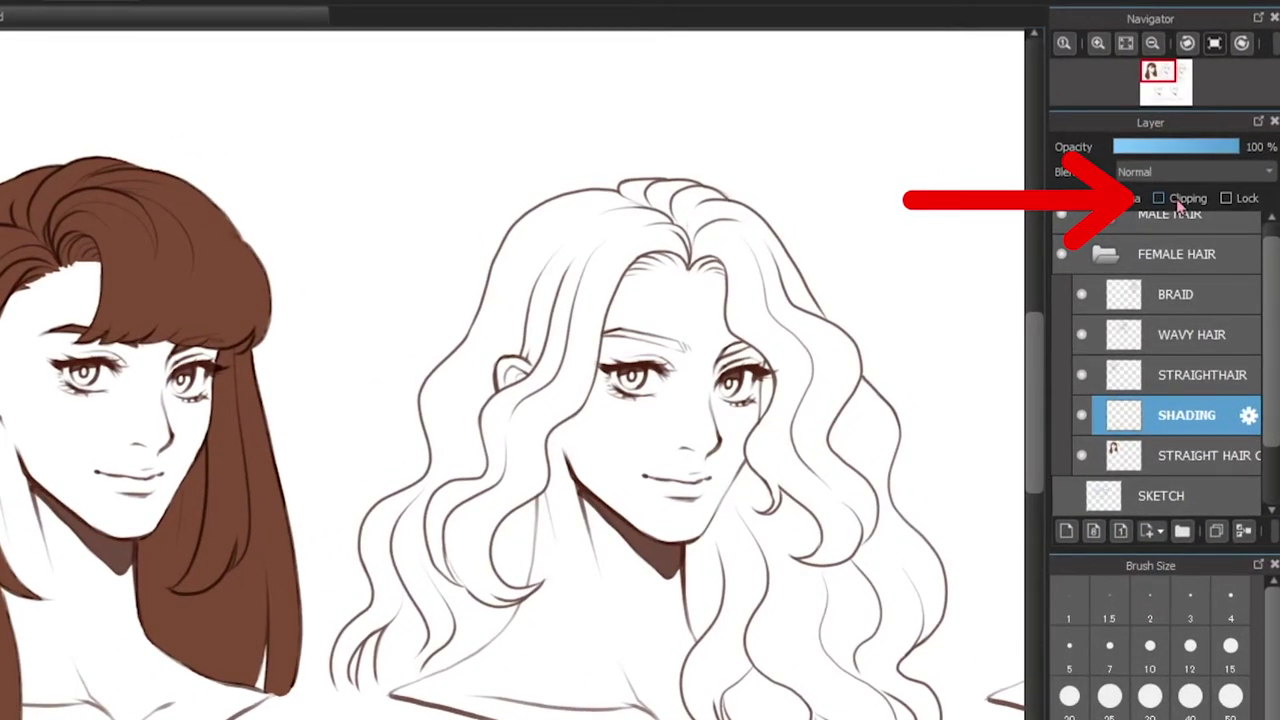
left_click(1178, 201)
Test the clipping by drawing dark brown strokes across the straight hair and past its outline on the SHADING layer
left_click_drag(465, 715, 647, 719)
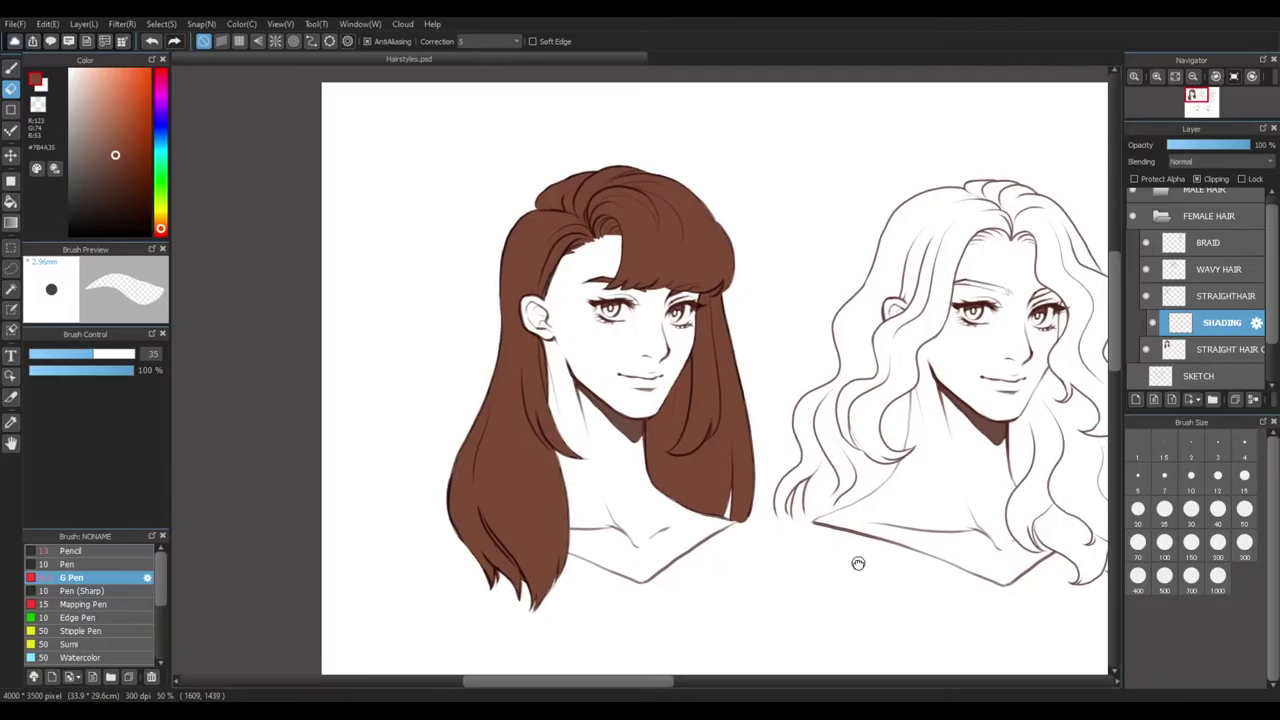
key("b")
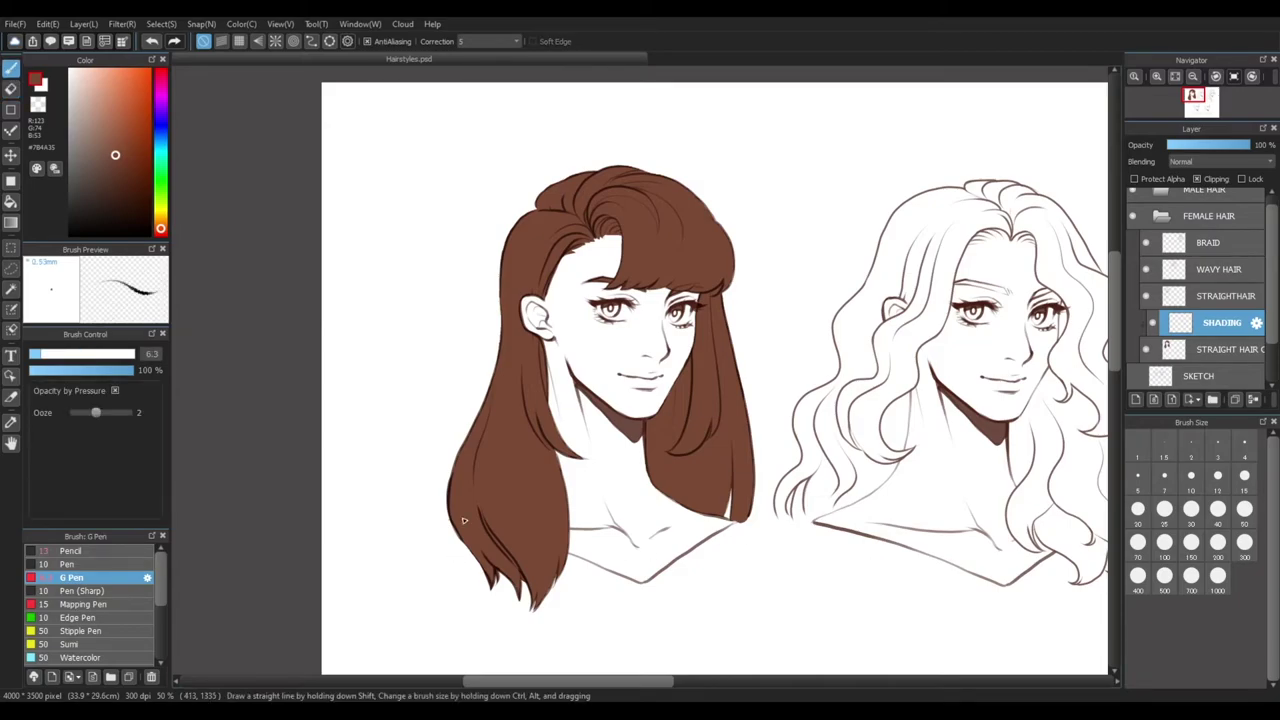
left_click_drag(130, 168, 112, 213)
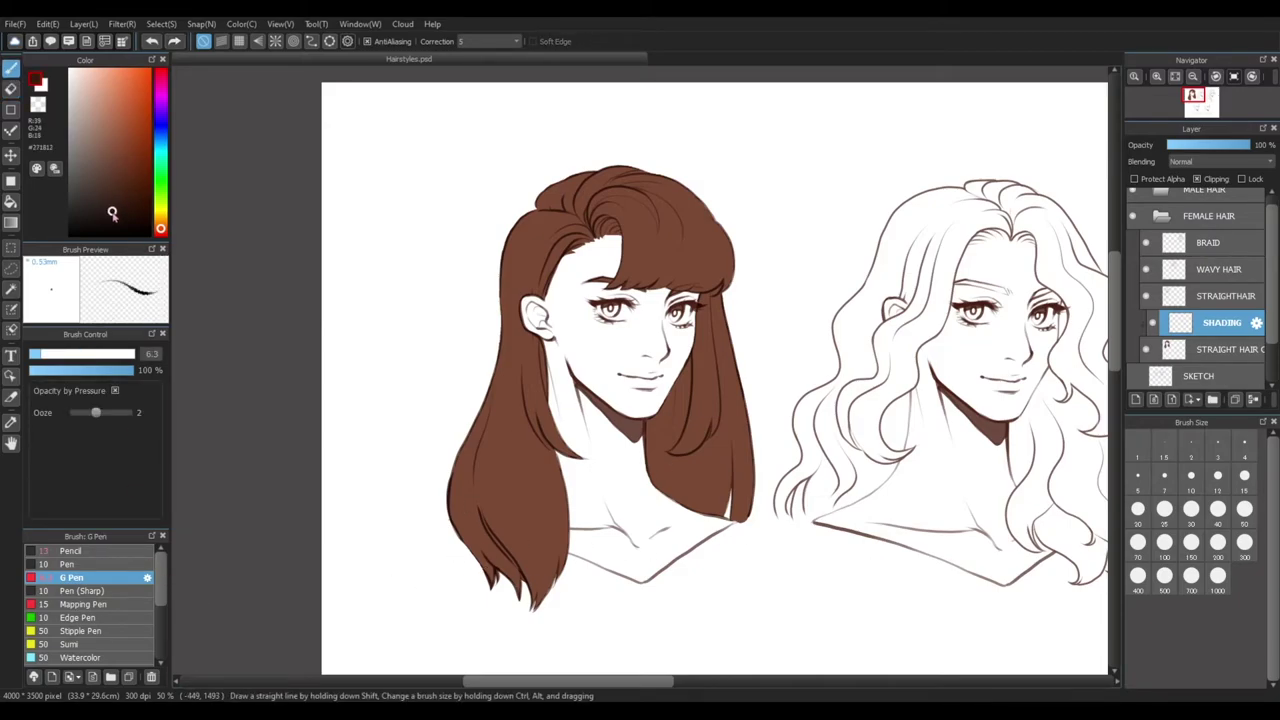
mouse_move(480, 271)
left_mouse_down()
mouse_move(808, 209)
mouse_move(588, 351)
mouse_move(475, 547)
mouse_move(567, 503)
left_mouse_up()
left_click_drag(649, 473, 751, 443)
left_click_drag(485, 575, 567, 535)
mouse_move(679, 503)
left_mouse_down()
mouse_move(729, 491)
mouse_move(751, 467)
left_mouse_up()
left_click_drag(687, 361, 731, 355)
left_click_drag(453, 483, 551, 419)
left_click_drag(473, 431, 545, 395)
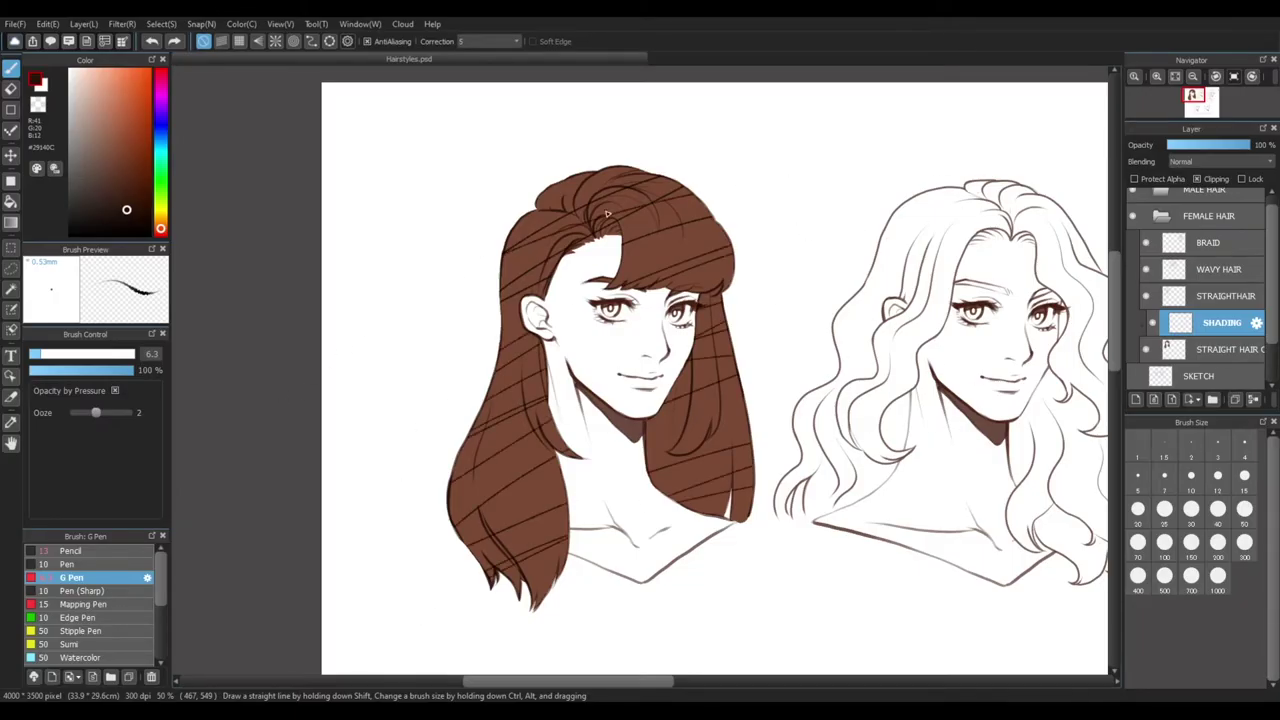
left_click_drag(566, 229, 683, 189)
left_click_drag(628, 283, 719, 249)
left_click_drag(664, 431, 743, 397)
left_click_drag(470, 541, 563, 482)
left_click_drag(688, 361, 739, 381)
mouse_move(574, 176)
left_mouse_down()
mouse_move(534, 231)
mouse_move(587, 225)
left_mouse_up()
left_click_drag(591, 223, 637, 209)
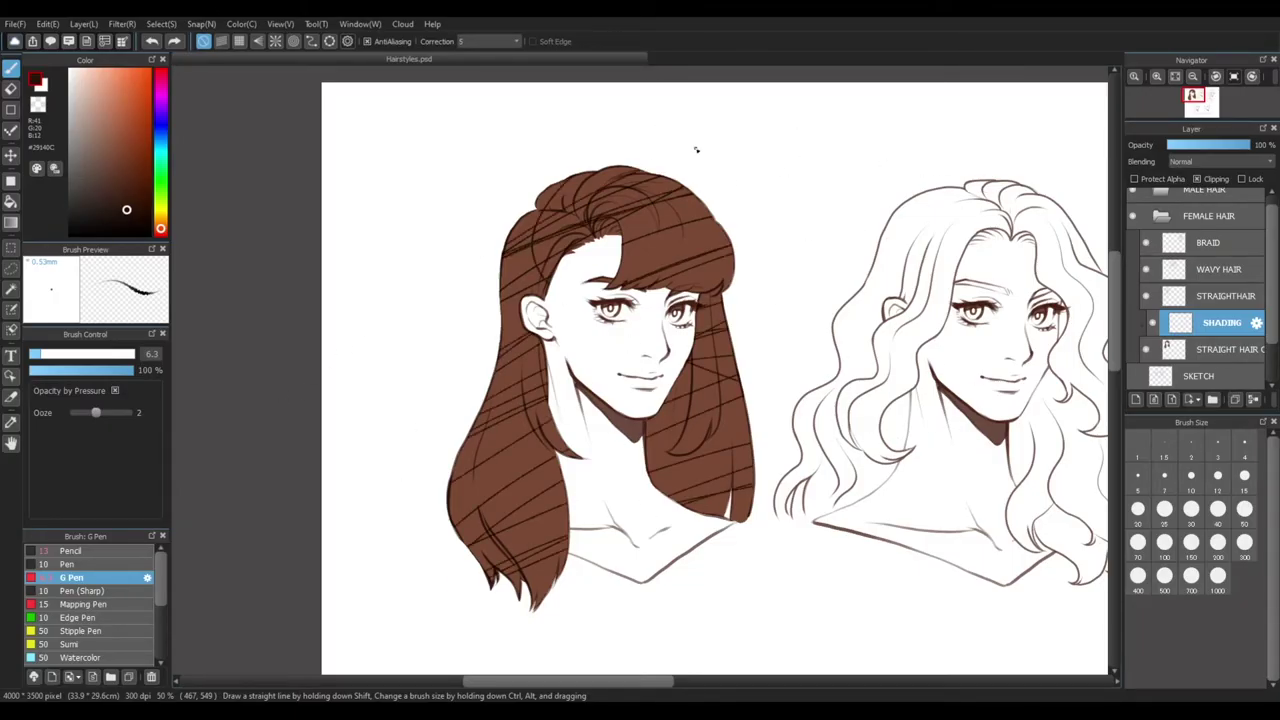
mouse_move(697, 150)
left_mouse_down()
mouse_move(449, 340)
mouse_move(776, 212)
left_mouse_up()
left_click_drag(634, 288, 684, 270)
left_click_drag(696, 268, 734, 256)
left_click_drag(458, 456, 520, 412)
left_click_drag(696, 326, 724, 312)
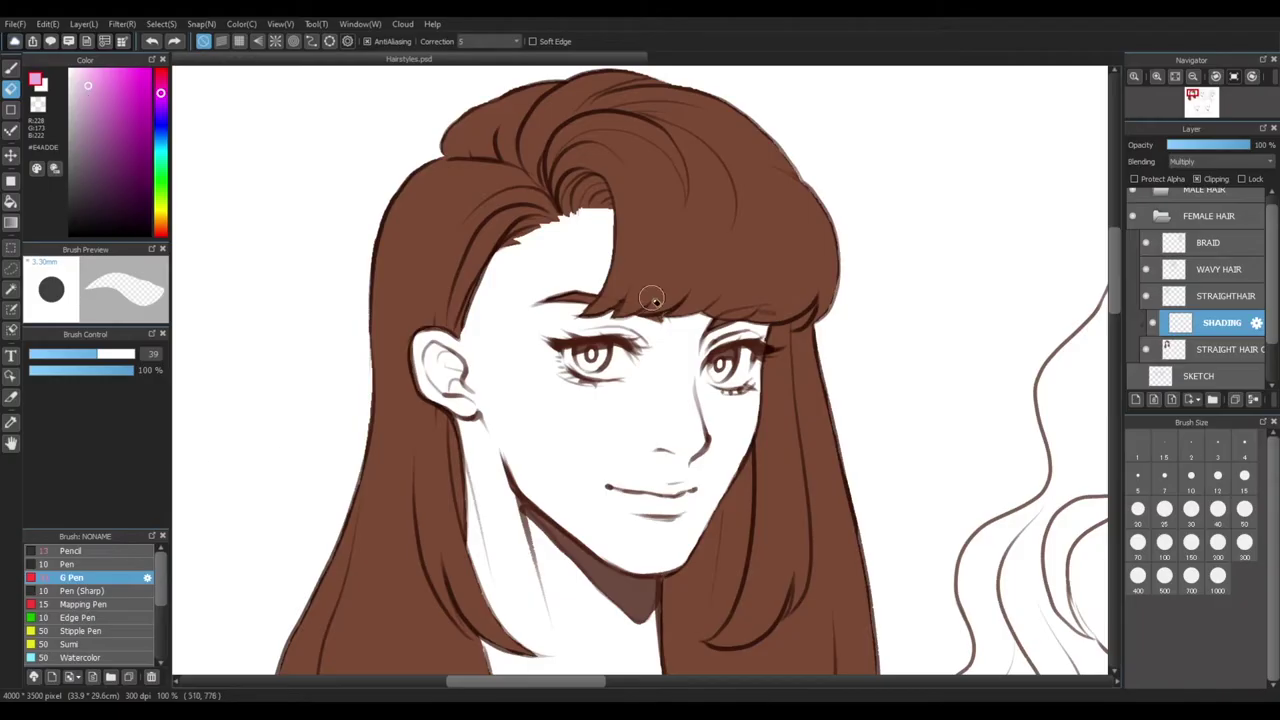
Shade the hairline between the ear and the parting on the Multiply SHADING layer with pink #E4ADDE and the G Pen
key("l")
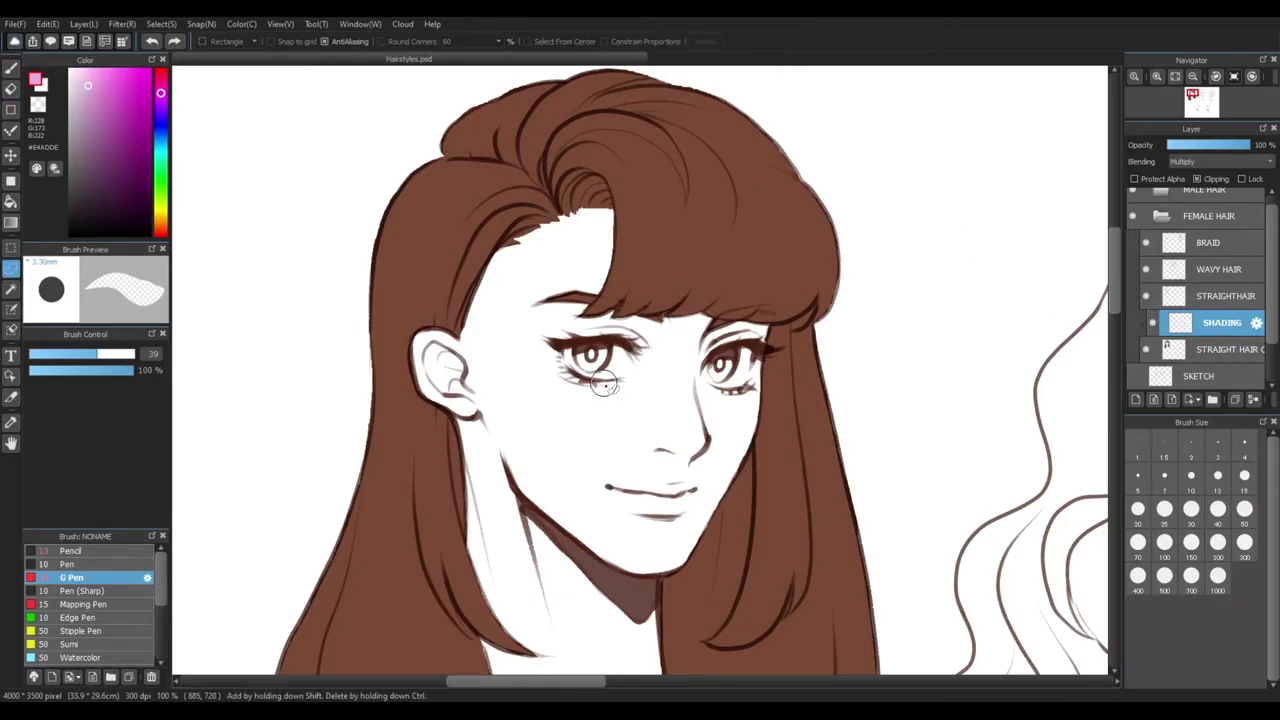
scroll(604, 385, "up", 2)
key("b")
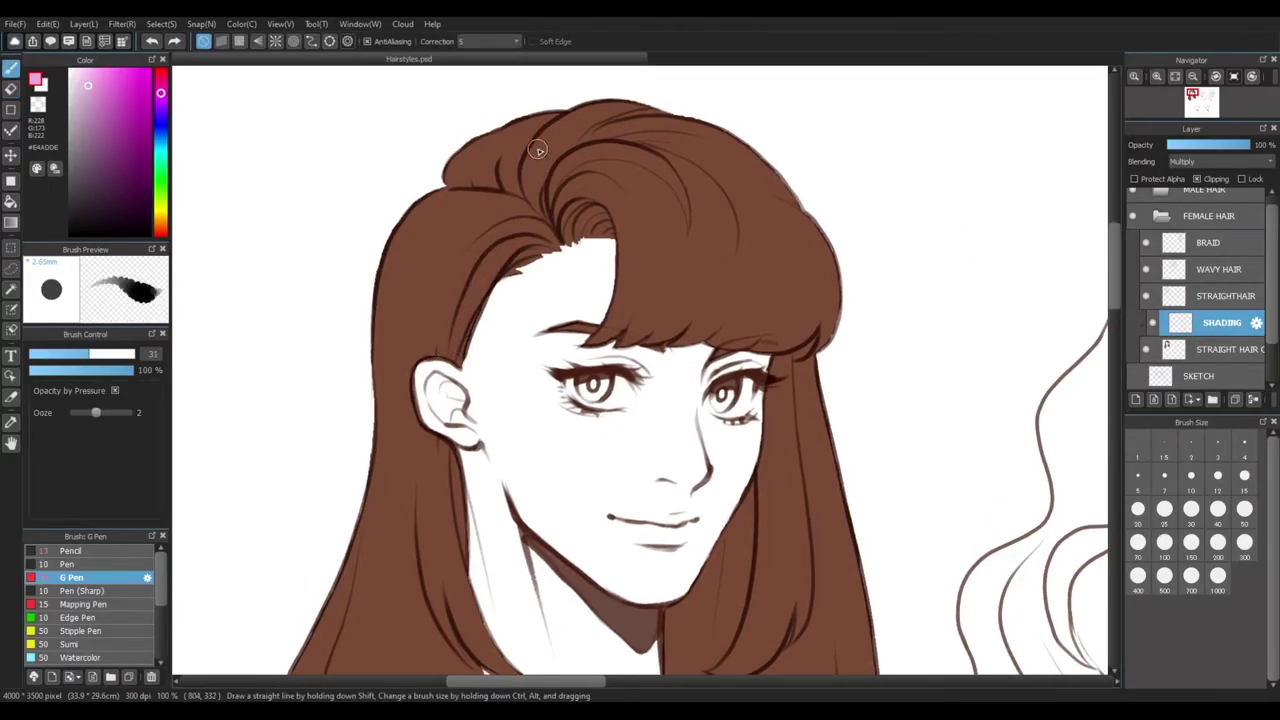
mouse_move(458, 346)
left_mouse_down()
mouse_move(486, 271)
mouse_move(558, 242)
mouse_move(482, 274)
mouse_move(491, 262)
mouse_move(517, 279)
left_mouse_up()
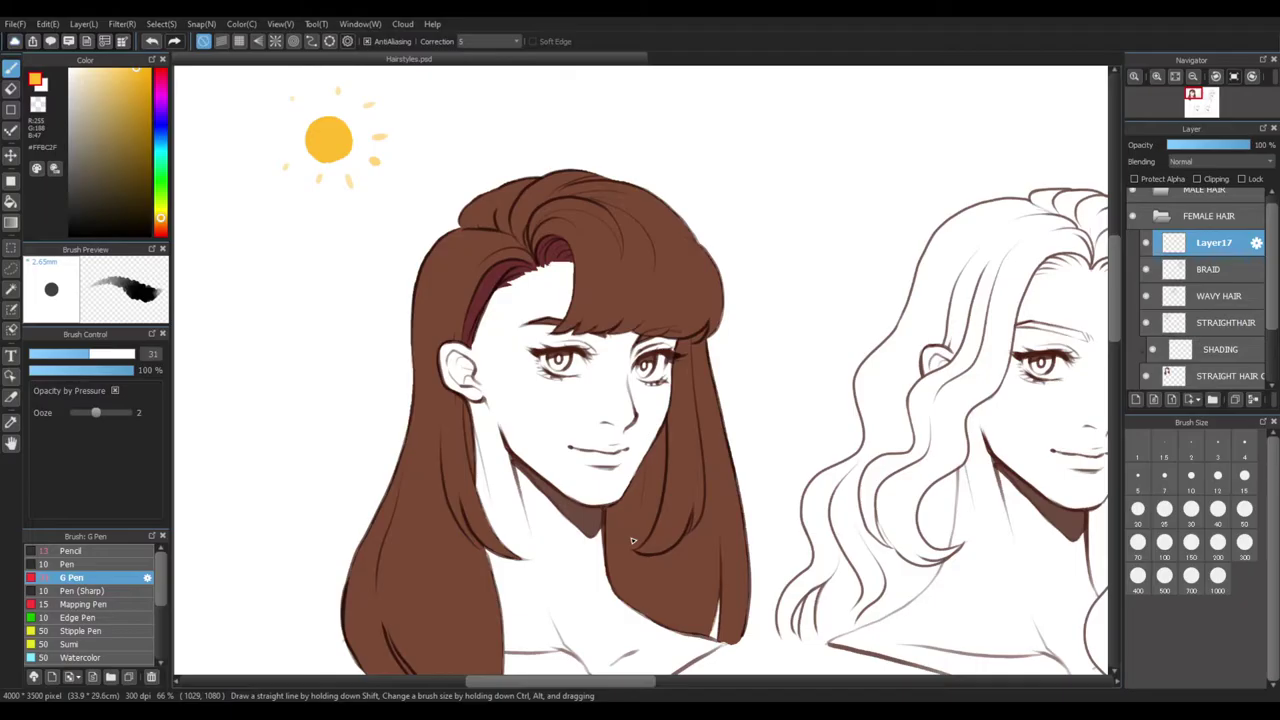
Shade the straight hair behind the neck and along the far-side locks on the SHADING layer with the G Pen in #D9ADE4
left_click_drag(718, 508, 754, 447)
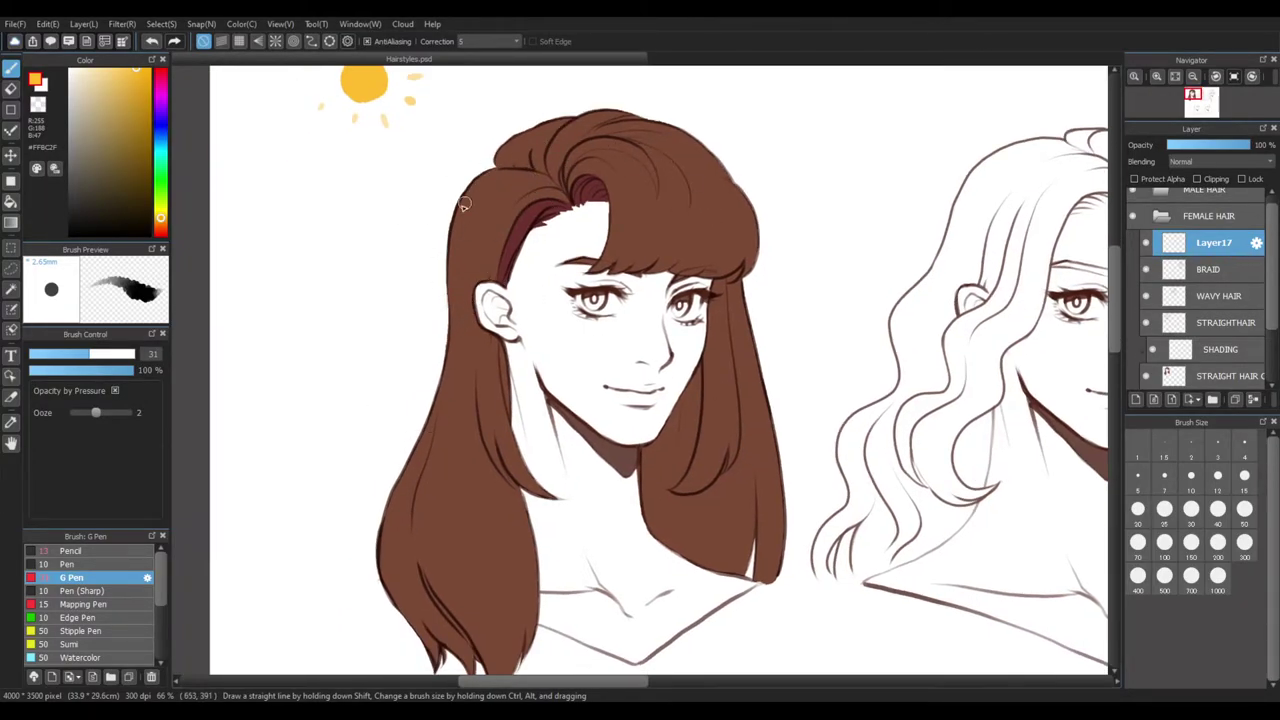
left_click_drag(690, 232, 668, 350)
left_click_drag(776, 450, 785, 384)
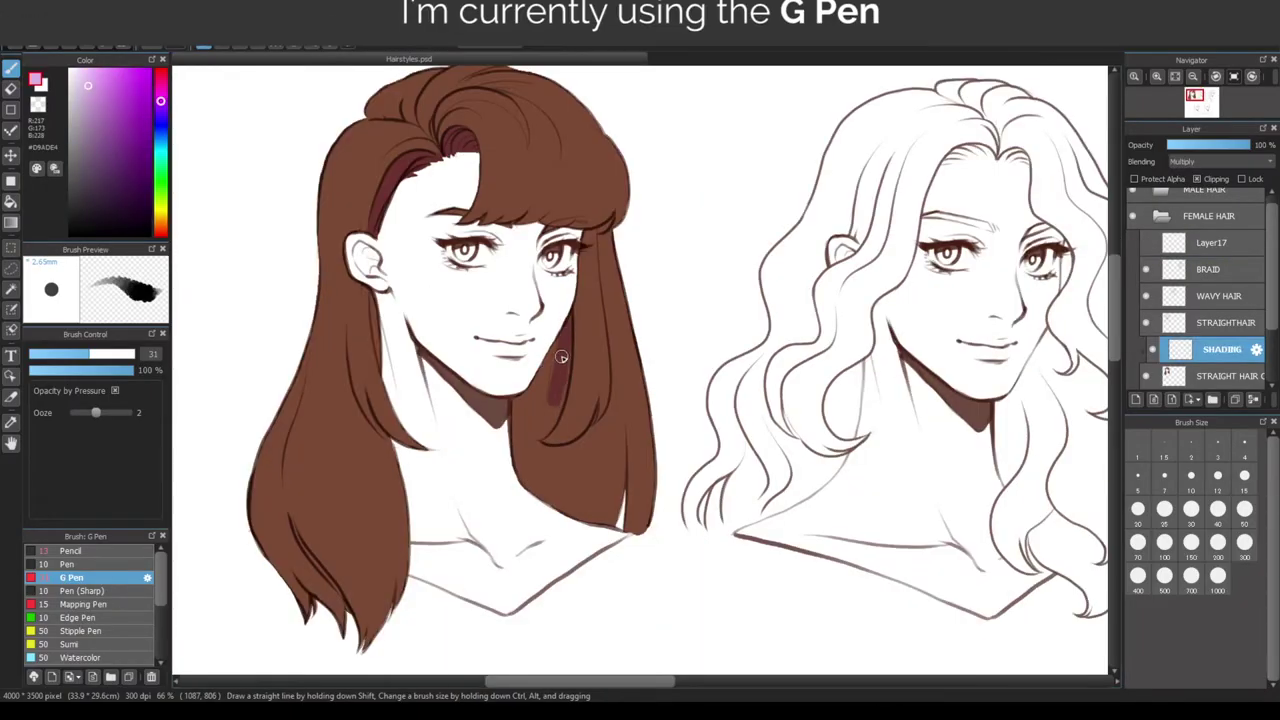
mouse_move(563, 354)
left_mouse_down()
mouse_move(520, 450)
mouse_move(555, 490)
left_mouse_up()
mouse_move(585, 250)
left_mouse_down()
mouse_move(557, 440)
mouse_move(590, 290)
left_mouse_up()
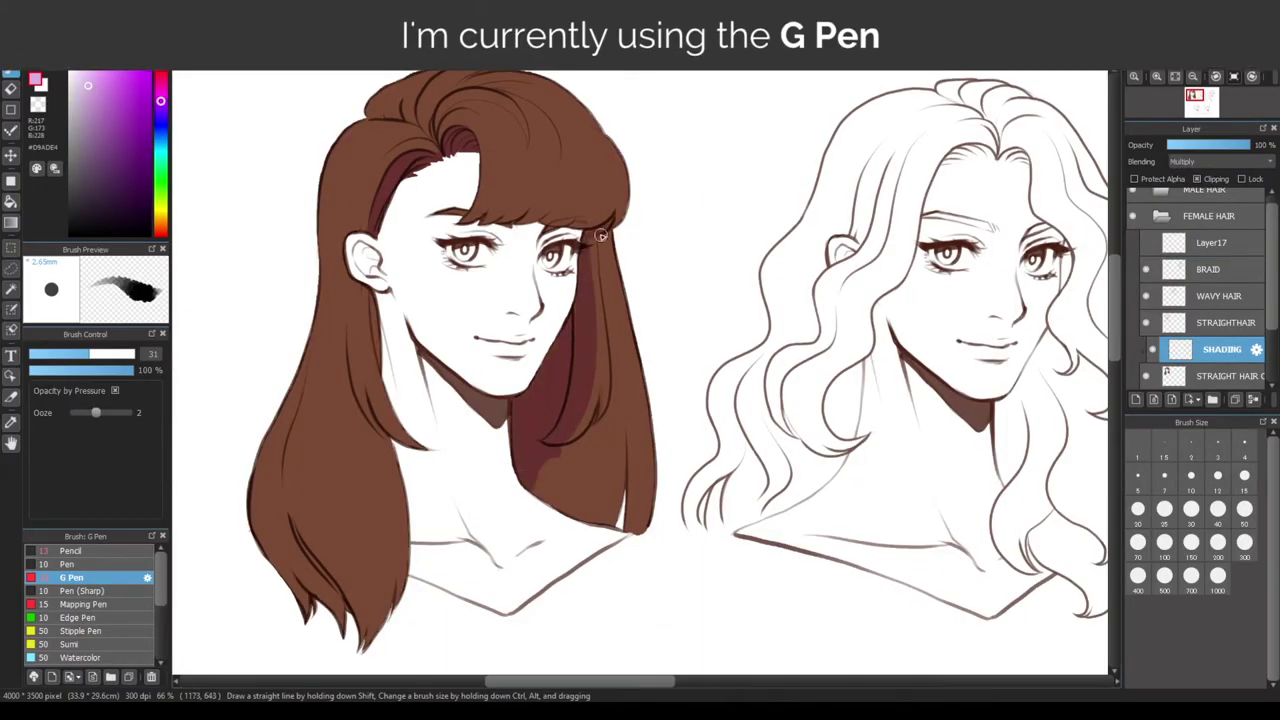
mouse_move(601, 230)
left_mouse_down()
mouse_move(620, 515)
mouse_move(537, 473)
left_mouse_up()
mouse_move(604, 440)
left_mouse_down()
mouse_move(574, 447)
mouse_move(632, 530)
left_mouse_up()
left_click_drag(795, 413, 829, 451)
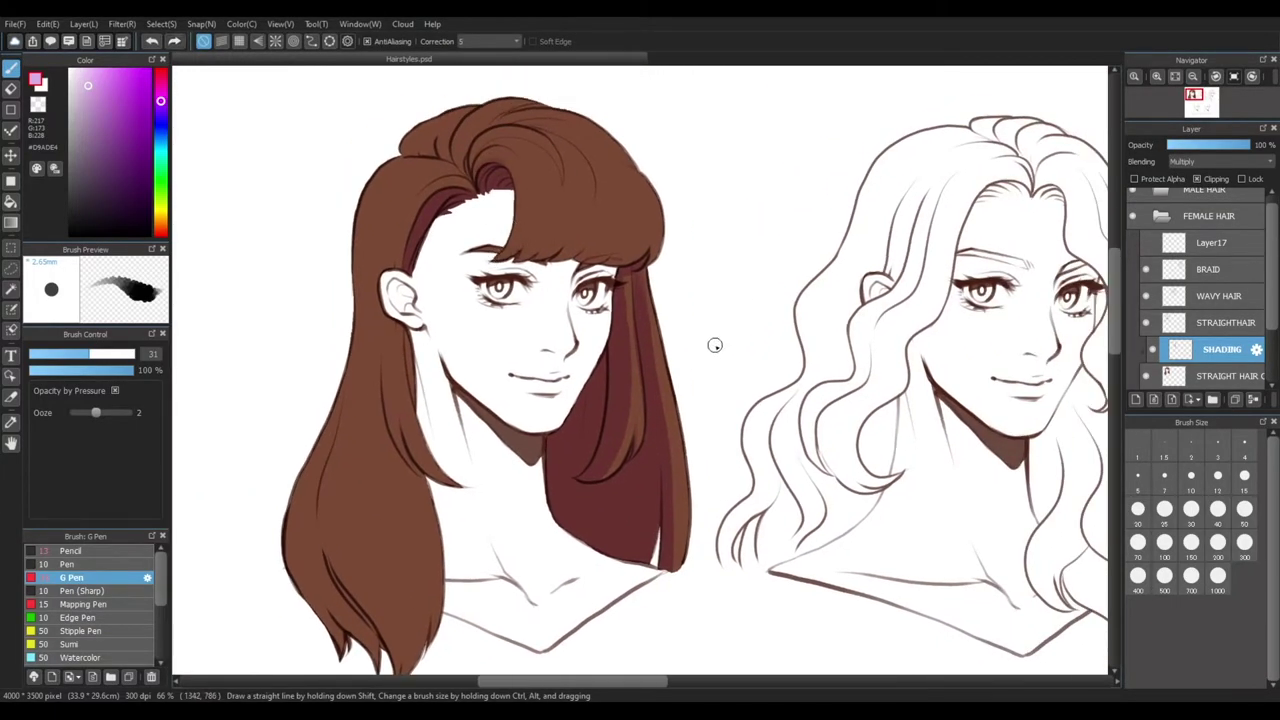
Shade individual strands across the crown and fringe on the SHADING layer, enlarging the G Pen up to size 52
left_click_drag(529, 223, 592, 341)
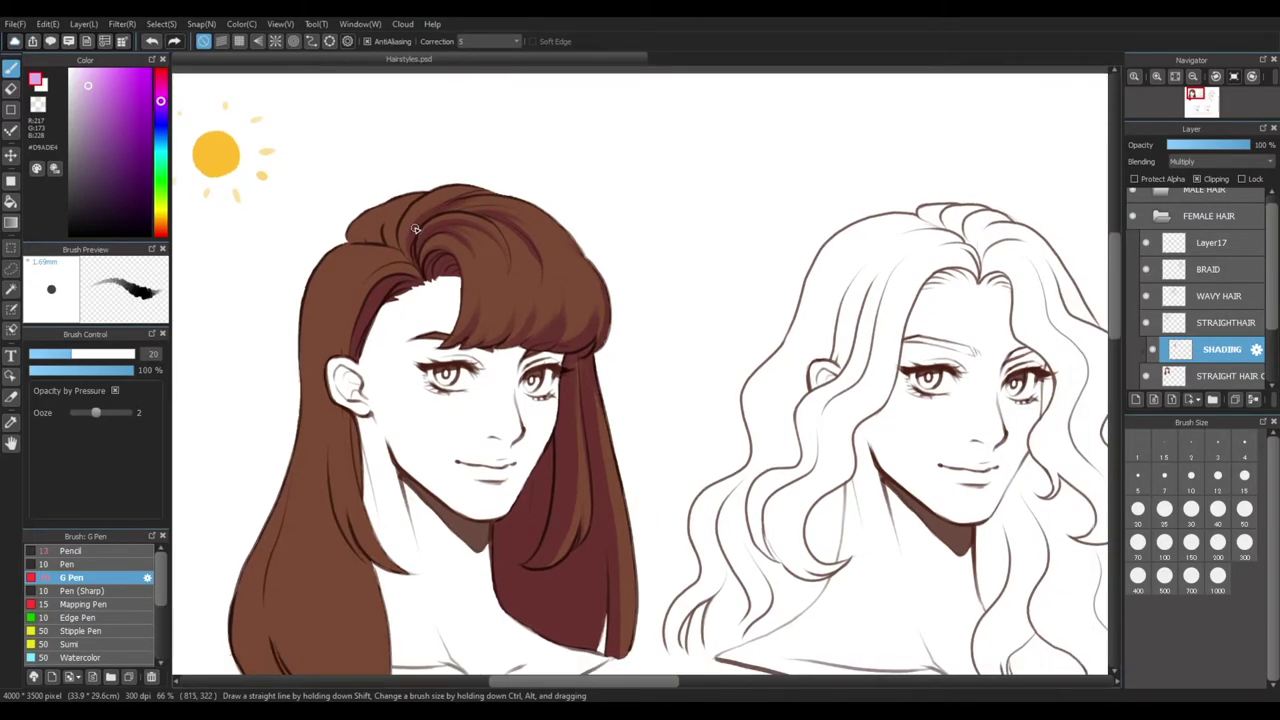
mouse_move(440, 203)
left_mouse_down()
mouse_move(522, 196)
mouse_move(458, 210)
mouse_move(531, 223)
left_mouse_up()
key("bracketright")
key("bracketright")
key("bracketright")
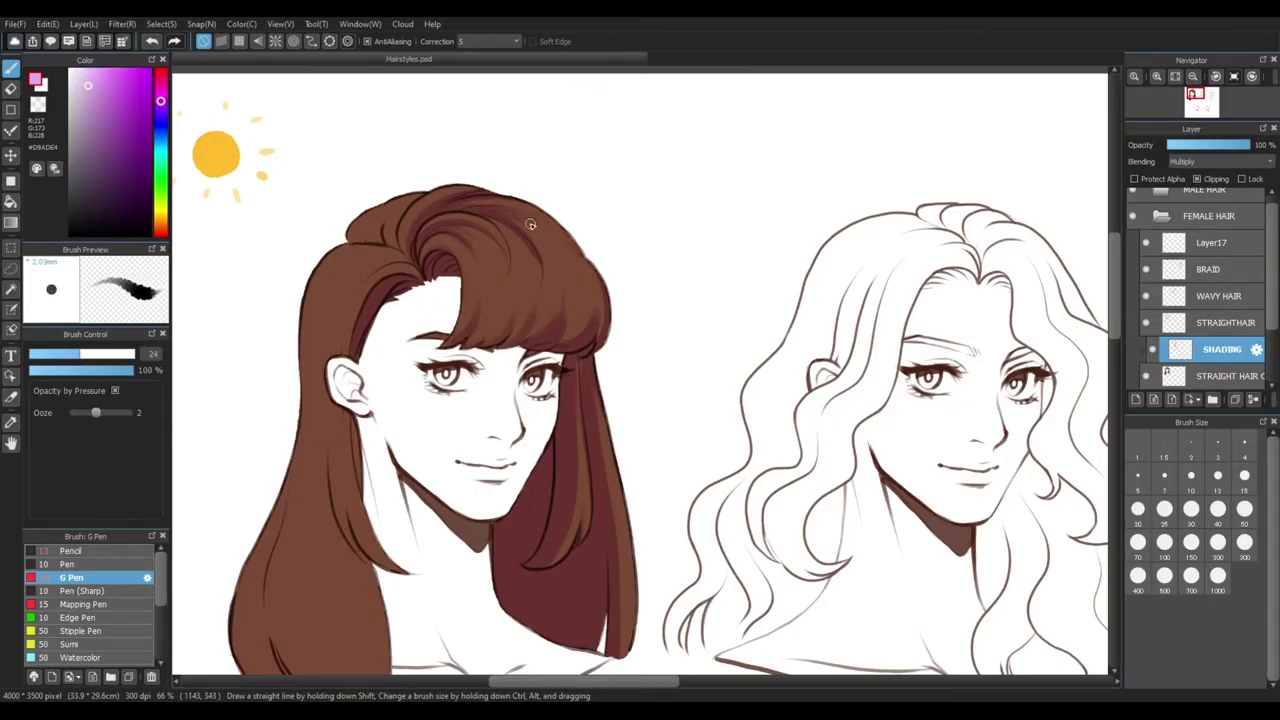
key("bracketright")
key("bracketright")
key("bracketright")
key("bracketright")
key("bracketright")
key("bracketright")
key("bracketright")
key("bracketright")
key("bracketright")
key("bracketright")
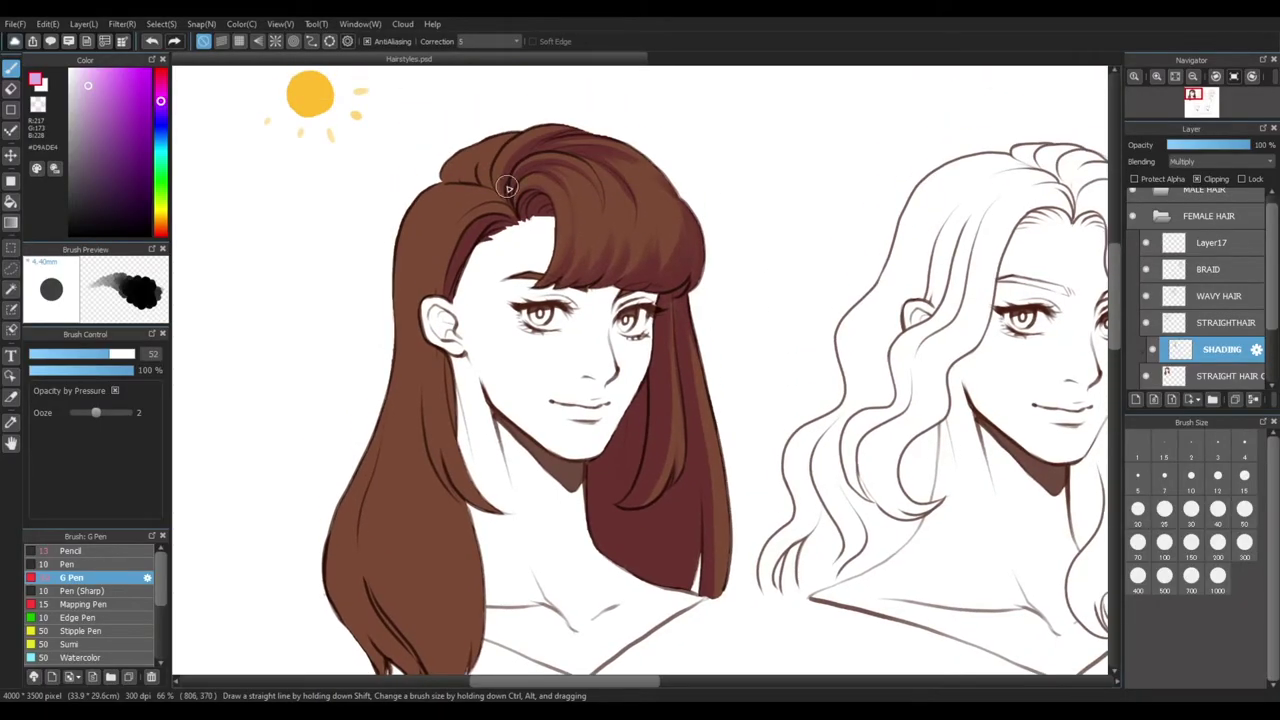
Shade the strands running from the parting down to the ear with the G Pen reduced to size 38
key("bracketleft")
key("bracketleft")
key("bracketleft")
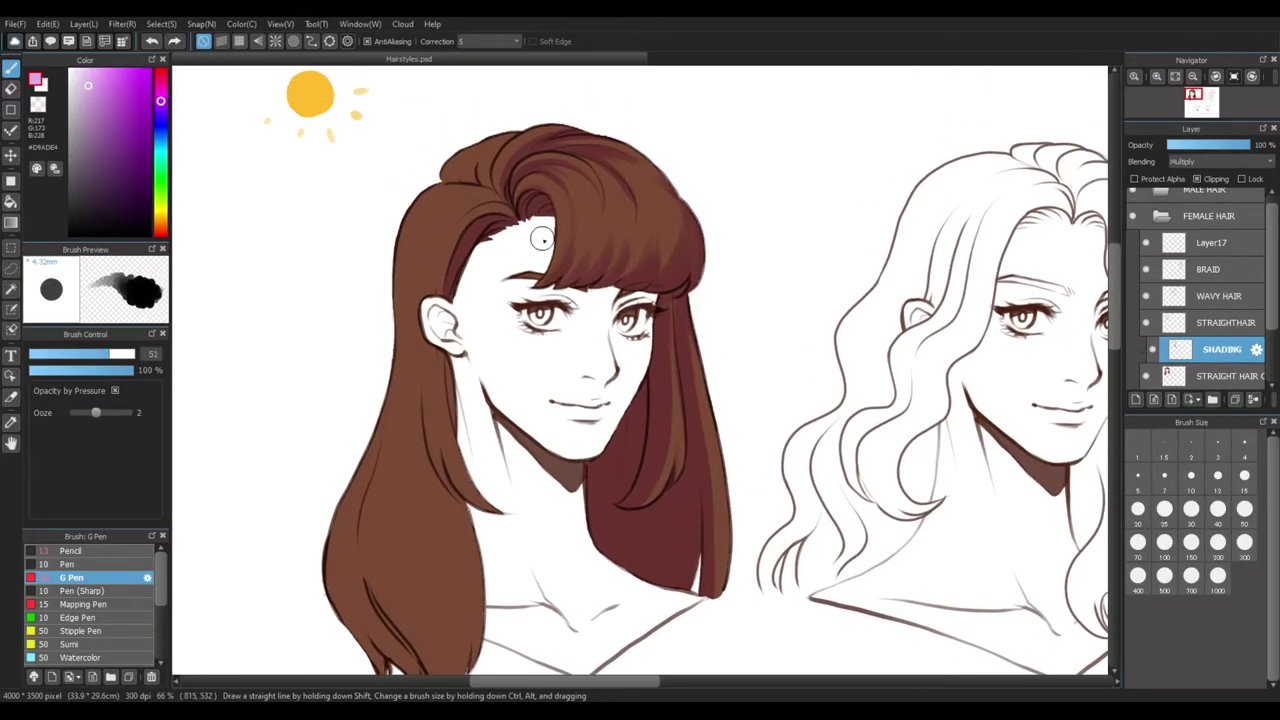
left_click_drag(508, 202, 463, 214)
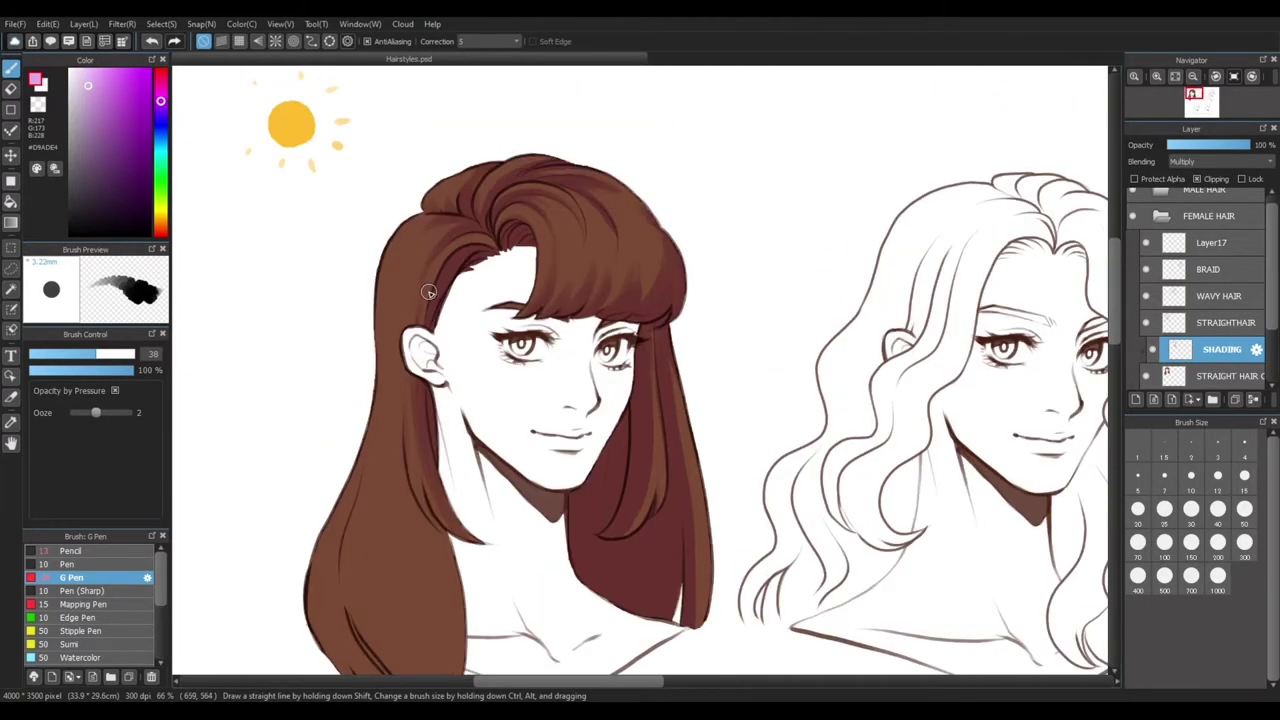
key("e")
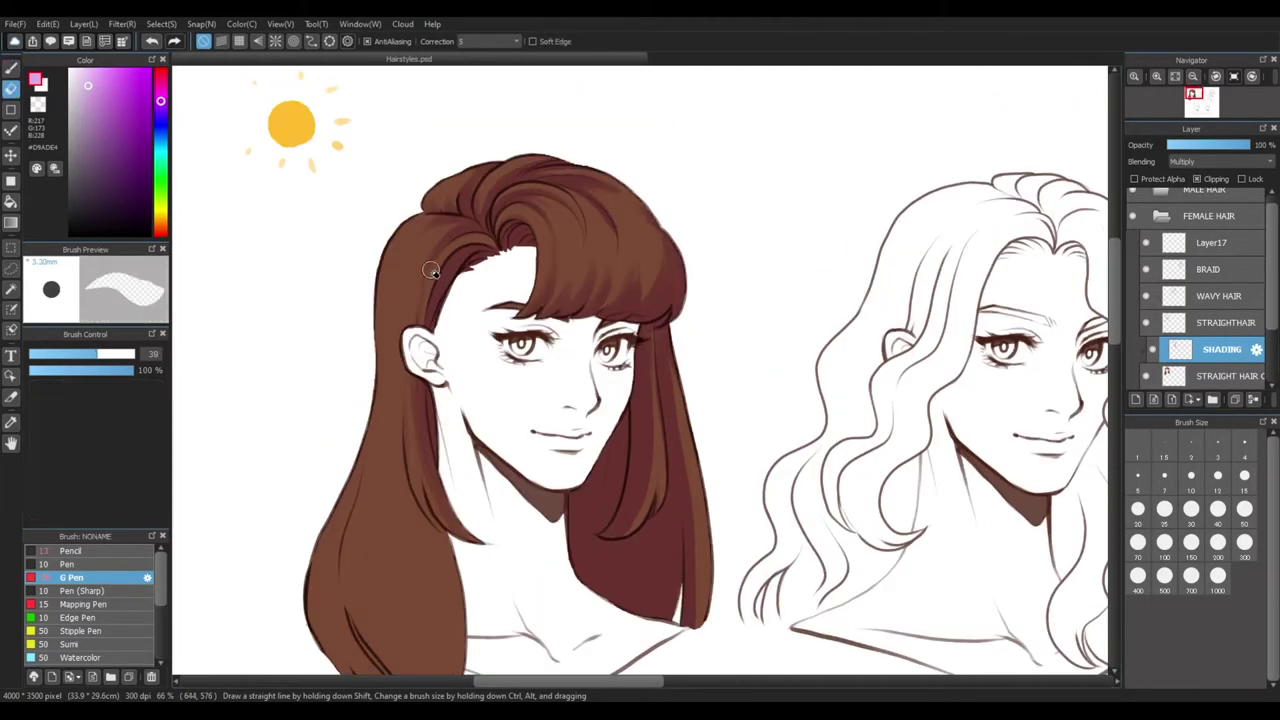
key("b")
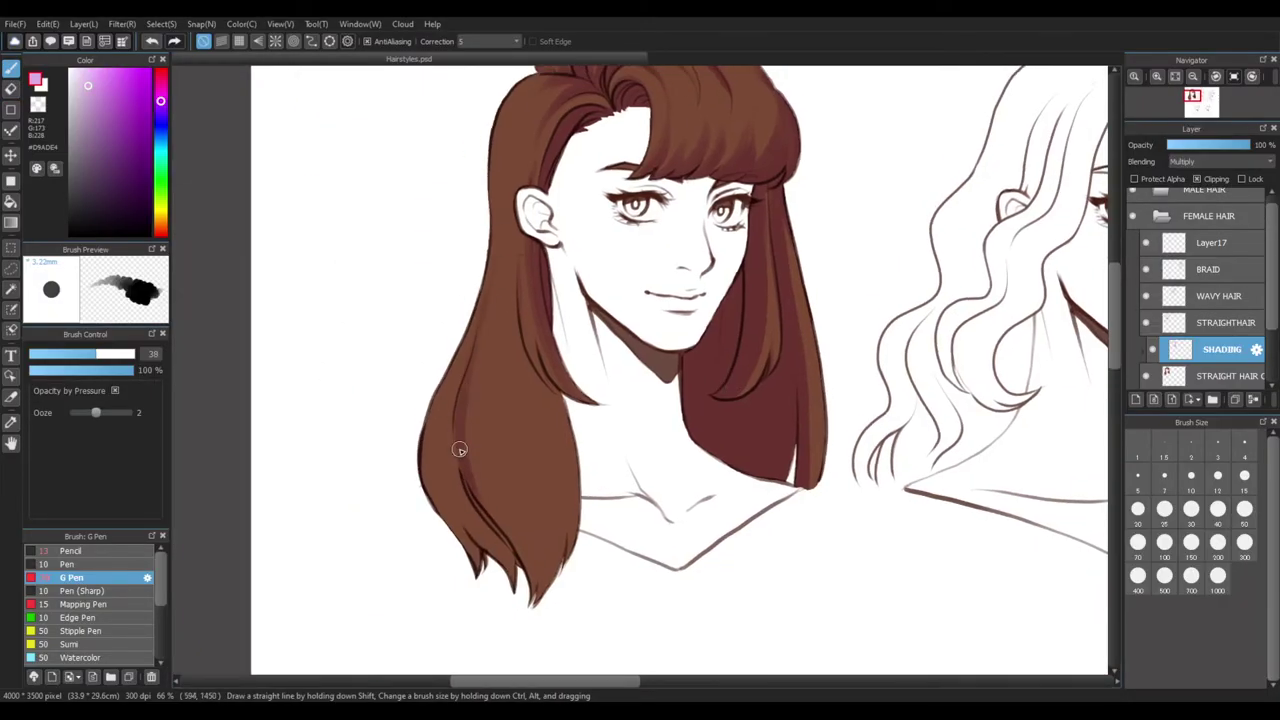
Shade the long near-side lock down to its tips, and toggle the SHADING layer's visibility to compare
mouse_move(457, 443)
left_mouse_down()
mouse_move(530, 596)
mouse_move(580, 491)
left_mouse_up()
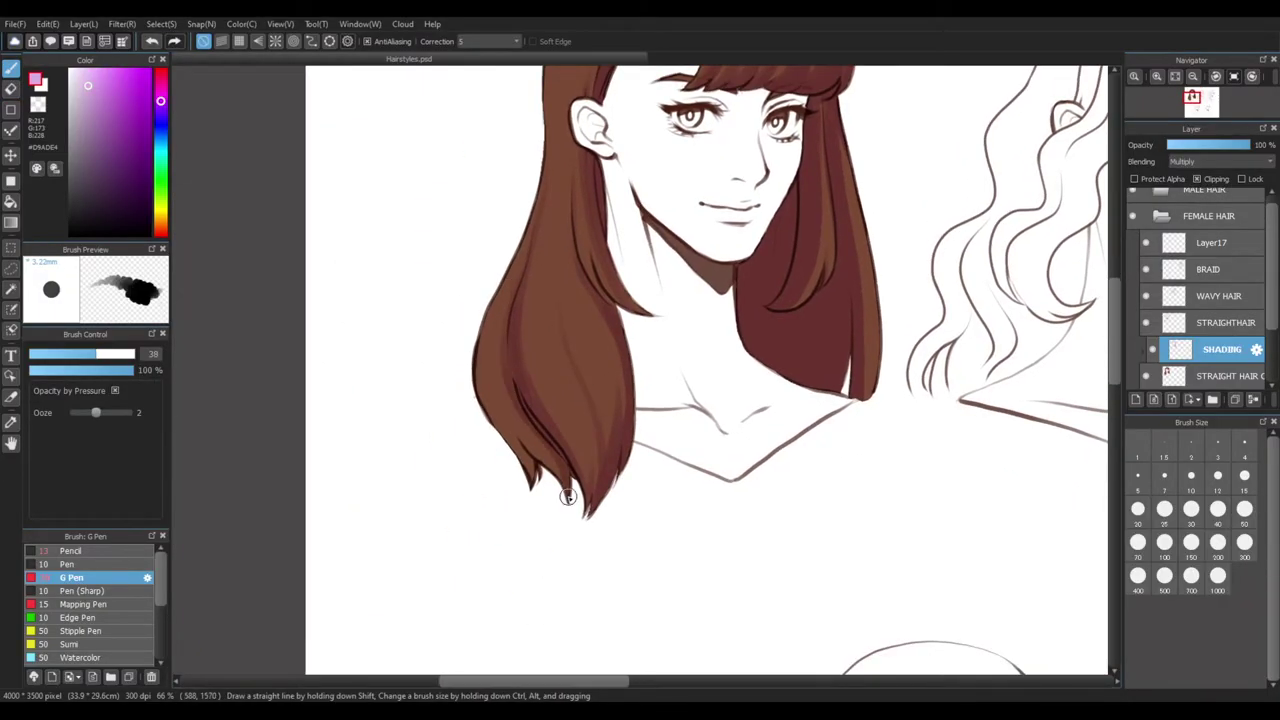
left_click_drag(555, 300, 549, 434)
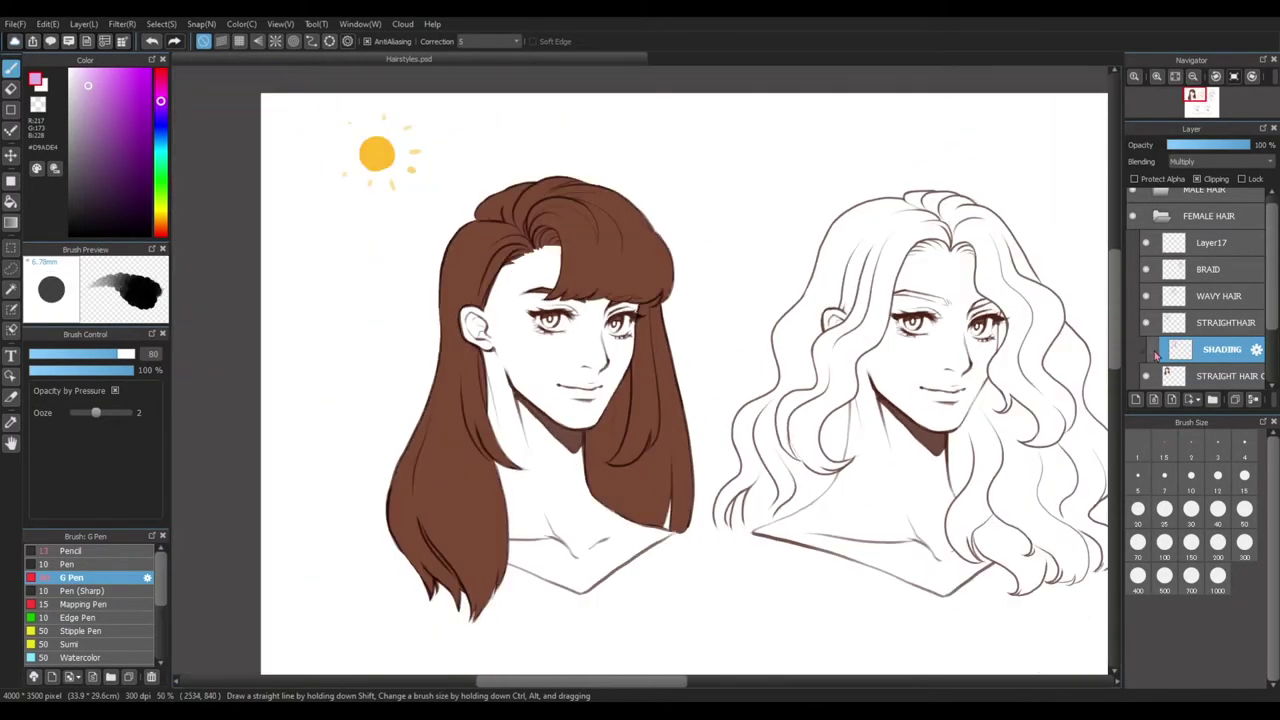
left_click(1152, 352)
left_click(1152, 352)
left_click(1152, 352)
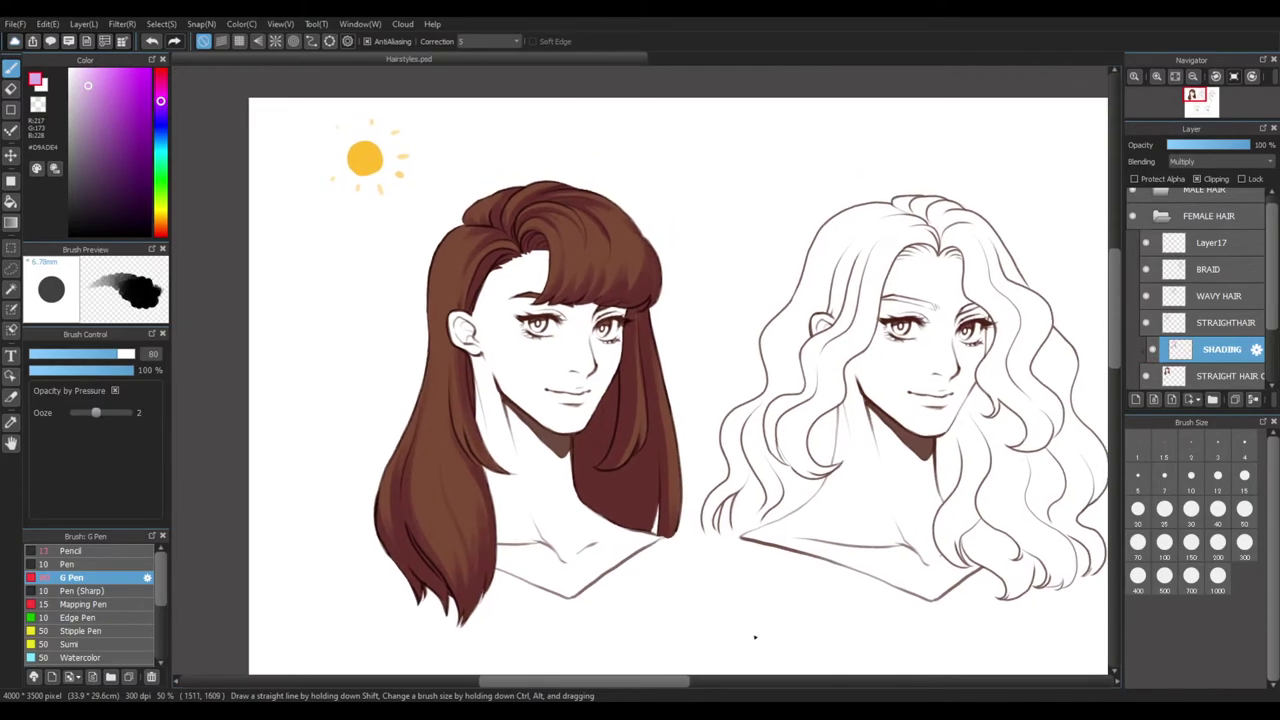
Add a clipped Multiply layer above SHADING and paint a deeper shadow in the hair behind the jaw and neck
left_click(1136, 399)
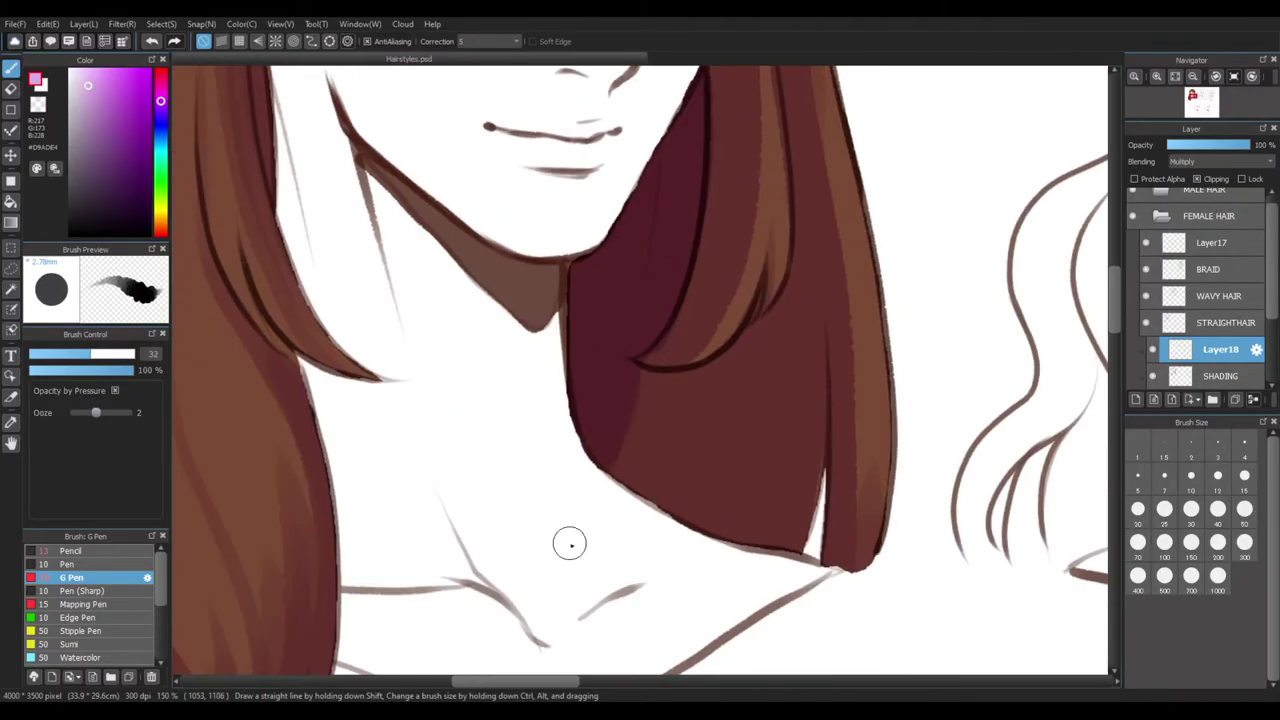
left_click_drag(615, 485, 675, 360)
key("ctrl+minus")
left_click_drag(753, 297, 628, 391)
left_click_drag(580, 268, 571, 423)
mouse_move(728, 514)
left_mouse_down()
mouse_move(717, 463)
mouse_move(717, 549)
left_mouse_up()
key("[")
mouse_move(579, 214)
left_mouse_down()
mouse_move(578, 299)
mouse_move(540, 486)
left_mouse_up()
Reduce the G Pen to size 16 and darken the hair under the fringe beside the far eye
key("[")
key("[")
key("[")
key("[")
key("[")
key("[")
key("[")
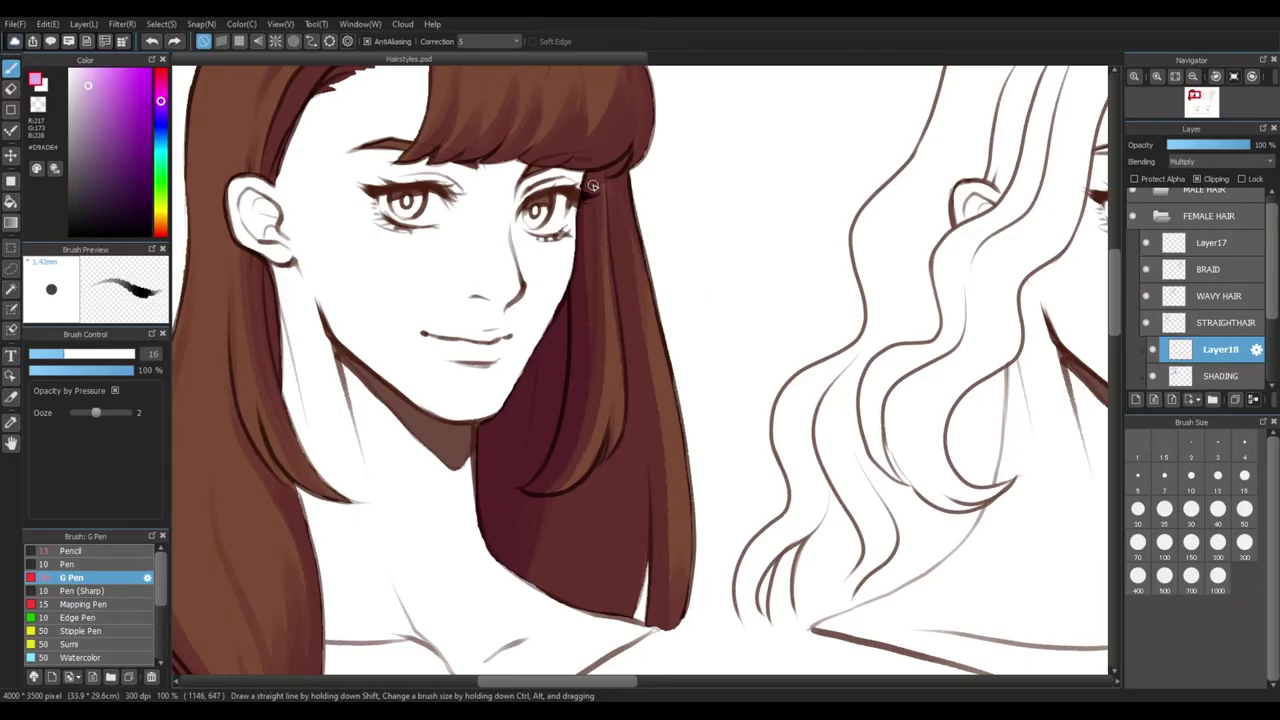
left_click_drag(595, 174, 594, 194)
left_click_drag(670, 289, 666, 217)
left_click_drag(704, 418, 734, 440)
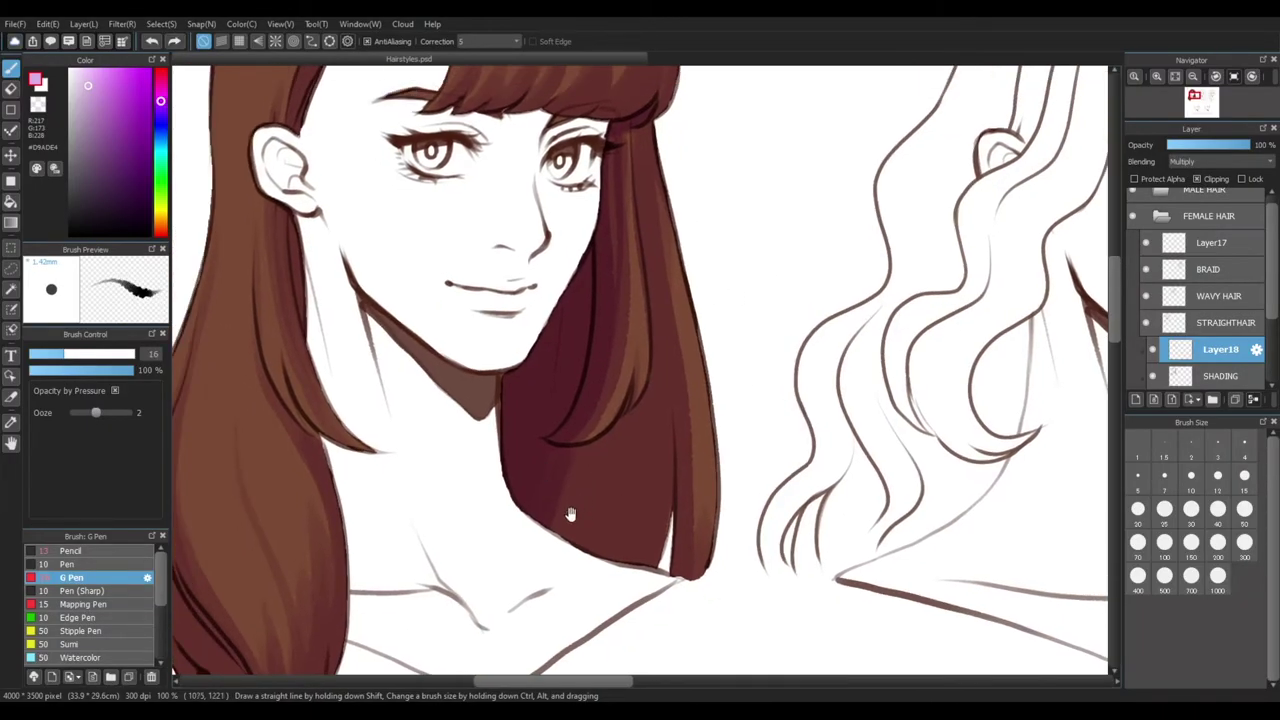
left_click_drag(735, 484, 718, 548)
key("l")
left_click_drag(566, 468, 620, 480)
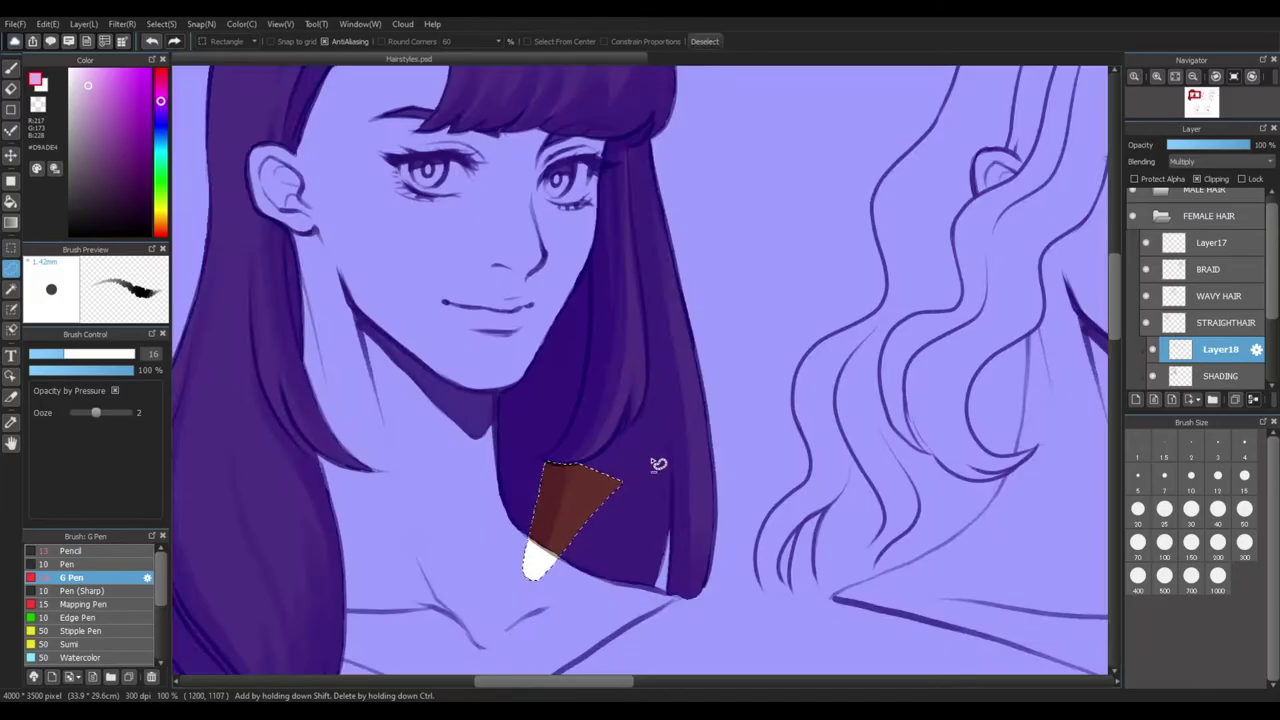
key("ctrl+d")
Paint thin dark strands through the straight hair on SHADEING2 with the G Pen at size 23, and toggle the layer to compare
mouse_move(553, 443)
left_mouse_down()
mouse_move(592, 326)
mouse_move(574, 306)
left_mouse_up()
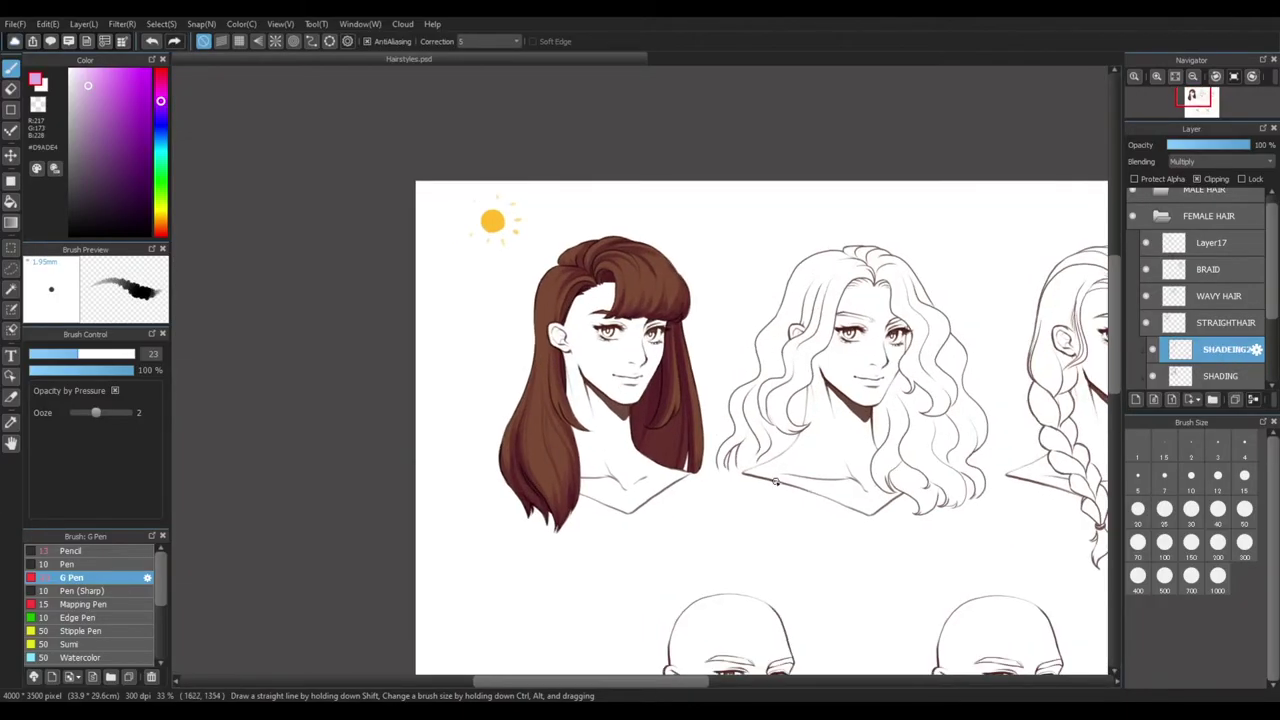
key("ctrl+plus")
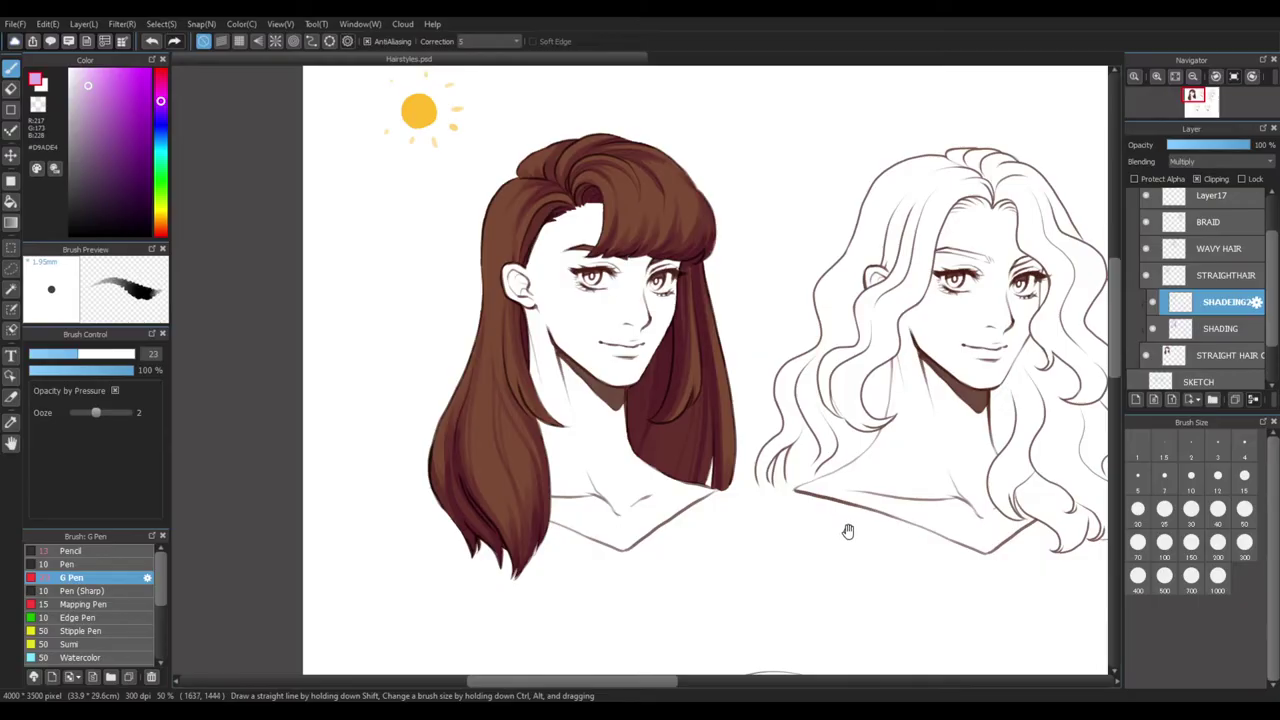
left_click_drag(848, 528, 828, 548)
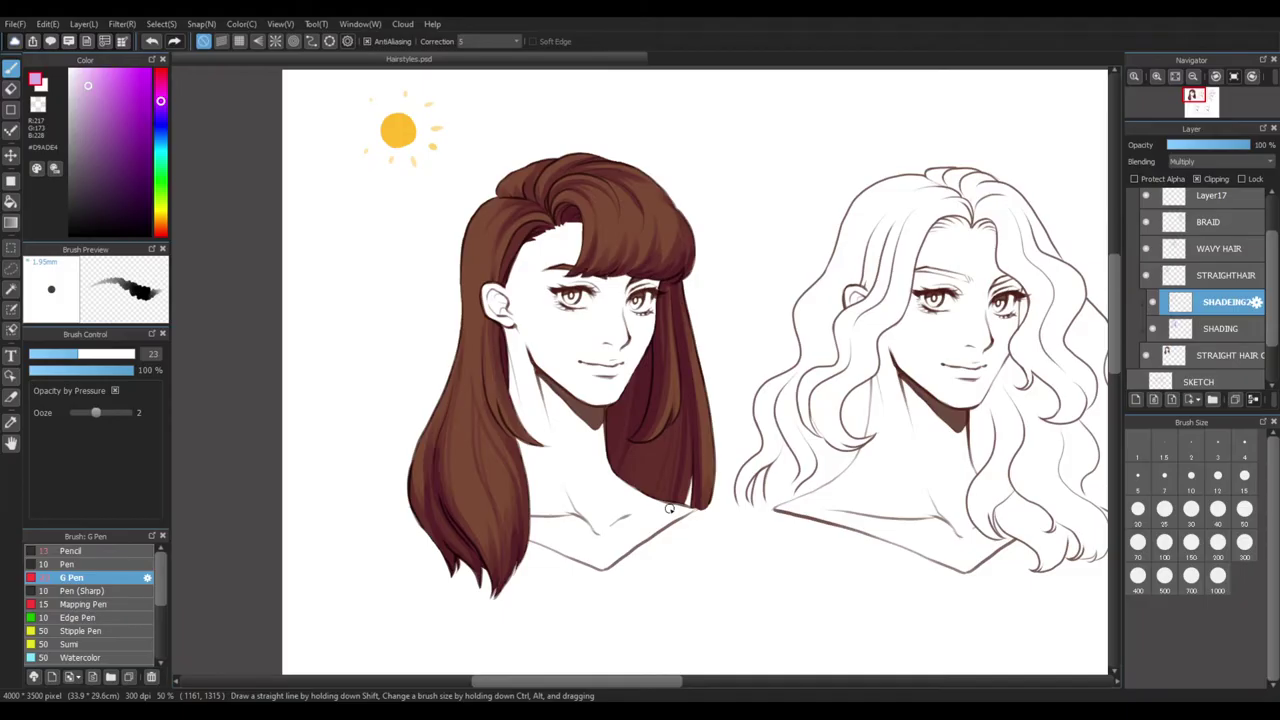
left_click_drag(1003, 452, 908, 424)
left_click_drag(866, 364, 886, 426)
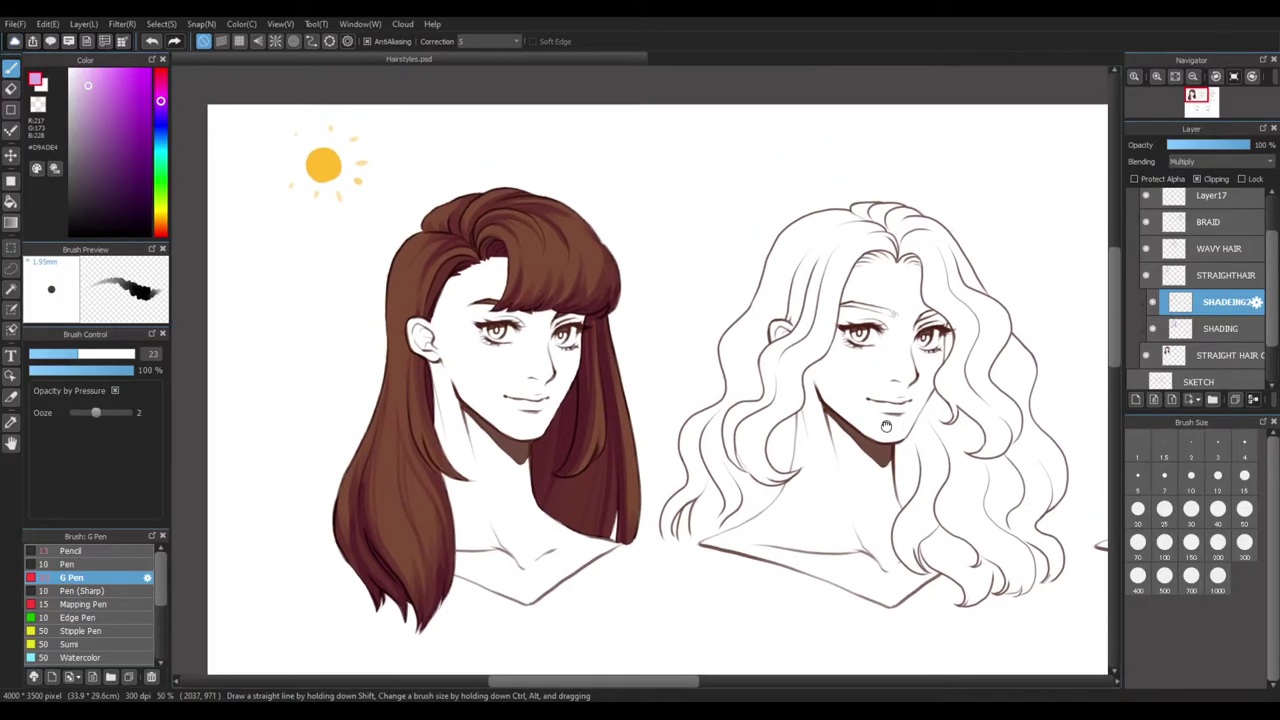
scroll(888, 427, "up", 2)
left_click_drag(586, 419, 692, 482)
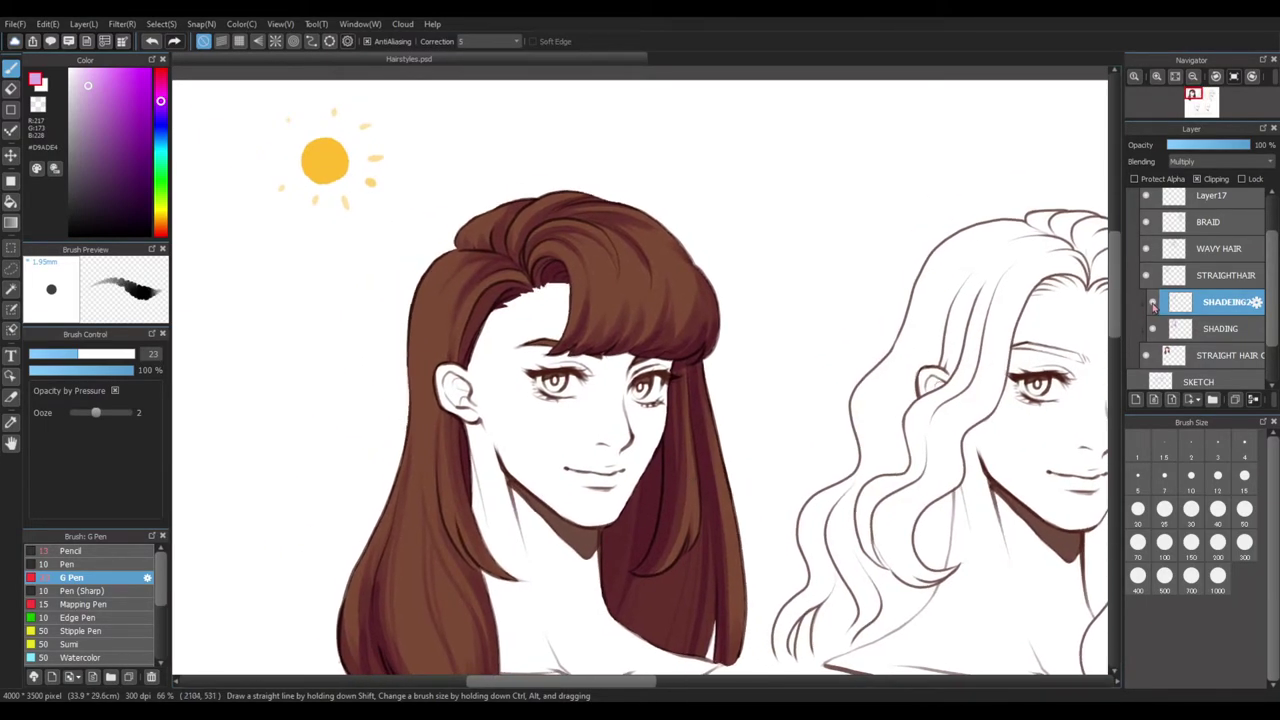
left_click(1153, 303)
left_click(1153, 303)
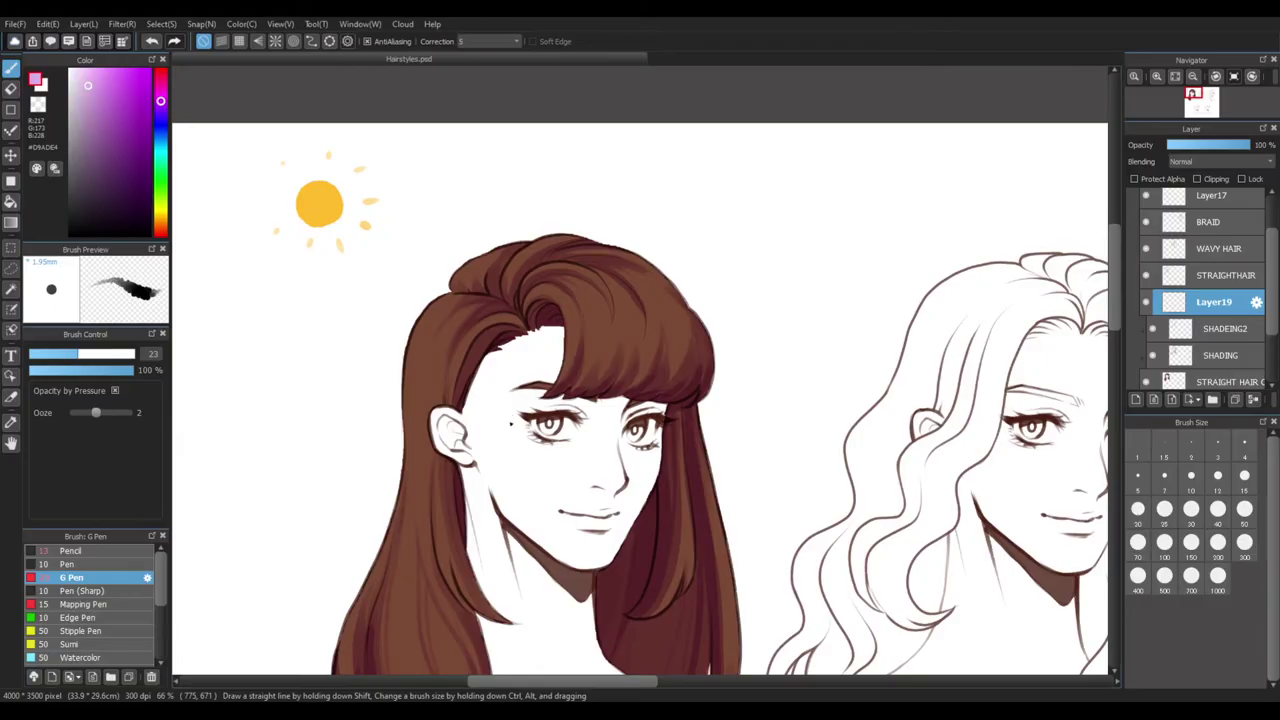
Add a Normal layer above SHADEING2 and lasso jagged highlight shapes across the side of the crown and the fringe
key("e")
left_click_drag(620, 563, 685, 521)
key("l")
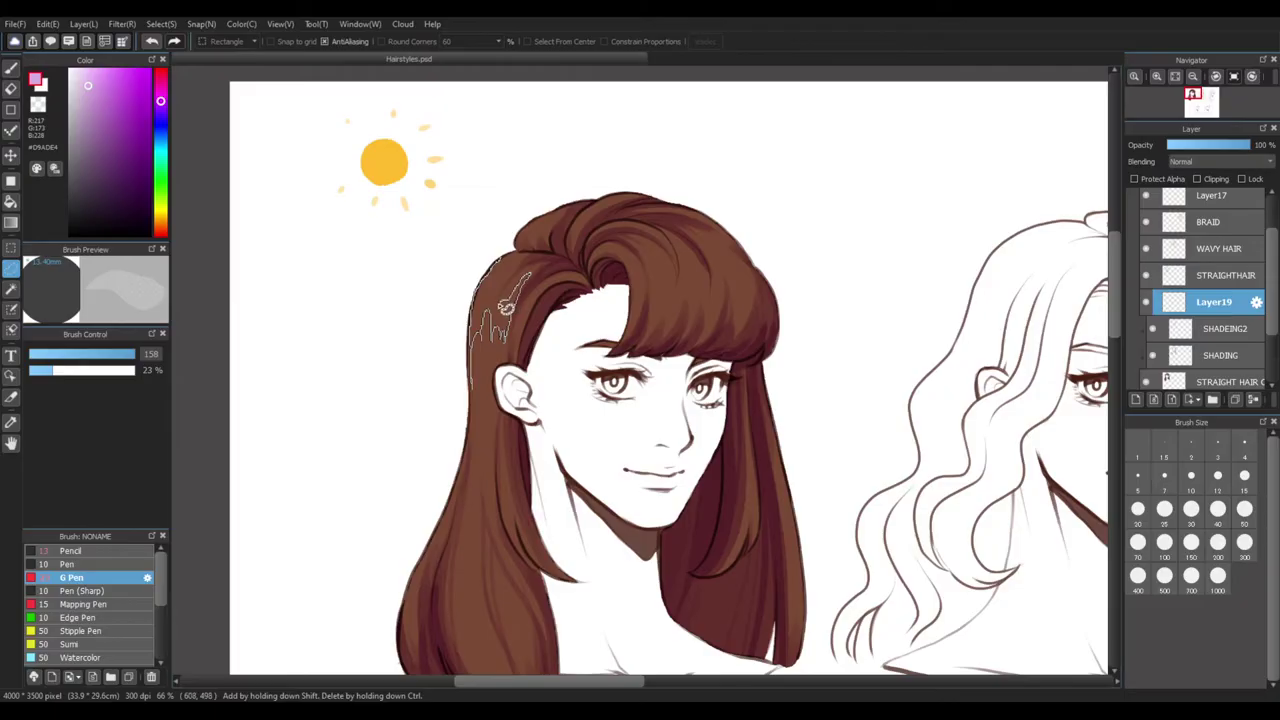
mouse_move(501, 287)
left_mouse_down()
mouse_move(535, 306)
mouse_move(520, 337)
mouse_move(547, 300)
left_mouse_up()
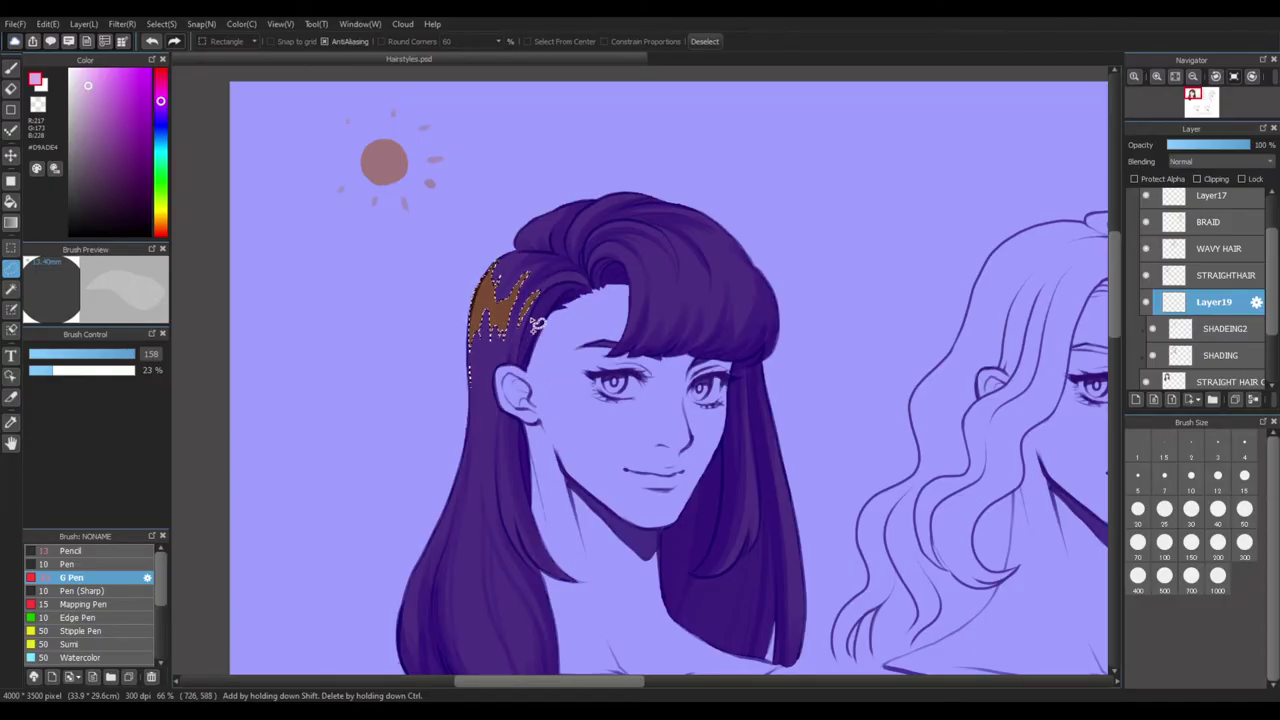
mouse_move(650, 268)
left_mouse_down()
mouse_move(660, 318)
mouse_move(651, 270)
left_mouse_up()
left_click_drag(682, 268, 684, 270)
left_click_drag(734, 288, 736, 290)
left_click_drag(829, 349, 861, 205)
Extend the lasso selection with narrow jagged highlight shapes along the long locks on both sides of the face
left_click_drag(494, 365, 496, 367)
left_click_drag(530, 418, 546, 460)
left_click_drag(650, 354, 651, 357)
left_click_drag(723, 443, 848, 408)
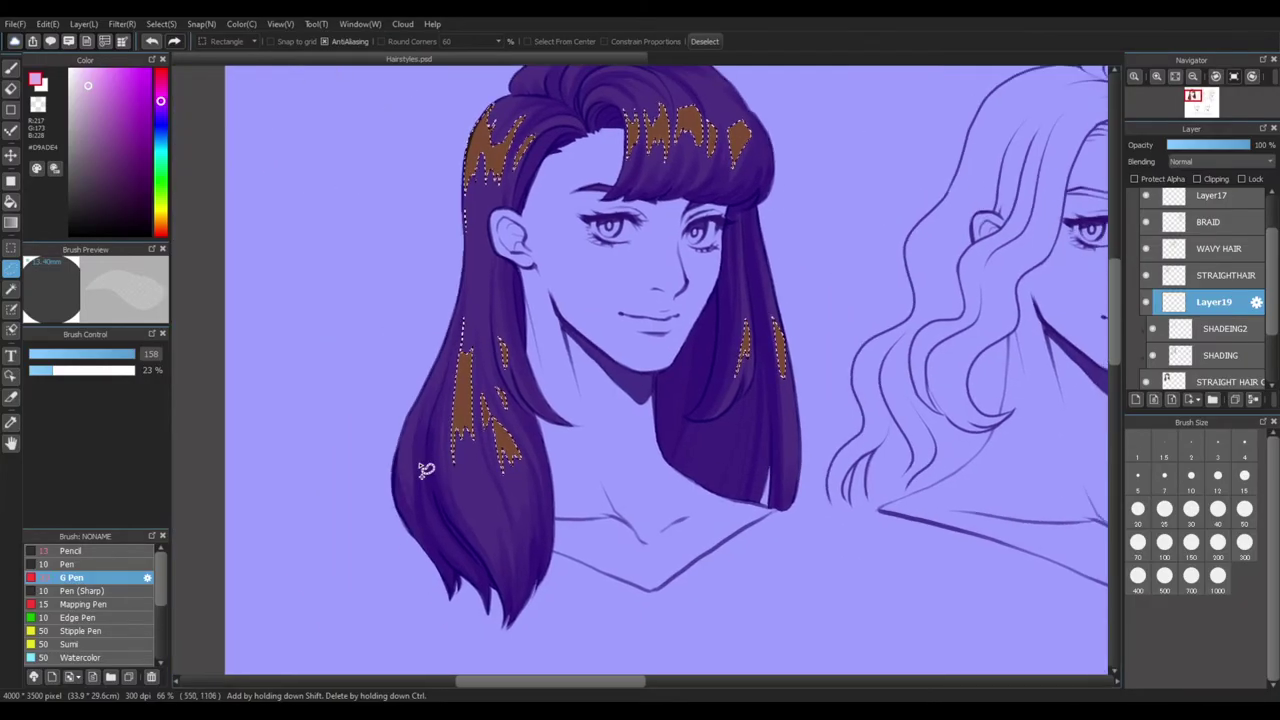
left_click_drag(422, 464, 420, 404)
key("ctrl+d")
mouse_move(783, 547)
left_mouse_down()
mouse_move(736, 605)
mouse_move(757, 590)
left_mouse_up()
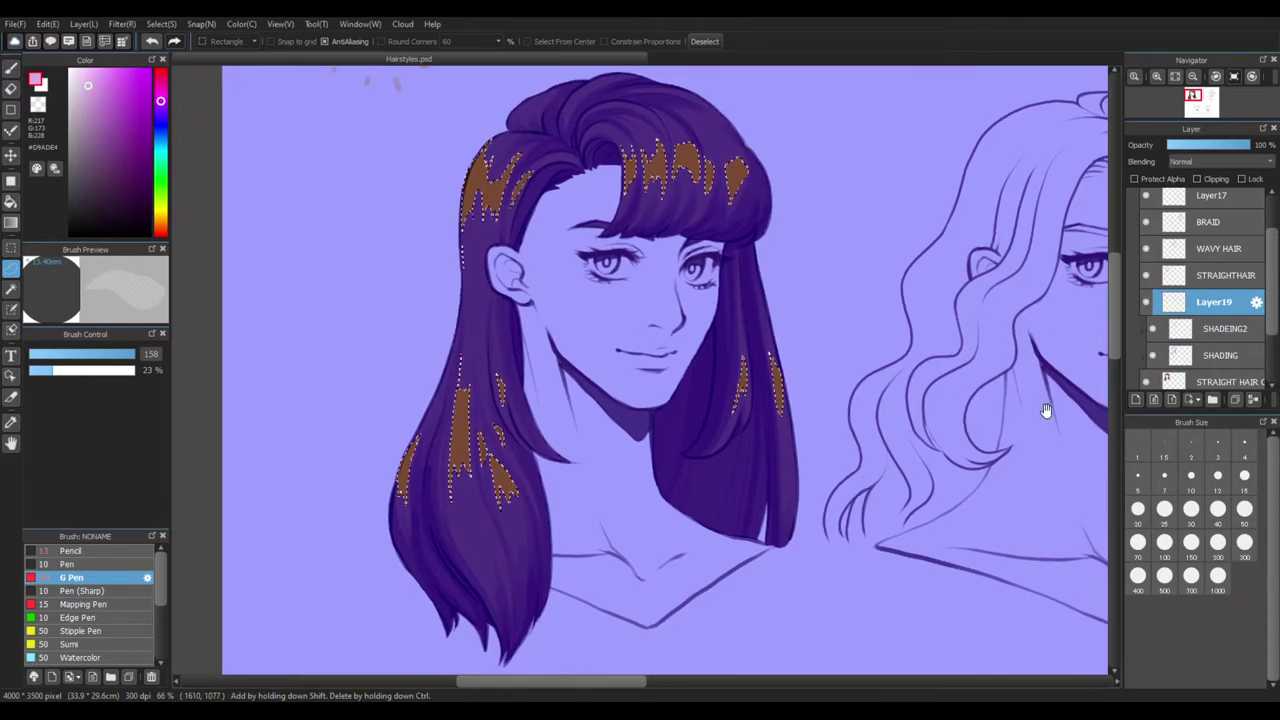
Sample the hair's brown, lighten it to #BB8F5B, fill the selected highlight shapes with it and deselect
key("b")
key("e")
left_click_drag(815, 397, 787, 463)
key("b")
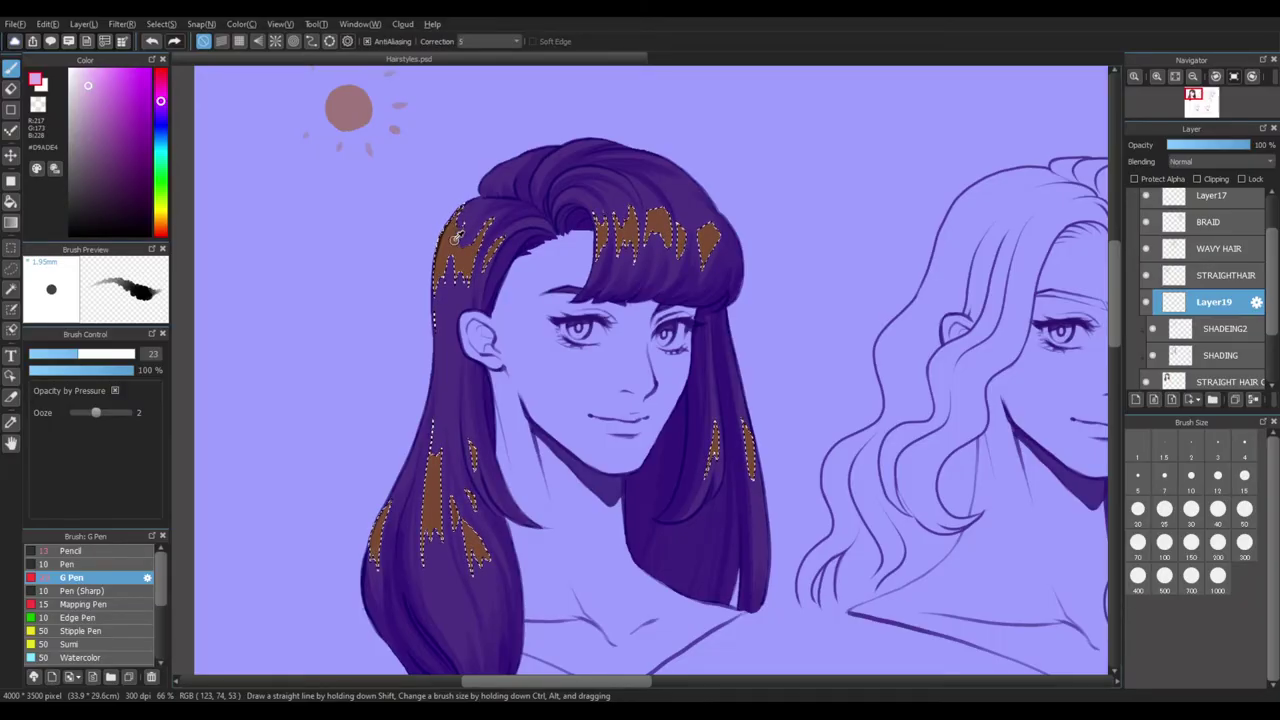
left_click(452, 241, "alt")
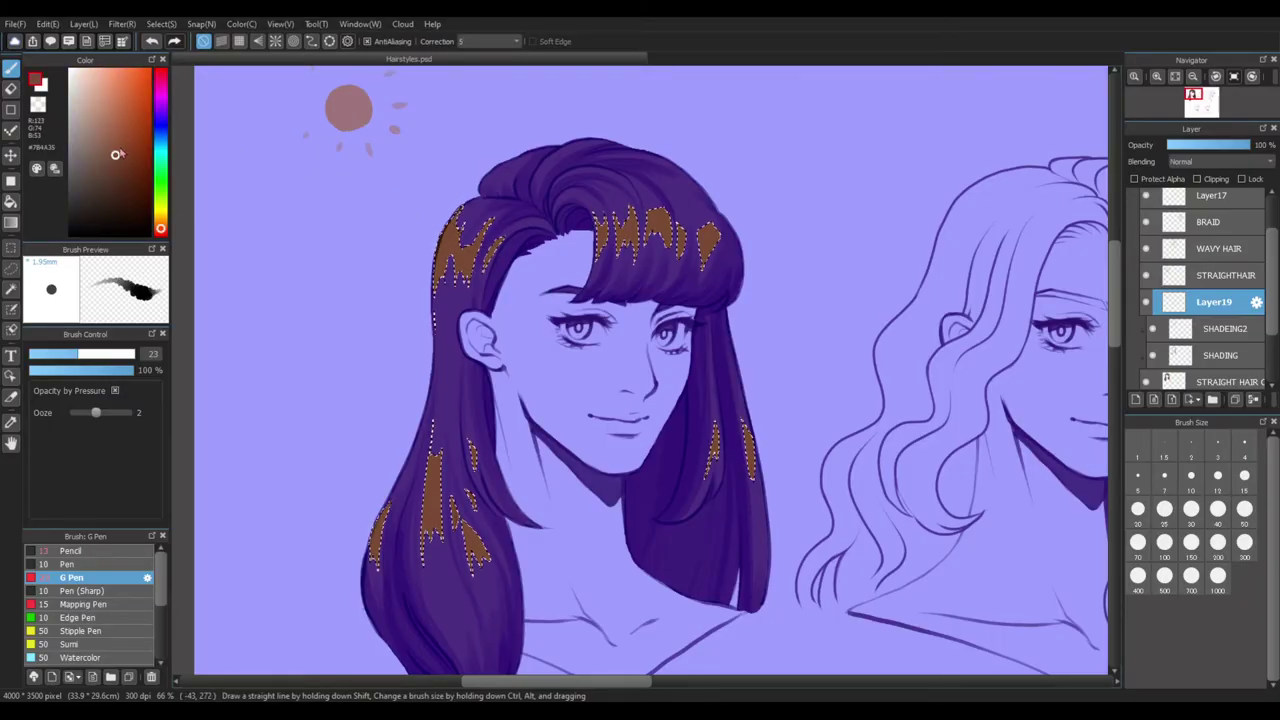
left_click_drag(116, 148, 110, 113)
left_click_drag(160, 229, 161, 226)
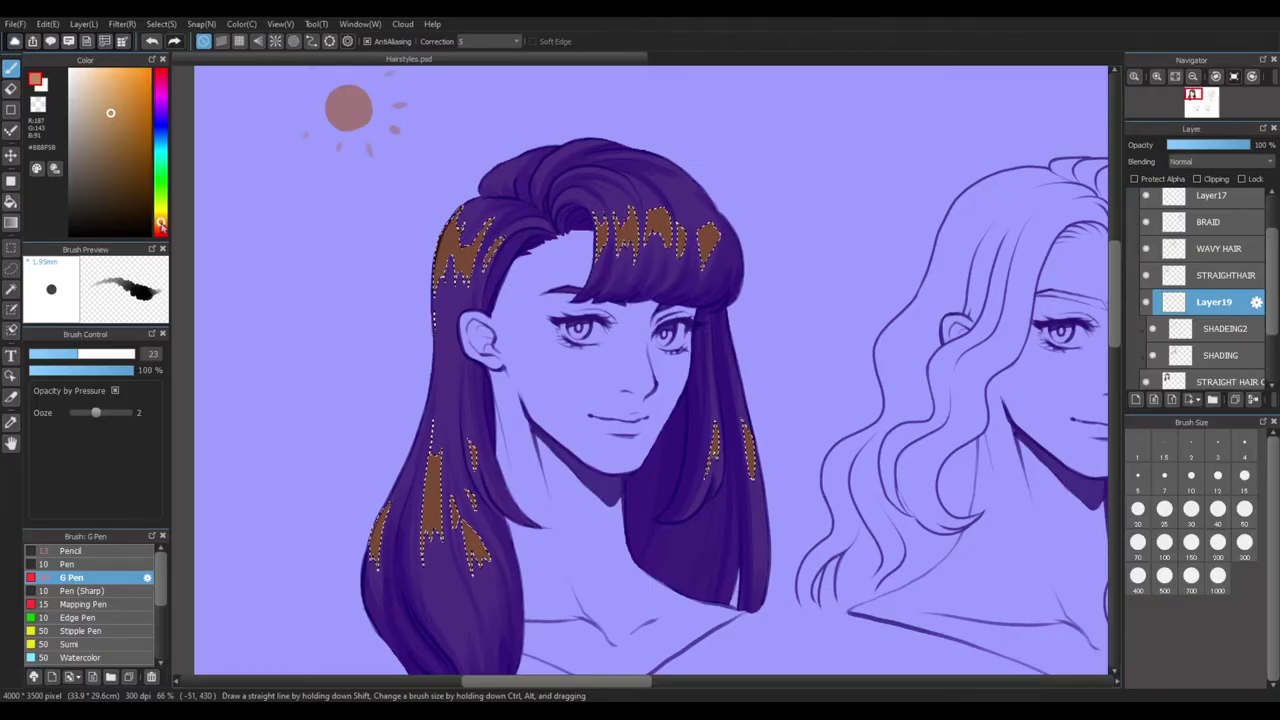
key("l")
key("Insert")
key("ctrl+d")
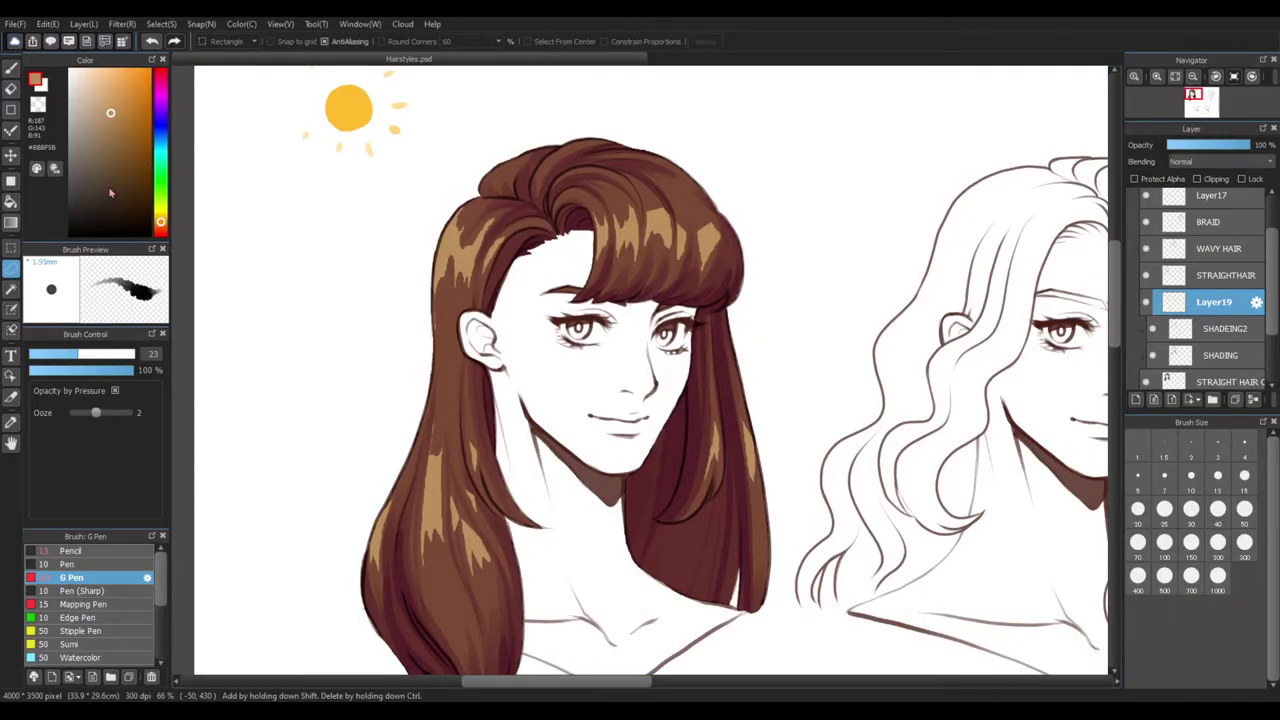
Examine the straight hair with and without its highlights by toggling the highlight layer's visibility
key("ctrl+minus")
key("ctrl+minus")
key("ctrl+minus")
key("ctrl+plus")
key("ctrl+plus")
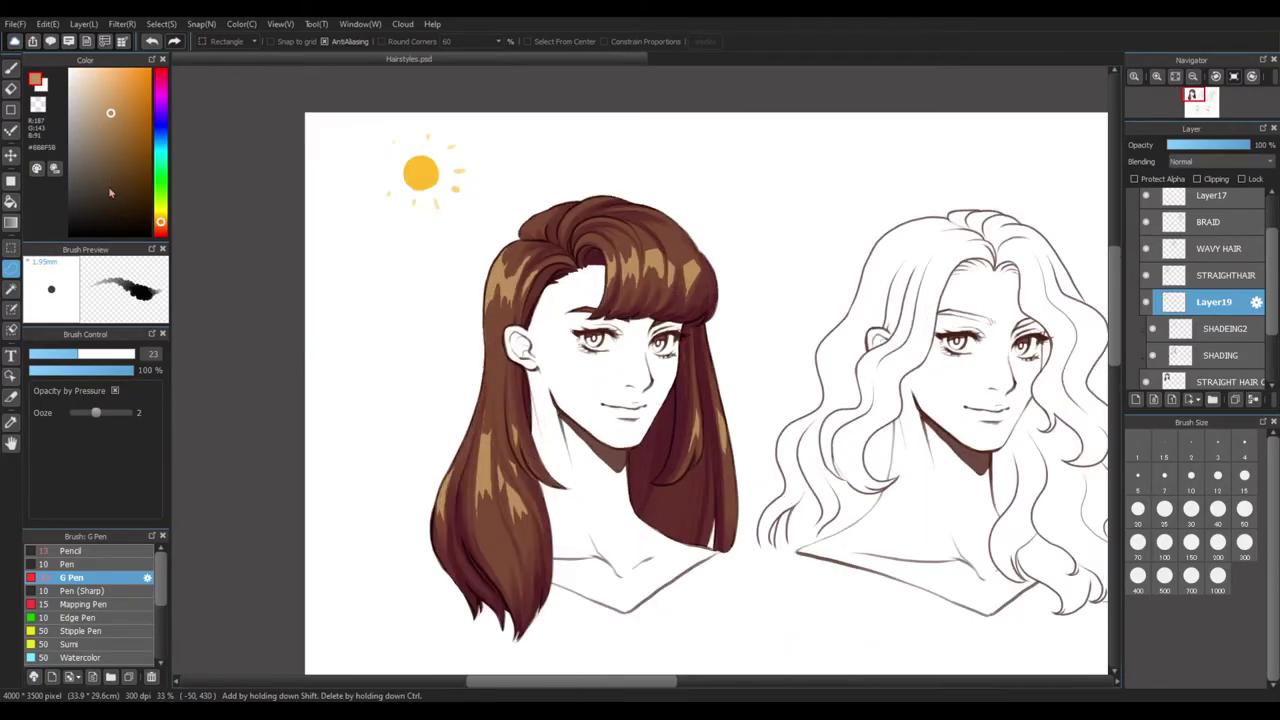
key("e")
left_click(1146, 304)
left_click(1146, 304)
key("l")
key("ctrl+plus")
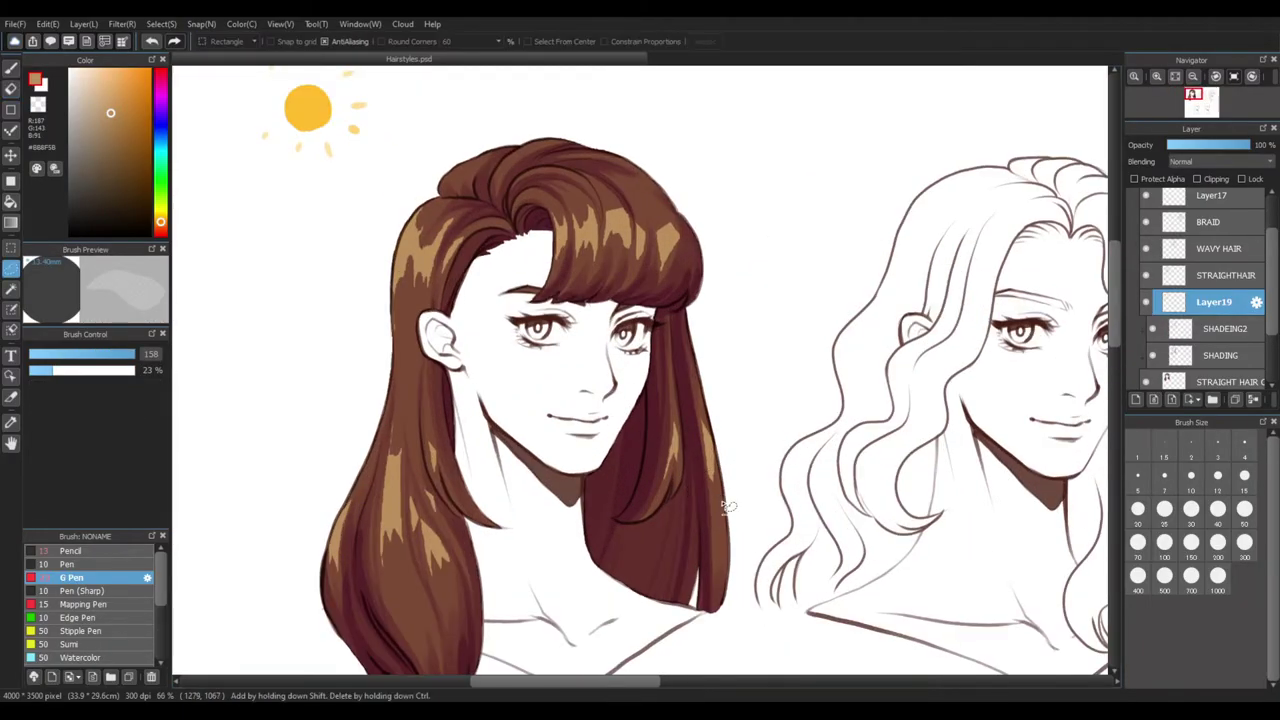
Soften the highlights on the long locks with the large eraser, size 158 at 23% opacity
key("ctrl+minus")
key("e")
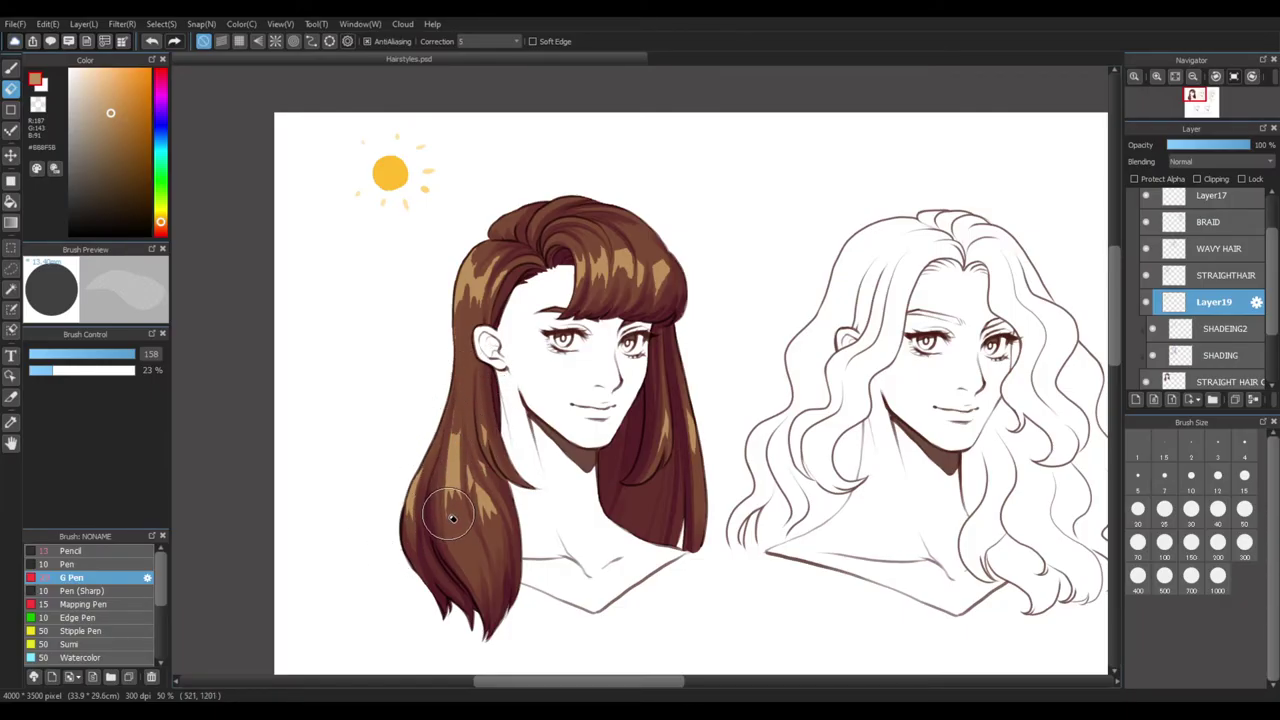
key("m")
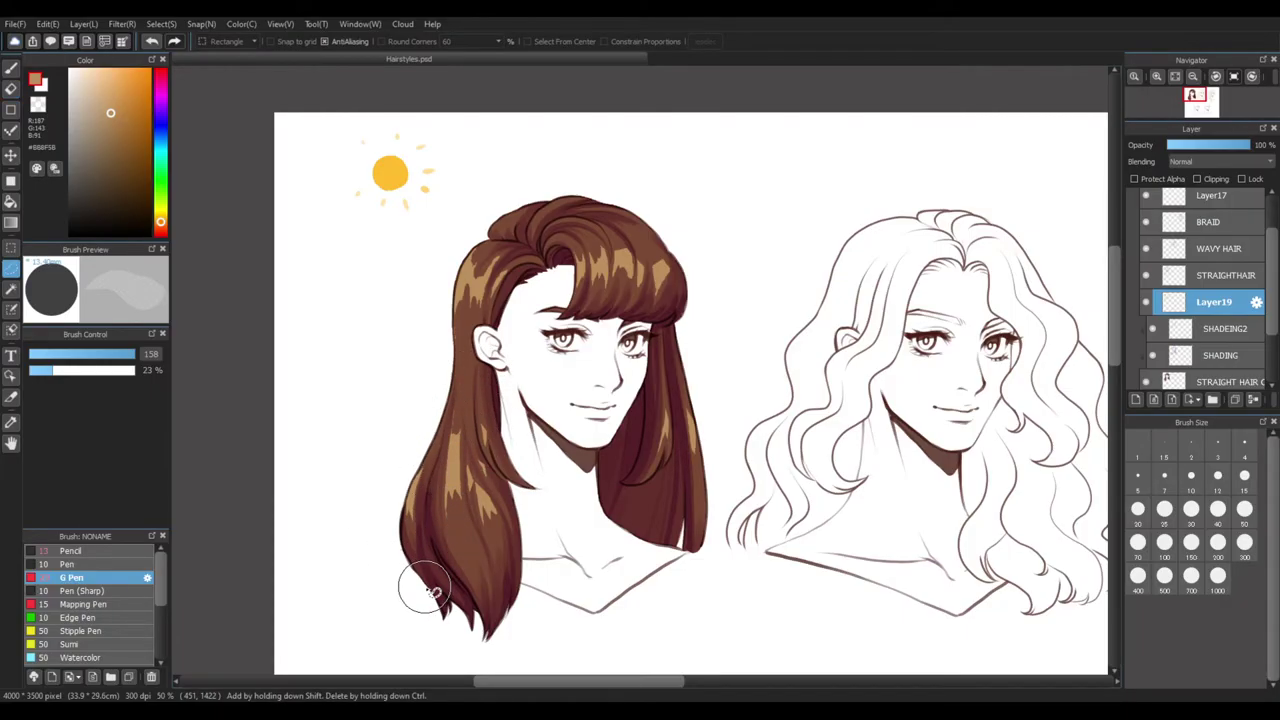
key("e")
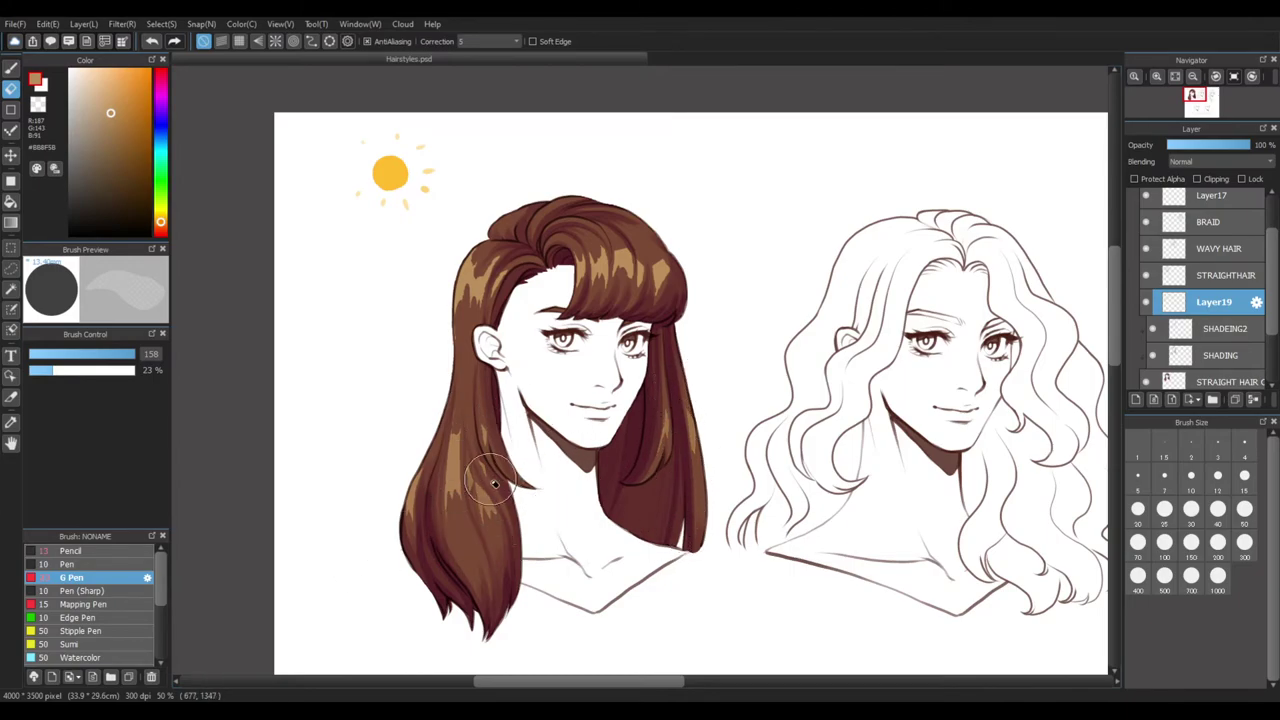
key("m")
scroll(690, 362, "down", 1)
key("e")
scroll(690, 362, "up", 2)
Add a layer named RENDERING above the STRAIGHTHAIR line art and choose the Watercolor brush for blending
key("l")
mouse_move(751, 522)
left_mouse_down()
mouse_move(763, 528)
mouse_move(741, 554)
left_mouse_up()
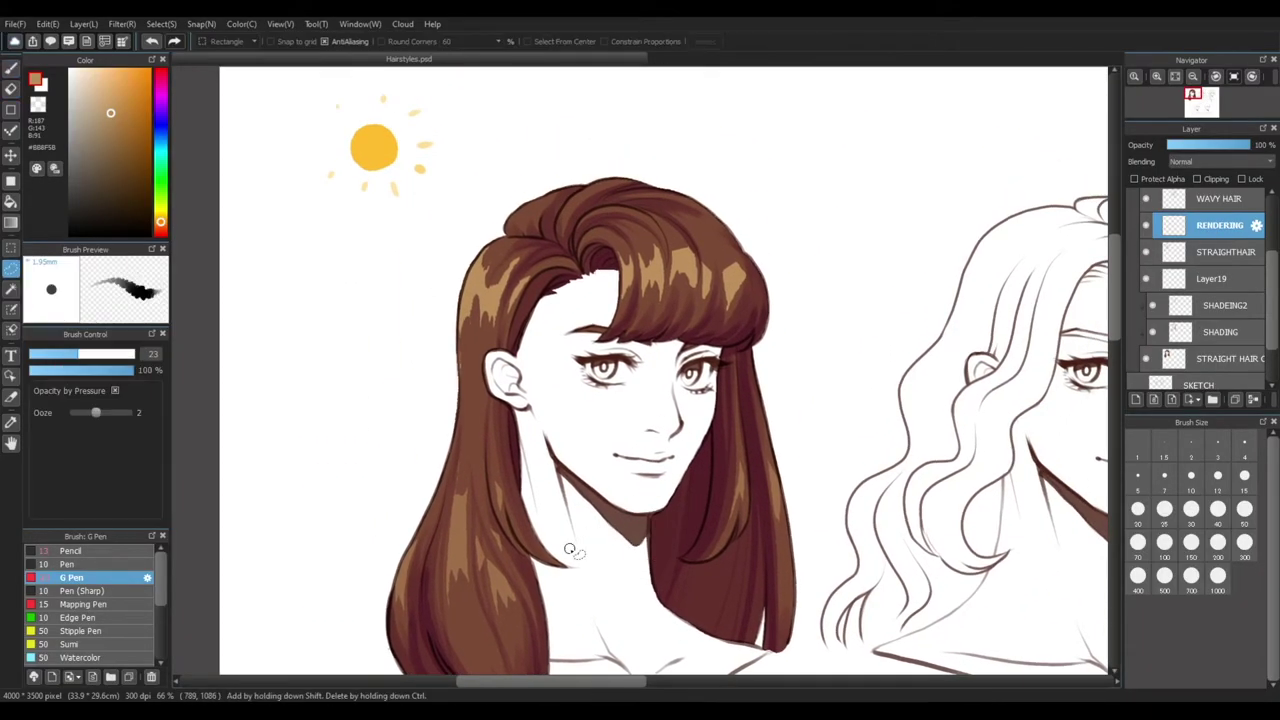
key("e")
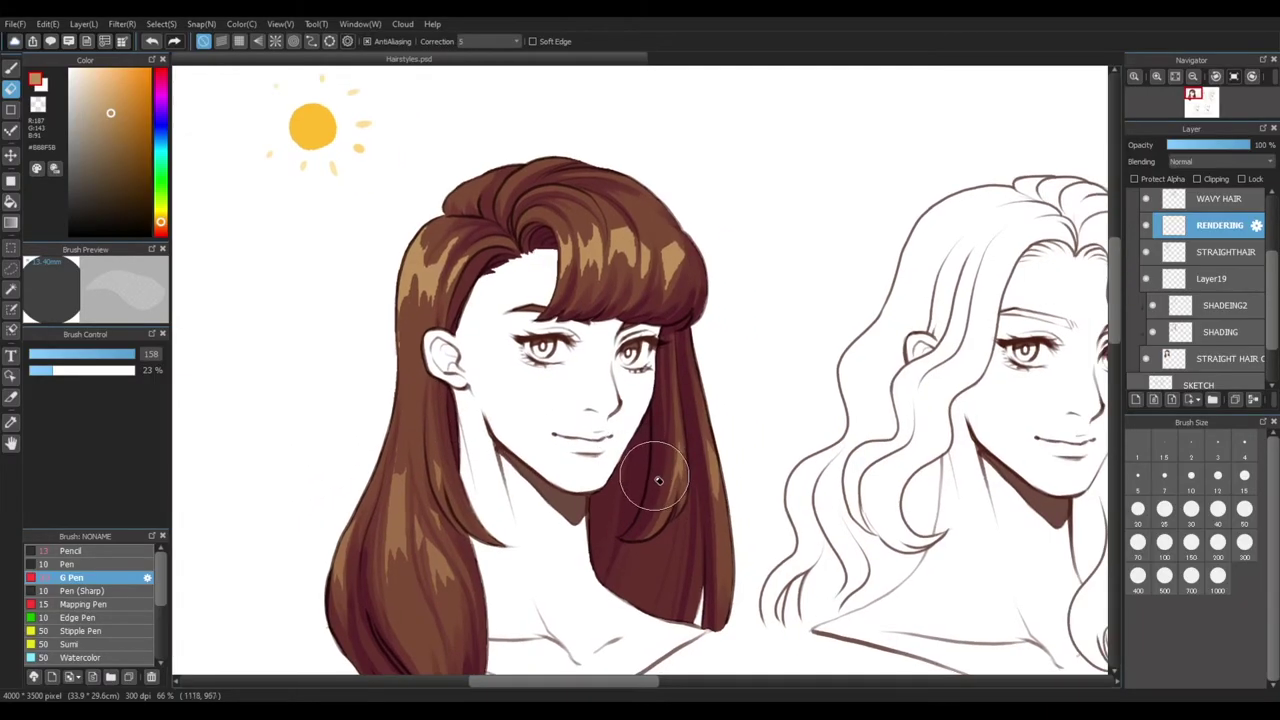
key("b")
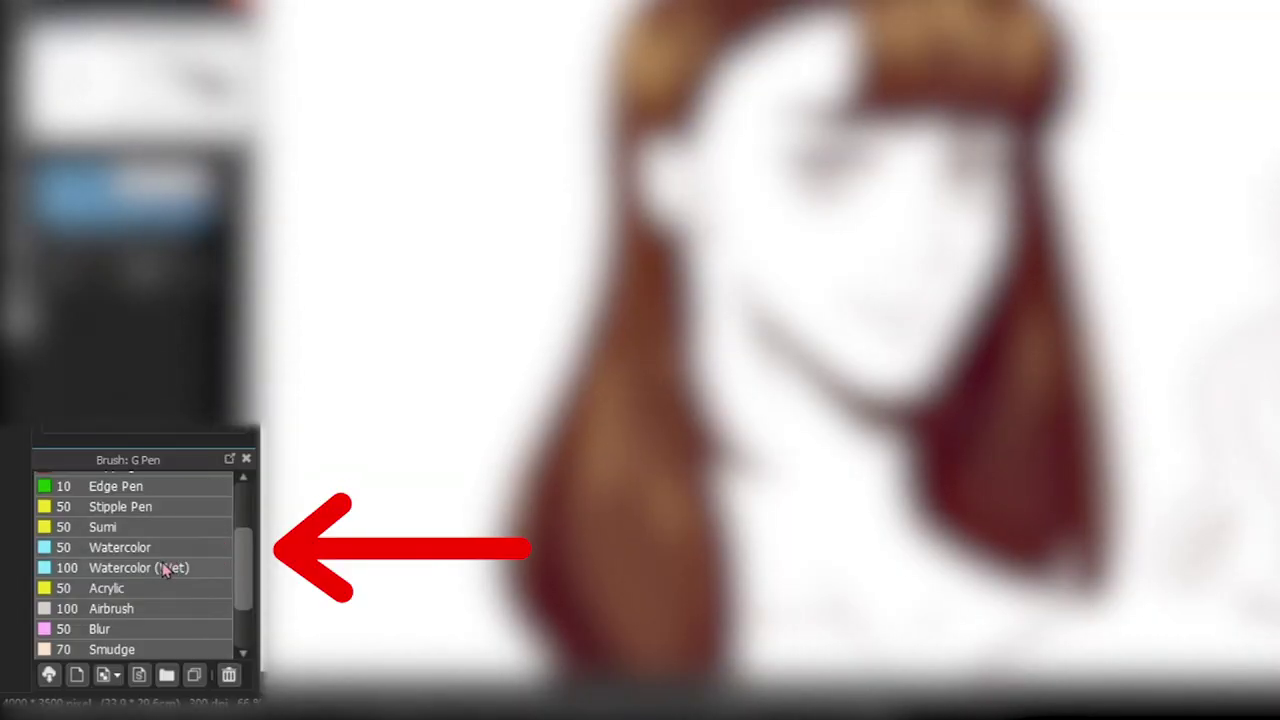
left_click(114, 592)
left_click_drag(1131, 211, 1068, 320)
scroll(1040, 300, "up", 1)
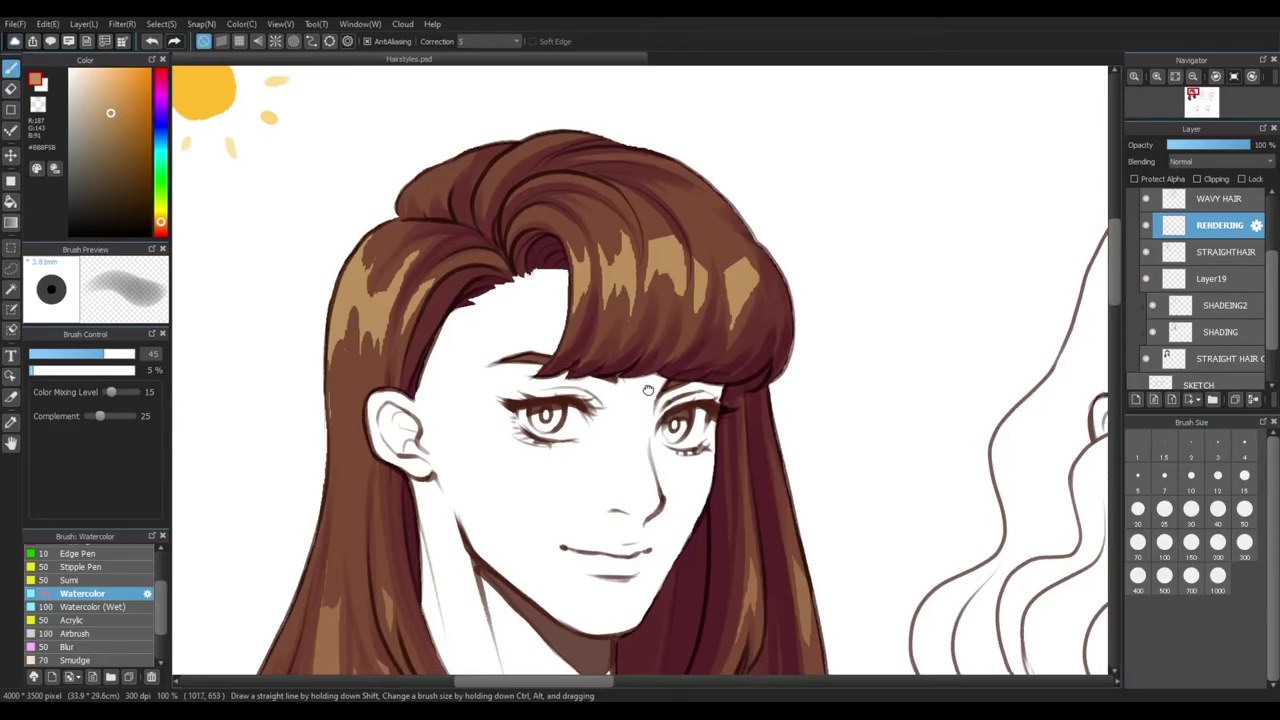
Blend the jagged highlight edges on the side of the crown with the size 31 Watercolor brush in the sampled brown #7B4A35
left_click_drag(980, 243, 1040, 236)
key("l")
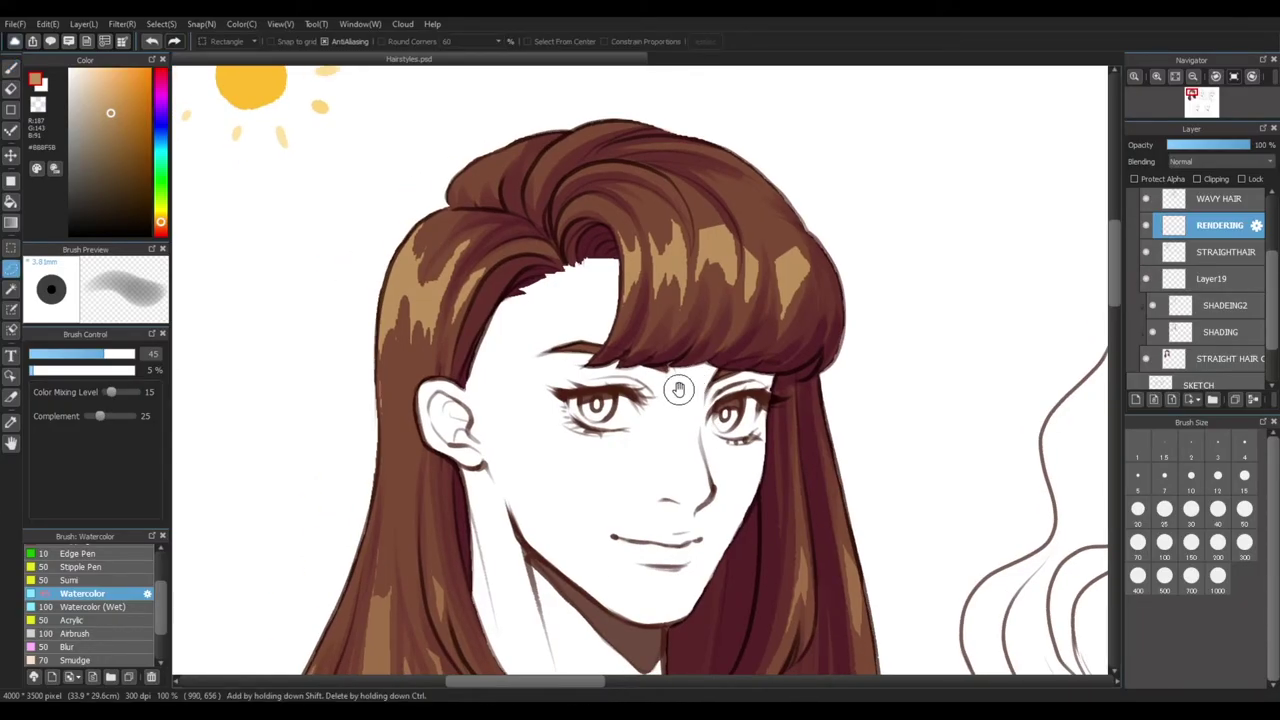
left_click_drag(679, 389, 689, 464)
key("b")
mouse_move(413, 362)
left_mouse_down()
mouse_move(386, 371)
mouse_move(461, 327)
left_mouse_up()
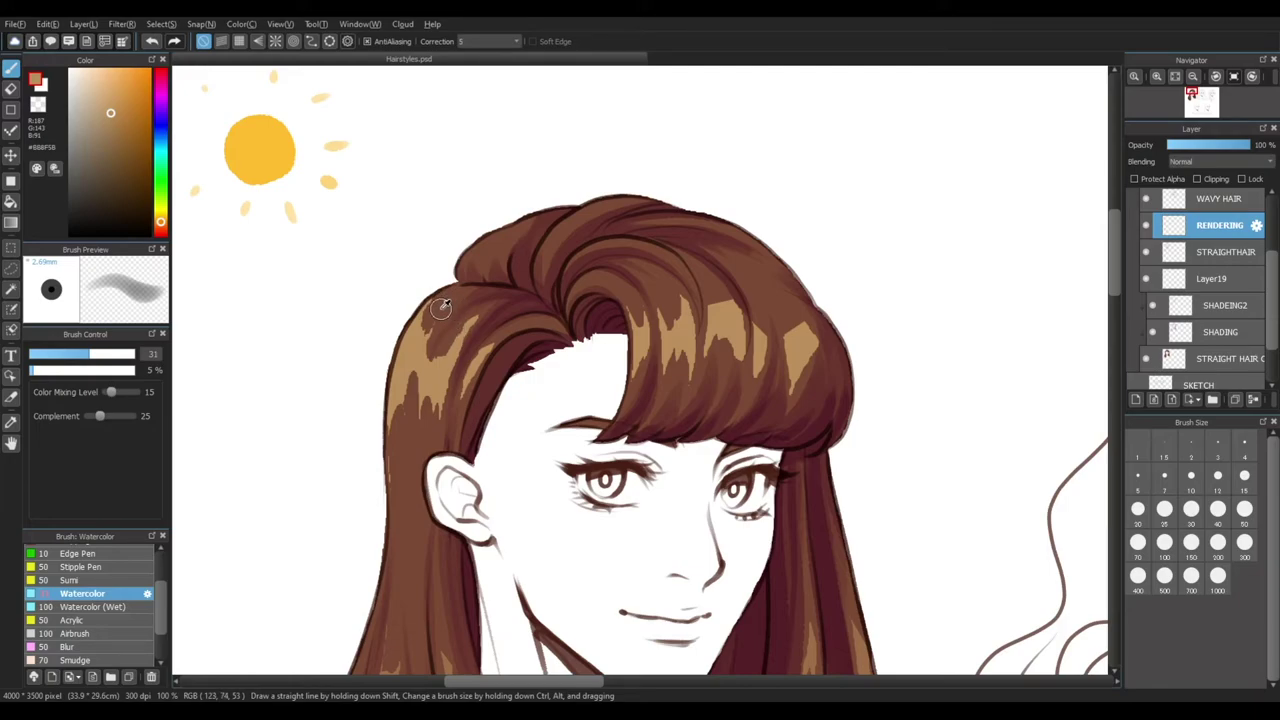
left_click(447, 303, "alt")
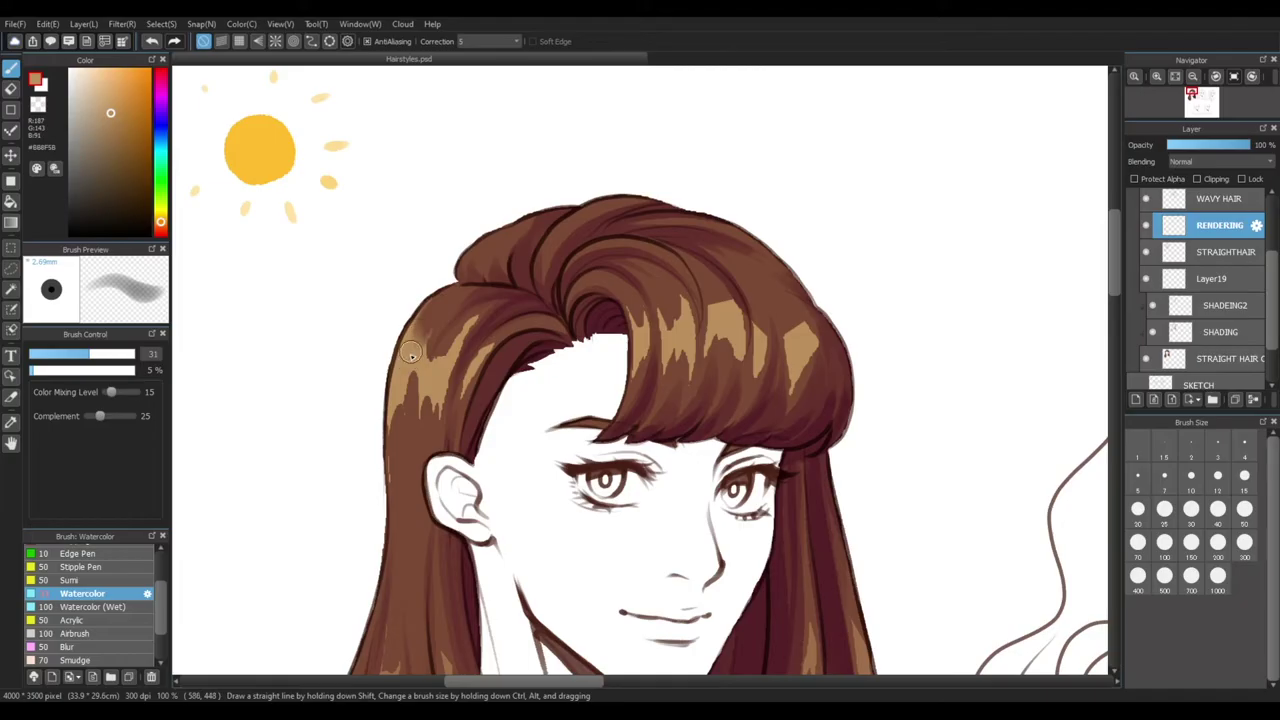
left_click(440, 303, "alt")
left_click_drag(436, 308, 420, 335)
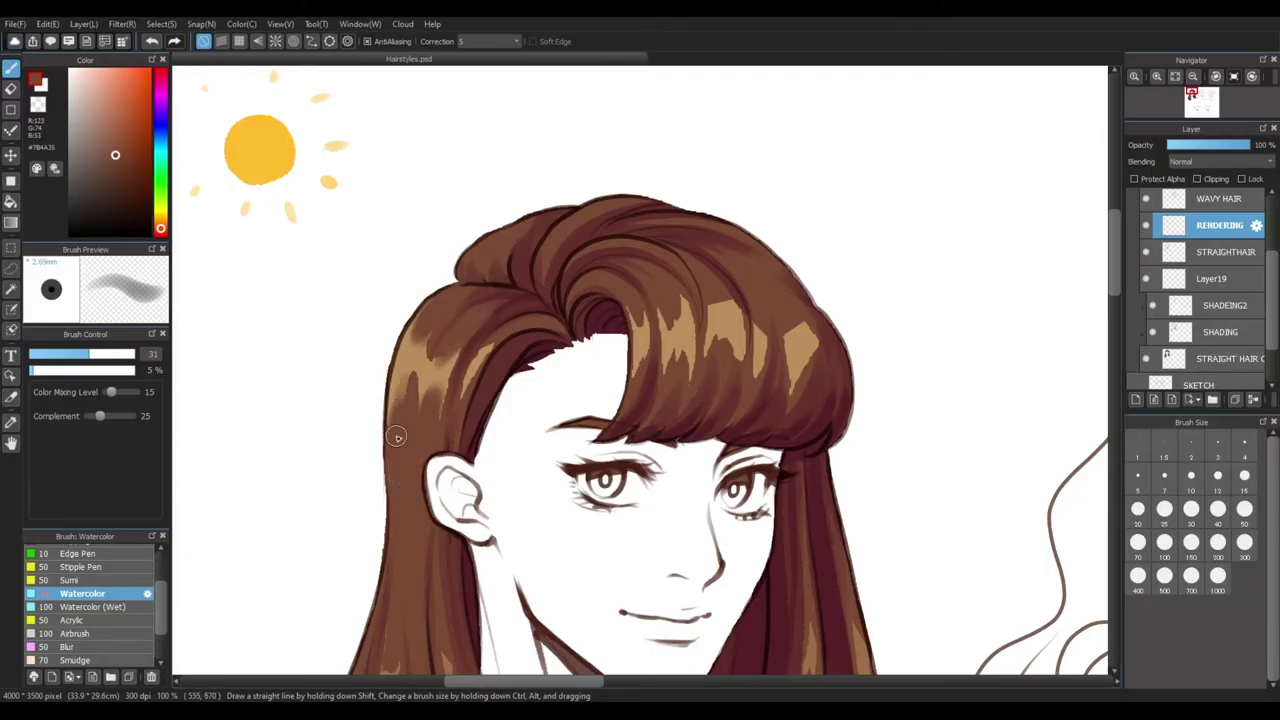
left_click_drag(406, 423, 449, 349)
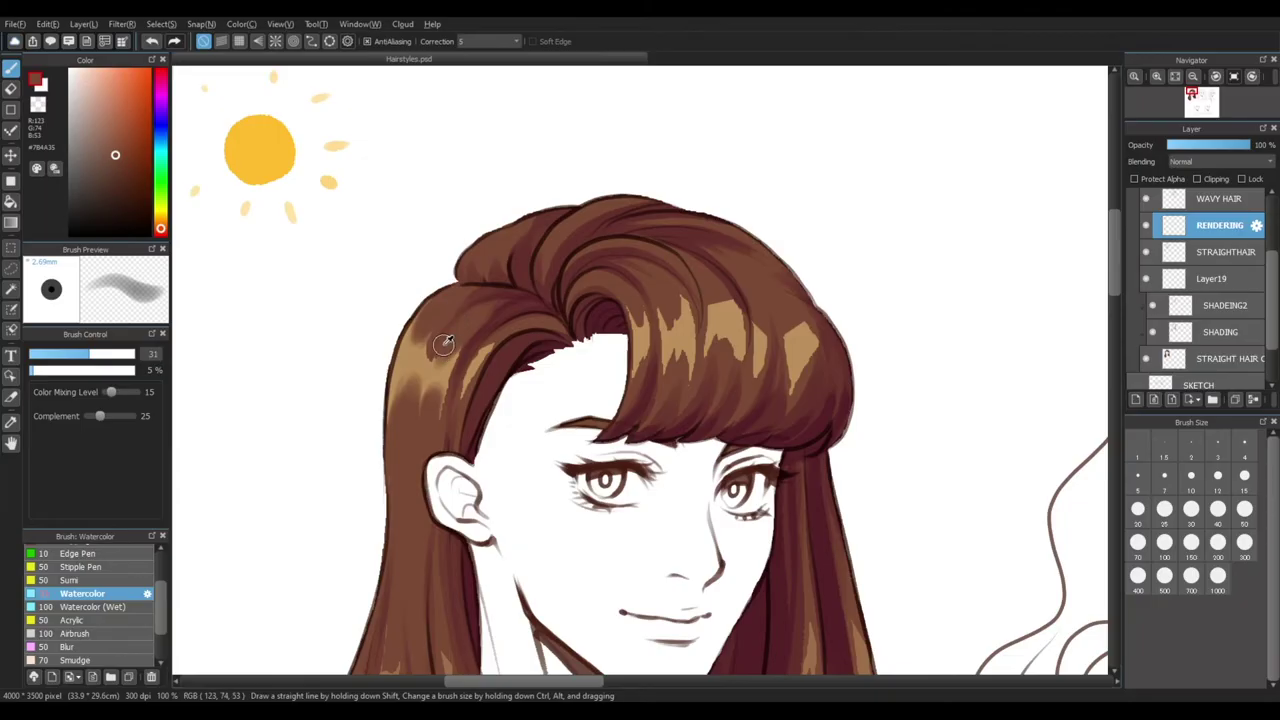
key("l")
key("ctrl+minus")
key("ctrl+minus")
key("ctrl+minus")
key("ctrl+plus")
key("ctrl+plus")
key("ctrl+plus")
key("e")
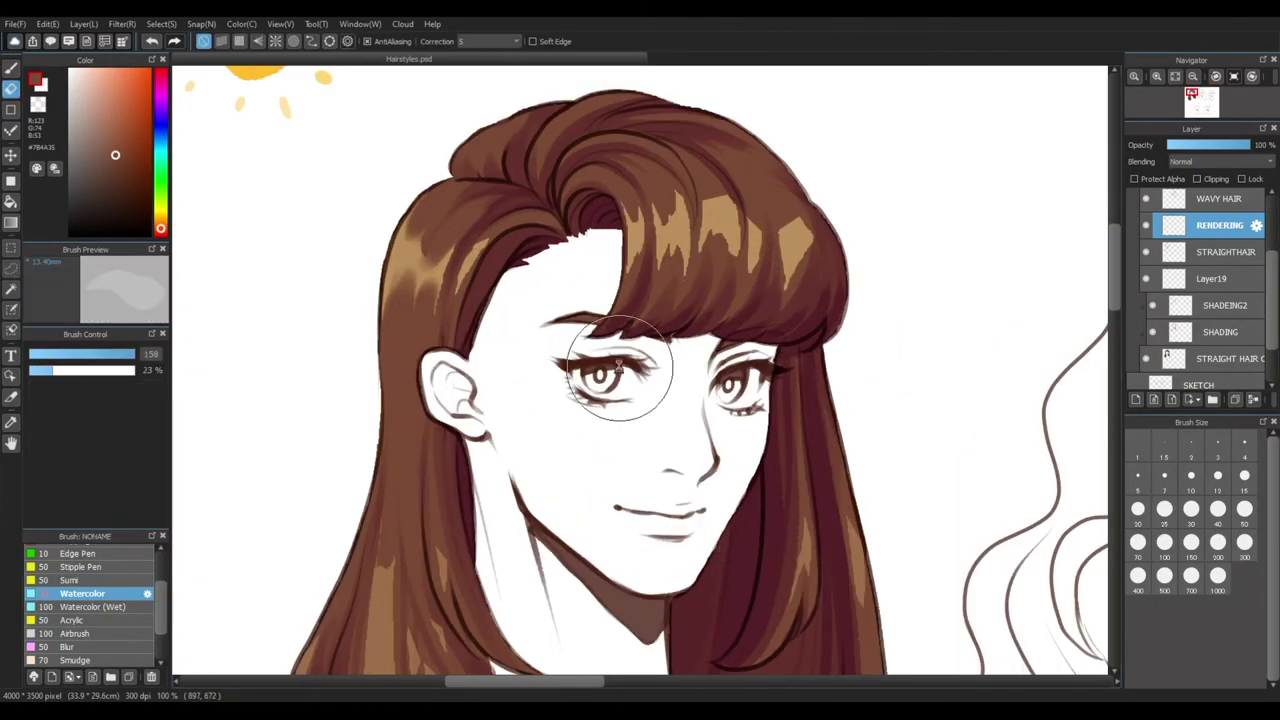
Blend the fringe highlights nearest the parting with the size 29 Watercolor brush at 5% opacity, sampling the surrounding hair colours
key("b")
left_click_drag(630, 272, 490, 318)
left_click(492, 264, "alt")
key("e")
key("b")
left_click(521, 262, "alt")
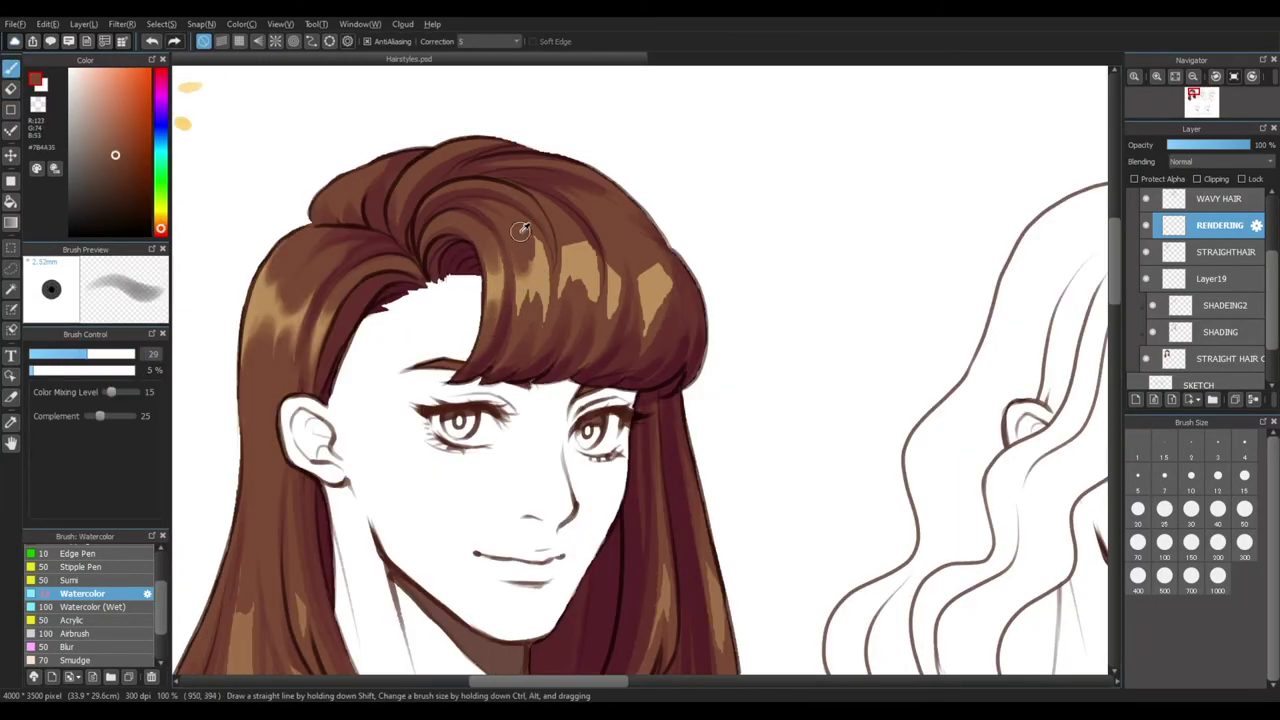
left_click(525, 272, "alt")
left_click(529, 300, "alt")
key("l")
key("ctrl+minus")
key("ctrl+minus")
key("ctrl+minus")
key("ctrl+plus")
key("ctrl+plus")
key("ctrl+plus")
key("b")
Blend the remaining highlight shapes on the outer part of the fringe using sampled highlight and brown tones
left_click(540, 269, "alt")
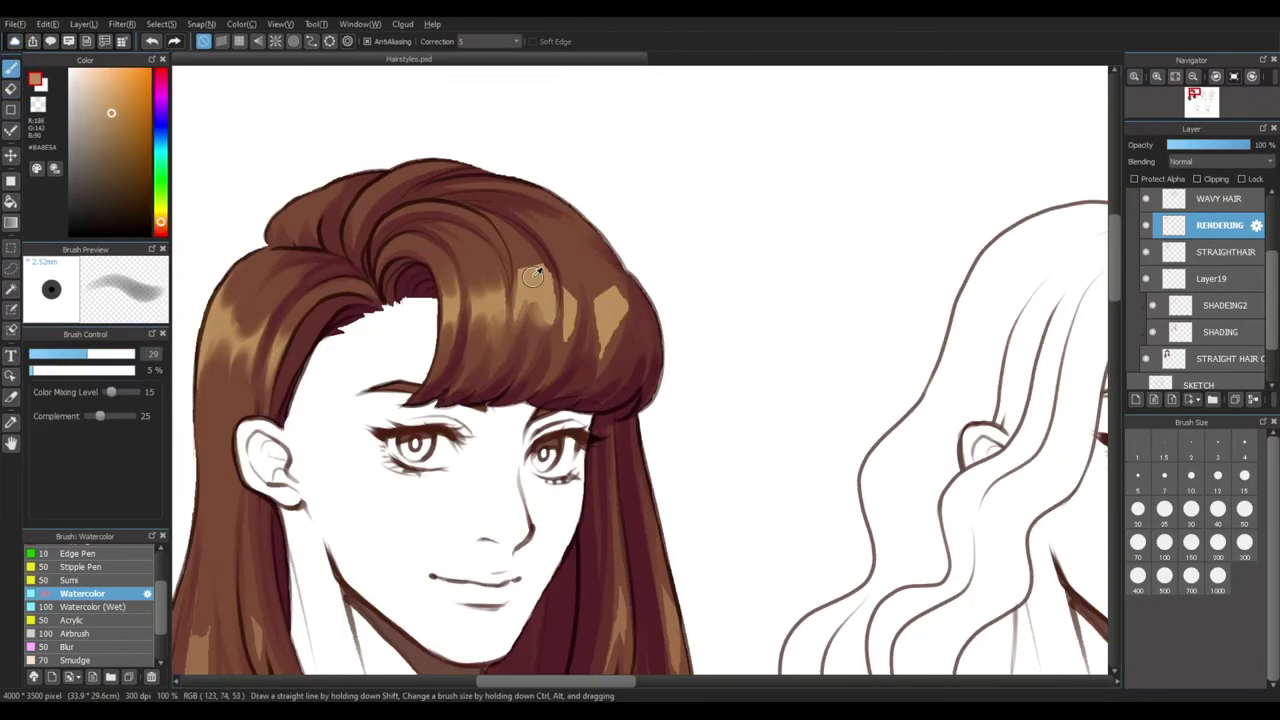
left_click_drag(560, 288, 564, 360)
left_click(618, 314, "alt")
scroll(780, 503, "down", 3)
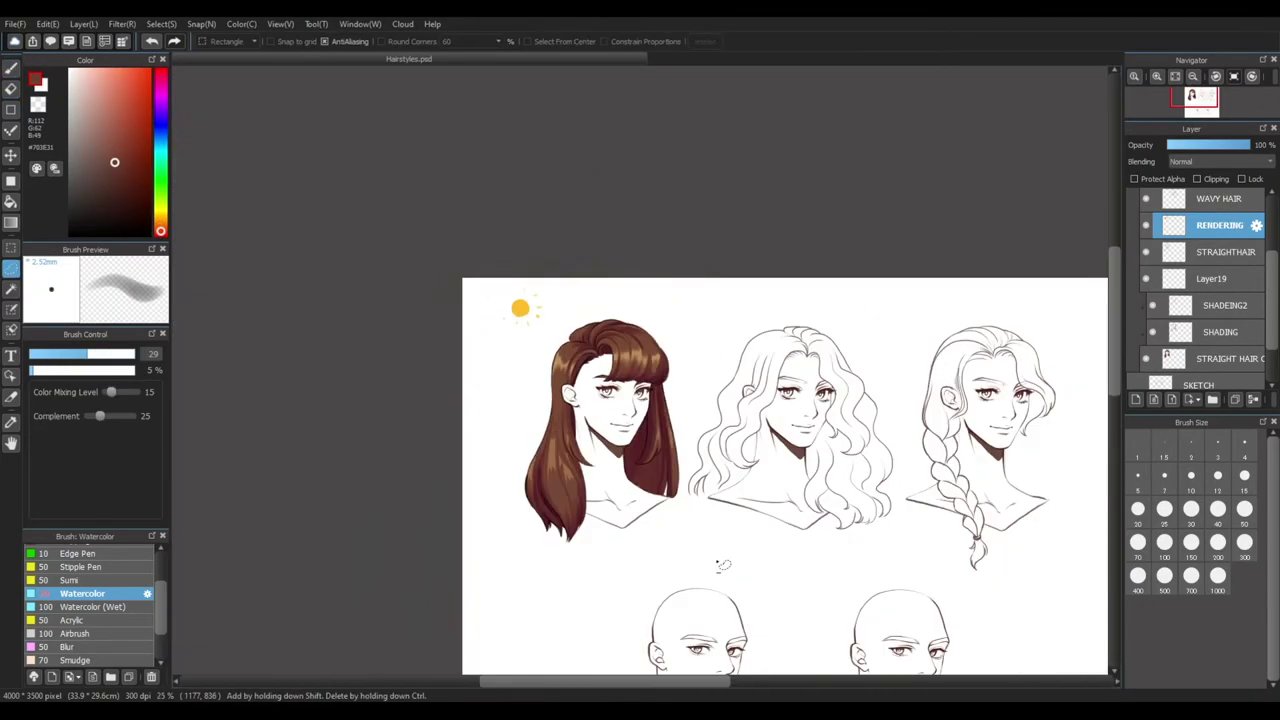
Blend the highlights on the long locks beside the face and shoulders with the Watercolor brush in sampled brown
scroll(600, 380, "up", 3)
left_click(492, 240, "alt")
scroll(492, 240, "down", 3)
scroll(338, 418, "up", 3)
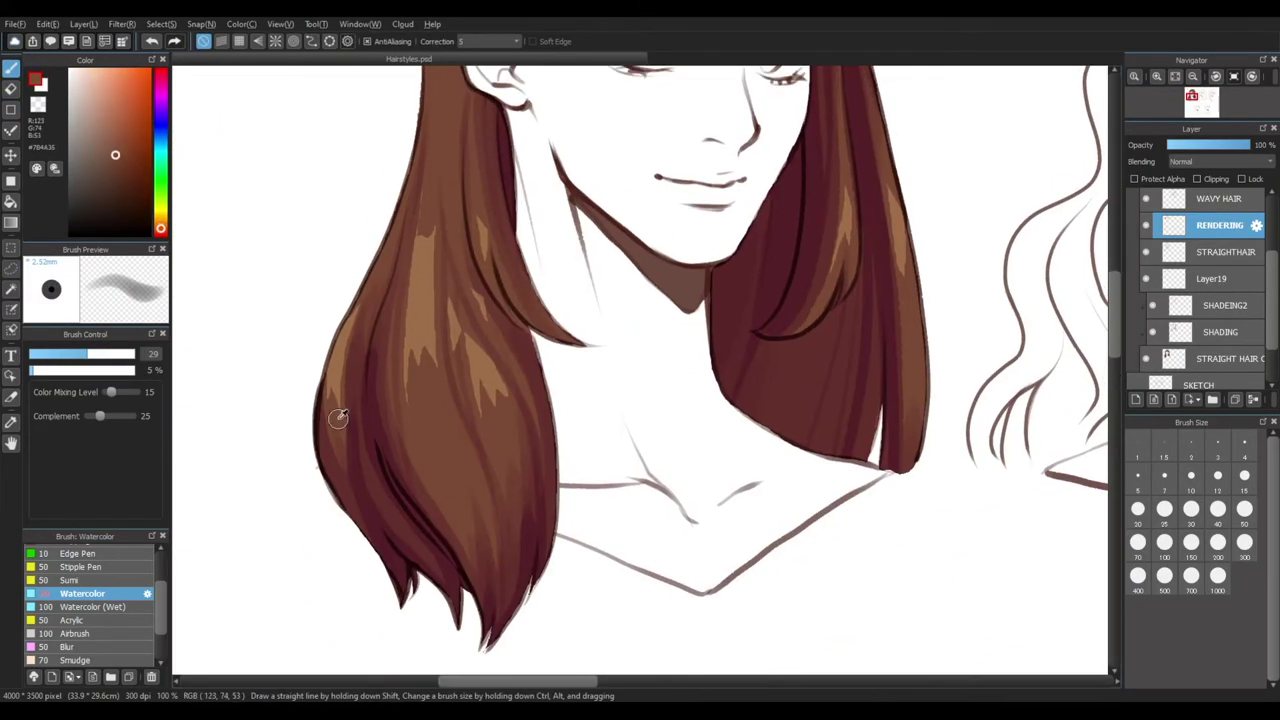
scroll(643, 551, "down", 3)
scroll(460, 336, "up", 3)
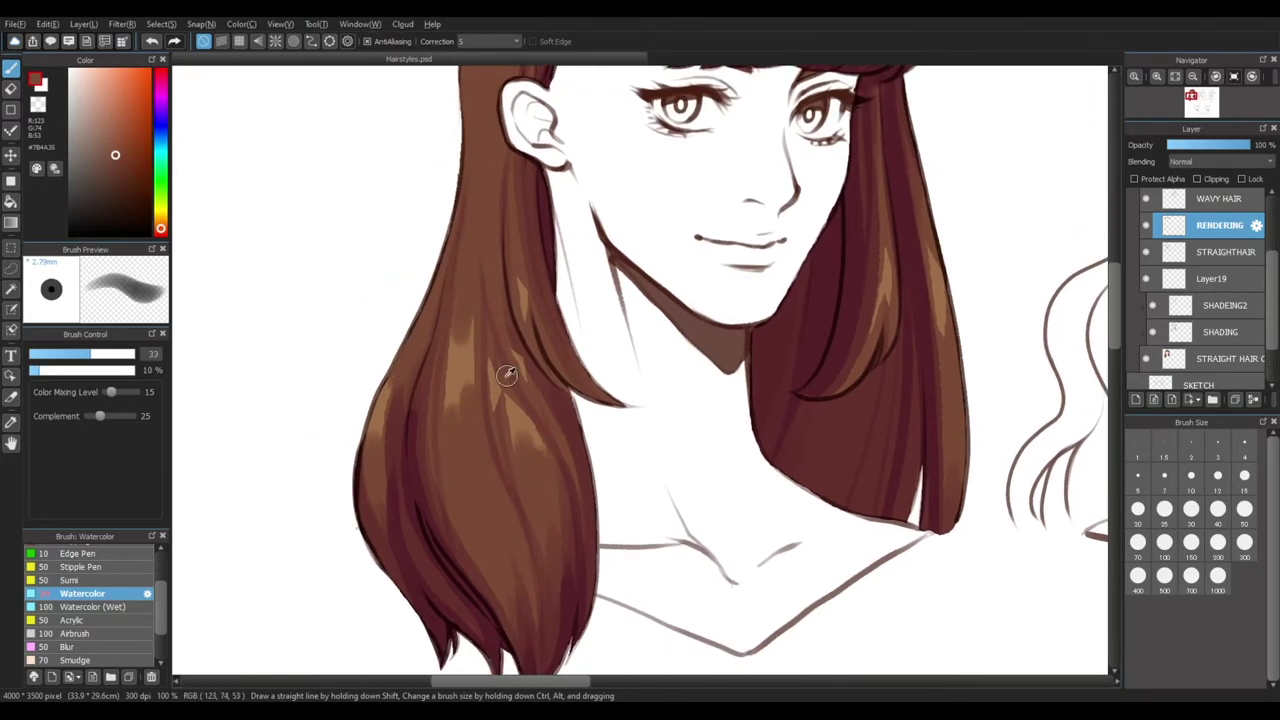
Render the strands and outlines on the top of the crown with the Acrylic brush, size 10.7 at 20% opacity, in sampled browns
mouse_move(507, 374)
left_mouse_down()
mouse_move(520, 366)
mouse_move(517, 243)
left_mouse_up()
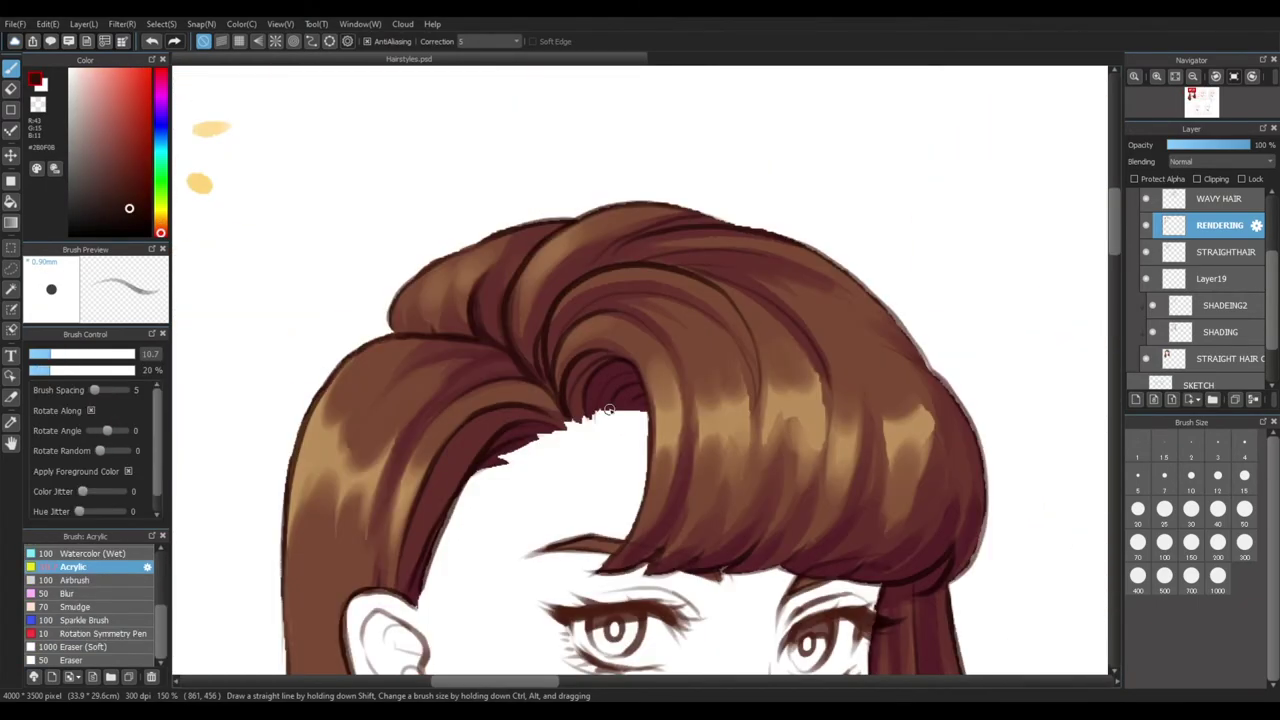
left_click(494, 263, "alt")
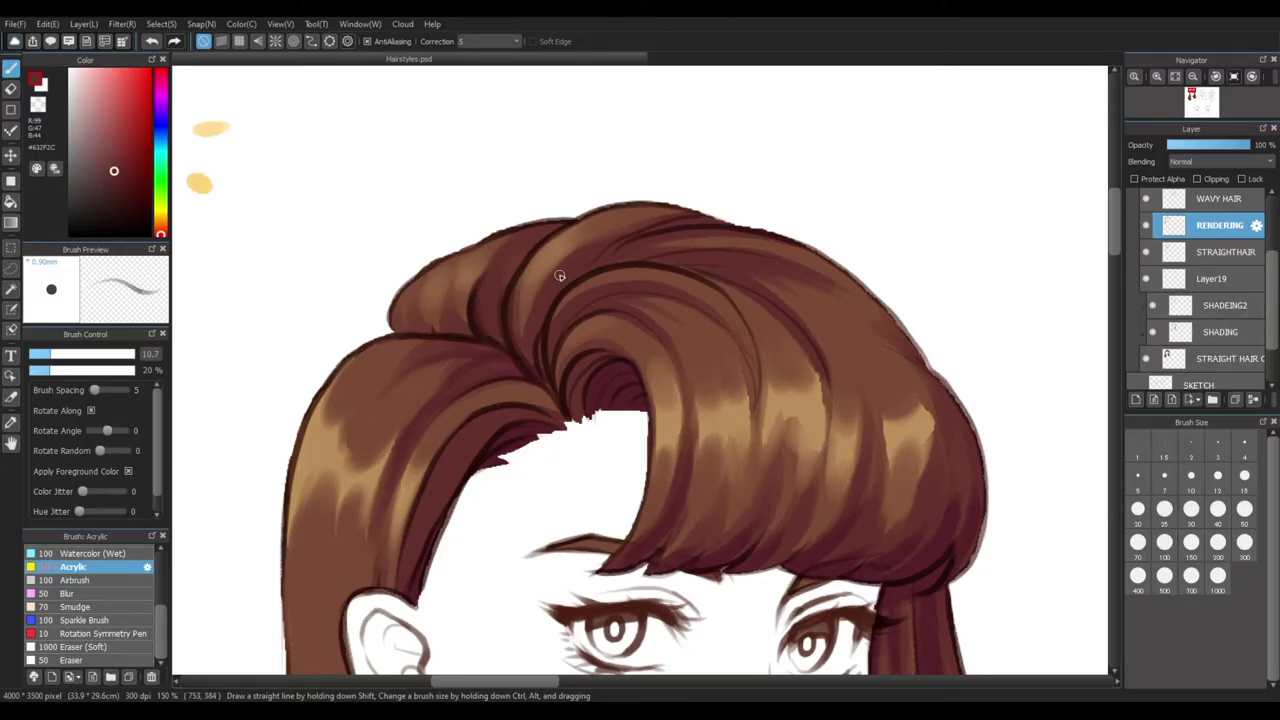
left_click(499, 300, "alt")
left_click(524, 298, "alt")
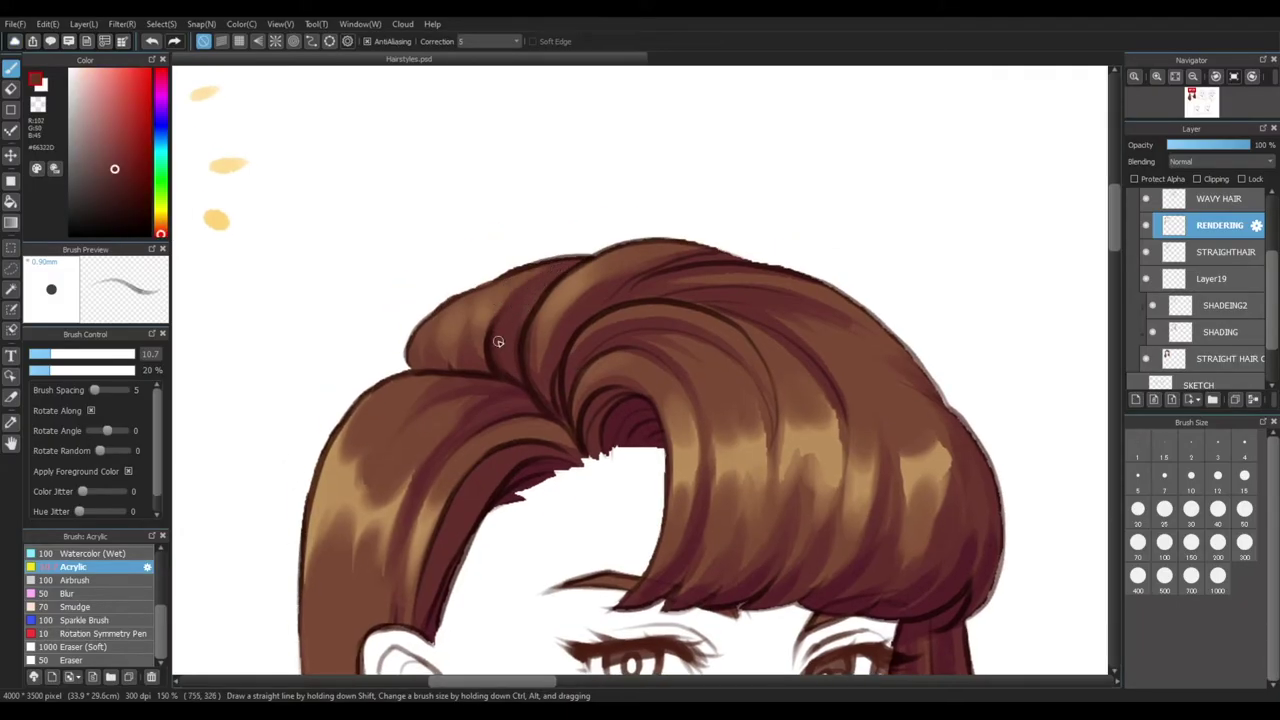
left_click(558, 296, "alt")
left_click(522, 293, "alt")
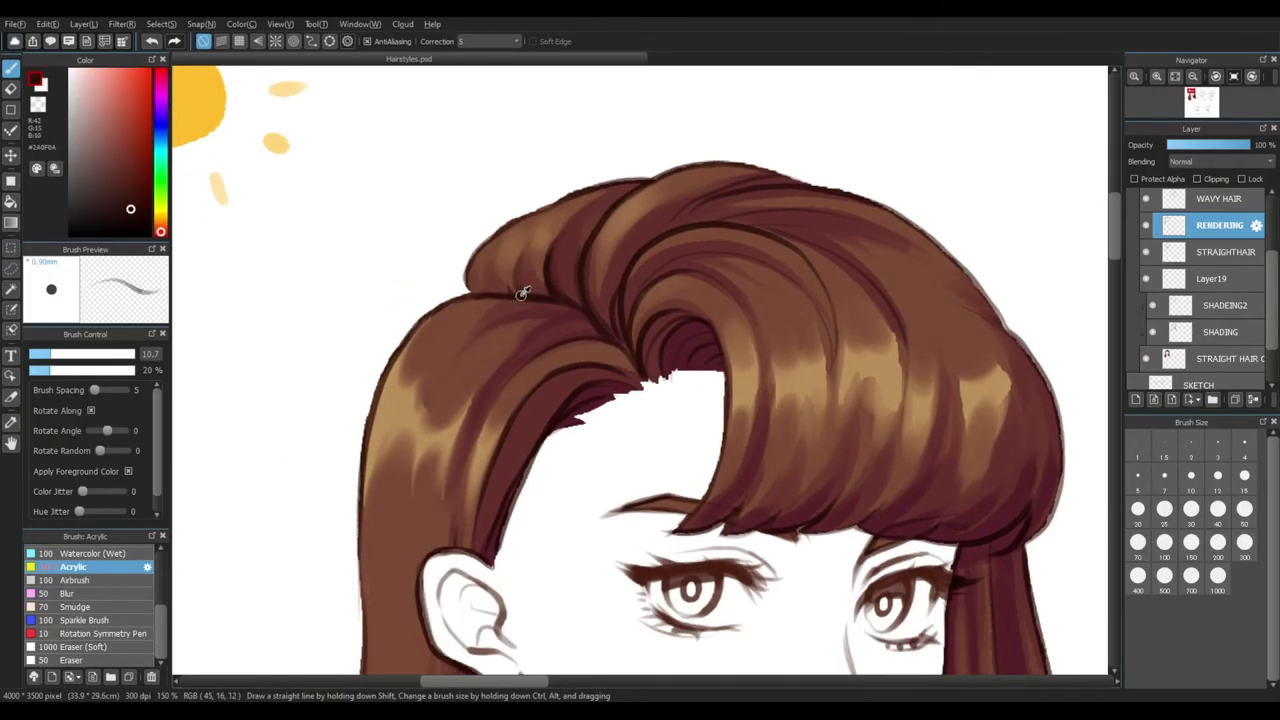
Paint over the temple hairline between the ear and the parting with the sampled dark red-brown #541F27
scroll(754, 551, "down", 5)
mouse_move(778, 627)
left_mouse_down()
mouse_move(754, 551)
mouse_move(667, 609)
left_mouse_up()
scroll(754, 551, "up", 5)
left_click(460, 399, "alt")
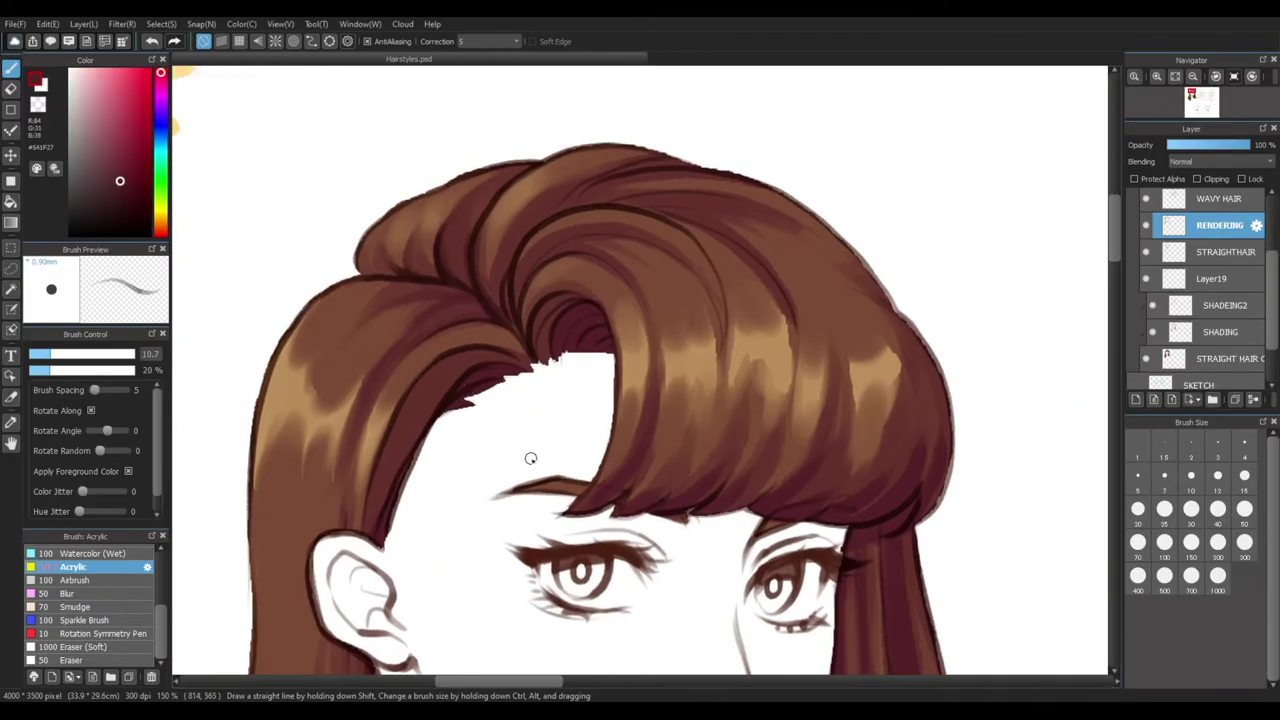
left_click(429, 435, "alt")
mouse_move(471, 421)
left_mouse_down()
mouse_move(429, 435)
mouse_move(416, 464)
left_mouse_up()
left_click_drag(443, 500, 517, 360)
left_click_drag(532, 271, 467, 377)
left_click_drag(501, 307, 461, 385)
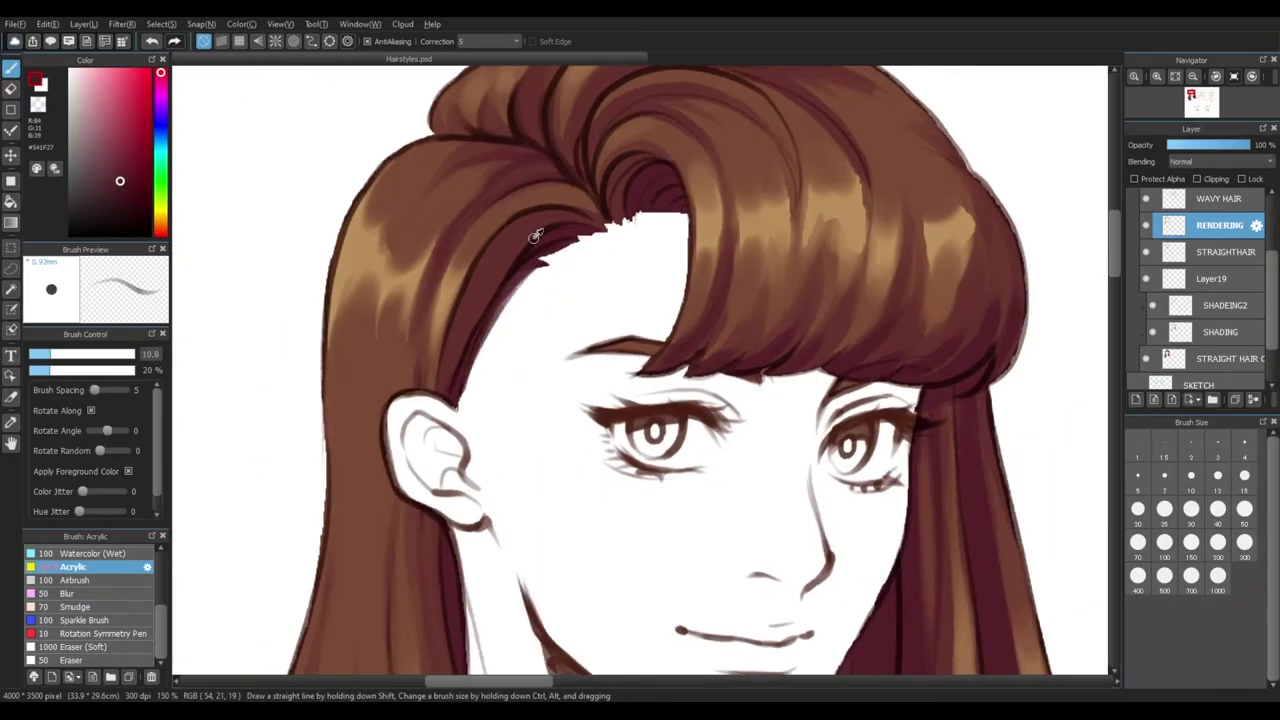
left_click_drag(478, 325, 540, 256)
Soften the hairline above the forehead, up to the parting and fringe, with Acrylic strokes in sampled dark browns
left_click(569, 238, "alt")
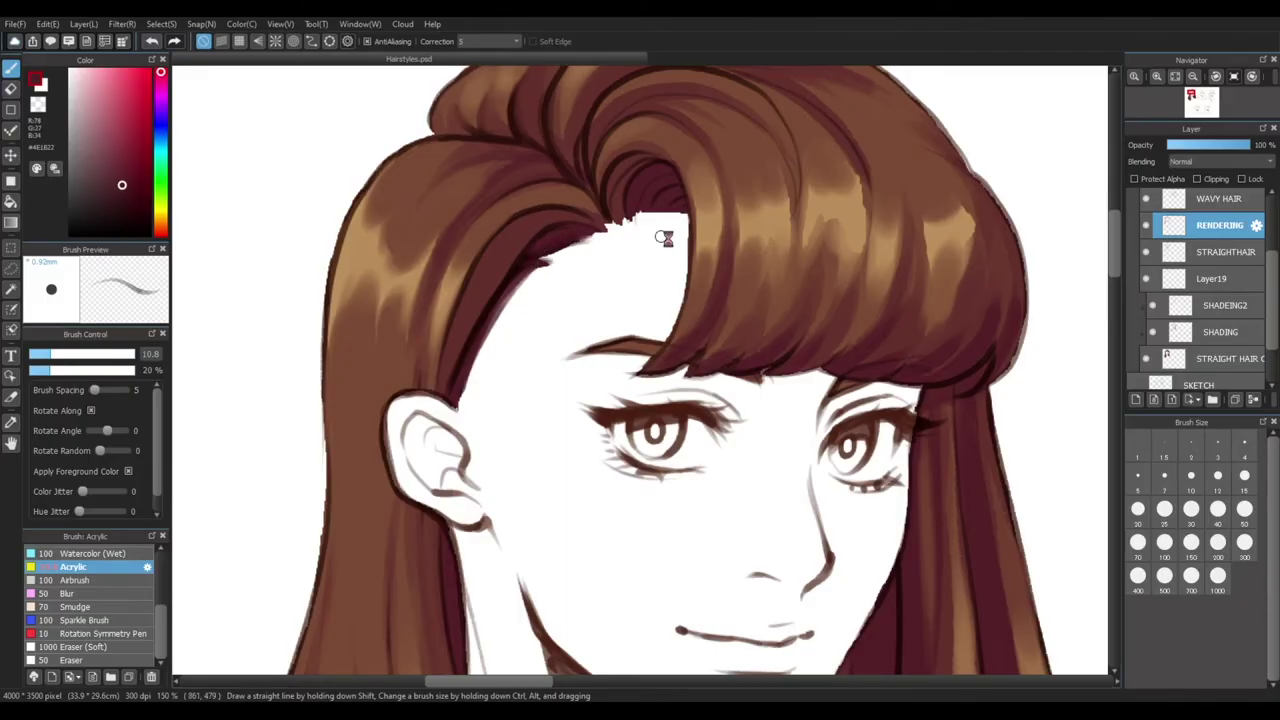
left_click_drag(662, 237, 636, 279)
left_click(551, 277, "alt")
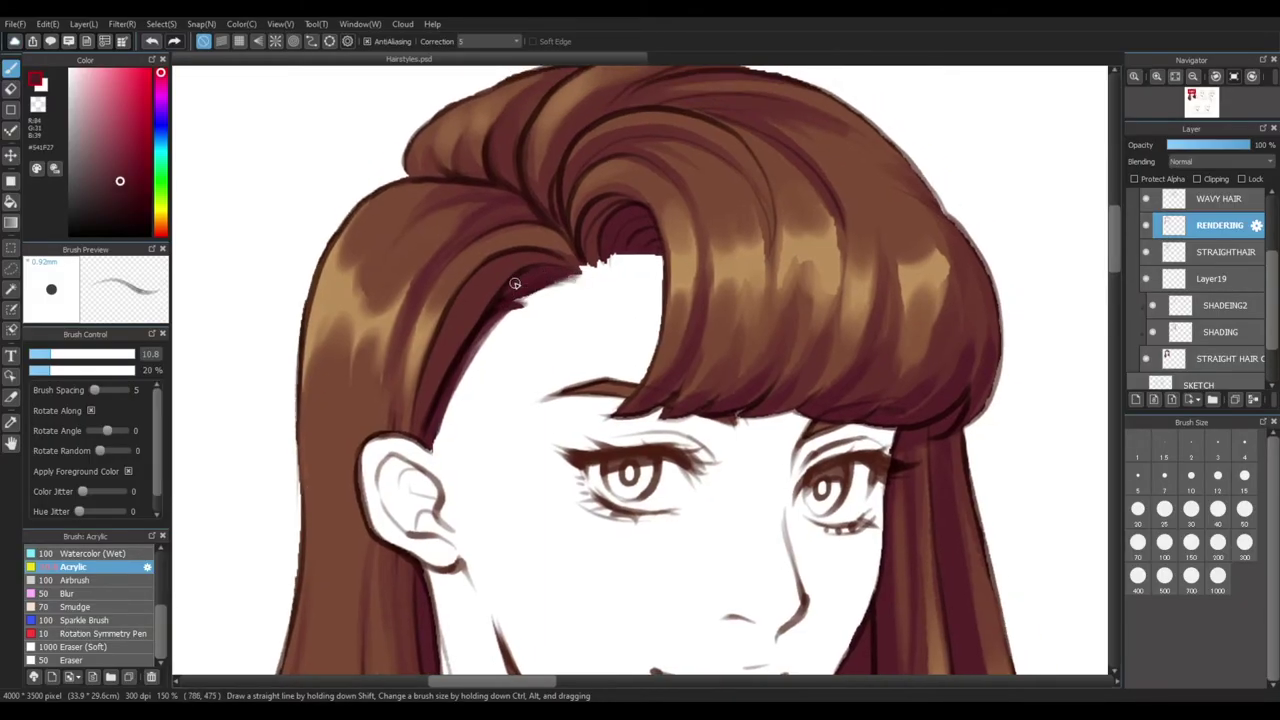
scroll(514, 284, "down", 3)
scroll(575, 208, "up", 4)
left_click(575, 208, "alt")
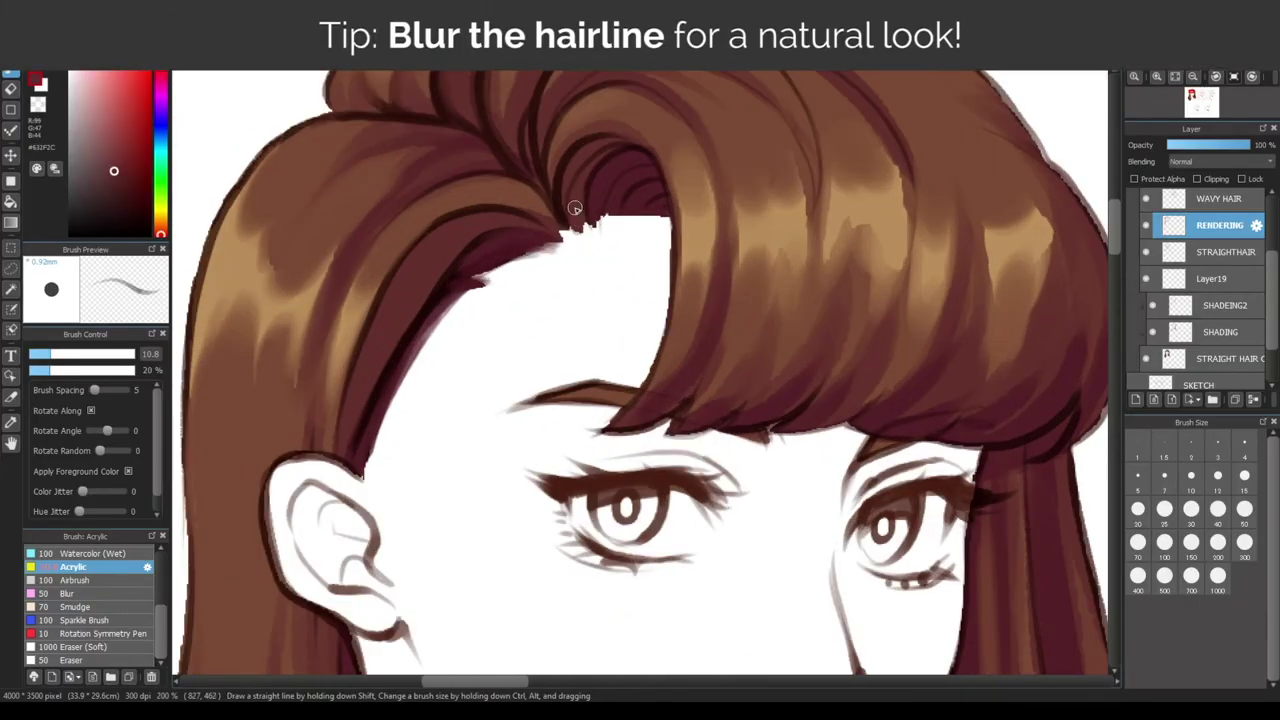
left_click_drag(557, 228, 503, 305)
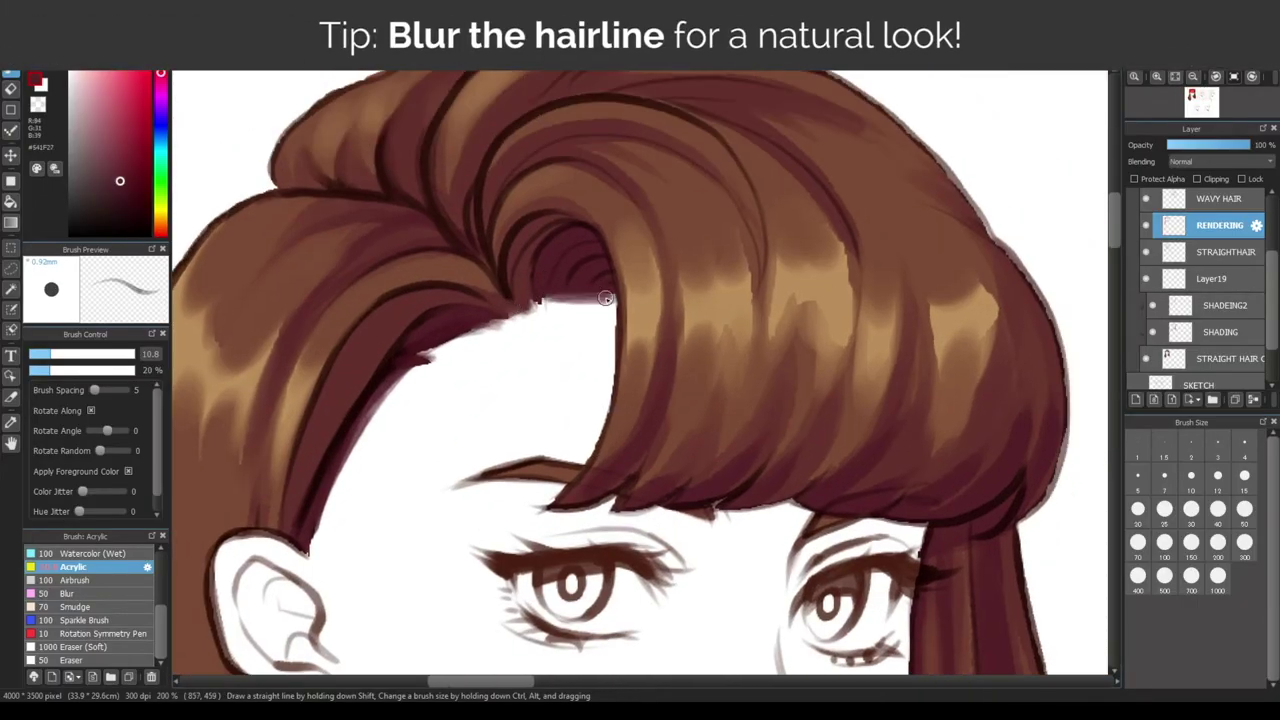
Examine the rendered straight hair from the hairline down to the long locks
scroll(574, 560, "up", 2)
scroll(574, 560, "down", 6)
scroll(600, 520, "up", 3)
left_click_drag(722, 420, 736, 337)
left_click_drag(736, 590, 748, 473)
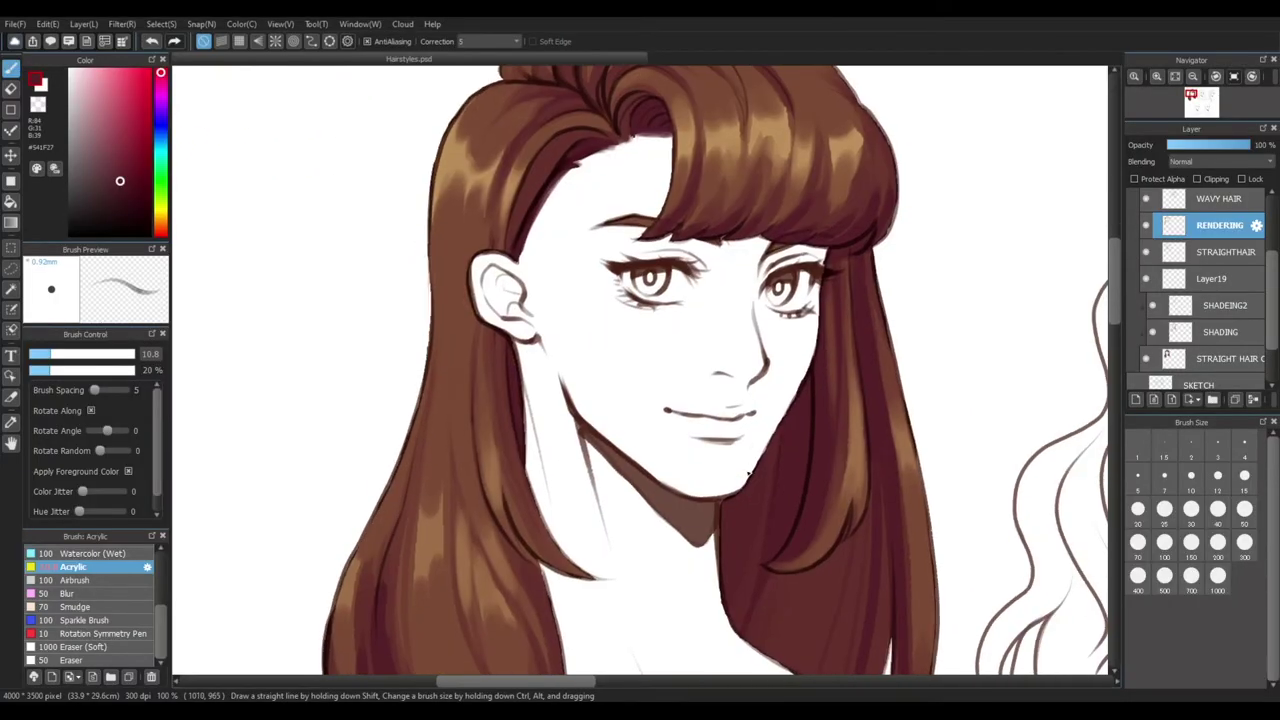
scroll(545, 305, "down", 2)
scroll(590, 262, "up", 2)
left_click_drag(640, 470, 750, 198)
scroll(90, 605, "up", 2)
scroll(90, 605, "down", 1)
Paint over the outlines of the pointed hair tips with the Acrylic brush, size 11.8 at 30% opacity, in sampled dark tones
left_click_drag(483, 375, 584, 331)
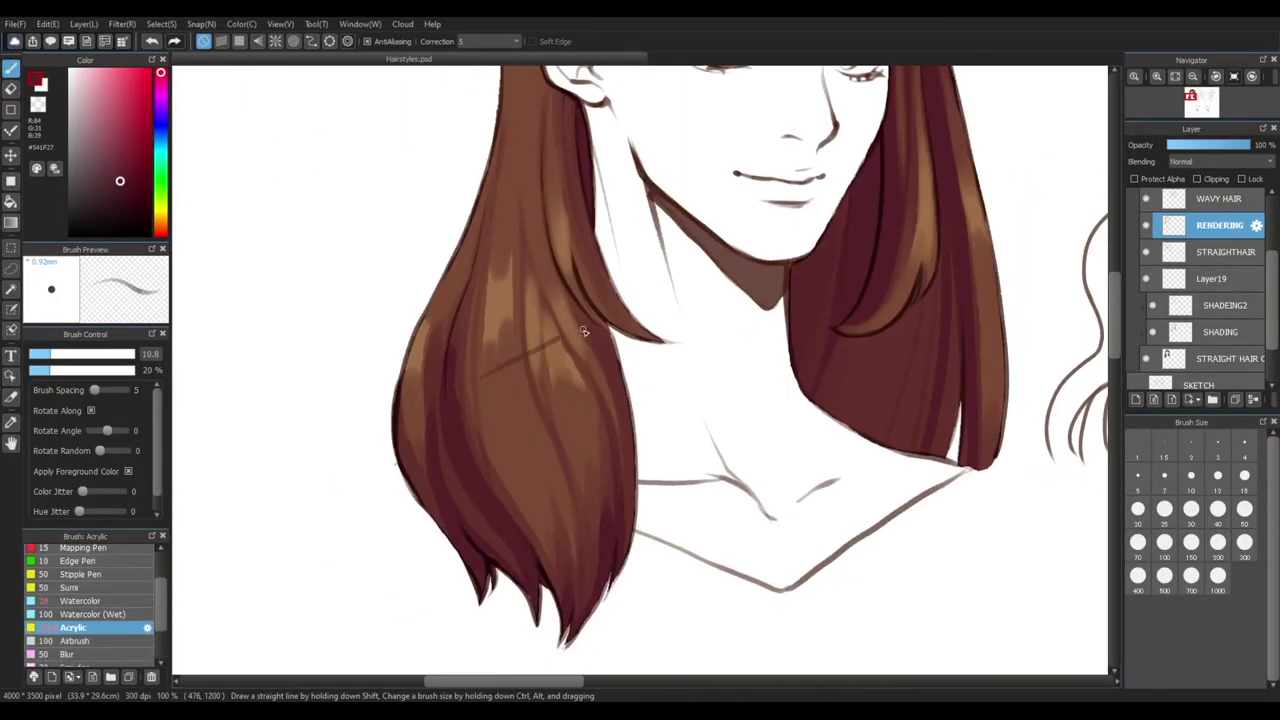
scroll(583, 331, "down", 2)
scroll(583, 331, "up", 2)
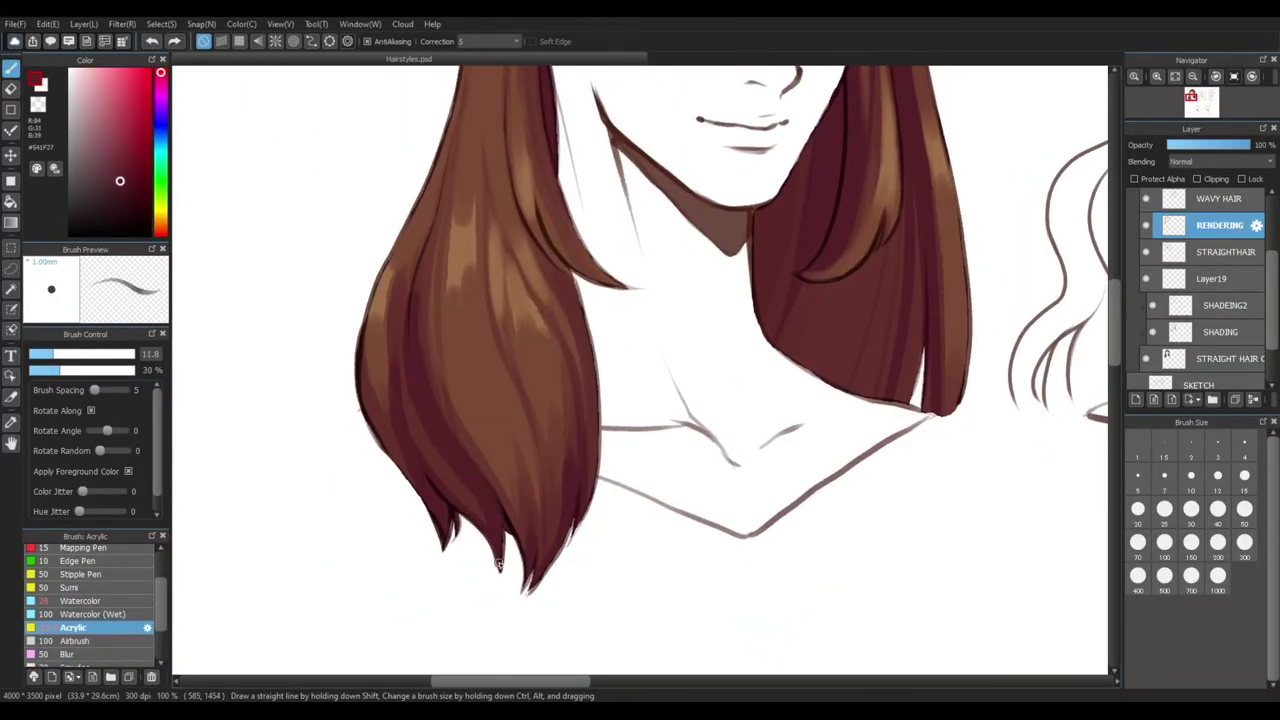
left_click_drag(507, 524, 516, 542)
left_click(456, 512, "alt")
key("ctrl+z")
left_click_drag(453, 504, 491, 535)
left_click(453, 487, "alt")
left_click_drag(443, 479, 449, 488)
Paint over the outer outline of the long lock above the tips with browns sampled from the adjacent hair
left_click(400, 303, "alt")
left_click(384, 362, "alt")
left_click_drag(373, 370, 383, 410)
left_click_drag(368, 346, 372, 388)
left_click(373, 421, "alt")
left_click_drag(383, 440, 410, 476)
left_click_drag(391, 445, 395, 411)
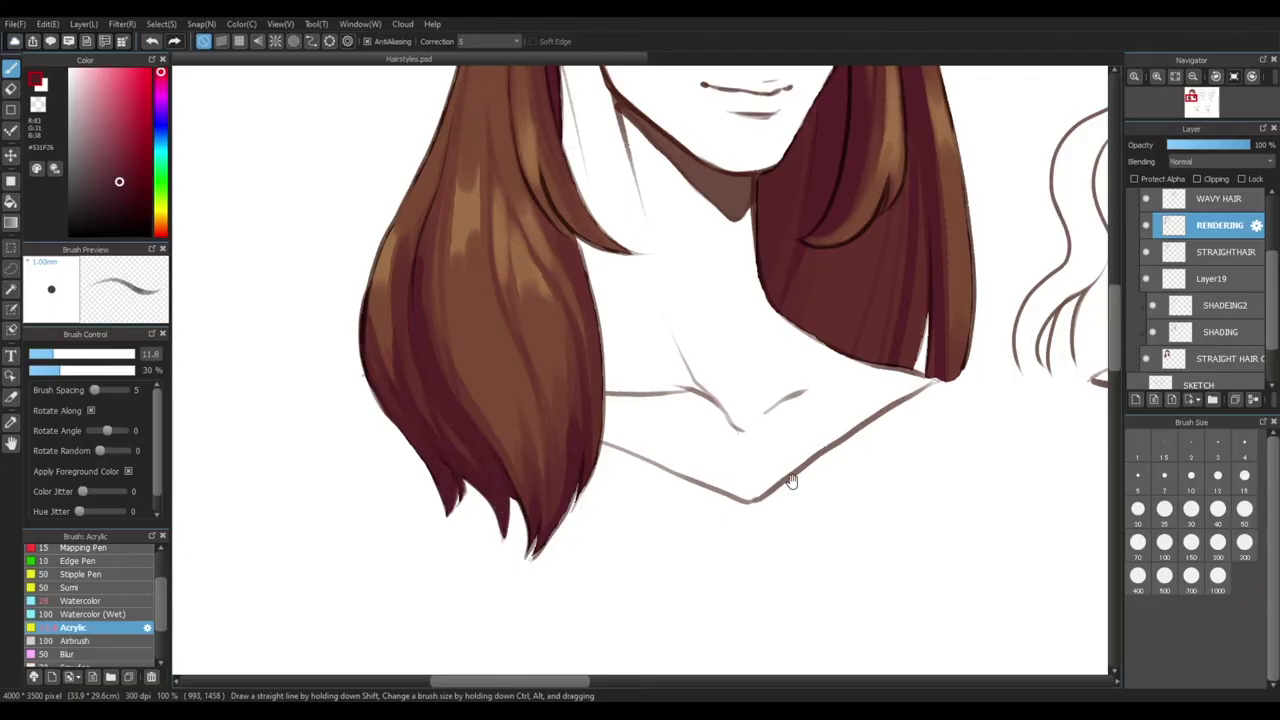
Paint thin loose strands along the lower lock's outer edge and tips with the Acrylic brush, size 9.3 at 44% opacity
left_click_drag(792, 481, 790, 512)
left_click(370, 319, "alt")
key("ctrl+minus")
key("ctrl+plus")
key("ctrl+plus")
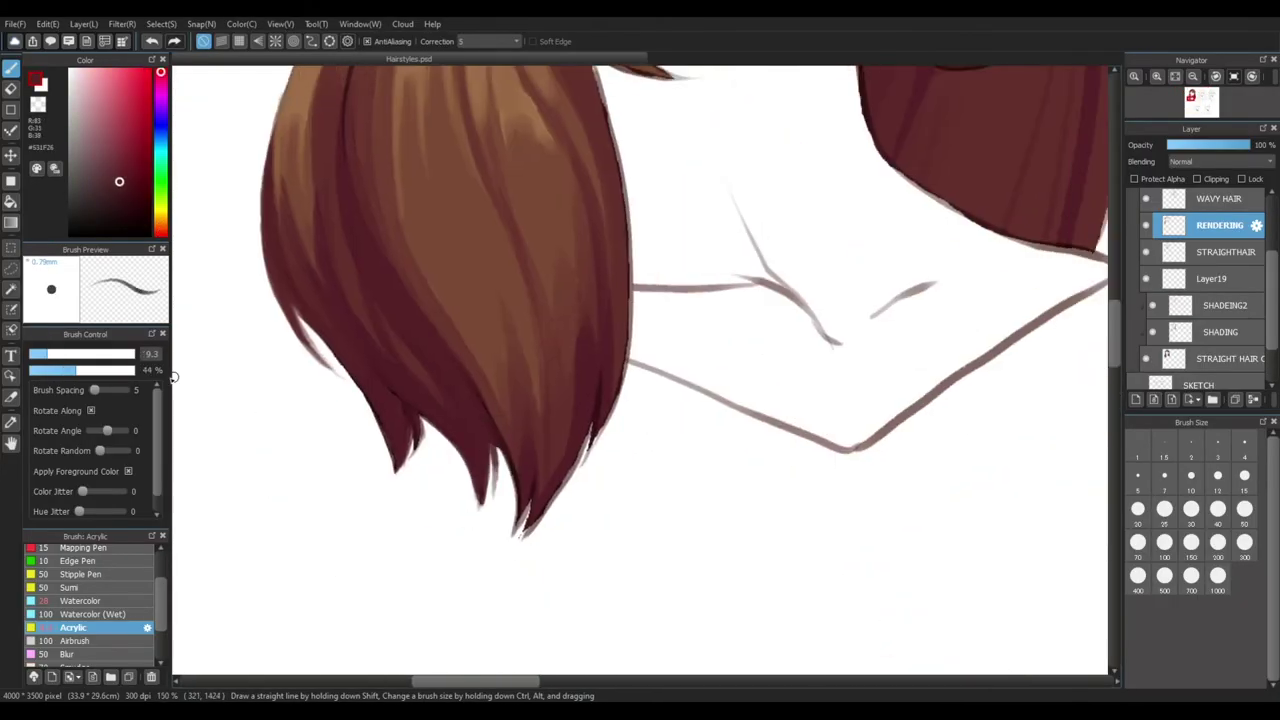
left_click_drag(173, 377, 183, 514)
Prepare the Acrylic brush at size 12.3 and 45% opacity with a pale orange for highlight strands on the straight hair
key("ctrl+minus")
mouse_move(644, 300)
left_mouse_down()
mouse_move(746, 243)
mouse_move(655, 305)
left_mouse_up()
left_click(472, 509, "alt")
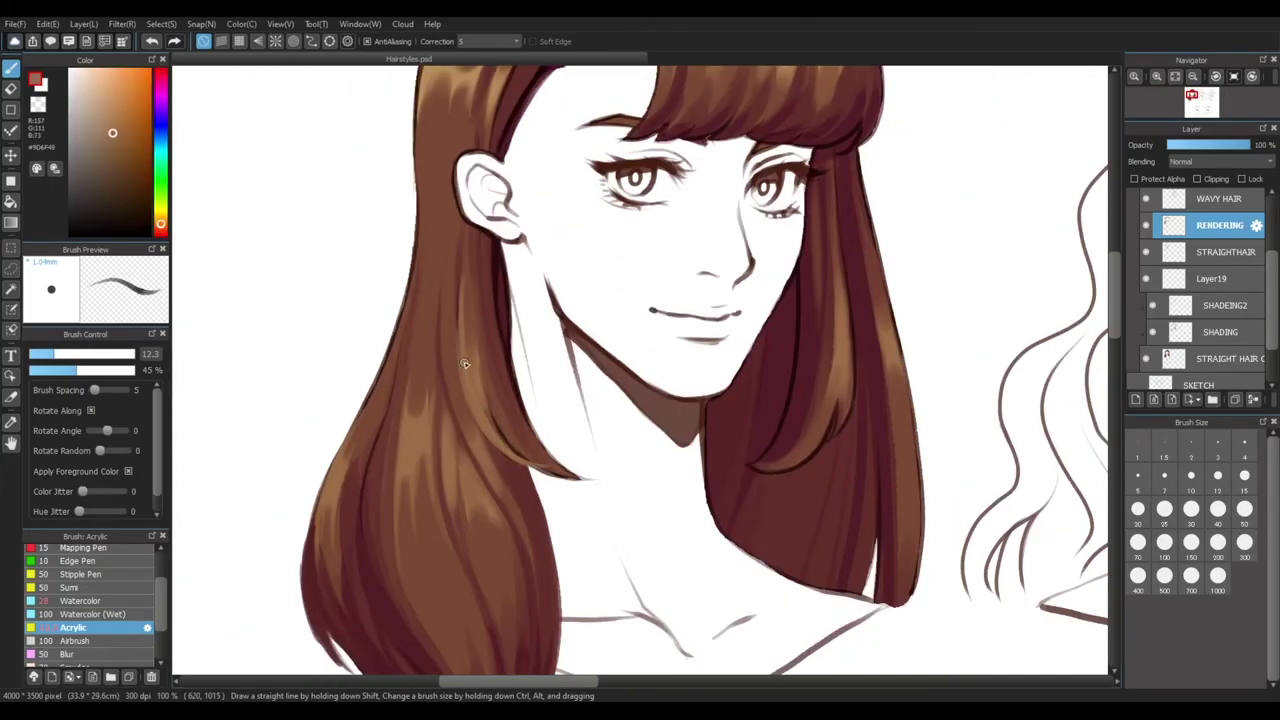
key("ctrl+plus")
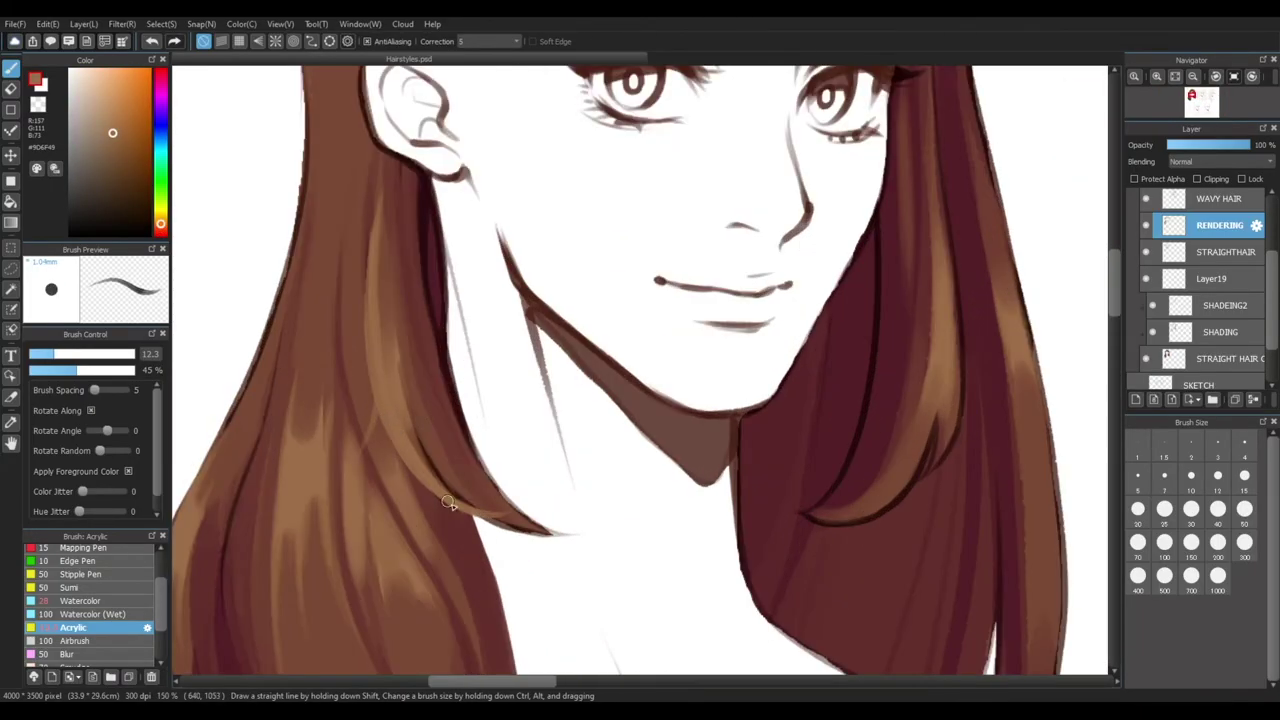
left_click_drag(447, 502, 606, 509)
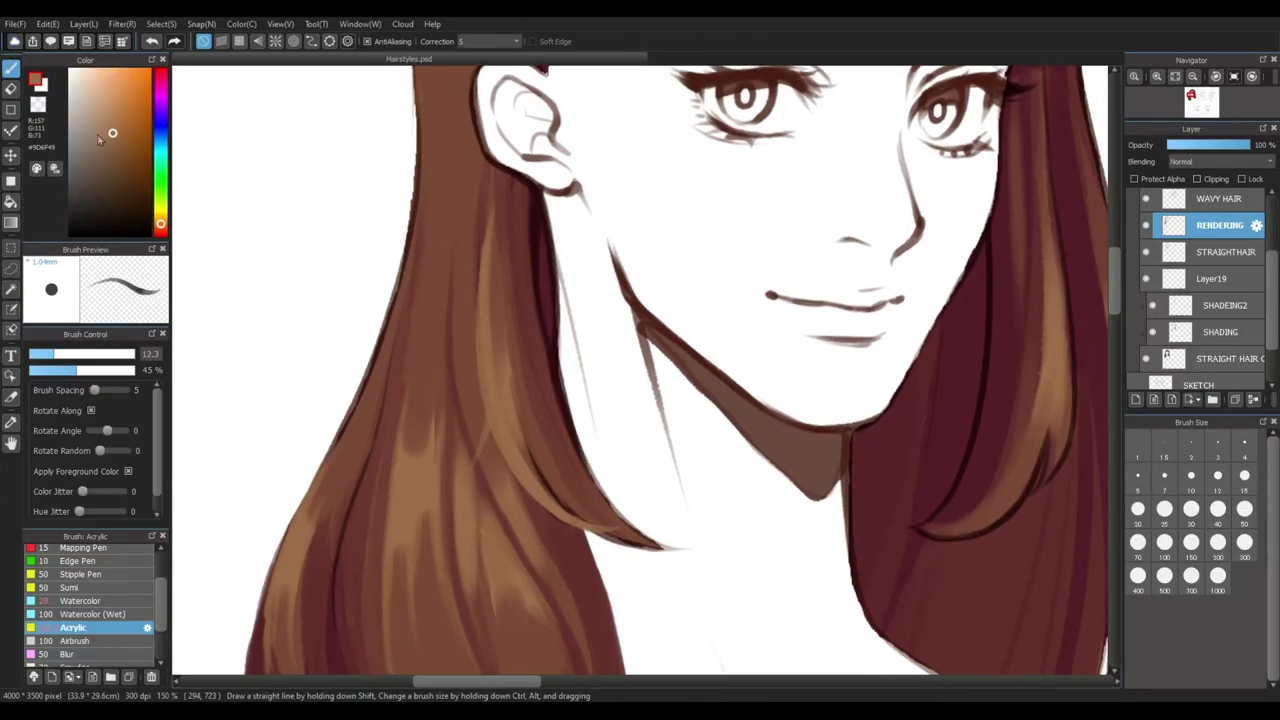
key("ctrl+z")
left_click(161, 220)
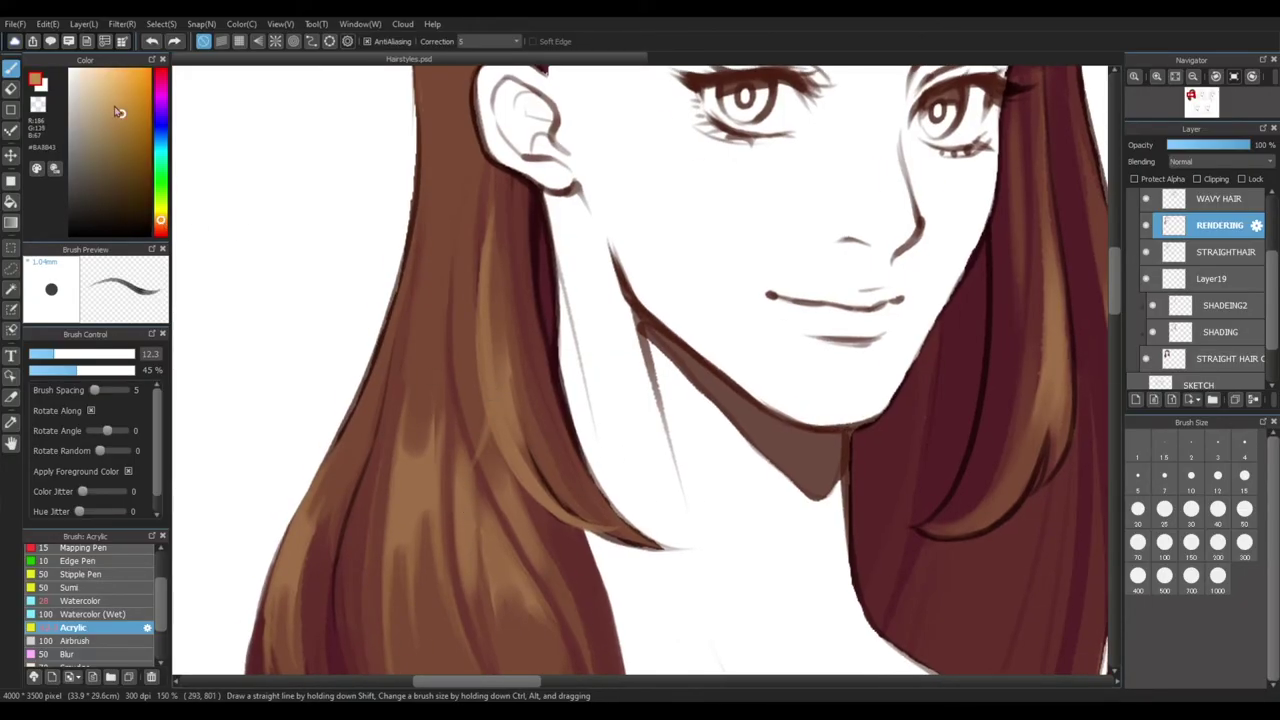
left_click(113, 133)
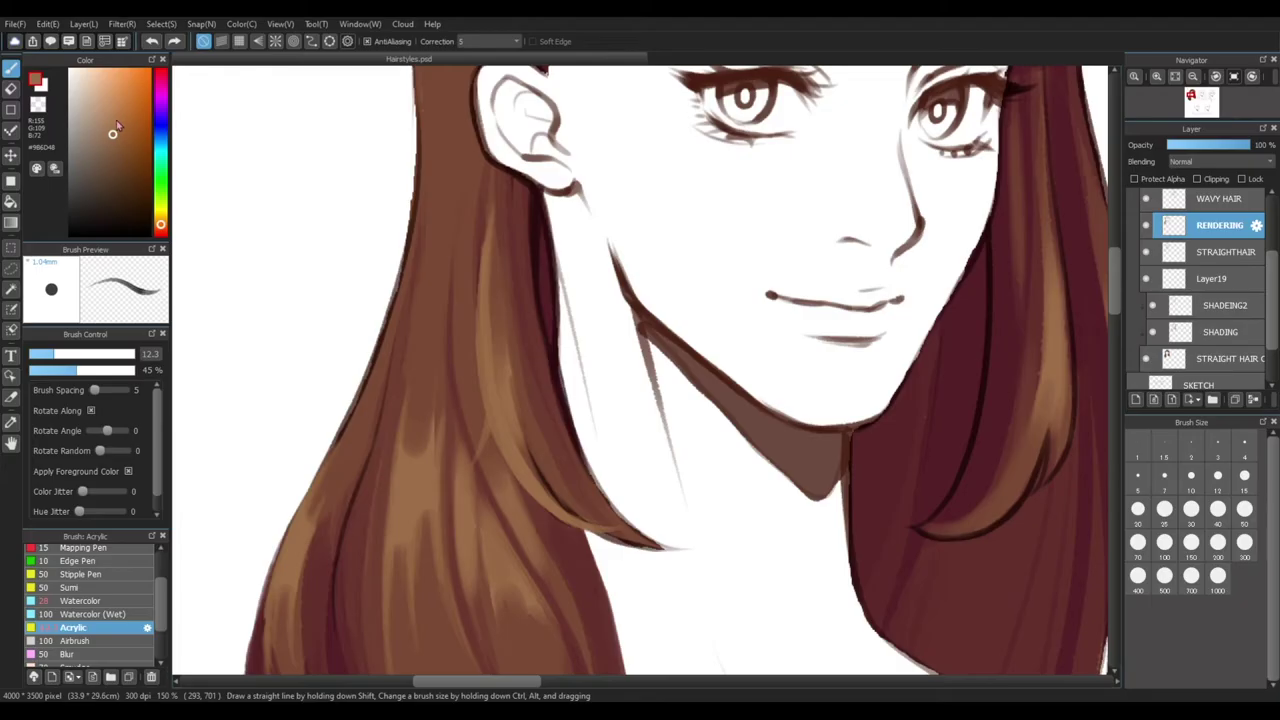
left_click(103, 79)
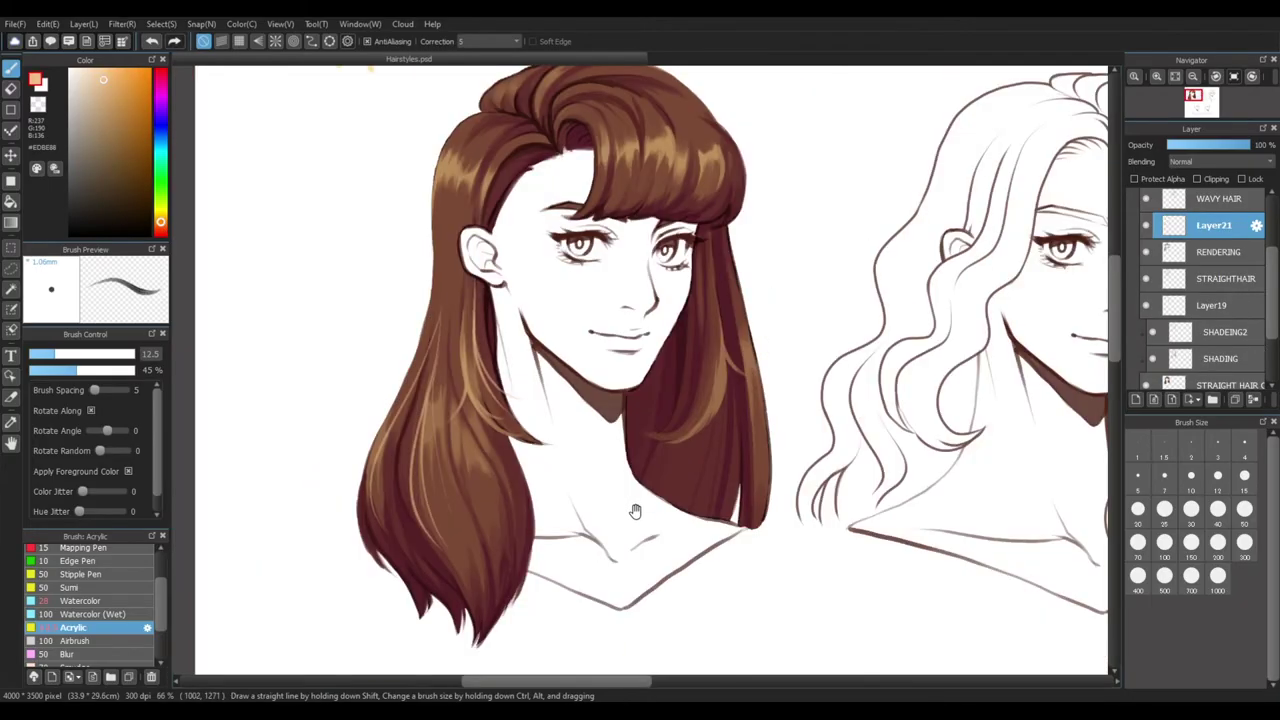
Paint fine pale orange strands over the straight hair's locks and fringe on Layer21, reducing the Acrylic brush to size 11
mouse_move(628, 525)
left_mouse_down()
mouse_move(589, 500)
mouse_move(496, 495)
left_mouse_up()
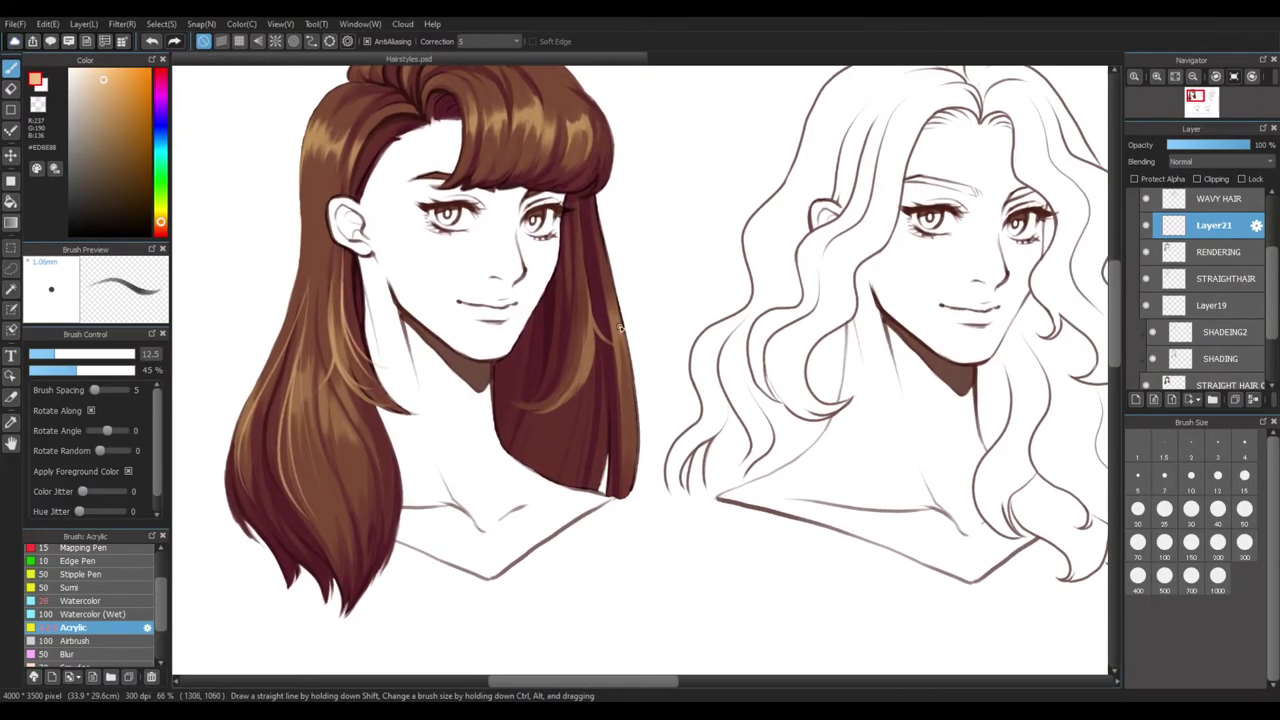
scroll(617, 397, "up", 3)
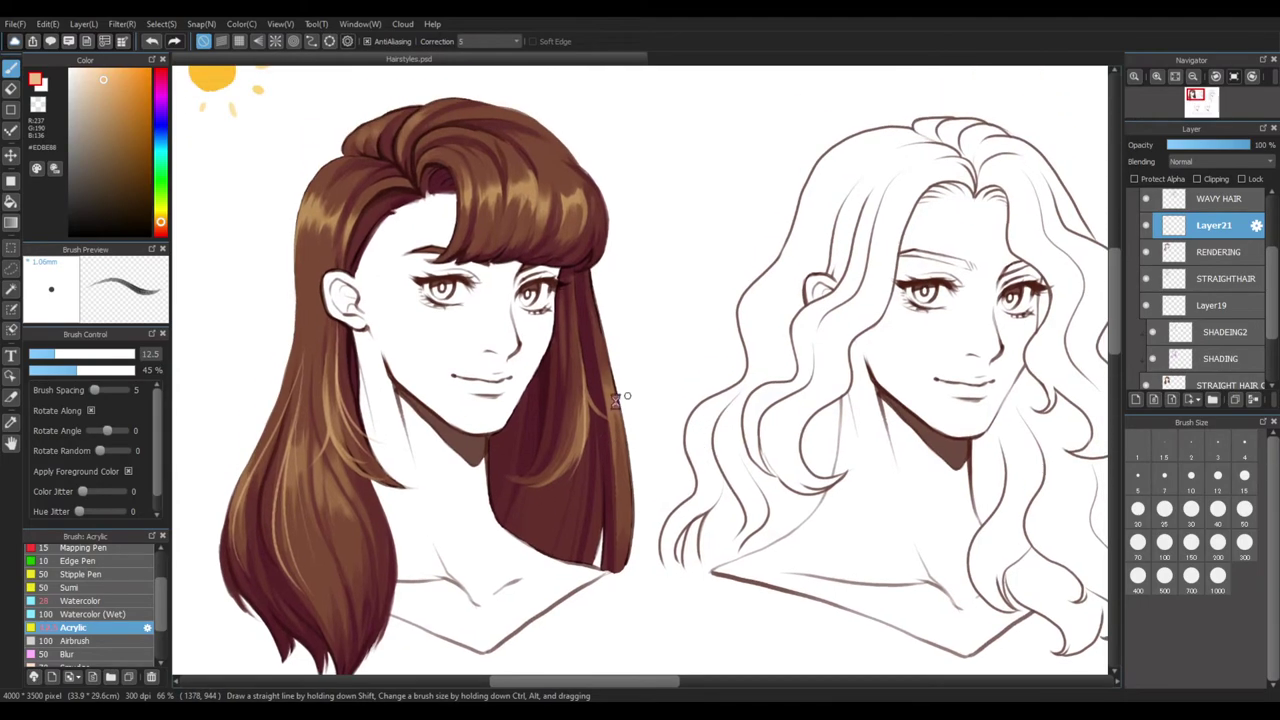
left_click_drag(612, 391, 604, 503)
left_click_drag(759, 420, 829, 530)
left_click_drag(497, 236, 452, 300)
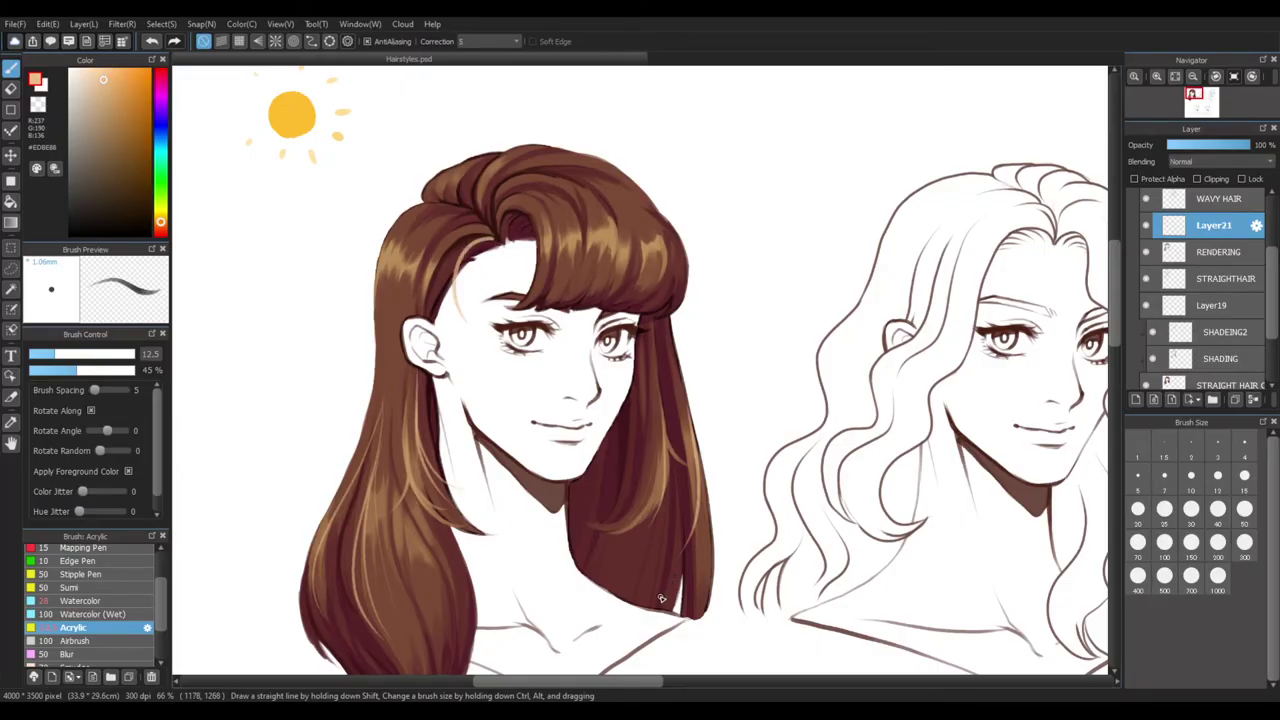
left_click_drag(619, 445, 725, 519)
key("ctrl+z")
key("bracketleft")
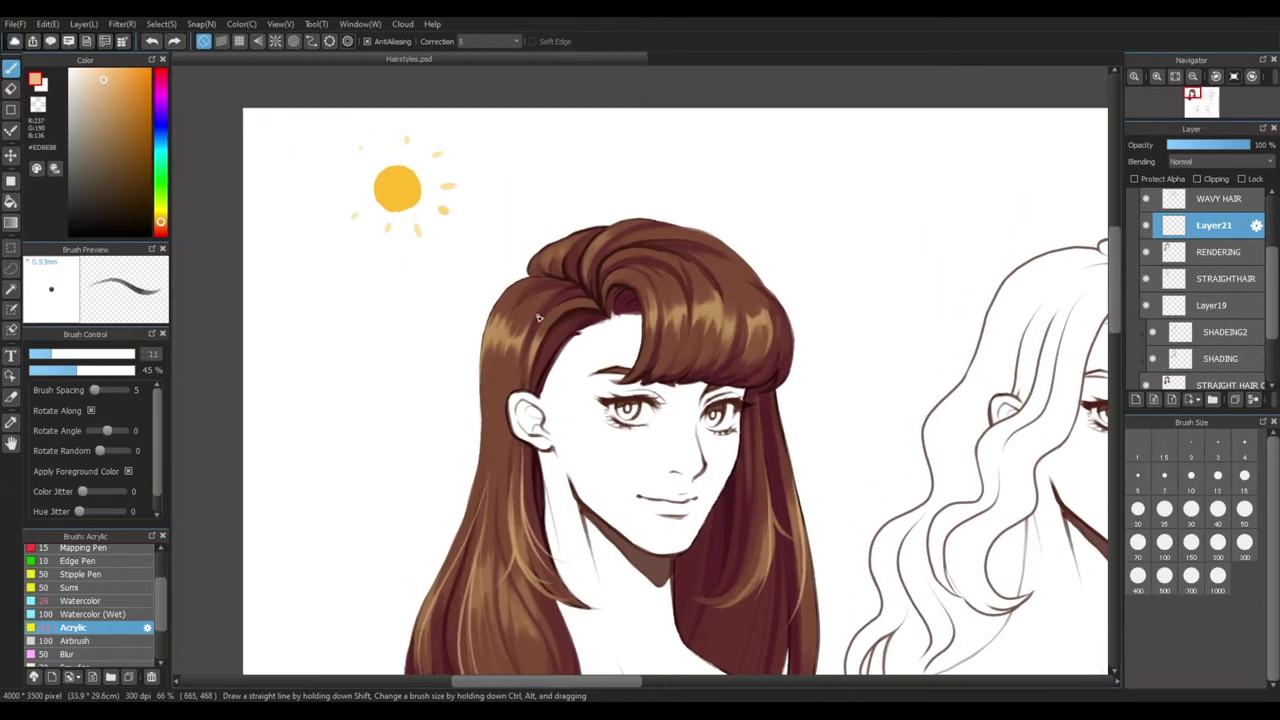
scroll(310, 531, "down", 2)
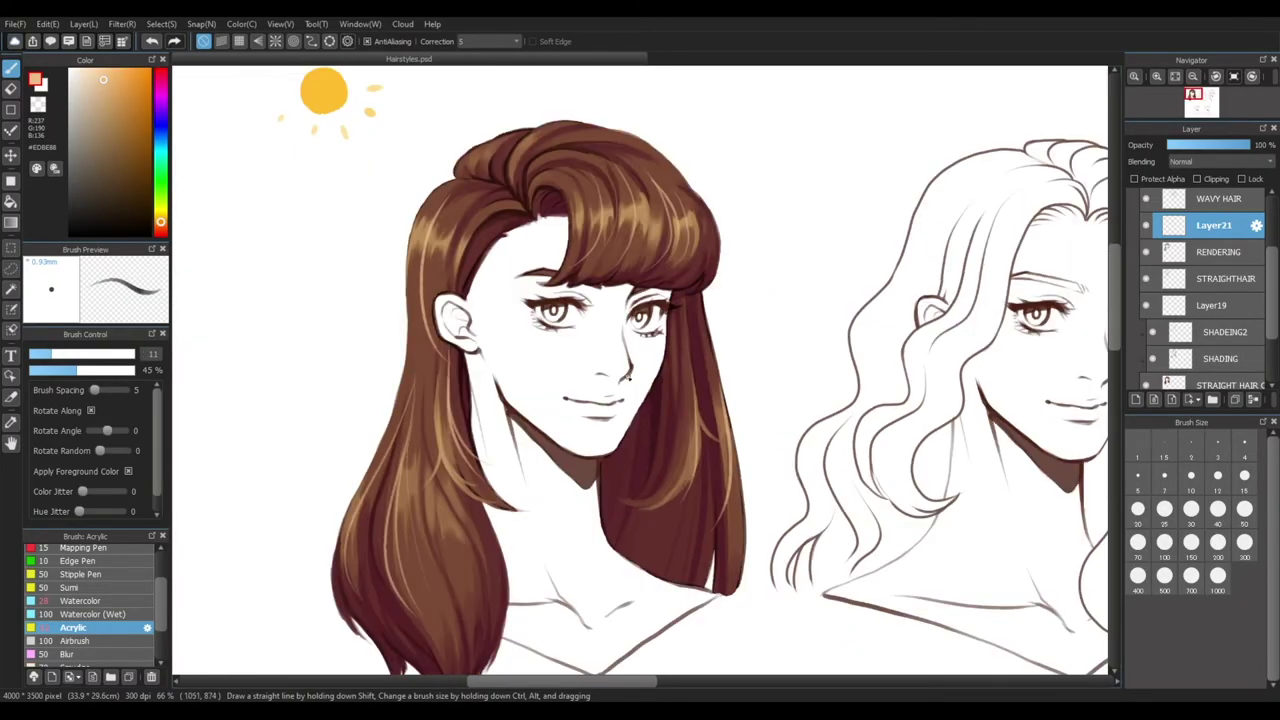
Soften the fine light strands of the straight hair with the Eraser (Soft), size 158 at 23% opacity
key("e")
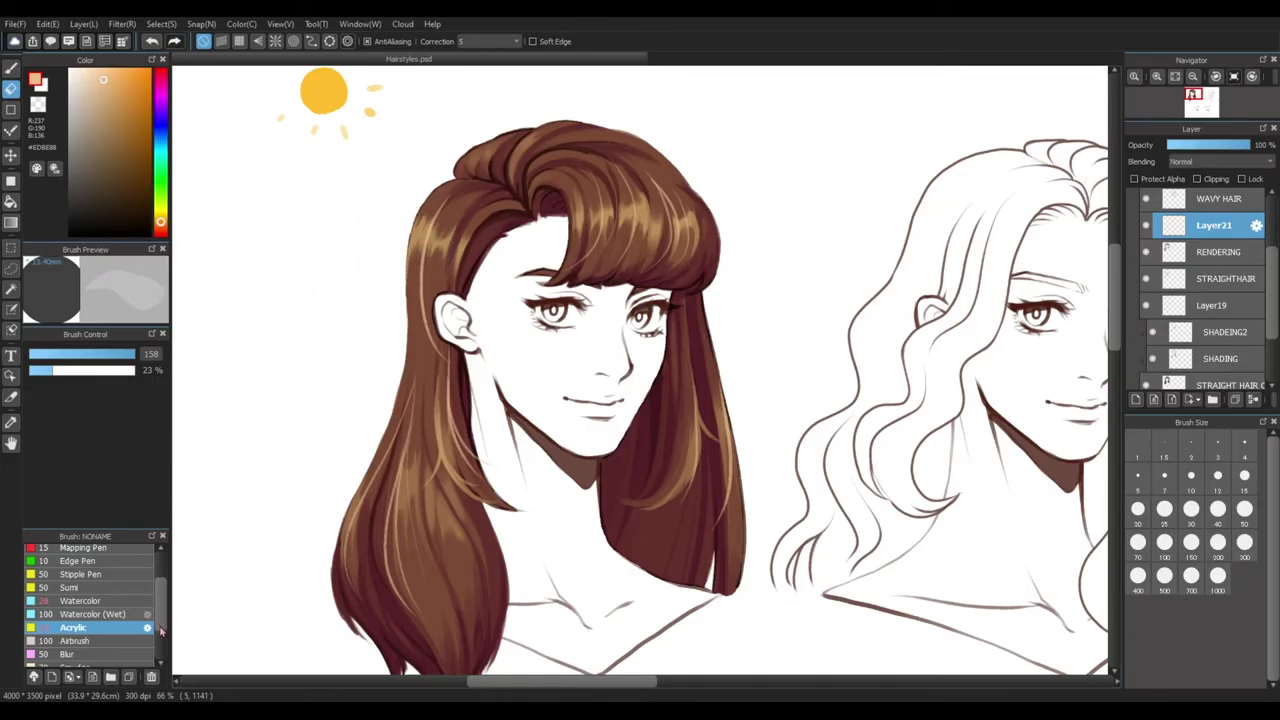
scroll(160, 624, "down", 2)
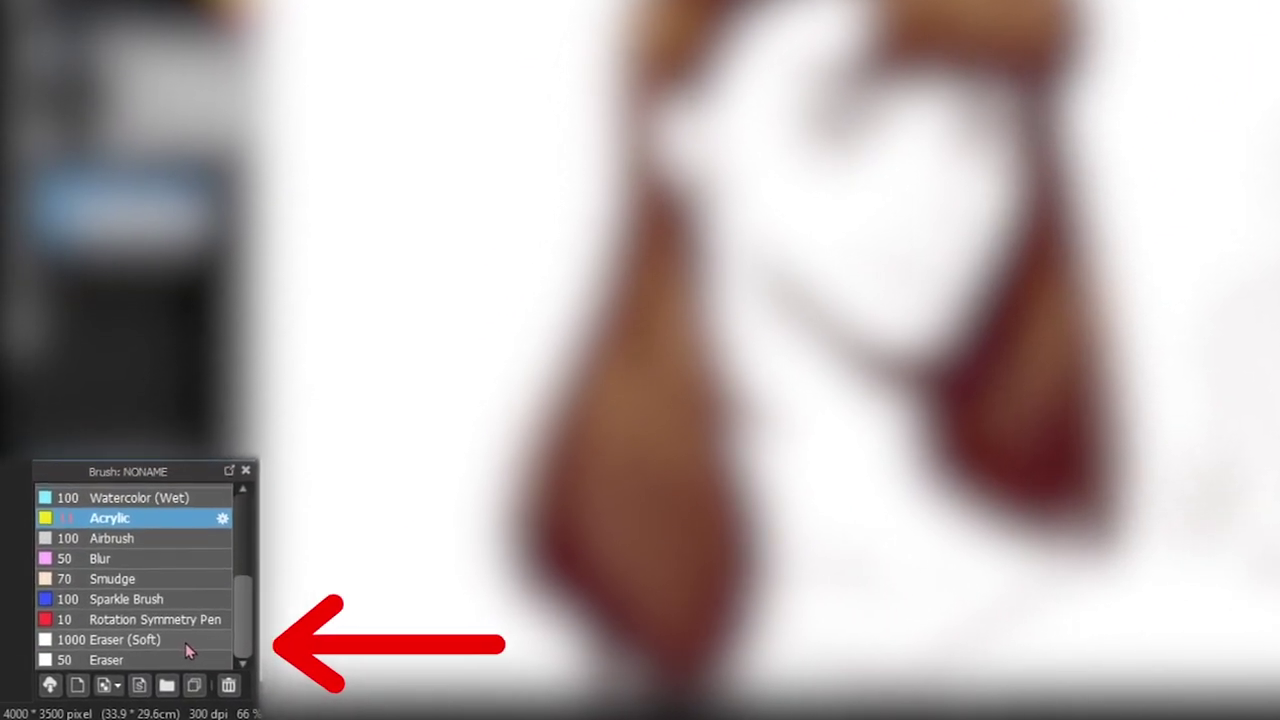
left_click(146, 647)
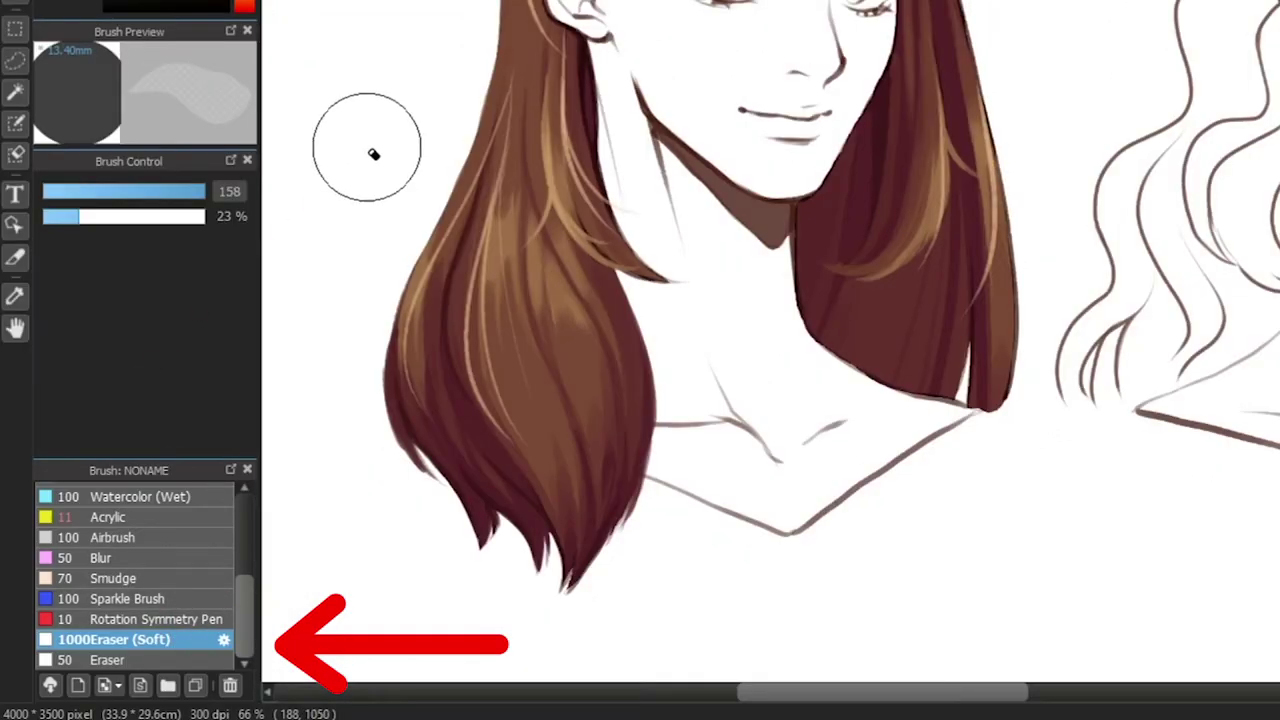
left_click_drag(505, 169, 567, 231)
left_click_drag(689, 249, 732, 192)
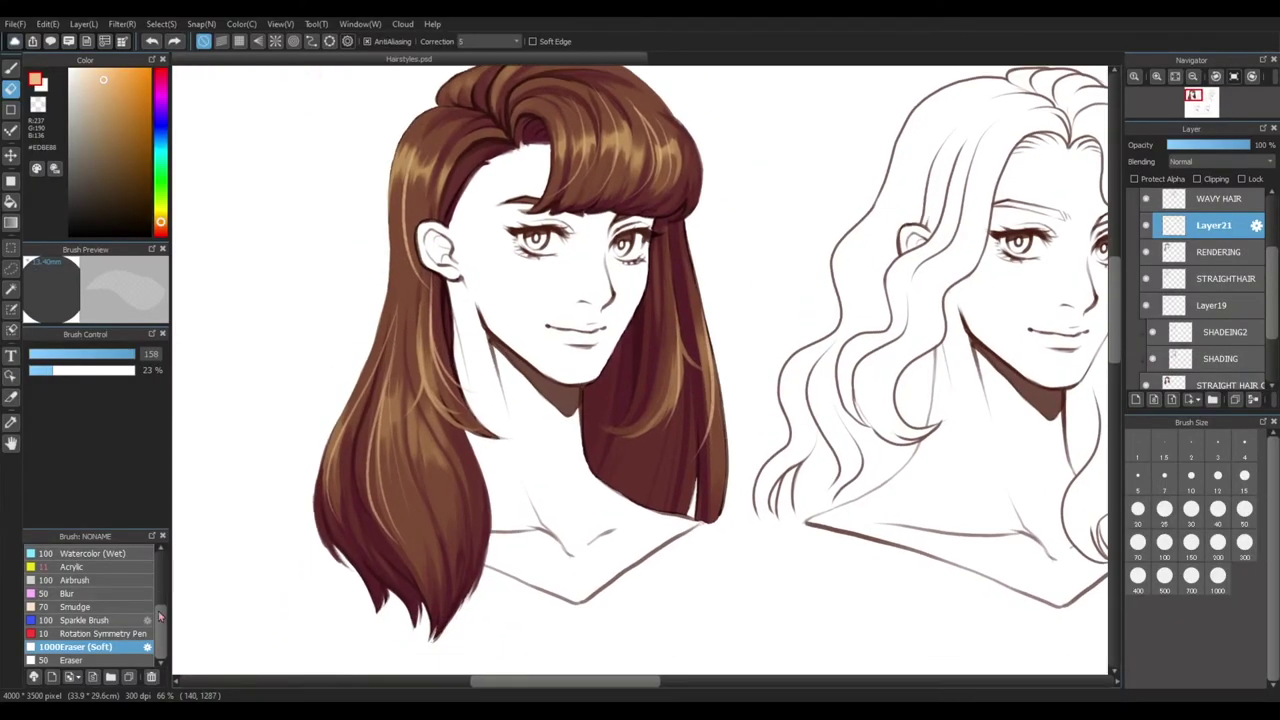
left_click_drag(854, 223, 795, 159)
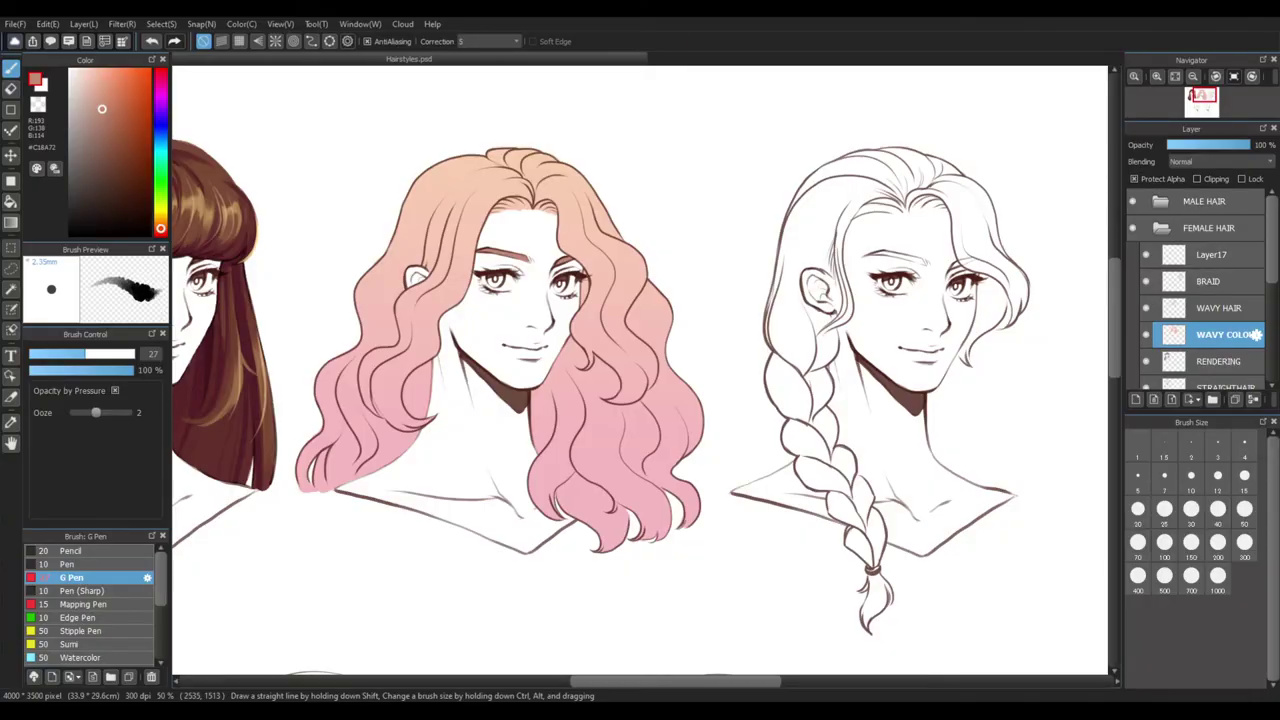
Shade the inner curl beside the neck and the wavy hairline in pale pink on the clipped Multiply layer, G Pen size 27
left_click_drag(637, 500, 762, 498)
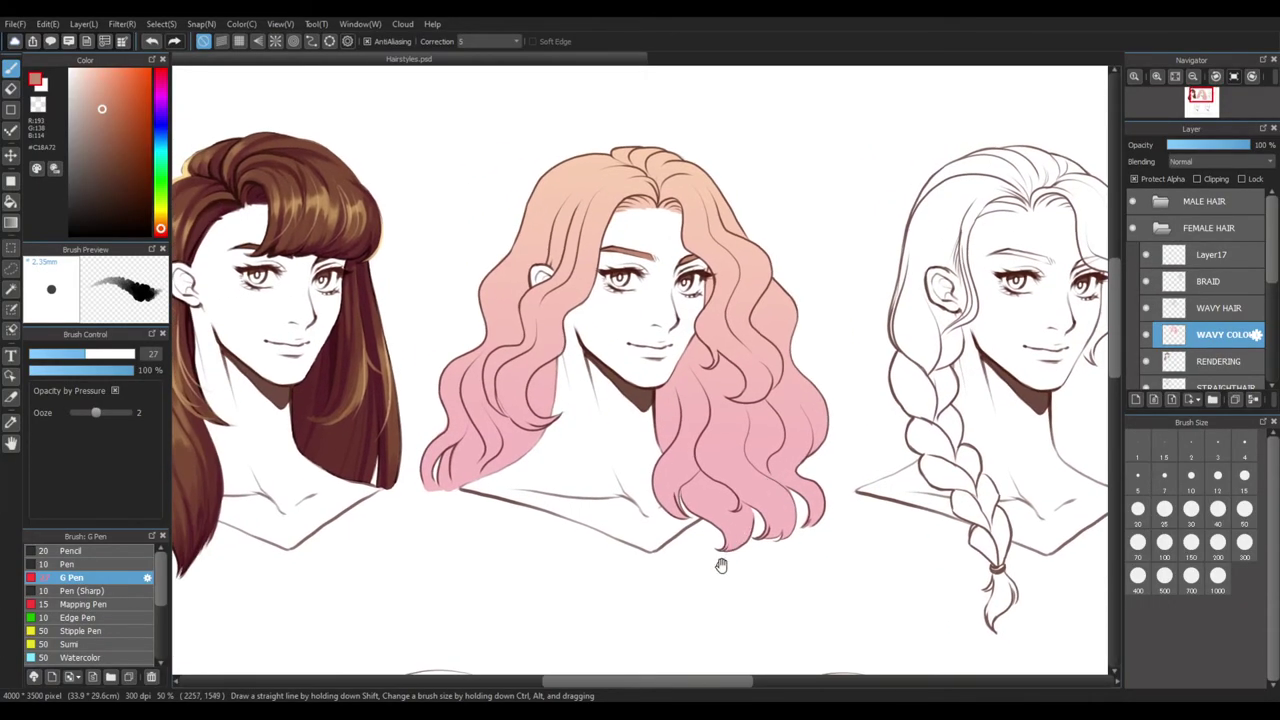
left_click_drag(755, 516, 701, 542)
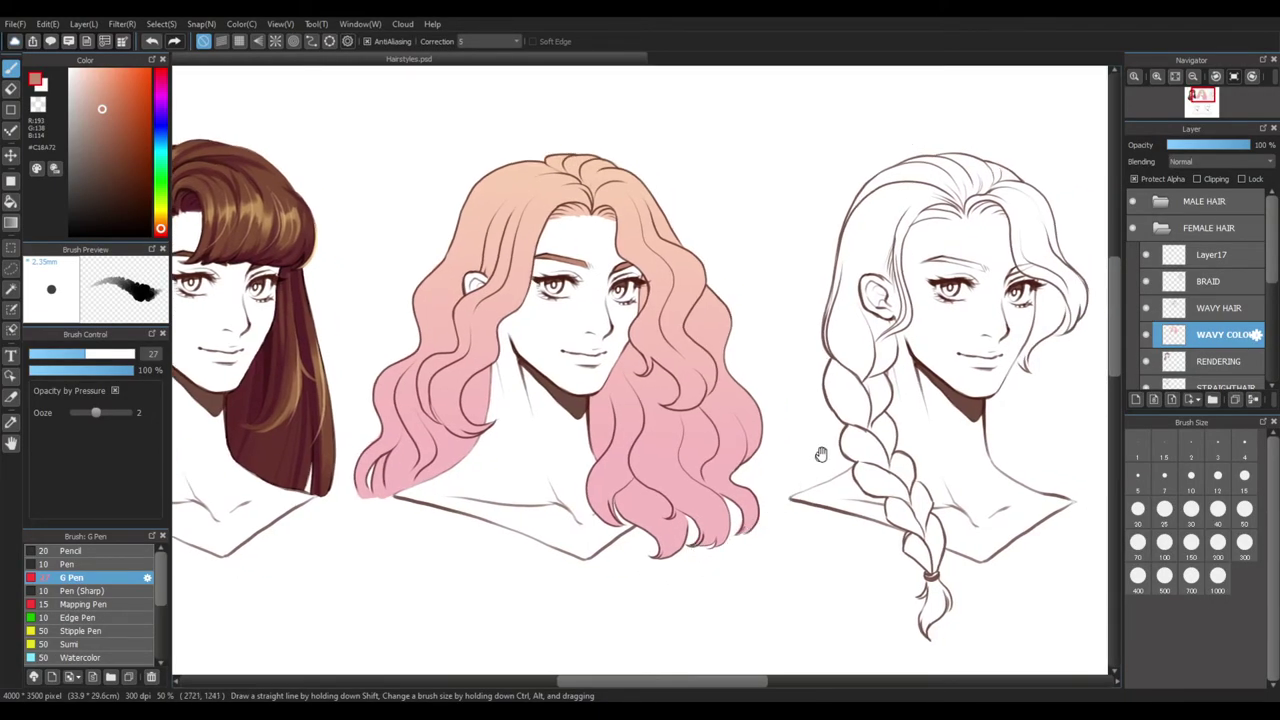
left_click_drag(708, 495, 681, 515)
left_click_drag(680, 650, 677, 623)
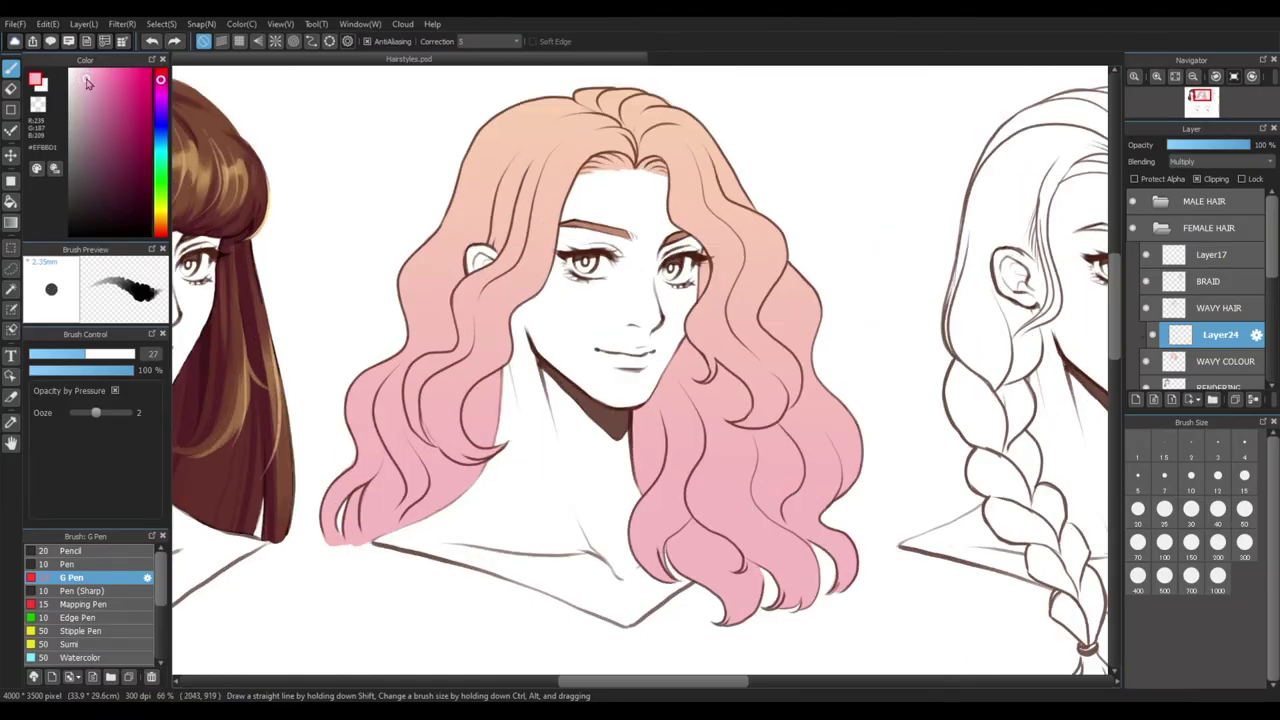
left_click(81, 81)
left_click_drag(500, 388, 472, 448)
mouse_move(640, 370)
left_mouse_down()
mouse_move(647, 436)
mouse_move(658, 393)
left_mouse_up()
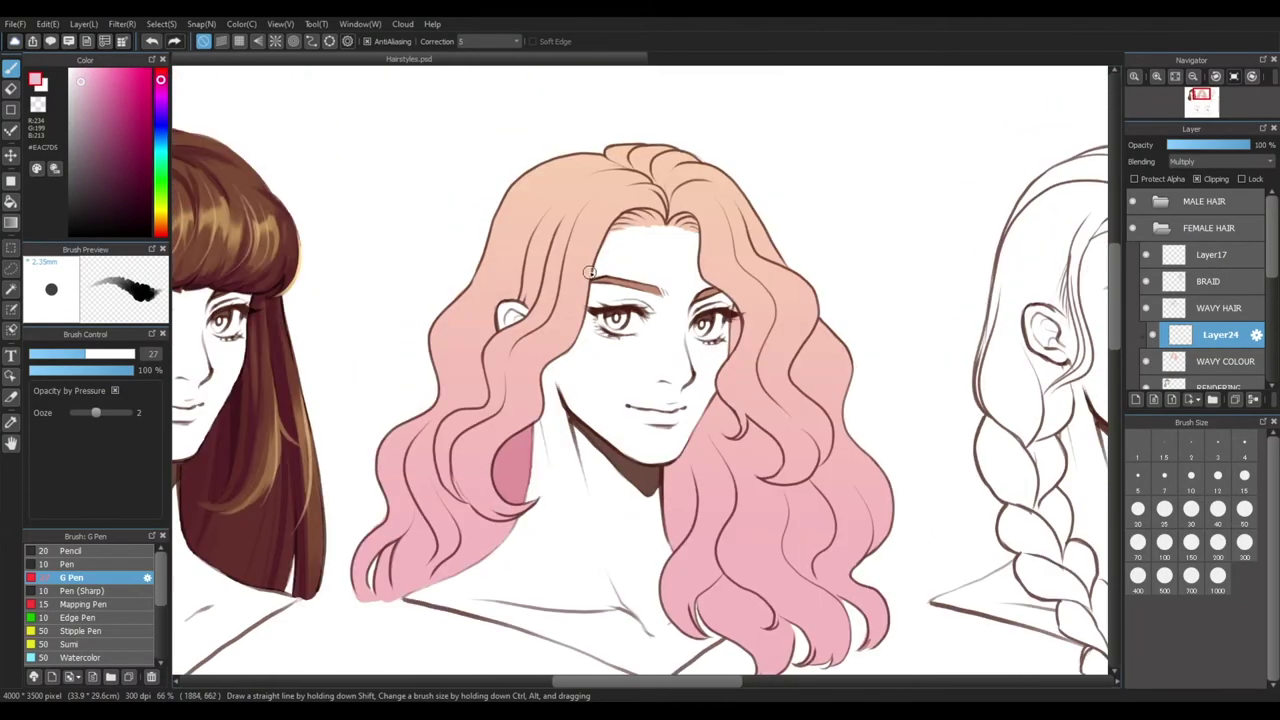
left_click_drag(604, 240, 662, 220)
left_click_drag(857, 419, 829, 354)
mouse_move(770, 425)
left_mouse_down()
mouse_move(703, 357)
mouse_move(783, 424)
left_mouse_up()
Shade the inner edges of the wavy locks framing the left side of the face down to the curled tip
left_click_drag(548, 286, 475, 445)
left_click_drag(590, 164, 547, 284)
left_click_drag(550, 280, 466, 452)
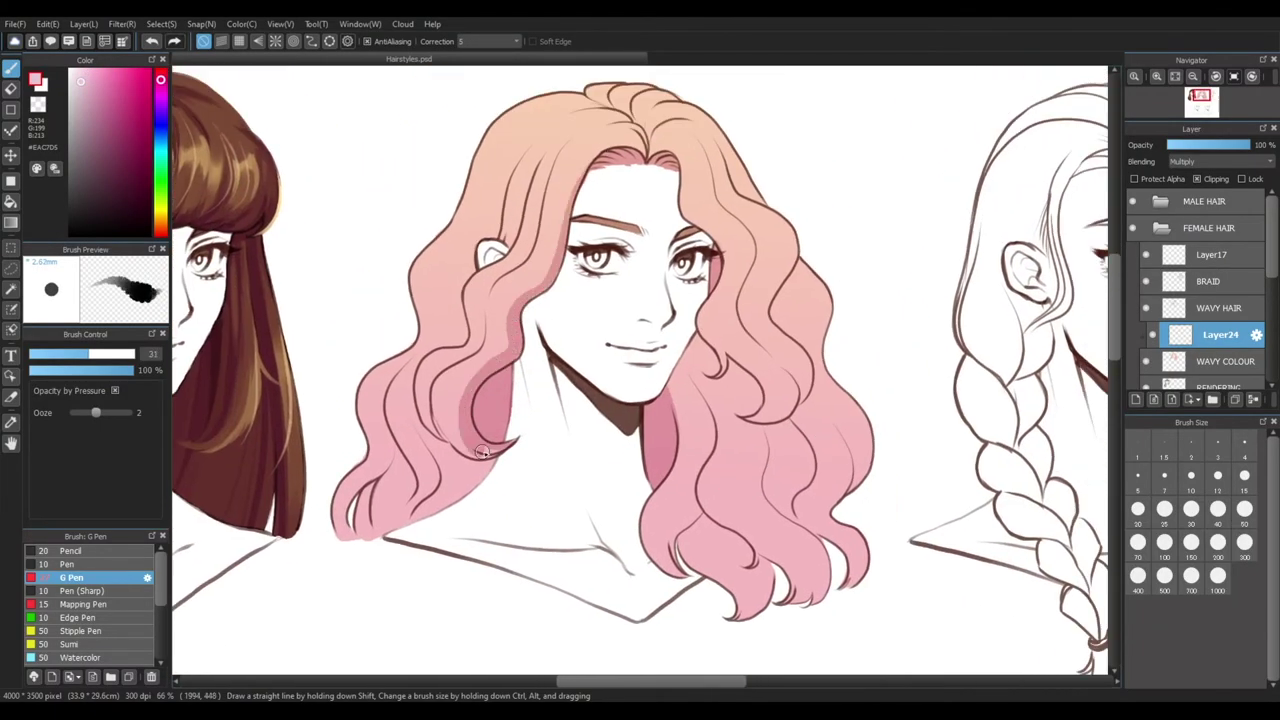
left_click_drag(487, 290, 430, 428)
left_click_drag(763, 309, 816, 269)
left_click_drag(50, 354, 90, 354)
Shade the lower left curls and the hair behind them with the G Pen enlarged to size 47
left_click_drag(440, 434, 411, 490)
mouse_move(452, 434)
left_mouse_down()
mouse_move(436, 492)
mouse_move(396, 492)
left_mouse_up()
key("bracketright")
key("bracketright")
left_click_drag(440, 374, 402, 450)
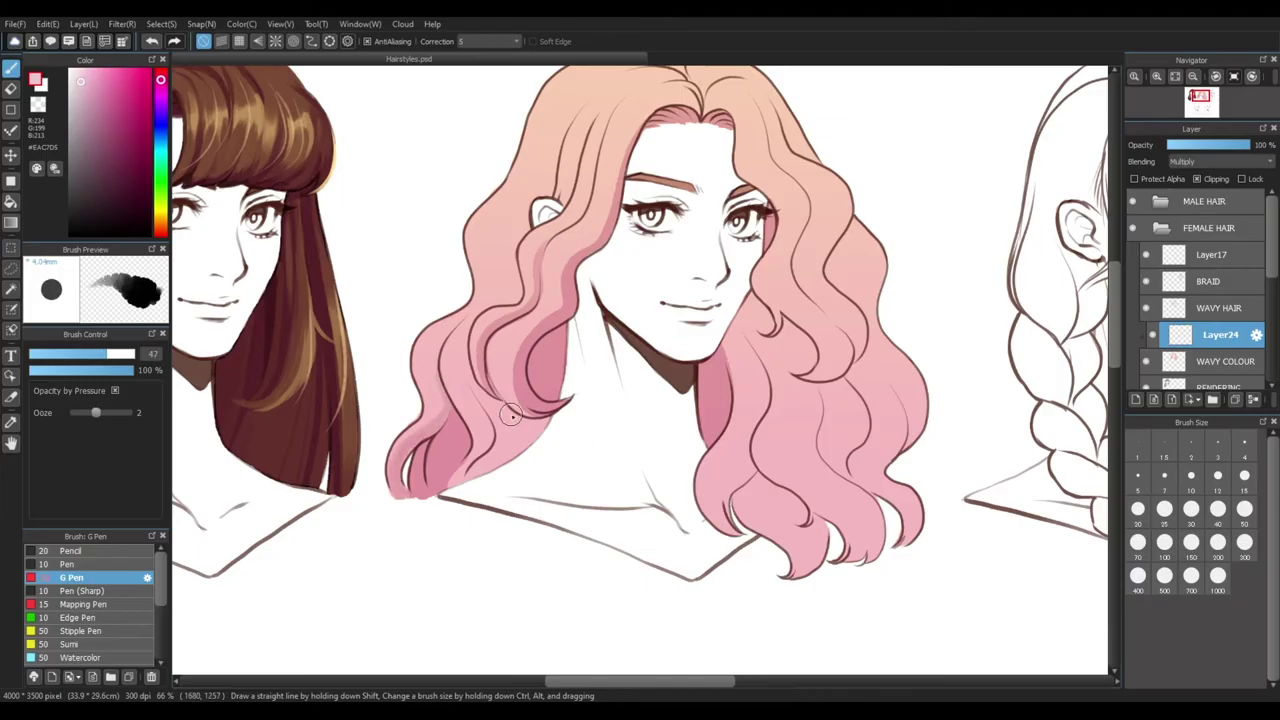
left_click_drag(486, 384, 448, 500)
left_click_drag(540, 398, 488, 452)
Shade the left outer lock, the hair around the ear and the strands falling from the parting
mouse_move(490, 234)
left_mouse_down()
mouse_move(443, 321)
mouse_move(467, 388)
left_mouse_up()
left_click_drag(522, 266, 472, 330)
left_click_drag(532, 226, 508, 296)
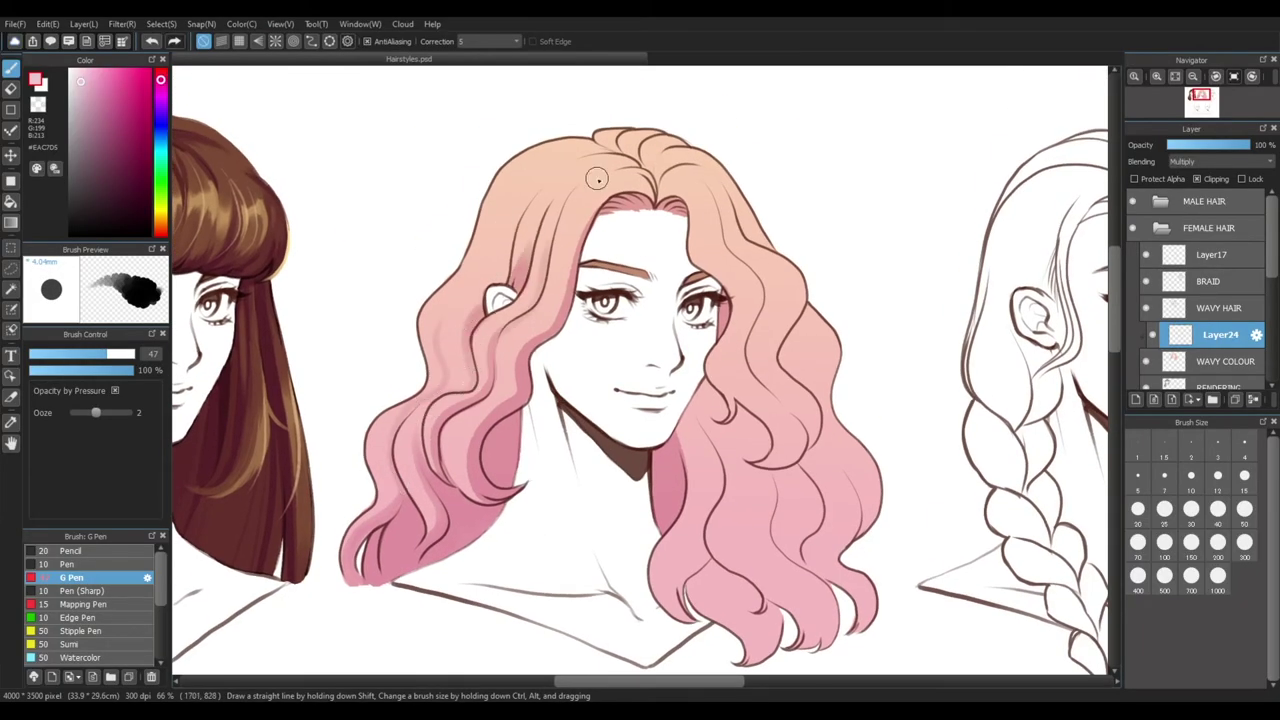
left_click_drag(652, 170, 574, 210)
left_click_drag(650, 166, 584, 205)
left_click_drag(520, 266, 512, 229)
left_click_drag(642, 132, 588, 122)
Shade the wavy hair behind the right side of the neck and its lower curls with the G Pen at size 48
left_click_drag(675, 380, 510, 290)
left_click_drag(514, 298, 500, 402)
left_click_drag(522, 300, 545, 372)
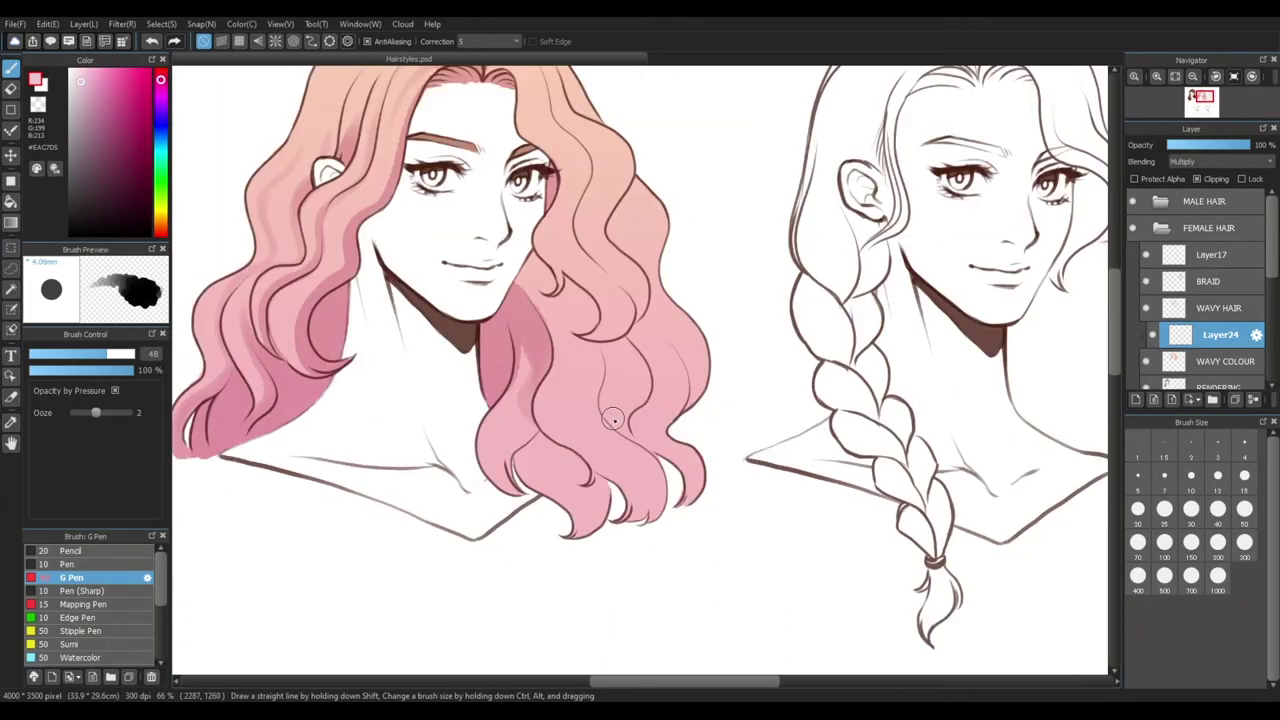
left_click_drag(536, 434, 522, 490)
left_click_drag(534, 432, 584, 454)
left_click_drag(552, 310, 534, 430)
Shade the folds of the long wavy locks beside the right cheek, up toward the forehead
left_click_drag(542, 220, 584, 330)
mouse_move(540, 262)
left_mouse_down()
mouse_move(576, 330)
mouse_move(503, 235)
left_mouse_up()
left_click_drag(502, 222, 574, 278)
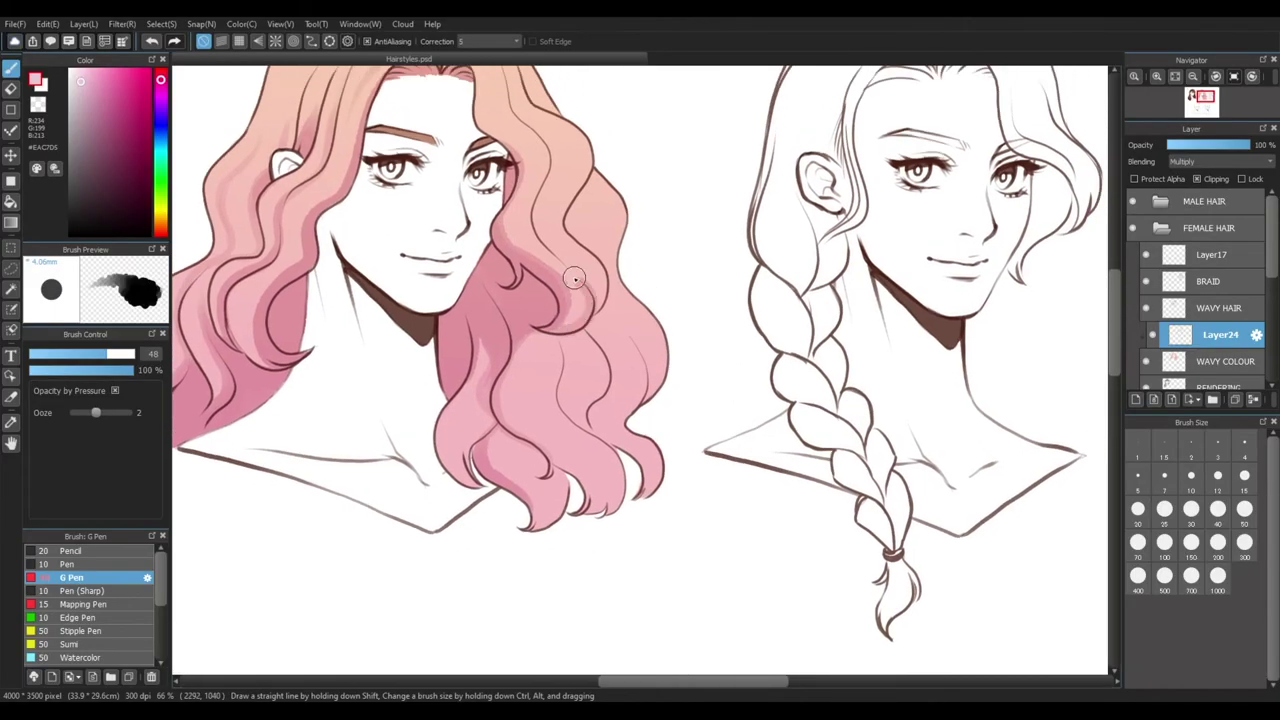
left_click_drag(588, 164, 566, 236)
left_click_drag(580, 246, 602, 310)
left_click_drag(766, 246, 803, 383)
left_click_drag(556, 188, 570, 266)
left_click_drag(524, 142, 478, 160)
left_click_drag(532, 176, 489, 178)
Shade the right outer waves and the lower curl tips of the wavy hair
scroll(680, 384, "up", 1)
left_click_drag(614, 266, 646, 420)
left_click_drag(598, 312, 698, 512)
left_click_drag(726, 580, 716, 393)
left_click_drag(644, 340, 696, 566)
left_click_drag(611, 484, 572, 344)
left_click_drag(602, 448, 580, 340)
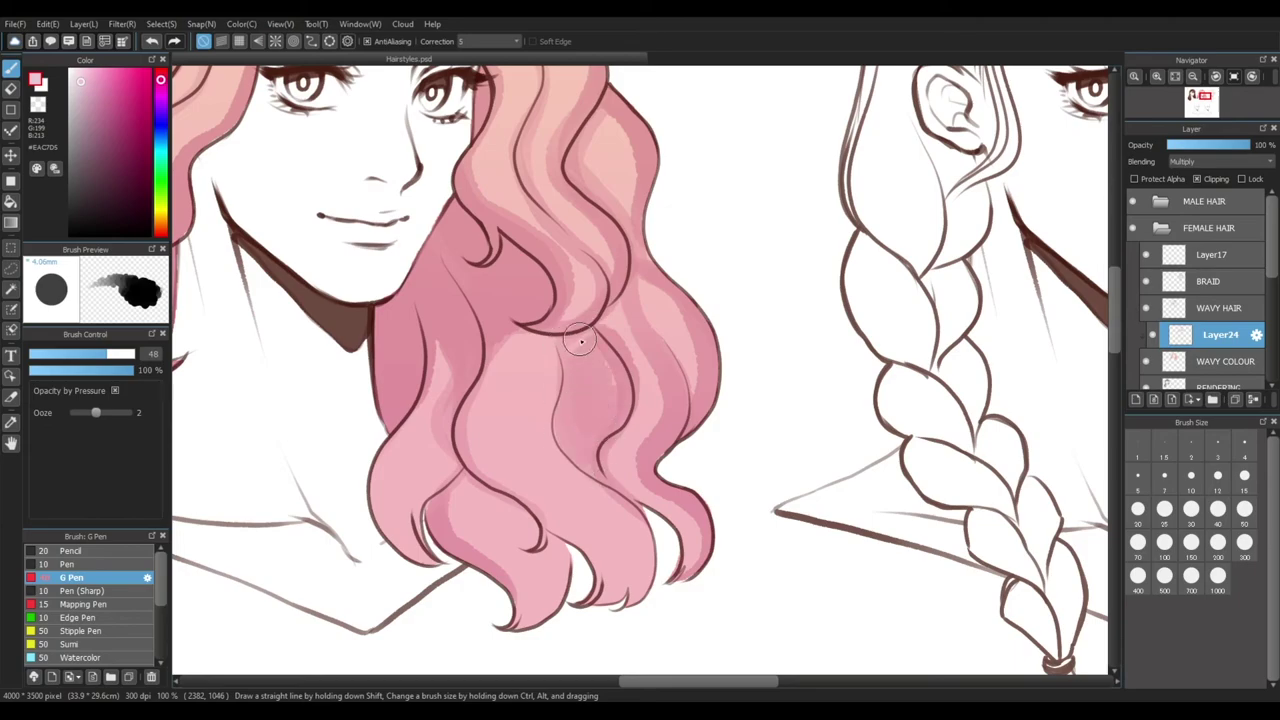
scroll(580, 341, "down", 1)
left_click_drag(690, 320, 600, 520)
left_click_drag(660, 340, 590, 570)
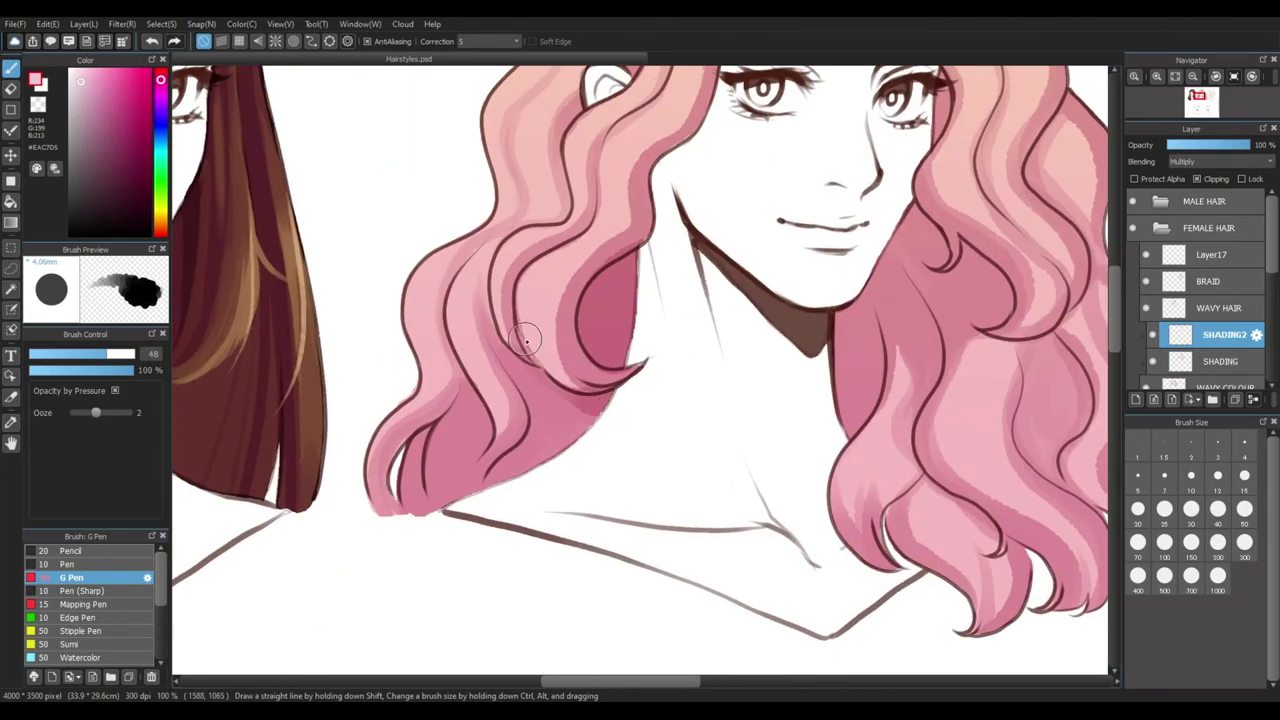
Add deeper shadows beneath the lower left curls and tips on the clipped SHADING2 Multiply layer
left_click_drag(584, 370, 530, 468)
left_click_drag(546, 366, 484, 482)
left_click_drag(677, 251, 601, 269)
left_click_drag(508, 402, 472, 470)
key("bracketleft")
left_click_drag(406, 420, 358, 514)
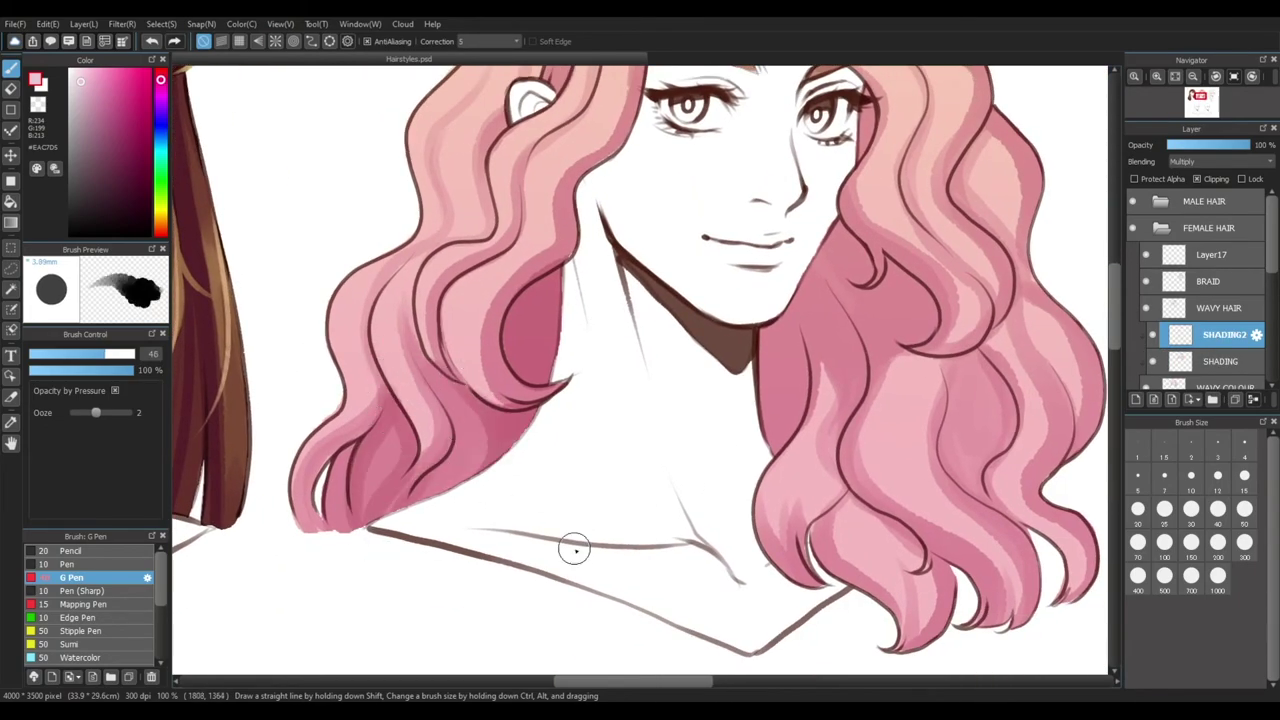
left_click_drag(350, 448, 322, 528)
Deepen the shadows along the left front lock and under the hairline with the G Pen reduced to size 42
mouse_move(572, 306)
left_mouse_down()
mouse_move(558, 480)
mouse_move(528, 530)
left_mouse_up()
key("bracketleft")
key("bracketleft")
left_click_drag(538, 240, 510, 312)
mouse_move(700, 158)
left_mouse_down()
mouse_move(574, 368)
mouse_move(774, 196)
left_mouse_up()
scroll(881, 447, "down", 2)
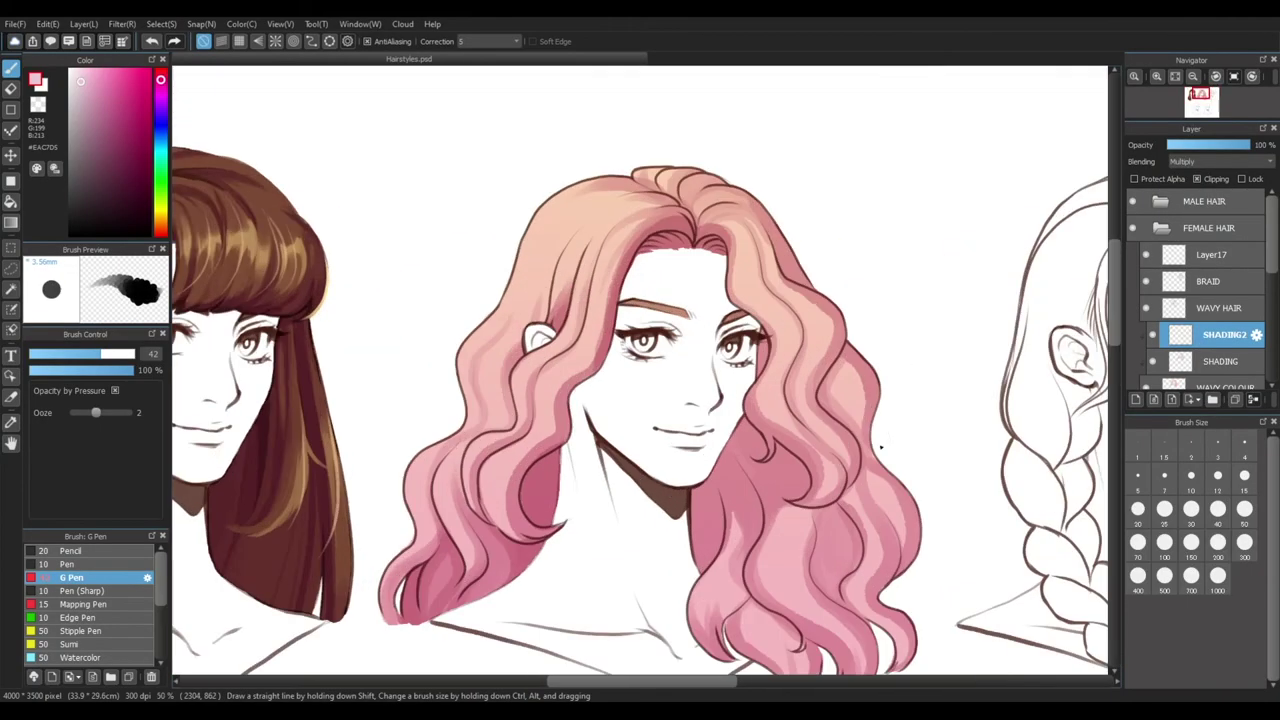
Deepen the shadows between the wavy locks and lower curls to the right of the neck on SHADING2
left_click_drag(881, 447, 691, 300)
left_click_drag(536, 320, 504, 422)
key("ctrl+z")
left_click_drag(550, 292, 564, 440)
left_click_drag(550, 292, 526, 338)
mouse_move(566, 270)
left_mouse_down()
mouse_move(544, 296)
mouse_move(558, 386)
left_mouse_up()
mouse_move(612, 542)
left_mouse_down()
mouse_move(620, 490)
mouse_move(597, 459)
left_mouse_up()
left_click_drag(640, 408, 626, 455)
left_click_drag(622, 276, 648, 368)
mouse_move(616, 284)
left_mouse_down()
mouse_move(632, 368)
mouse_move(646, 376)
mouse_move(612, 490)
left_mouse_up()
left_click_drag(585, 454, 617, 440)
left_click_drag(681, 123, 697, 259)
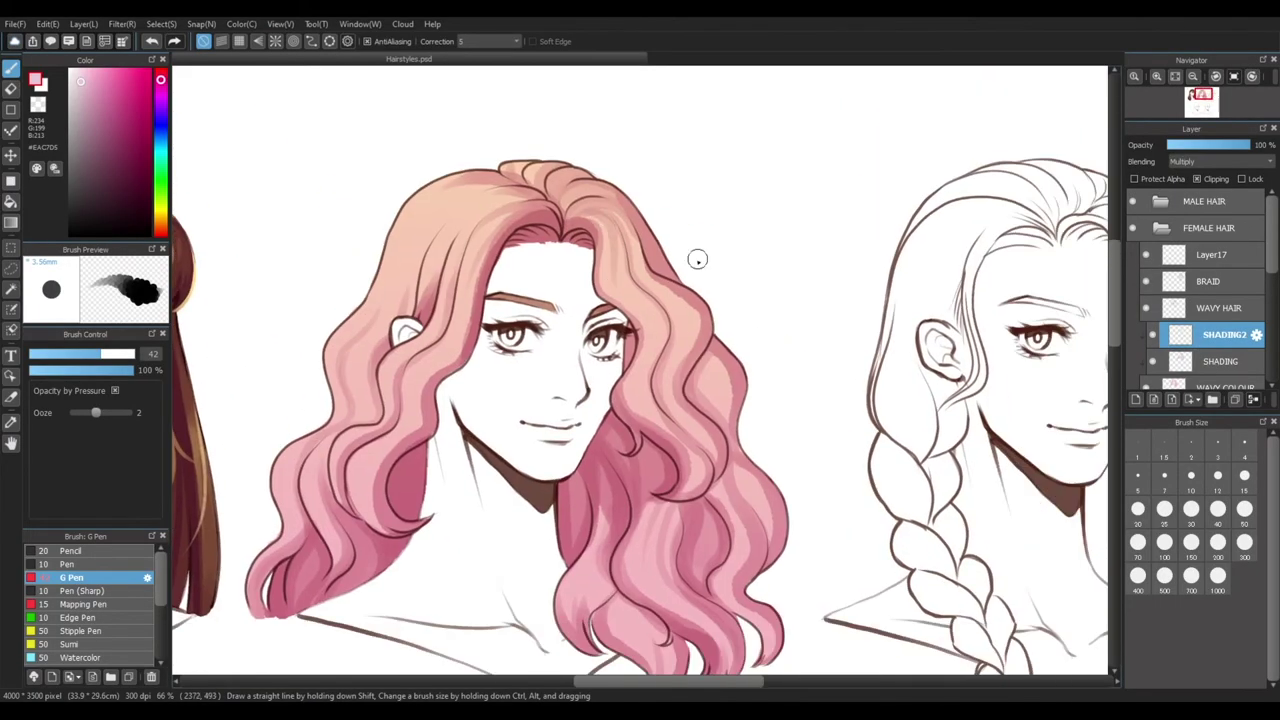
Paint a deeper shadow along the wavy lock falling from the parting on the right side of the forehead
left_click_drag(596, 214, 628, 296)
key("ctrl+z")
left_click_drag(594, 206, 630, 296)
left_click_drag(807, 452, 765, 452)
left_click_drag(816, 288, 820, 254)
Add a clipped Multiply layer above SHADING2 and draw a pink Foreground-Transparent linear gradient upward from the wavy hair's tips
key("g")
scroll(866, 232, "down", 1)
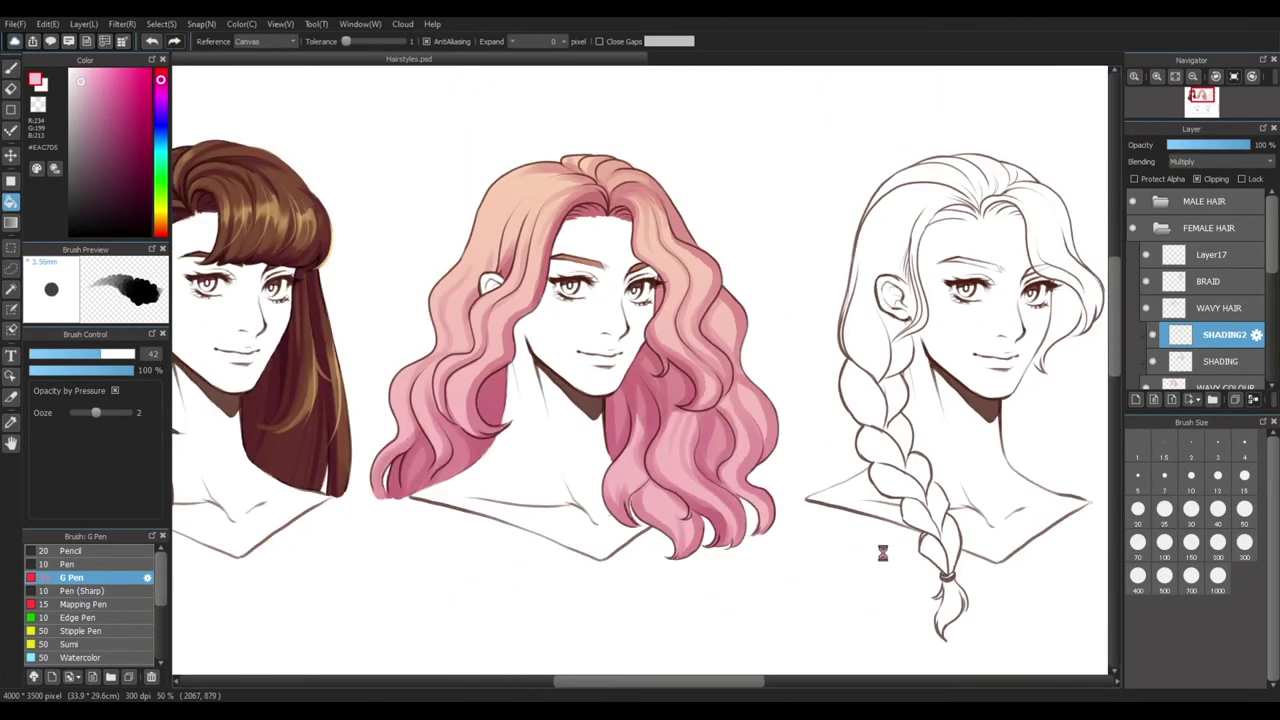
left_click(1136, 399)
left_click(1220, 162)
left_click(1190, 187)
left_click(1197, 179)
left_click(11, 223)
left_click_drag(690, 600, 690, 380)
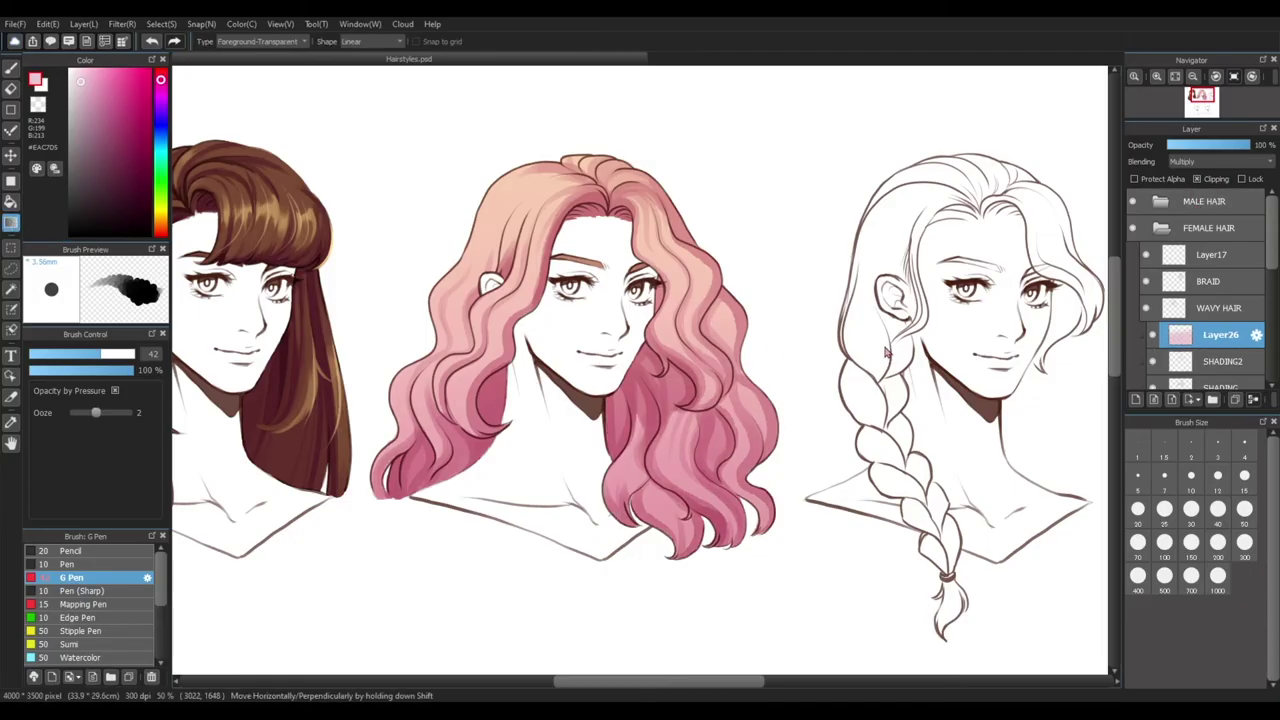
left_click_drag(1219, 147, 1207, 147)
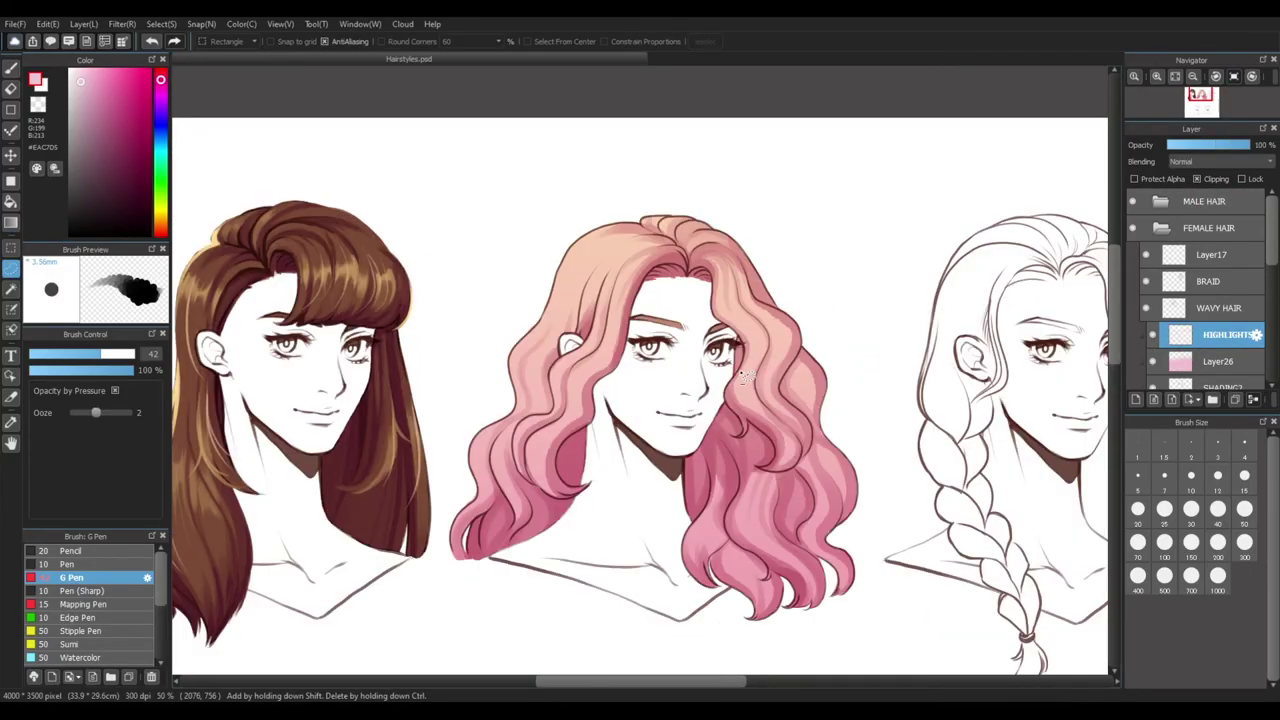
scroll(745, 375, "up", 1)
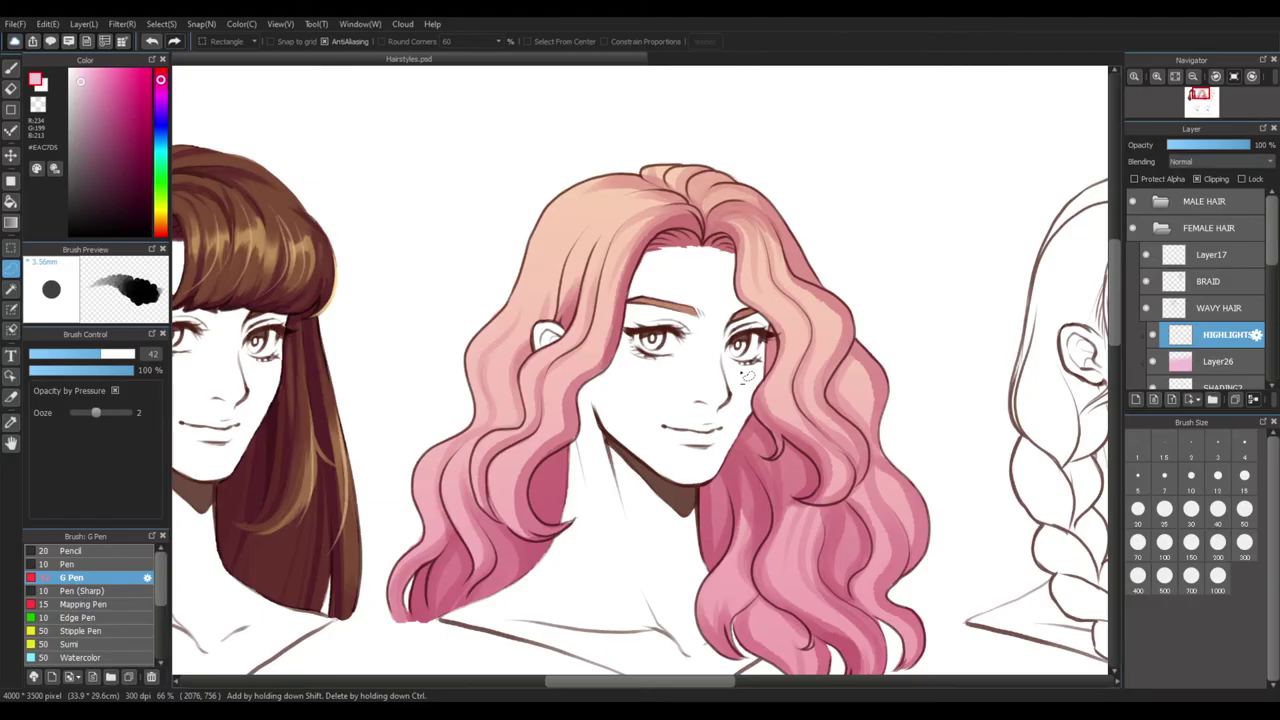
left_click_drag(545, 467, 880, 453)
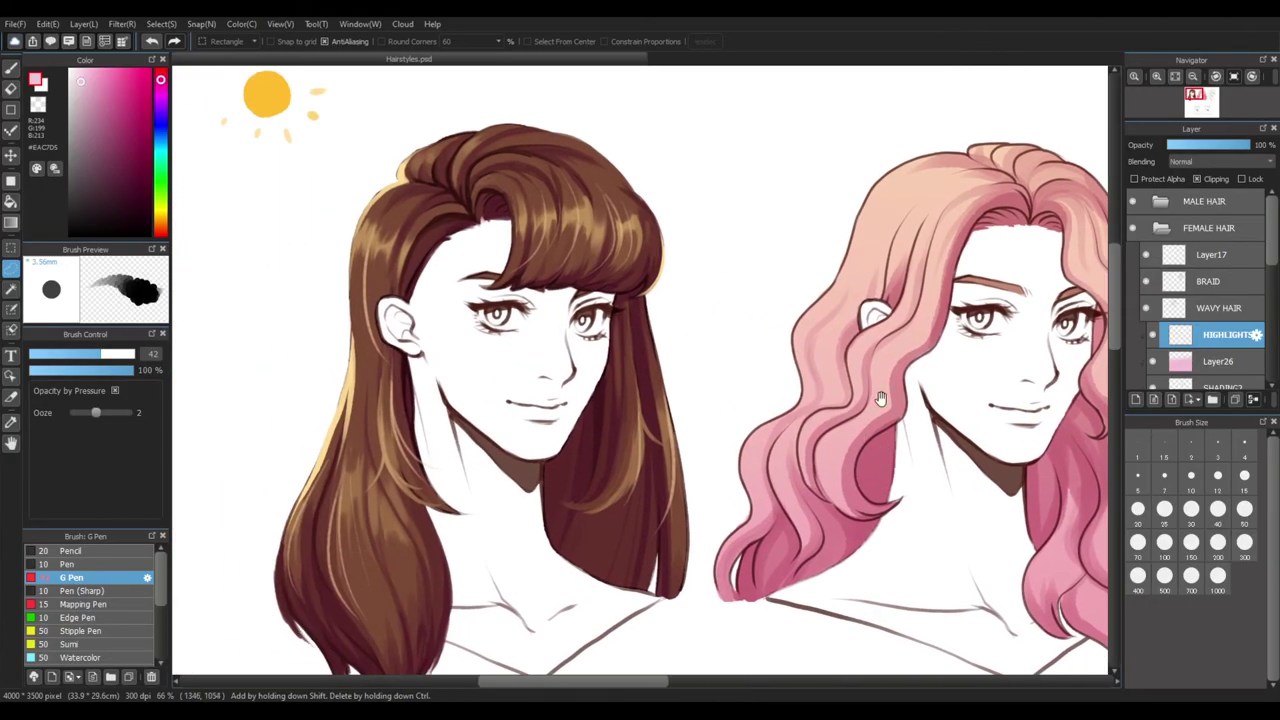
Examine the gradient and shaded locks of the pink wavy hair and compare them with the shaded ribbon sketch
left_click_drag(1016, 419, 759, 410)
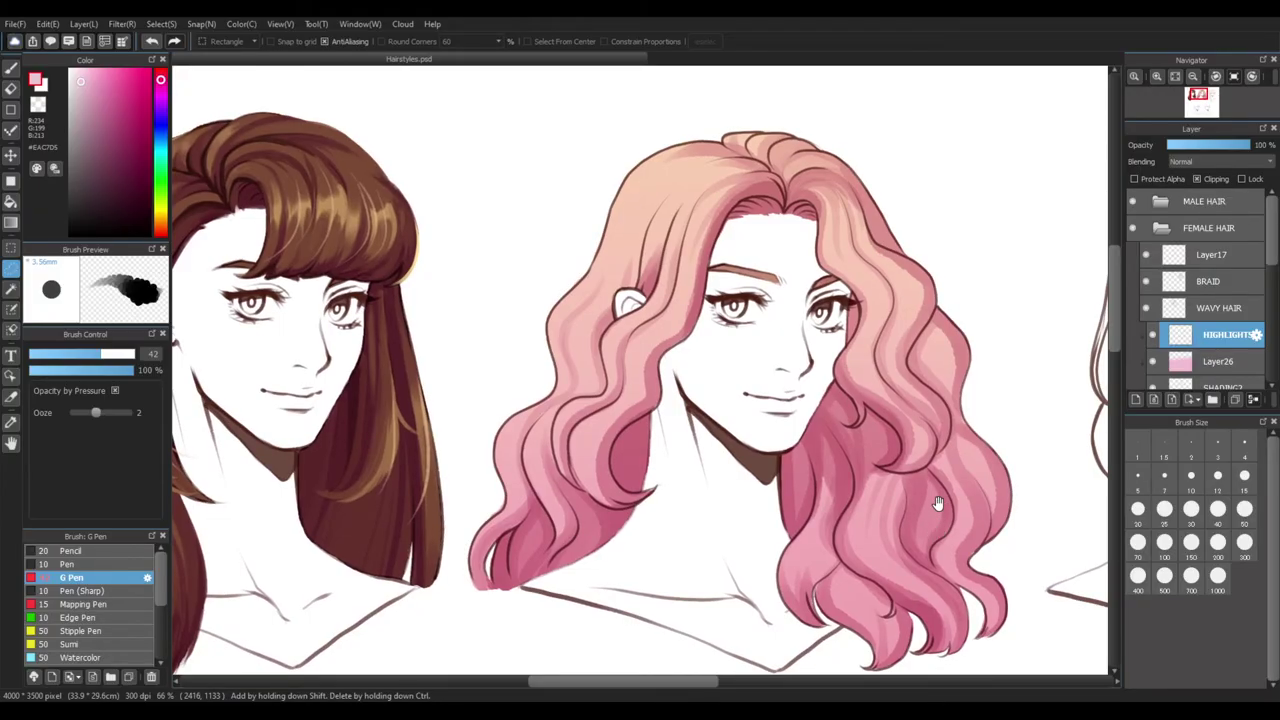
left_click_drag(938, 503, 886, 483)
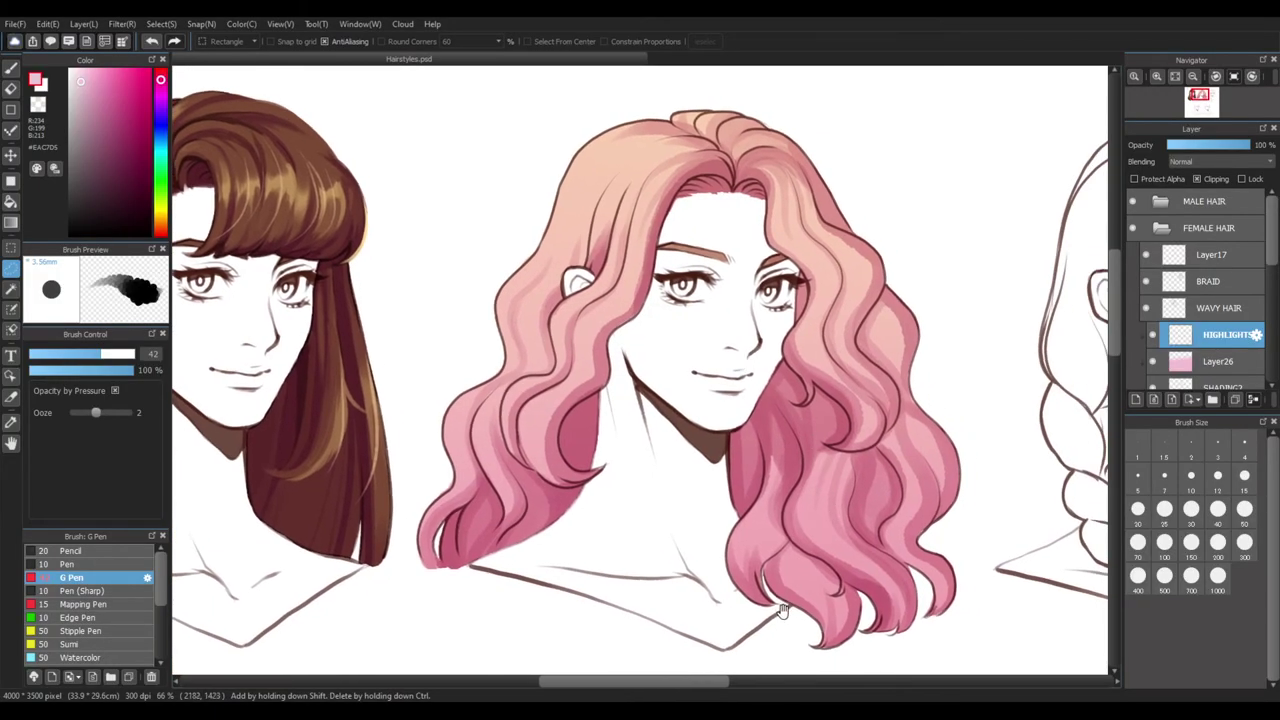
left_click_drag(635, 361, 615, 439)
left_click_drag(796, 456, 759, 512)
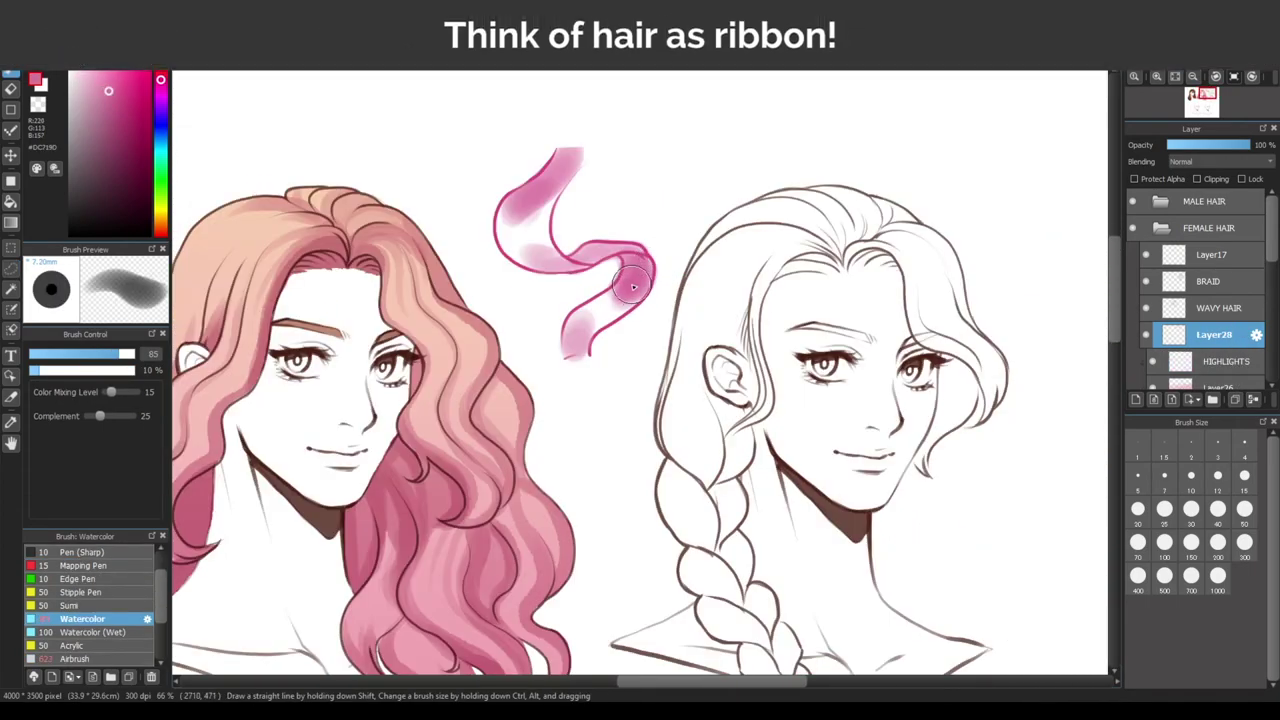
left_click_drag(759, 444, 715, 400)
left_click_drag(649, 464, 718, 502)
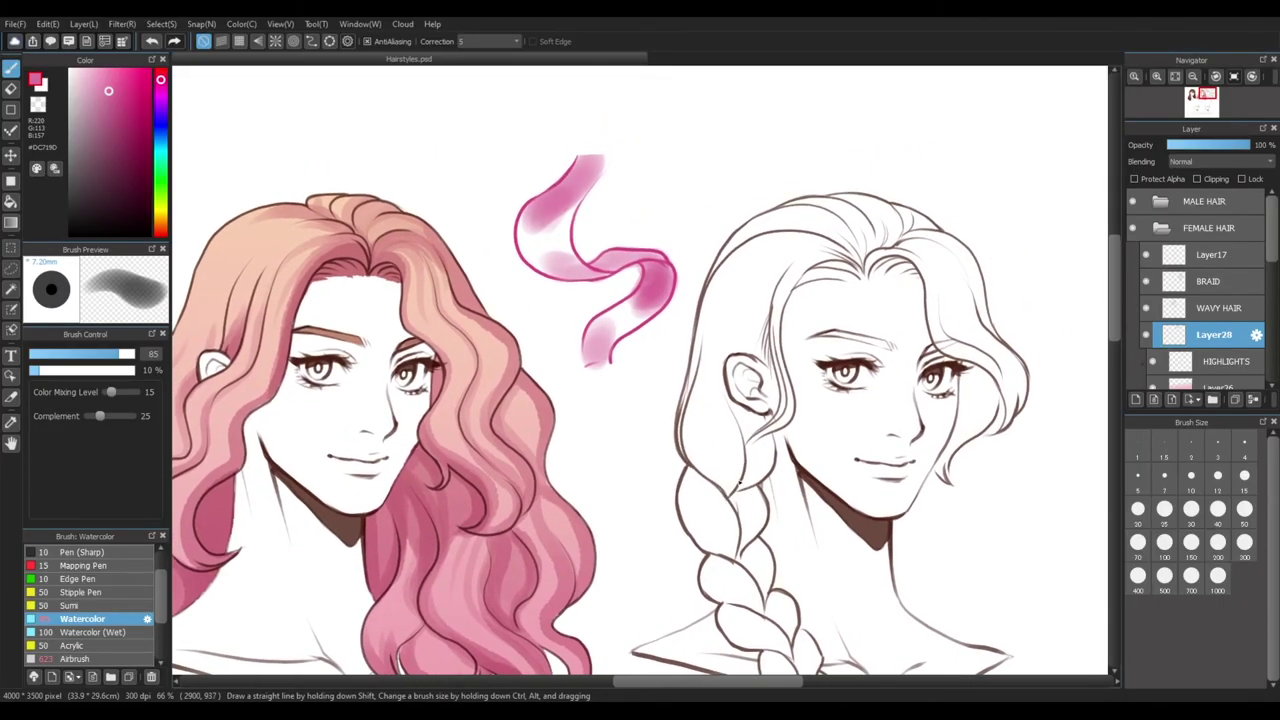
left_click_drag(774, 367, 806, 395)
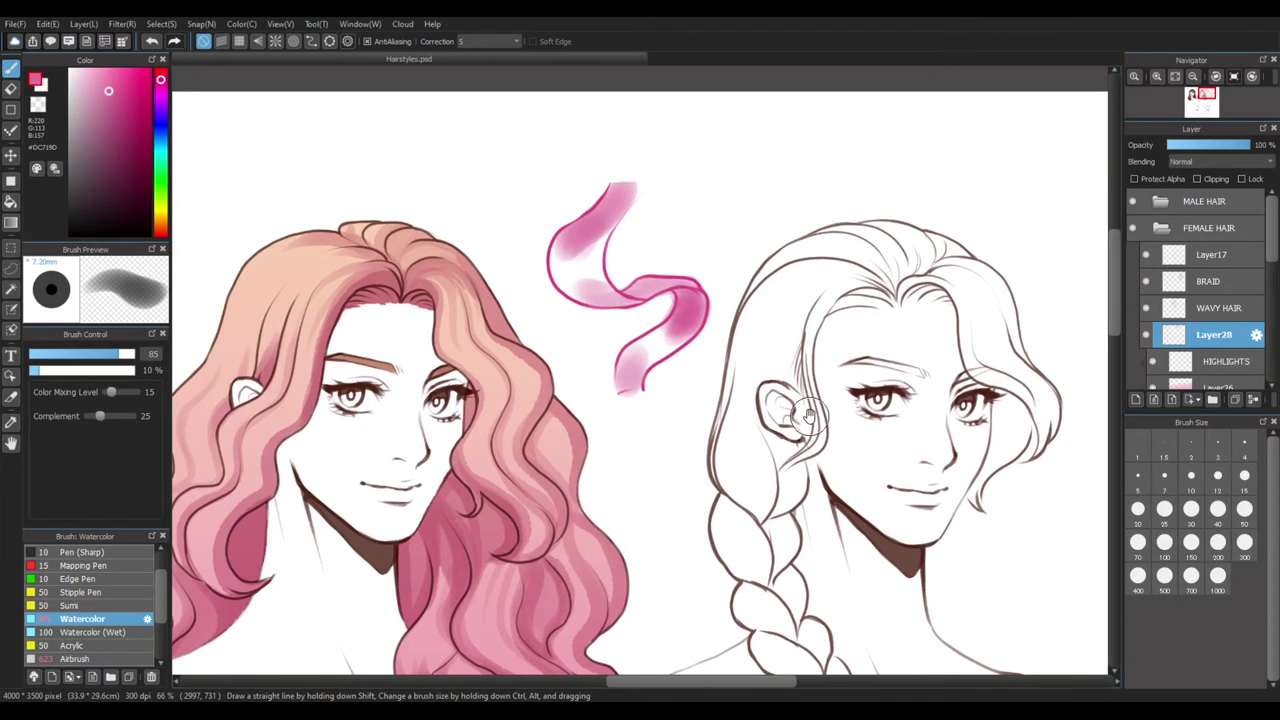
left_click_drag(614, 529, 891, 386)
left_click_drag(834, 521, 780, 549)
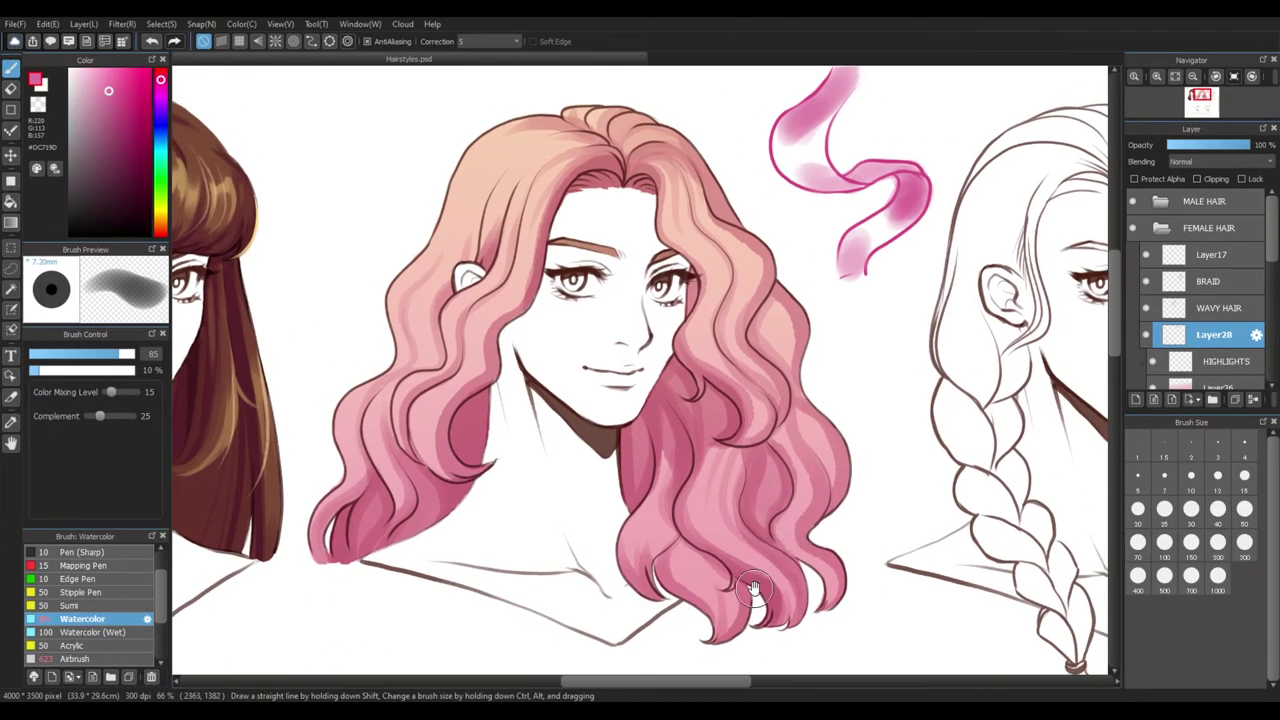
left_click_drag(840, 407, 744, 485)
left_click_drag(659, 480, 791, 440)
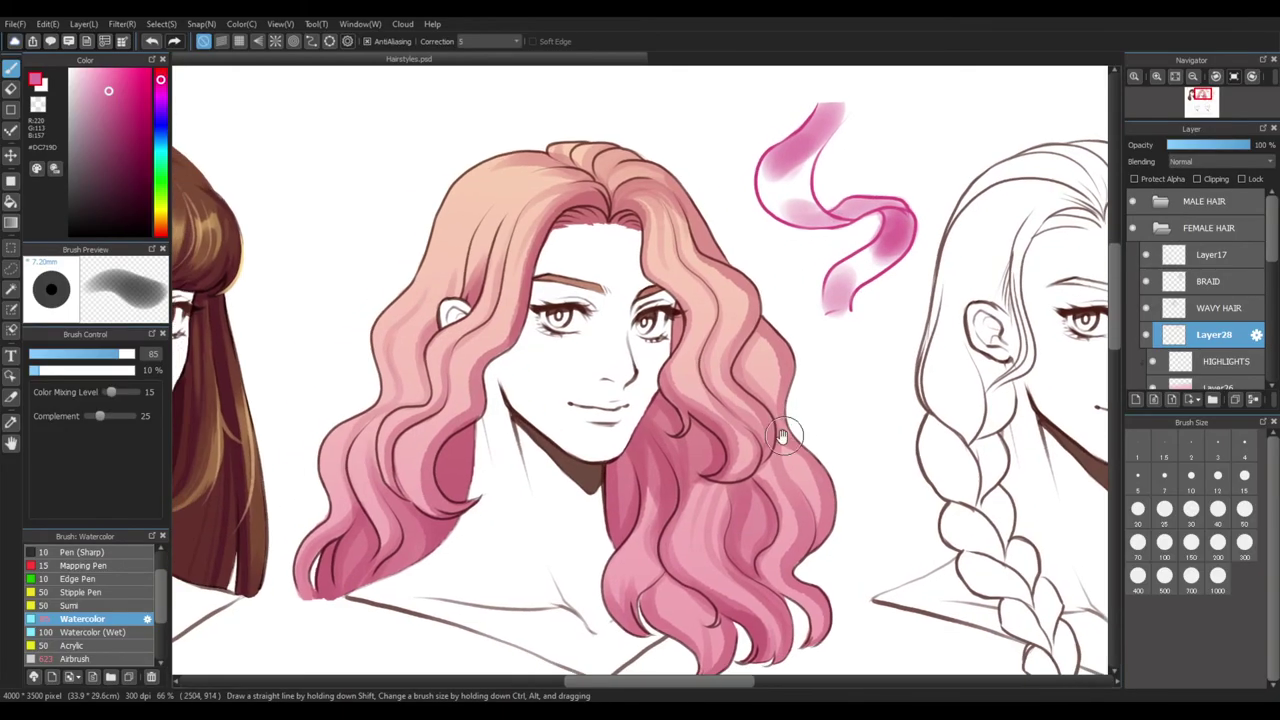
left_click_drag(926, 399, 860, 418)
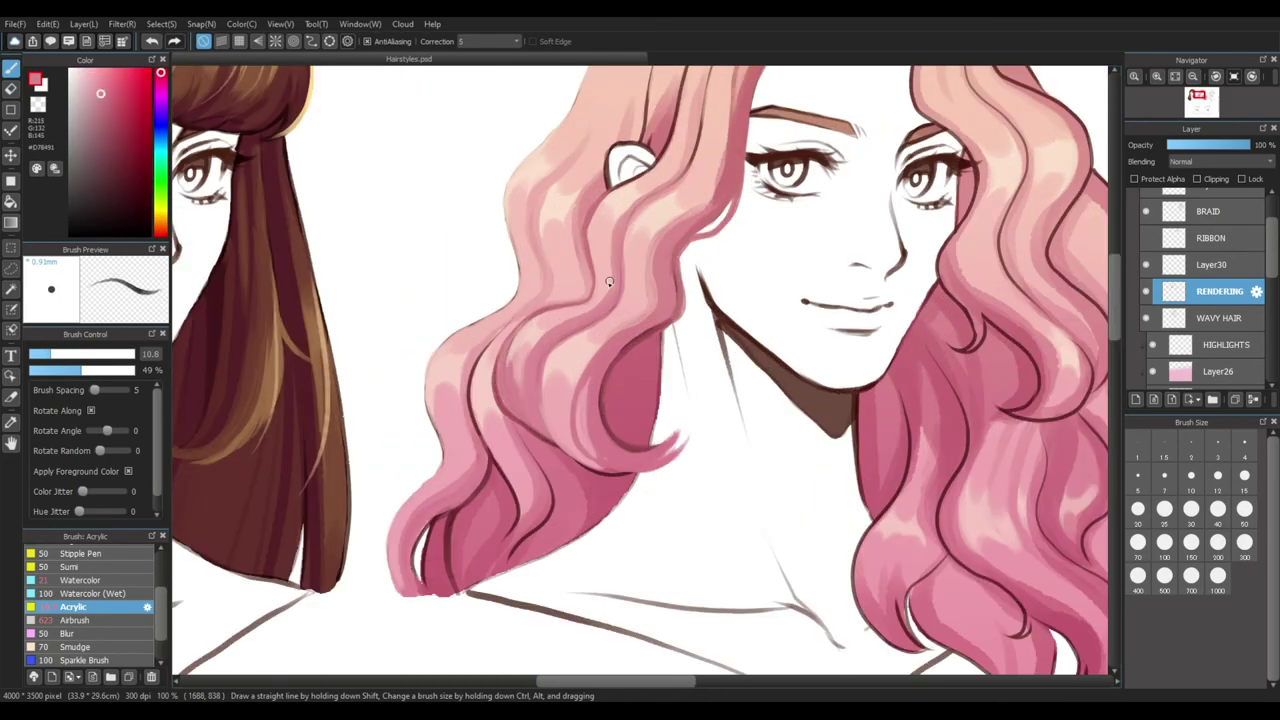
Paint over the line art of the wavy locks beside the neck on RENDERING with the Acrylic brush and sampled hair colours
left_click_drag(438, 514, 414, 588)
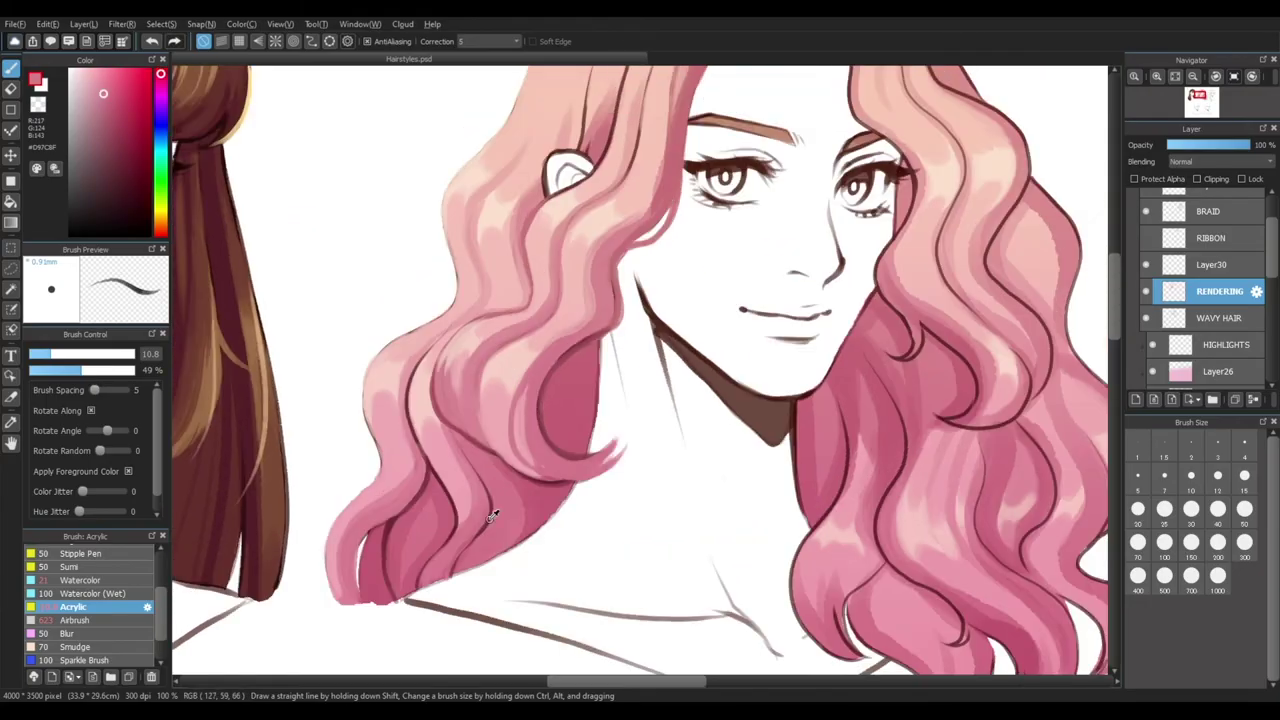
left_click_drag(600, 300, 517, 497)
left_click_drag(517, 232, 515, 341)
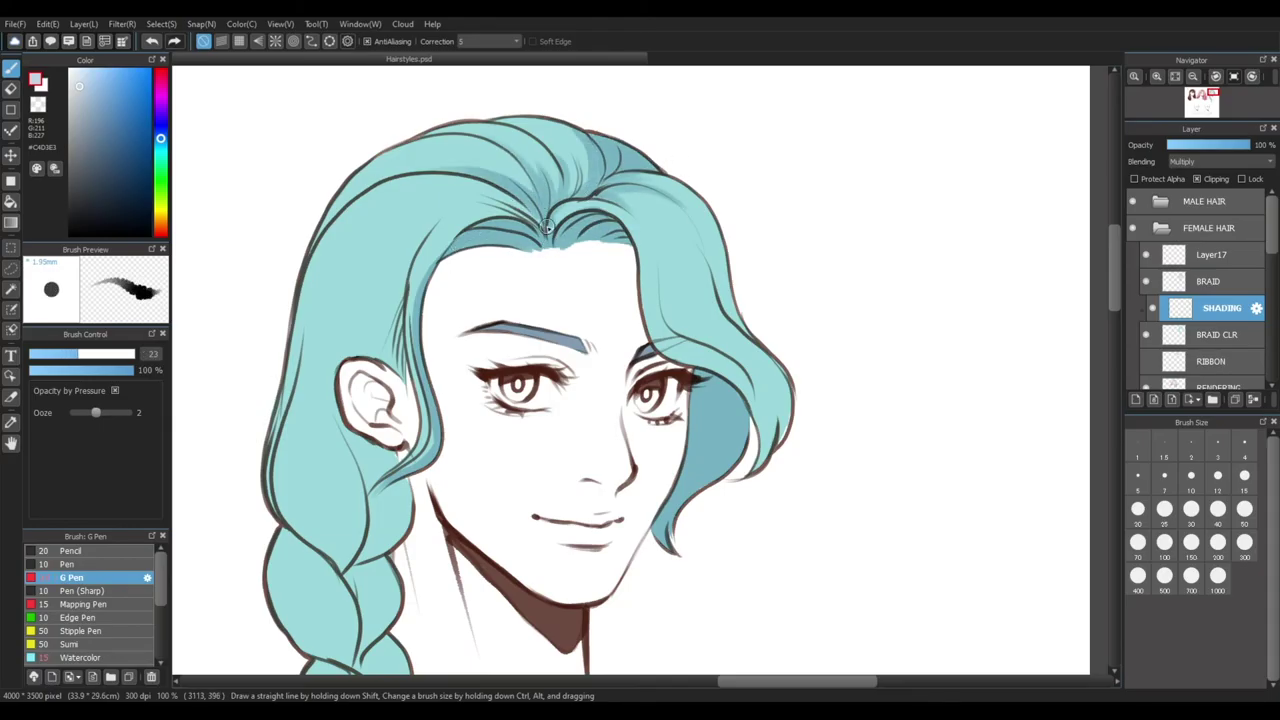
Shade the teal hair around the ear and the upper braid sections on SHADING with the G Pen at size 23
scroll(723, 426, "down", 3)
scroll(723, 426, "up", 3)
mouse_move(380, 410)
left_mouse_down()
mouse_move(414, 291)
mouse_move(505, 311)
left_mouse_up()
left_click_drag(460, 372, 489, 463)
left_click_drag(465, 505, 472, 605)
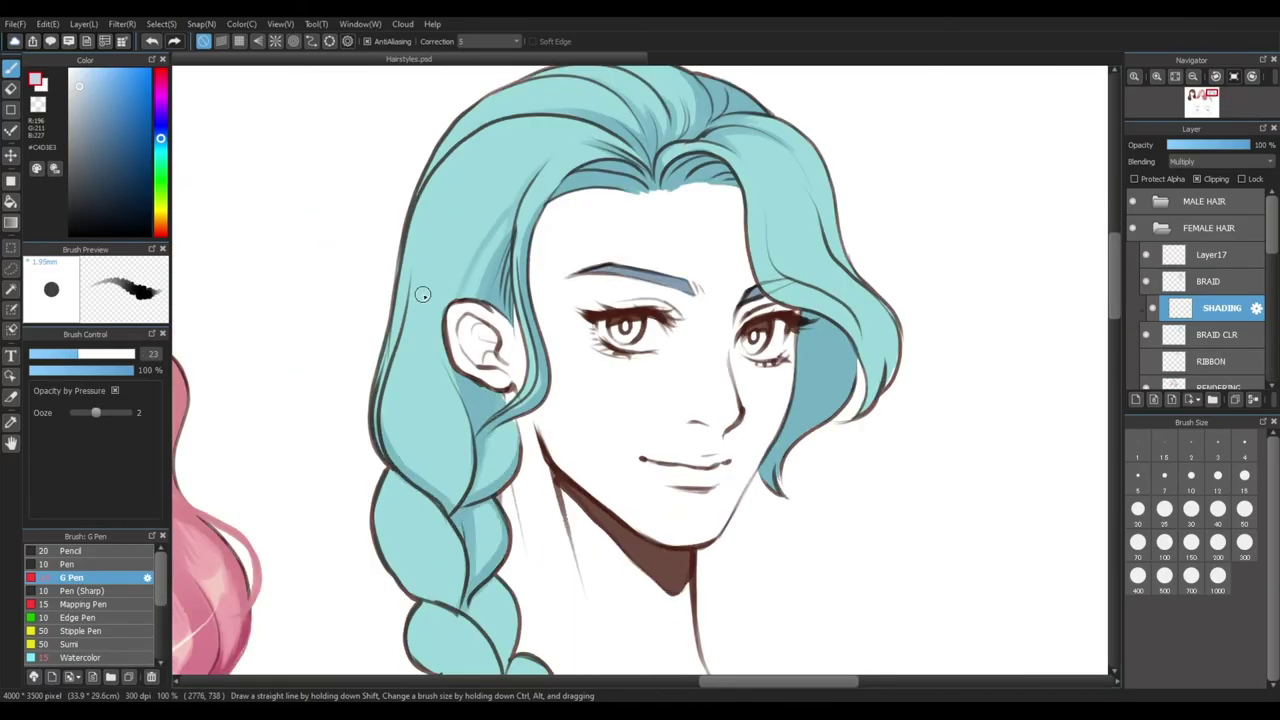
Add shadows along the side hair above the braid, the swept-back crown strands and the front lock on SHADING
left_click_drag(465, 419, 431, 546)
left_click_drag(436, 282, 574, 260)
left_click_drag(574, 260, 546, 303)
left_click_drag(780, 471, 702, 379)
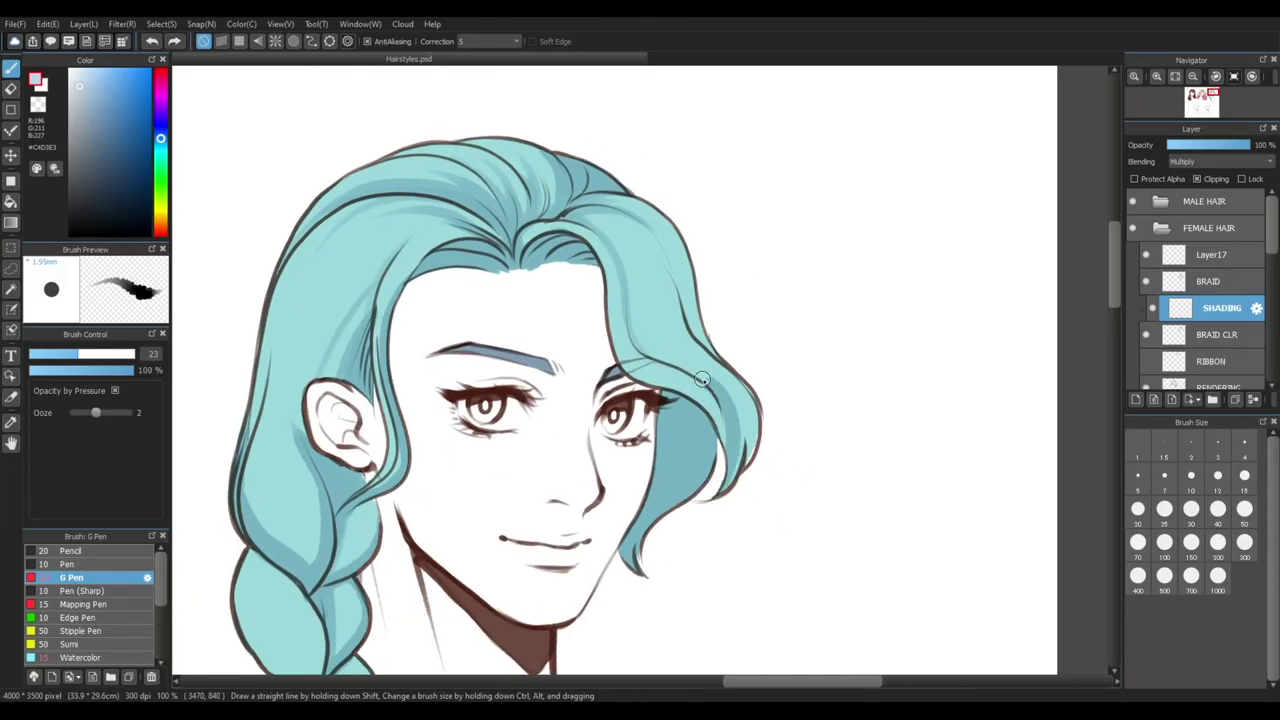
Deepen the shadows under the hairline, beside the ear and inside the front lock on a Multiply SHADING 2 layer, G Pen size 24
left_click_drag(840, 486, 1022, 260)
key("bracketright")
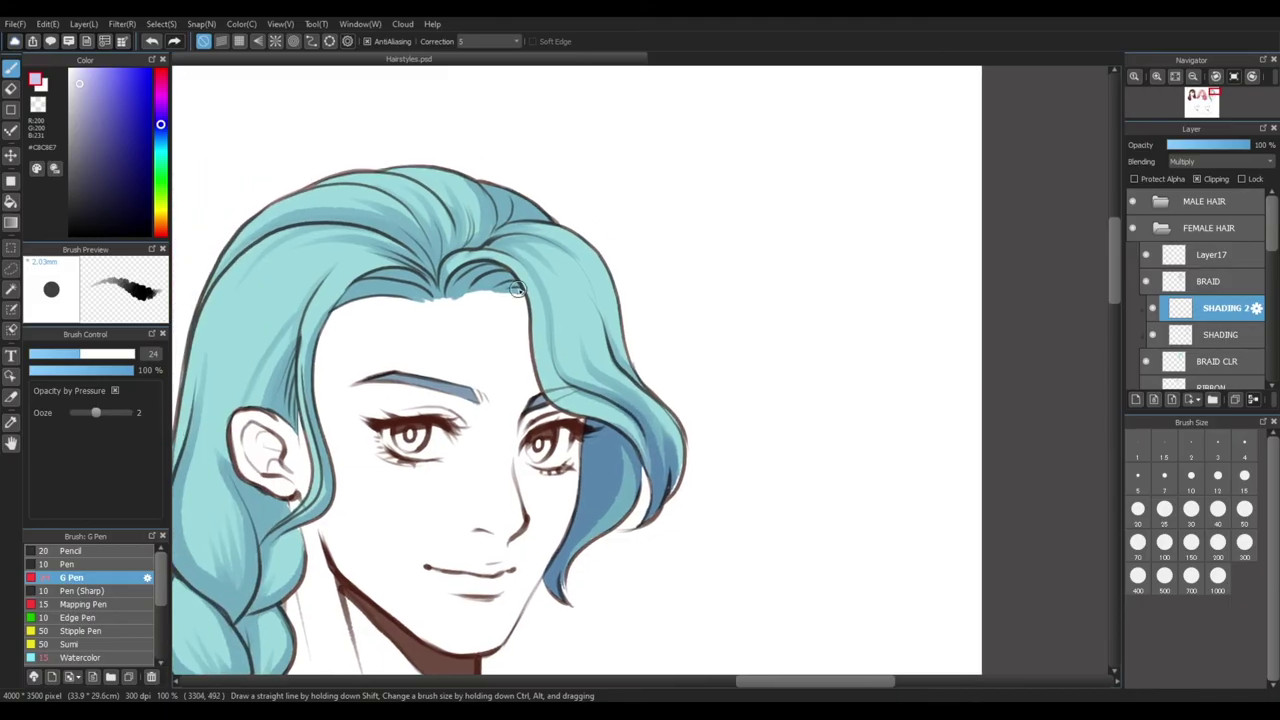
left_click_drag(518, 290, 601, 328)
left_click_drag(428, 334, 516, 330)
mouse_move(462, 268)
left_mouse_down()
mouse_move(515, 292)
mouse_move(626, 232)
left_mouse_up()
left_click_drag(721, 552, 757, 486)
left_click_drag(381, 512, 513, 430)
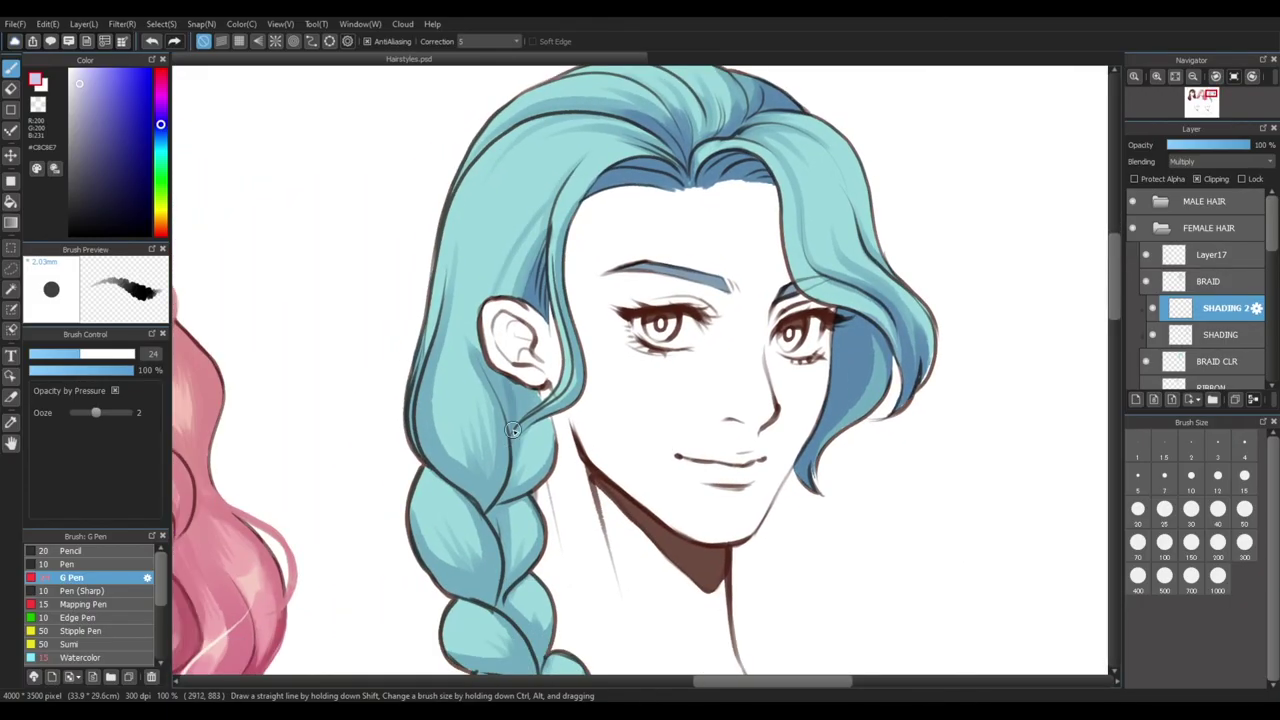
Paint deeper shadows where the braid sections overlap, from below the ear down towards the hair tie, on SHADING 2
left_click_drag(493, 509, 424, 448)
left_click_drag(495, 430, 514, 360)
left_click_drag(514, 490, 534, 354)
left_click_drag(560, 500, 530, 435)
left_click_drag(570, 478, 490, 436)
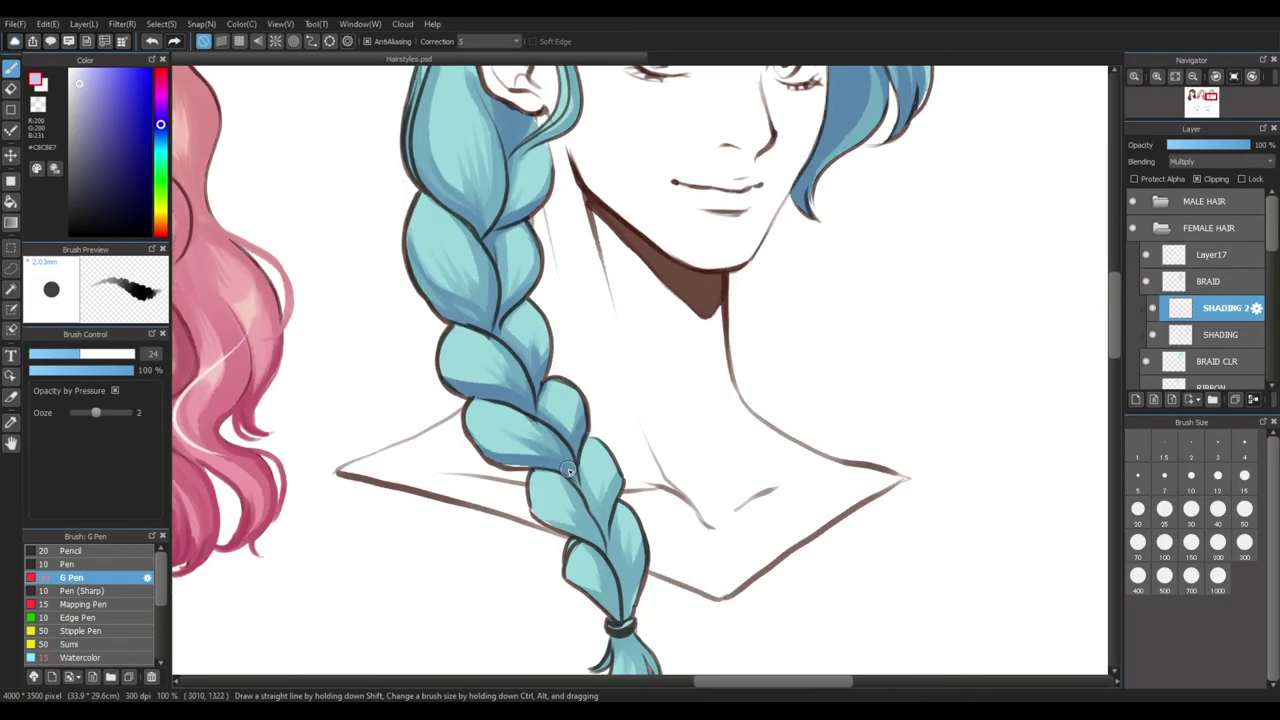
left_click_drag(579, 529, 531, 479)
scroll(531, 479, "down", 1)
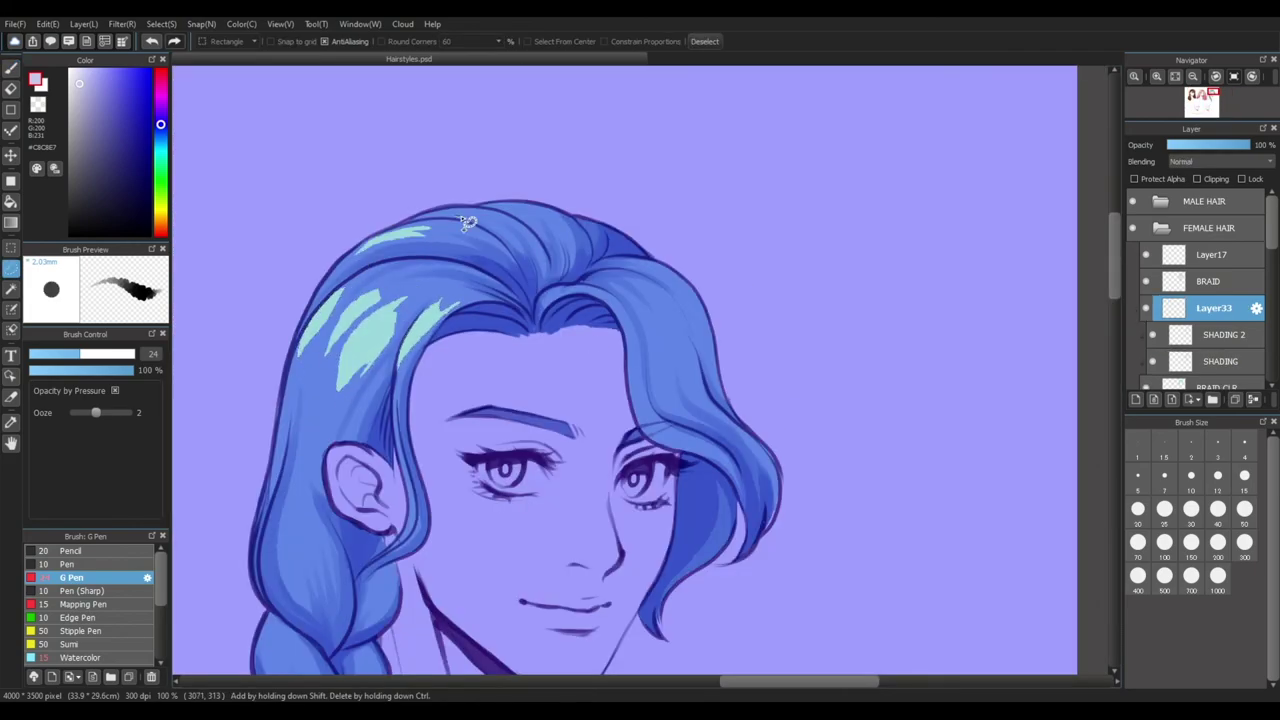
Draw fine light strands over the teal crown and front lock on Layer35 with the G Pen at size 5.3
scroll(460, 300, "down", 10)
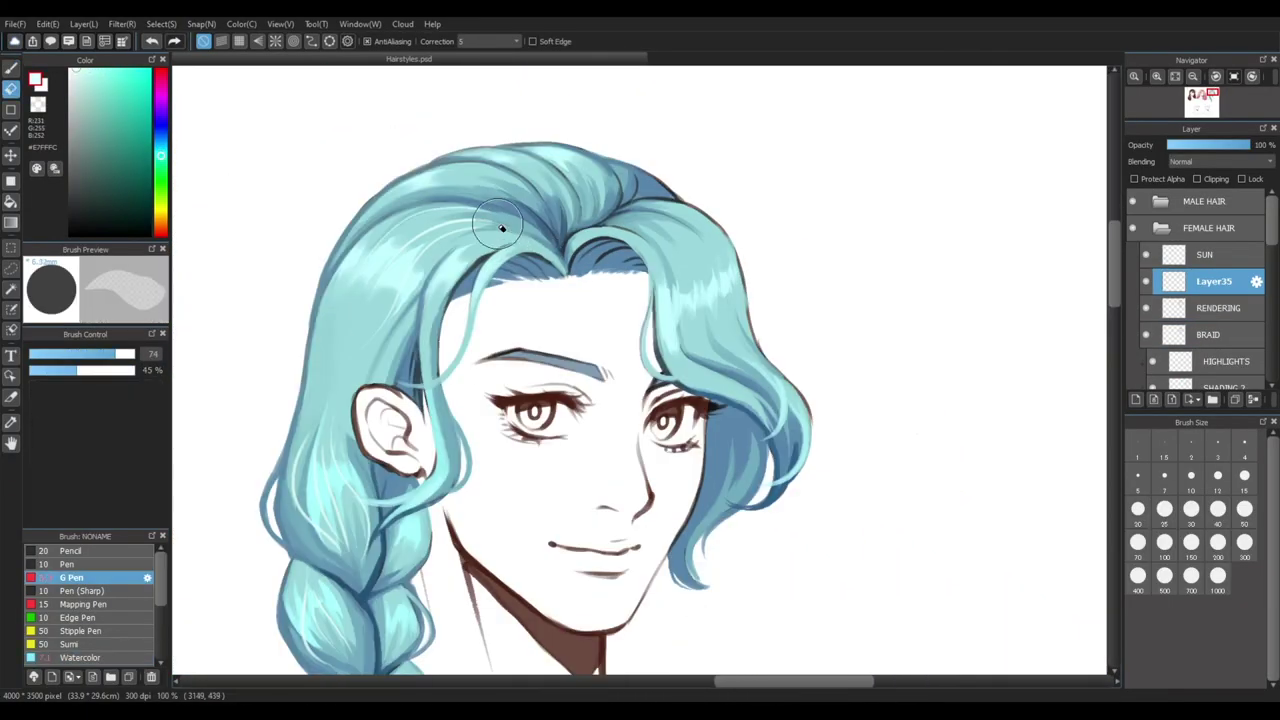
scroll(678, 532, "up", 2)
left_click_drag(678, 532, 631, 539)
left_click_drag(502, 148, 617, 250)
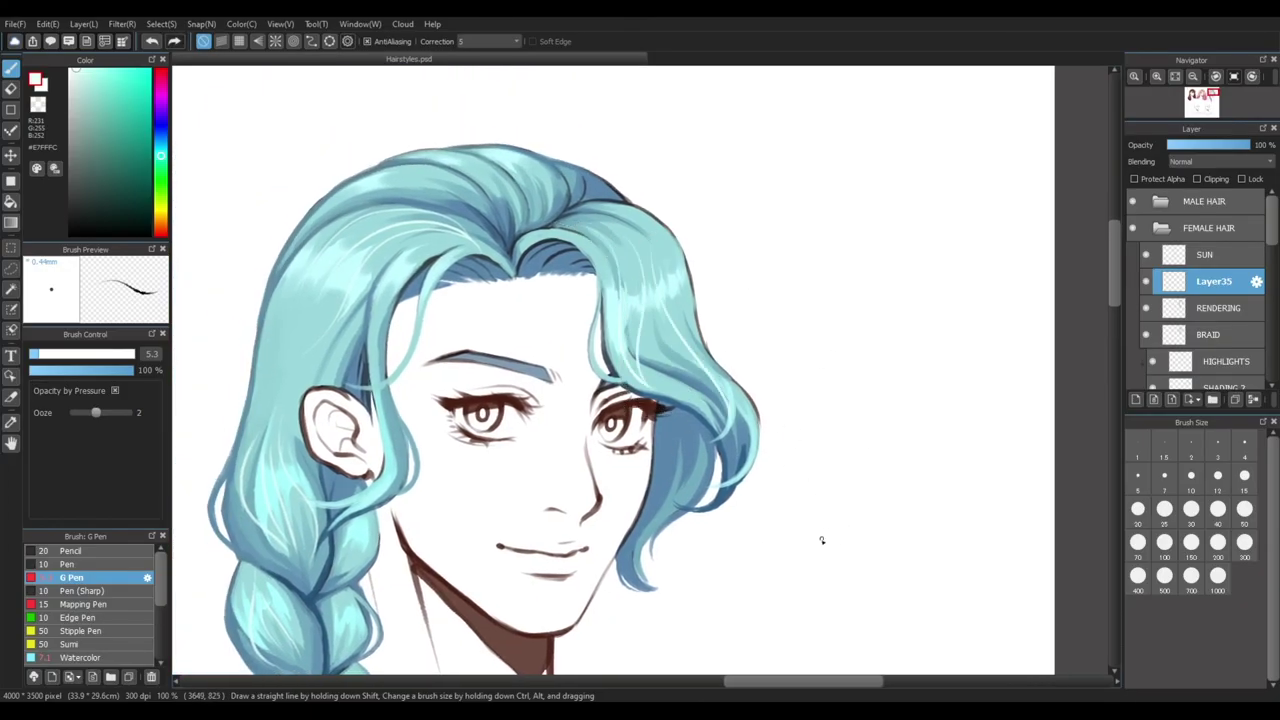
Draw fine light strands along the braid sections and the tail below the hair tie on Layer35
left_click_drag(542, 668, 576, 327)
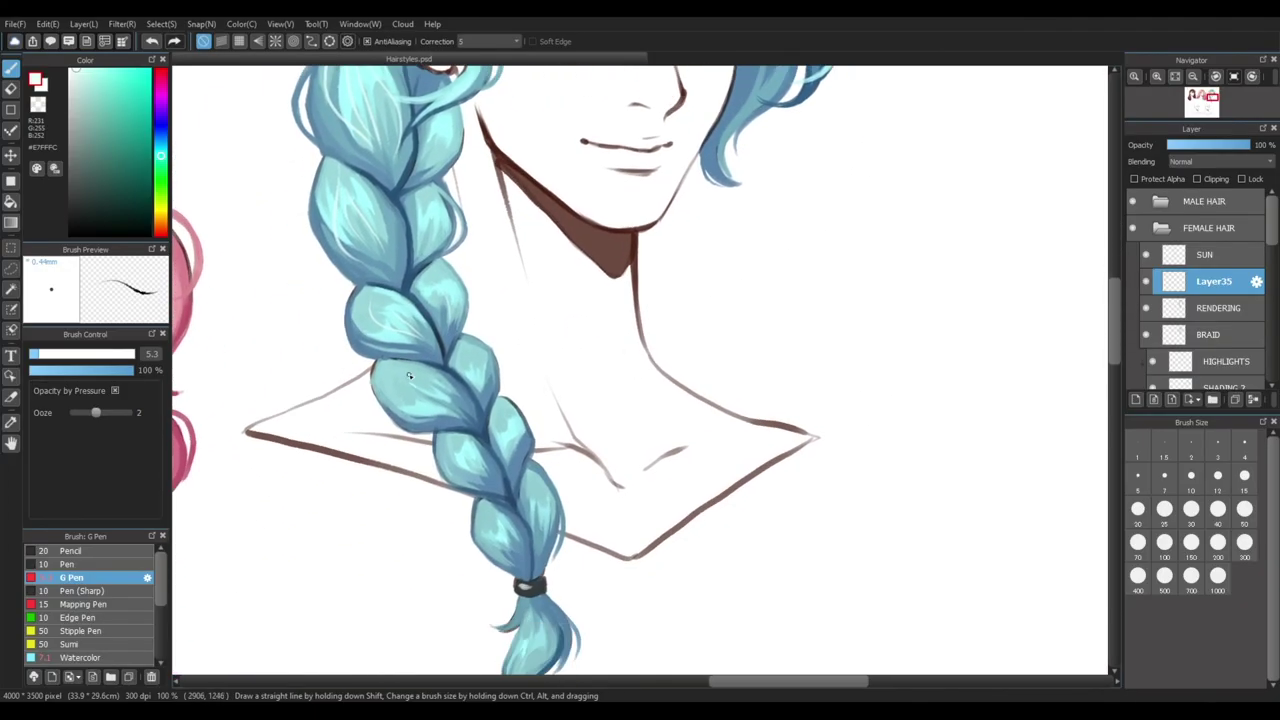
left_click_drag(485, 433, 410, 390)
left_click_drag(656, 493, 626, 423)
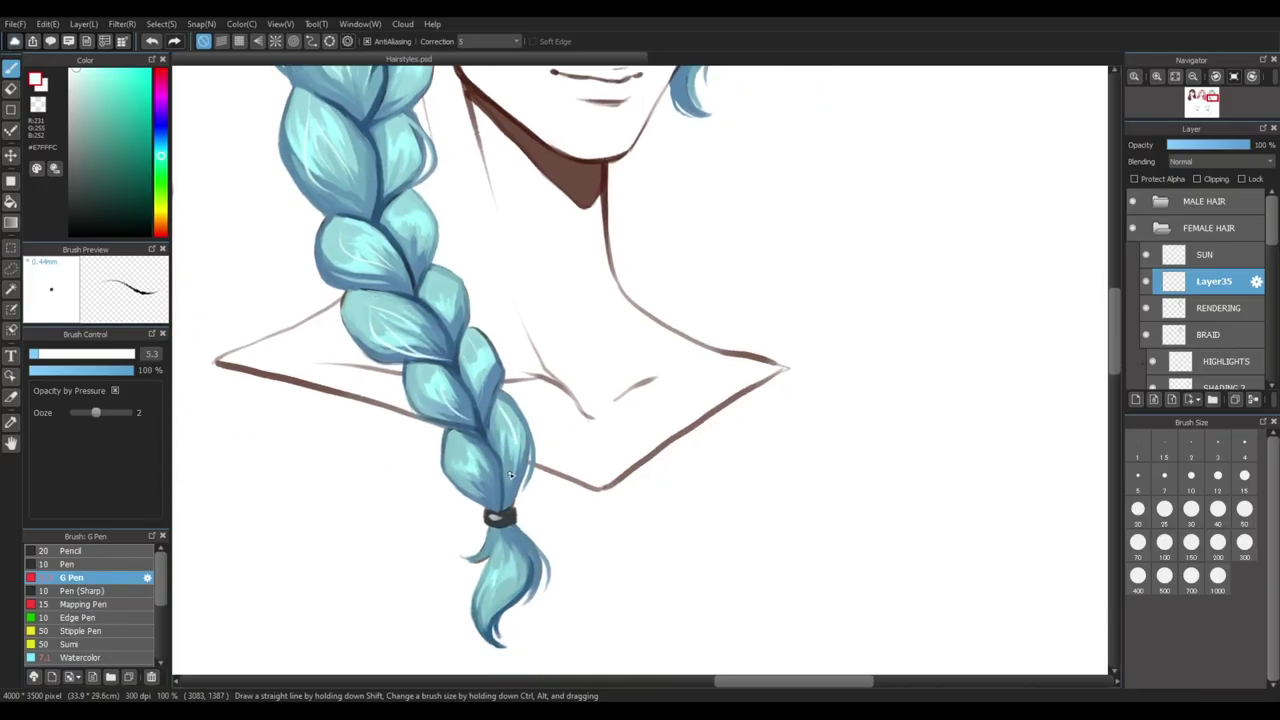
scroll(560, 478, "down", 2)
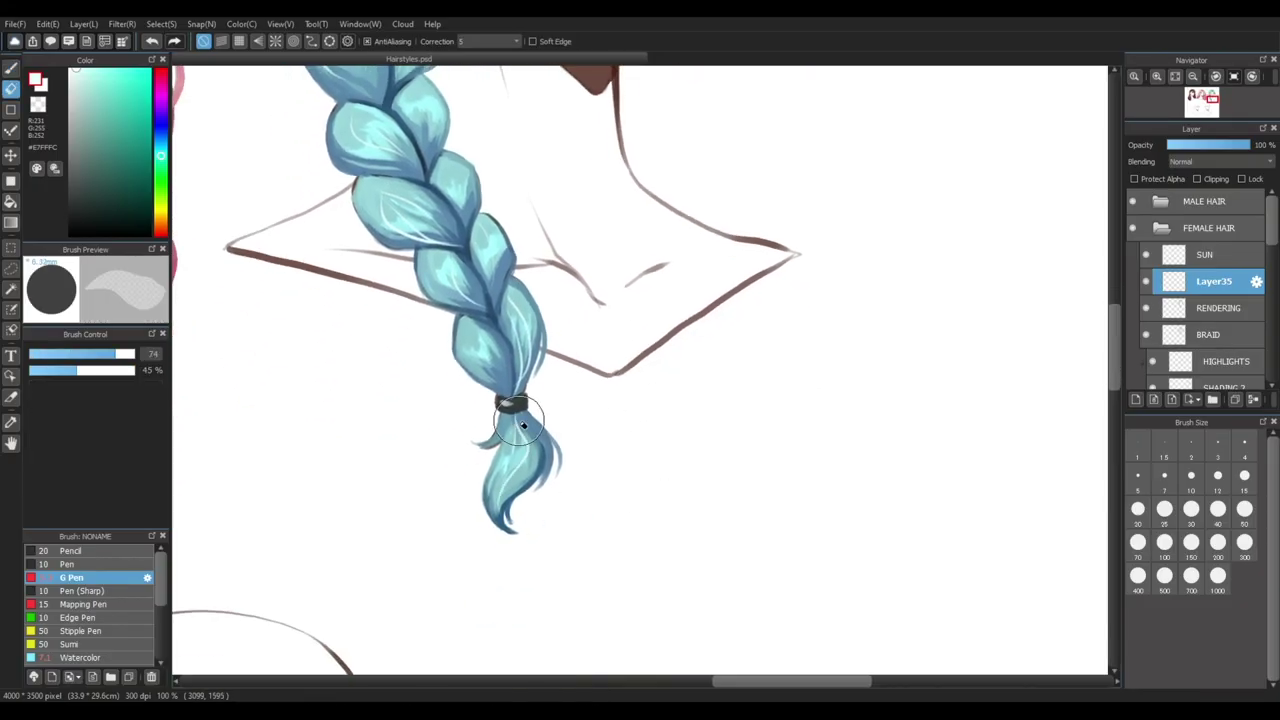
Soften the light strands on the braid and crown using Eraser (Soft) at 10% opacity, first at size 70 and finally 124
left_click_drag(161, 594, 161, 650)
left_click(130, 647)
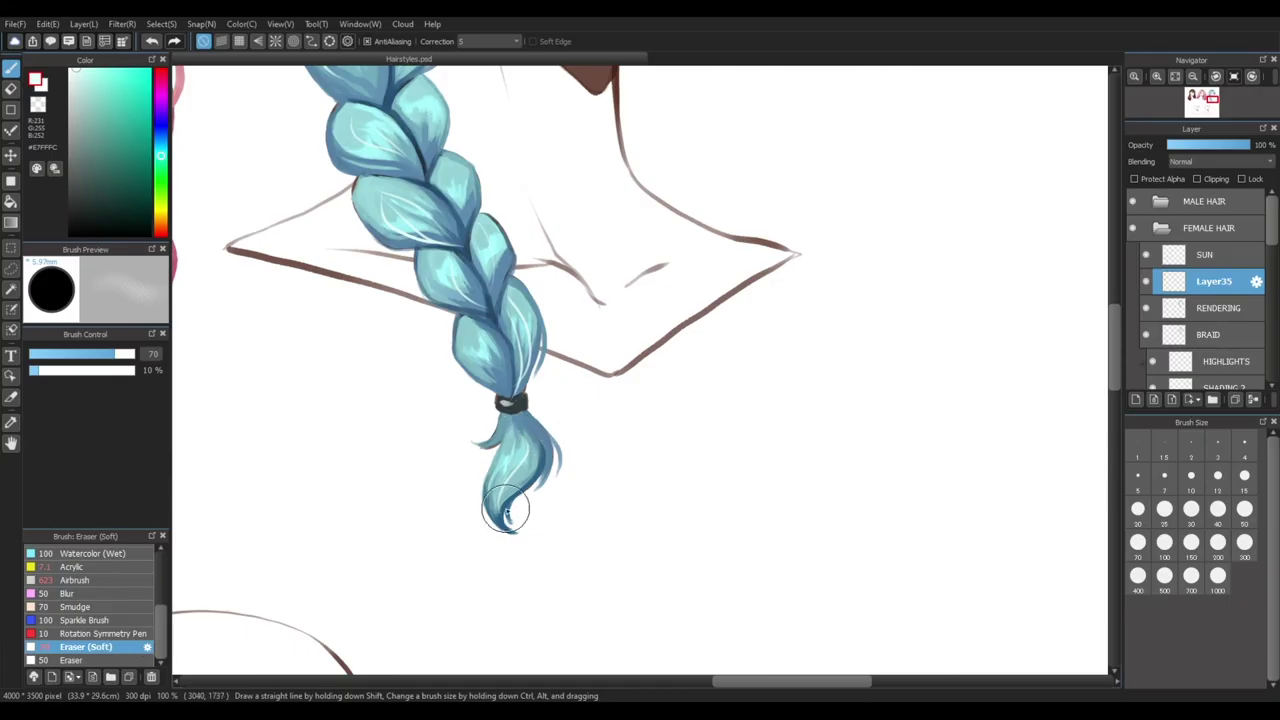
scroll(505, 512, "up", 1)
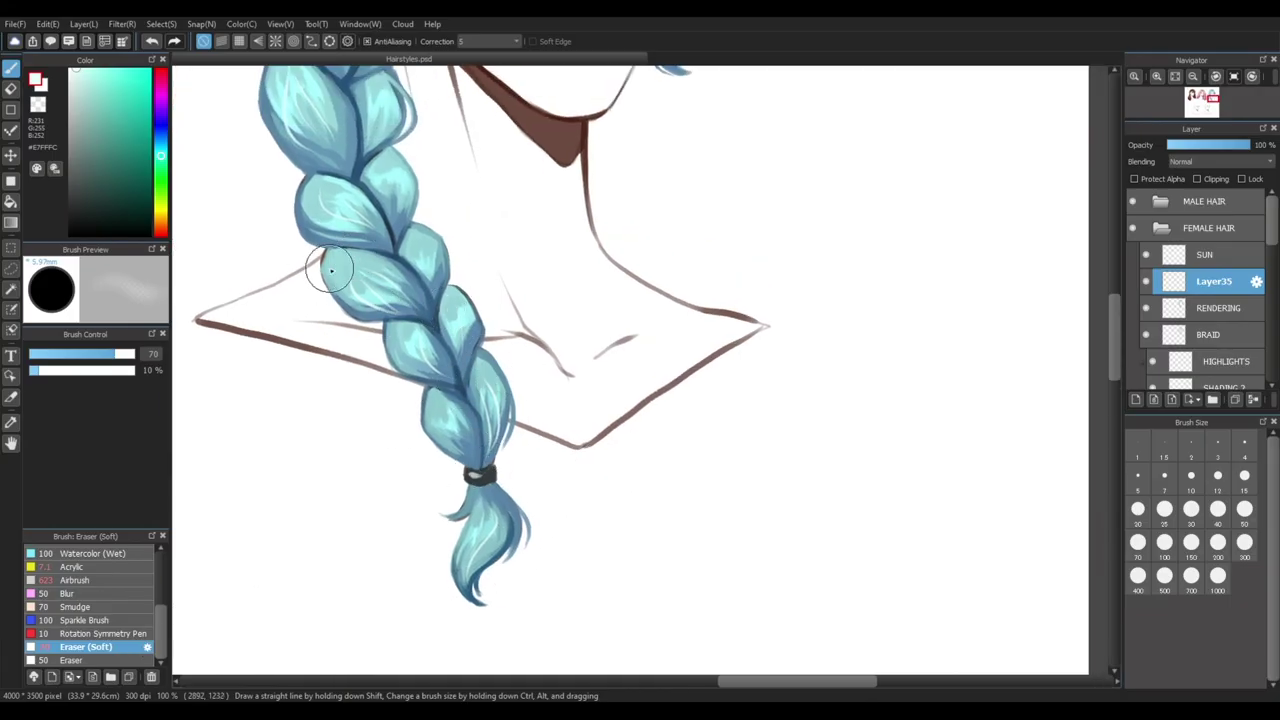
scroll(330, 270, "up", 8)
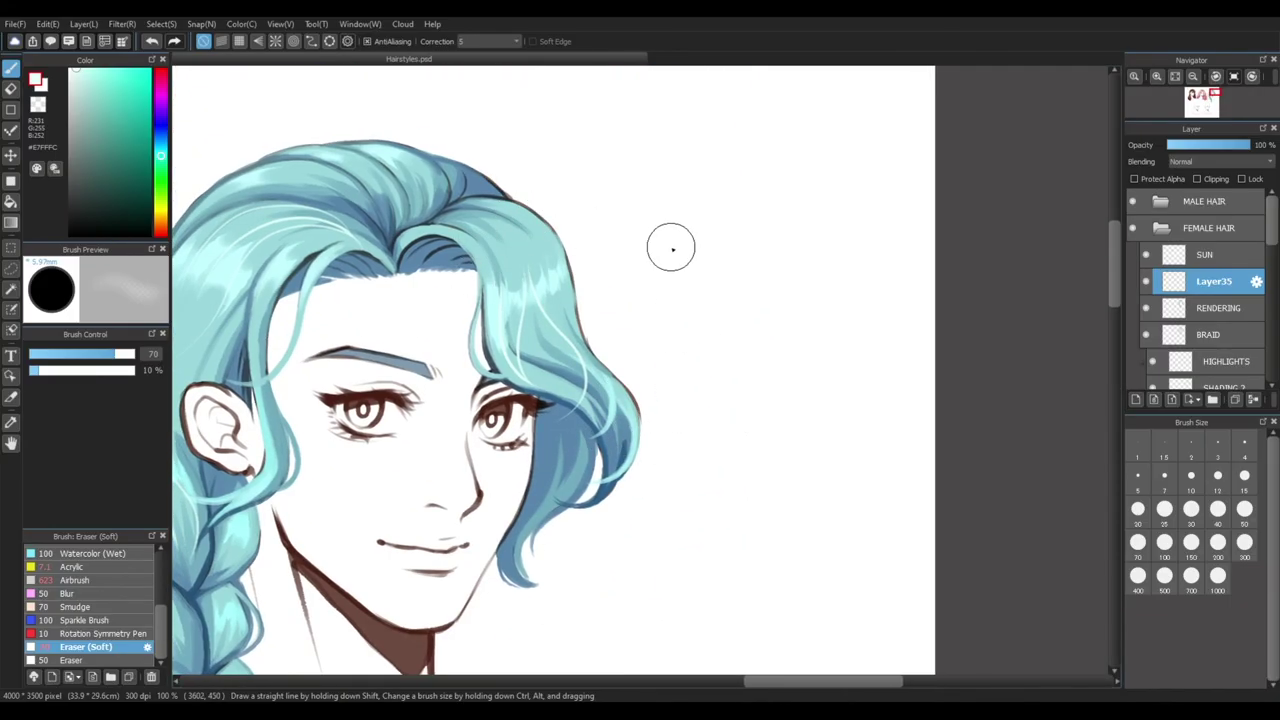
scroll(766, 377, "down", 3)
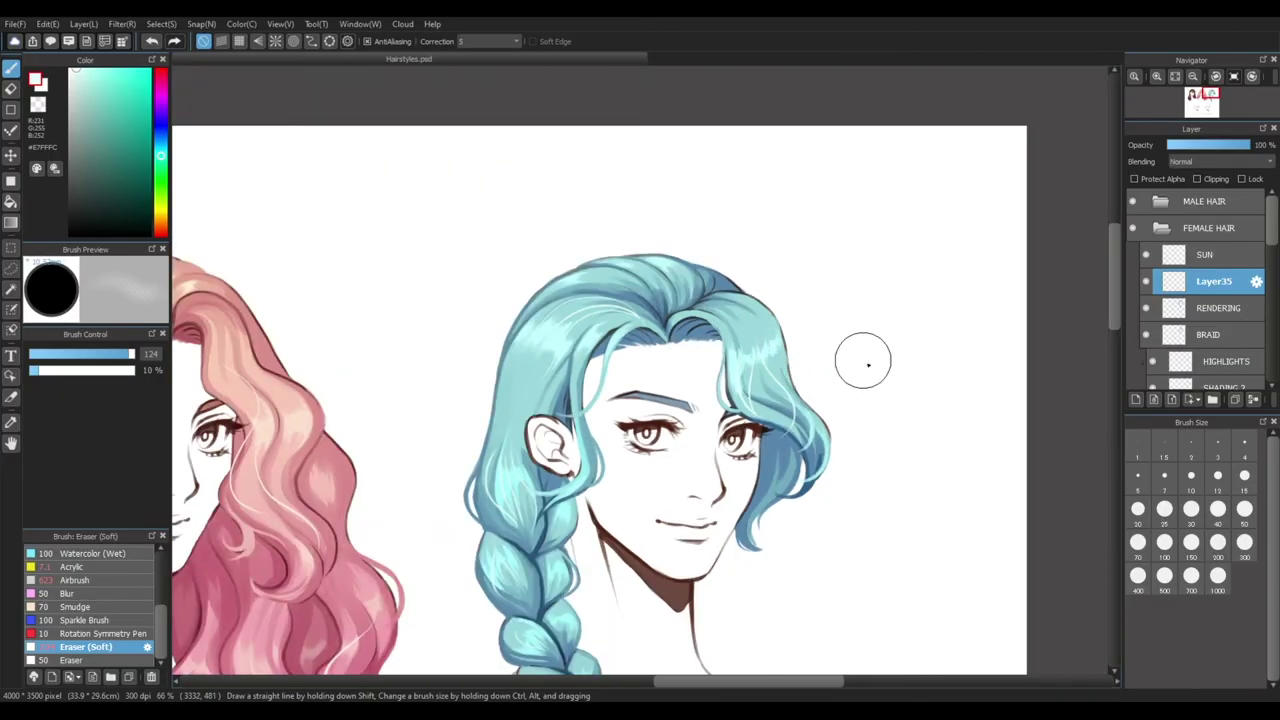
left_click_drag(868, 365, 836, 343)
scroll(809, 597, "down", 2)
scroll(617, 531, "up", 1)
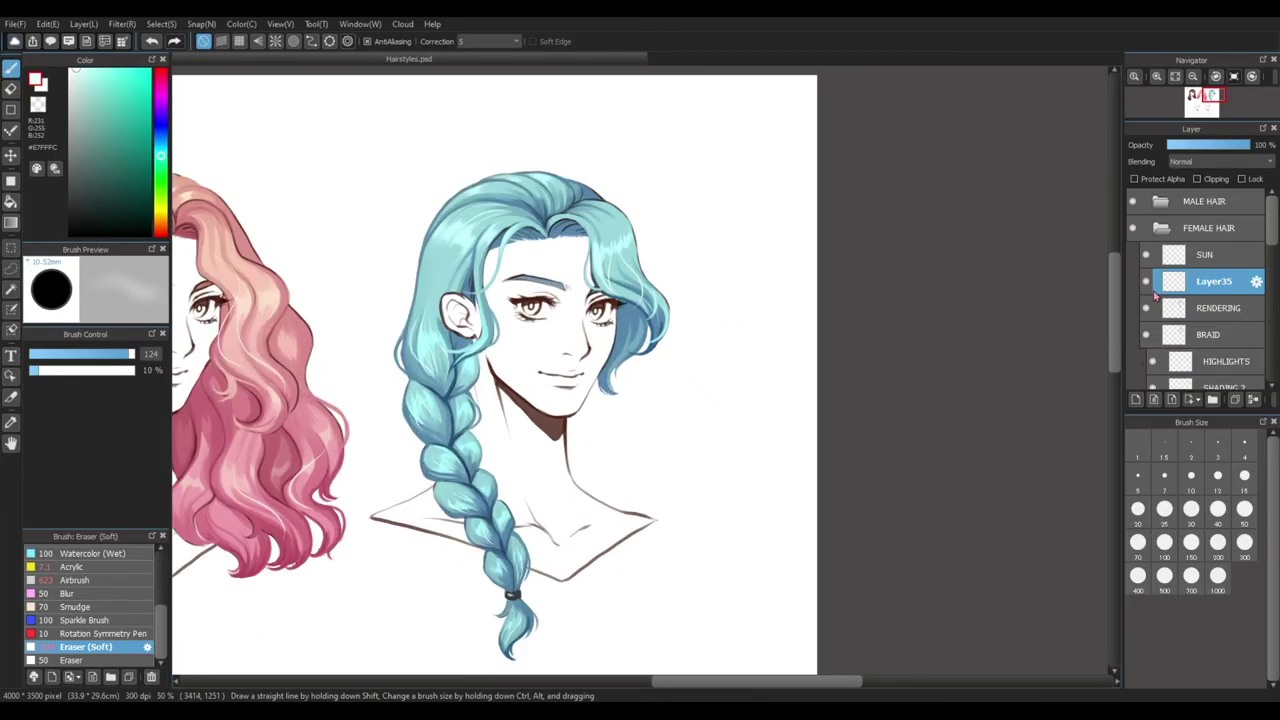